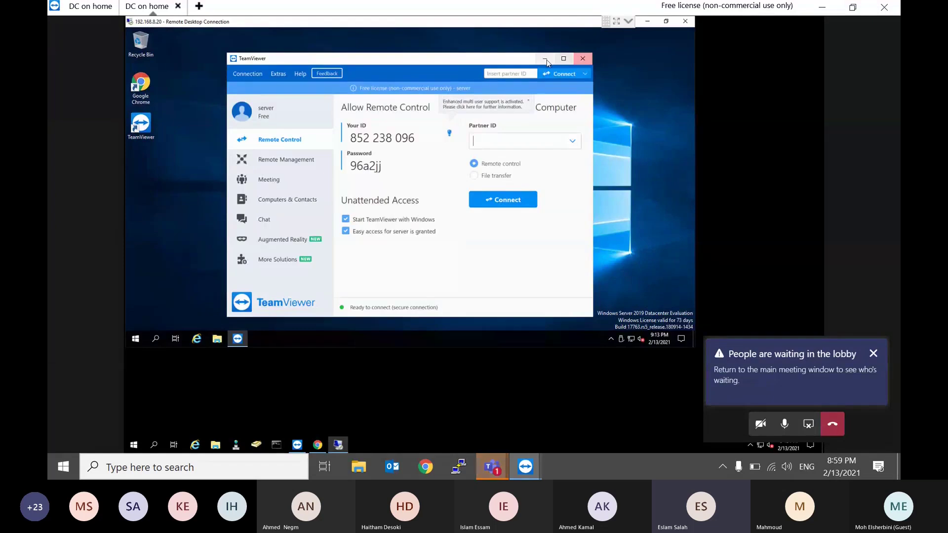
Step: Minimize TeamViewer, browse to C:\Veeam Source, and select the Veeam Backup & Replication disc image
left_click(545, 59)
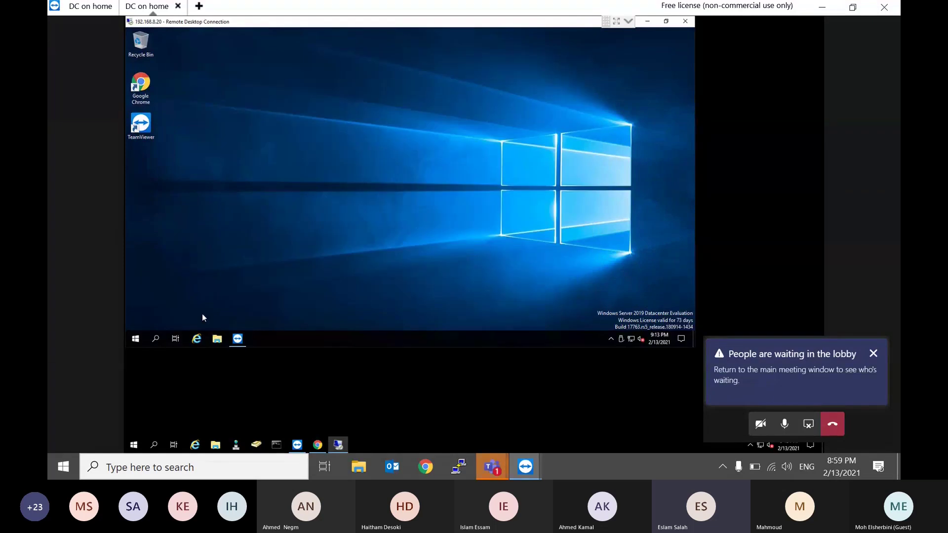
left_click(220, 340)
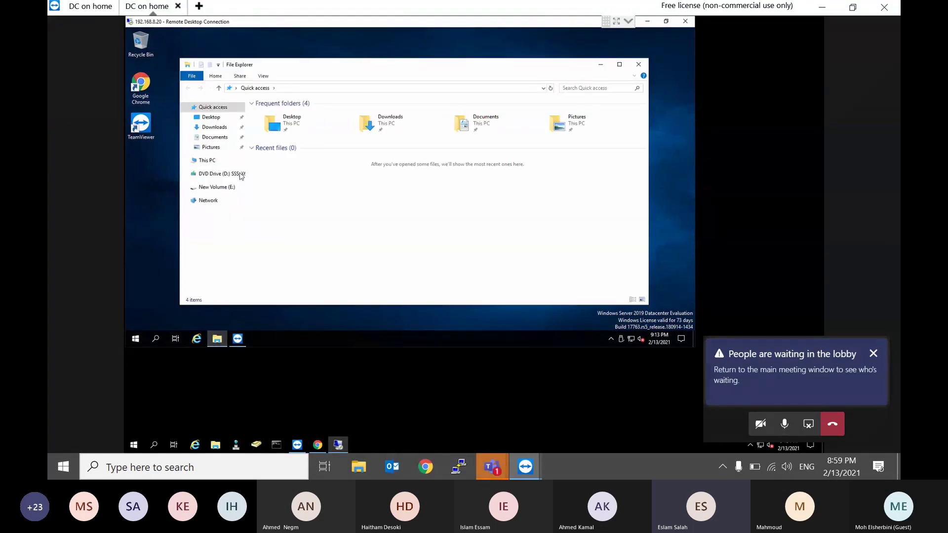
left_click(208, 162)
double_click(306, 200)
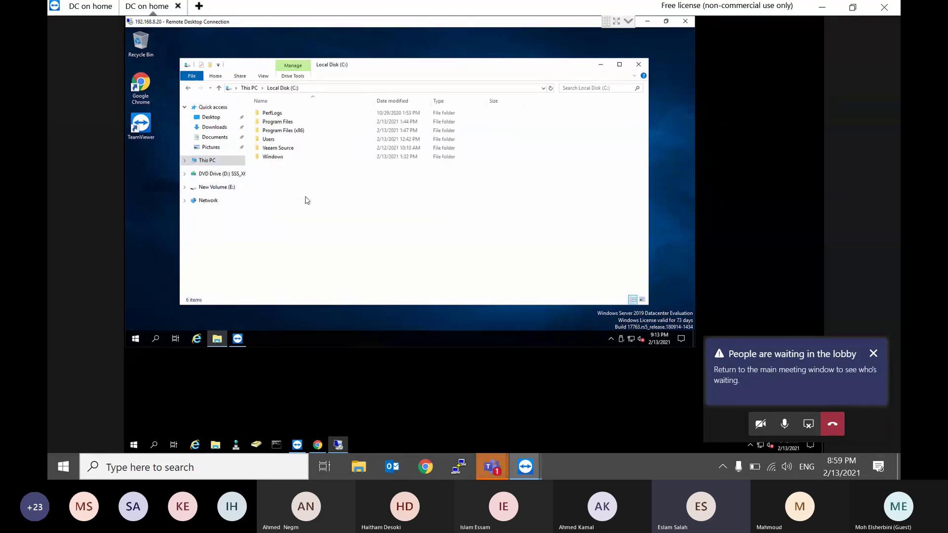
double_click(278, 148)
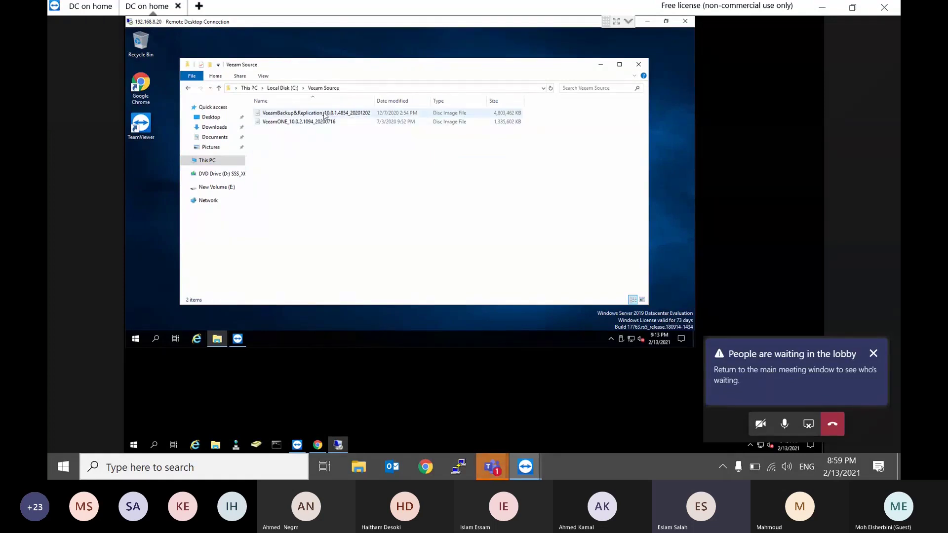
left_click(324, 114)
Step: Mount the VeeamBackup&Replication ISO as DVD Drive F: and run its Setup as administrator
right_click(323, 114)
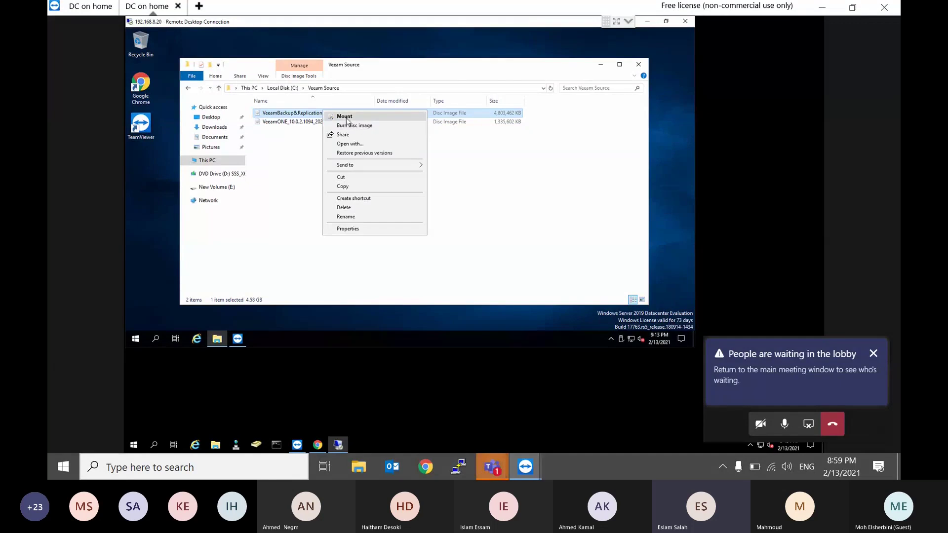
left_click(346, 116)
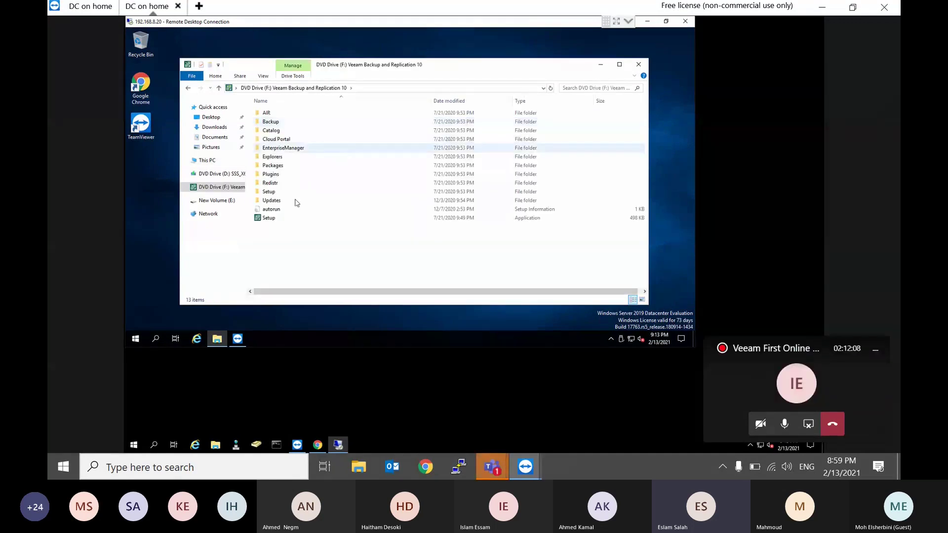
left_click(270, 218)
right_click(270, 217)
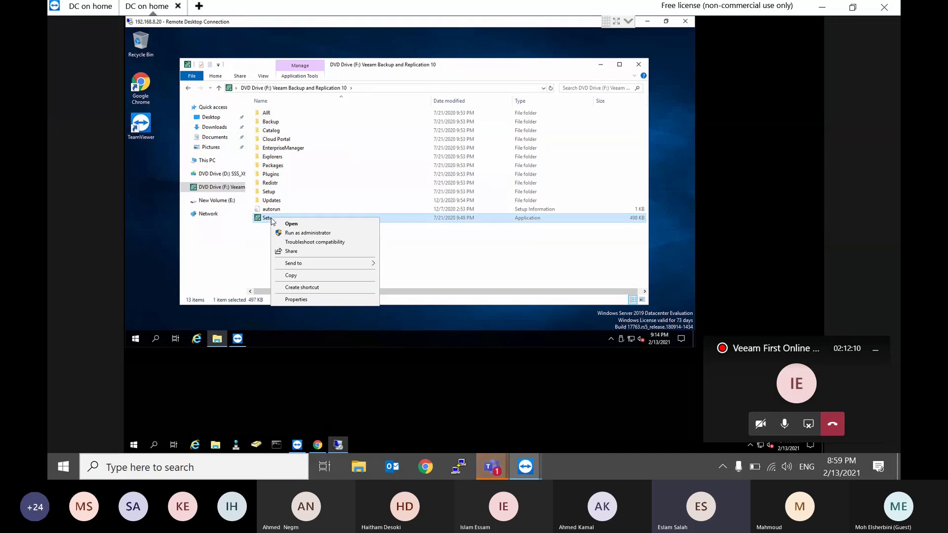
left_click(296, 233)
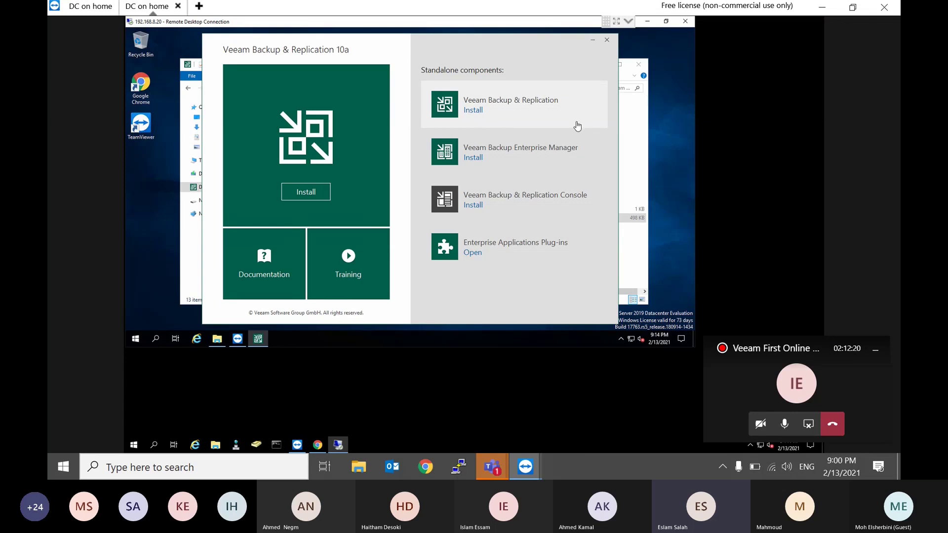
Step: Reopen DVD Drive (F:) in Explorer and start the Veeam Backup & Replication install from the launcher
key("alt+Tab")
key("alt+Left")
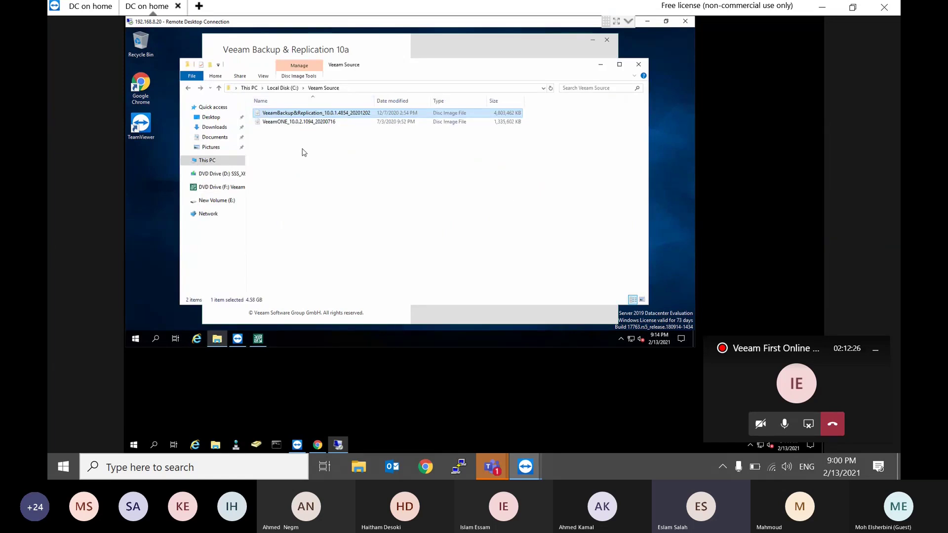
left_click_drag(303, 152, 275, 106)
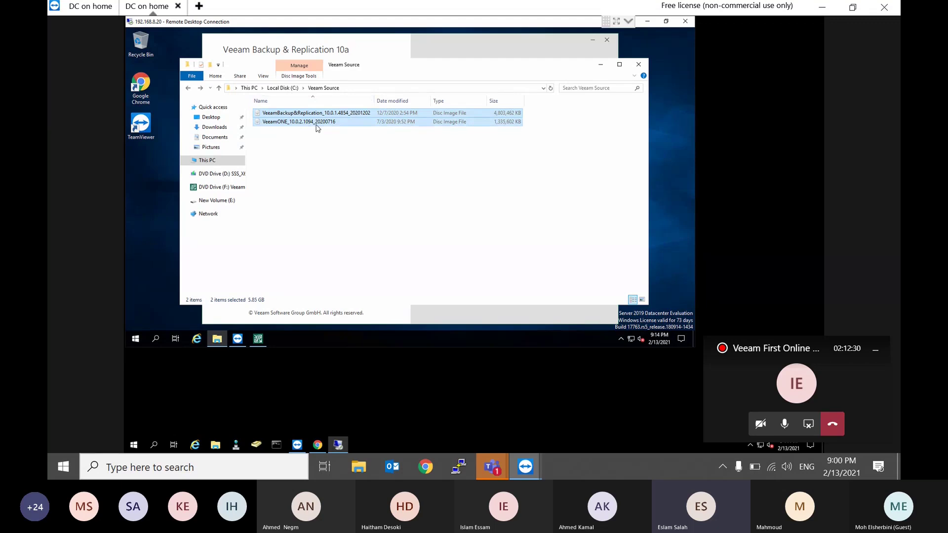
left_click(326, 160)
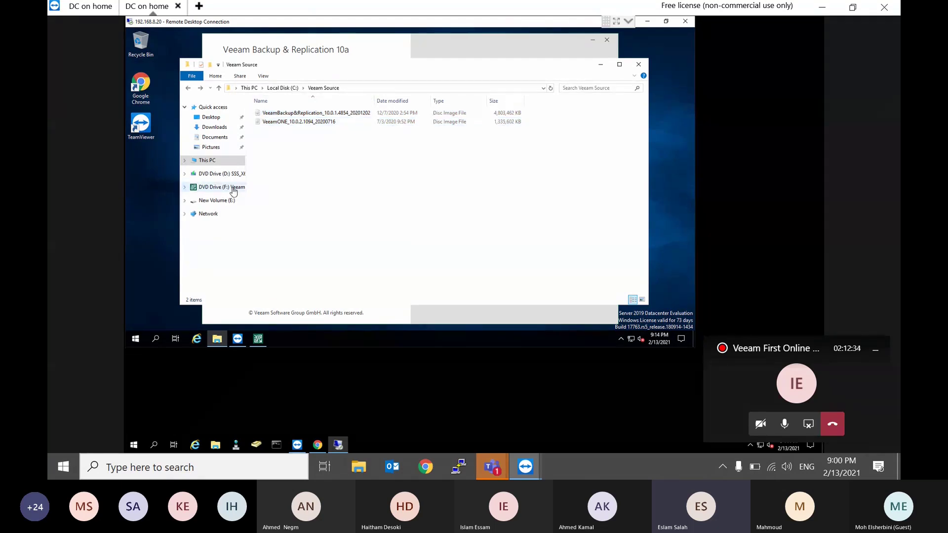
left_click(232, 189)
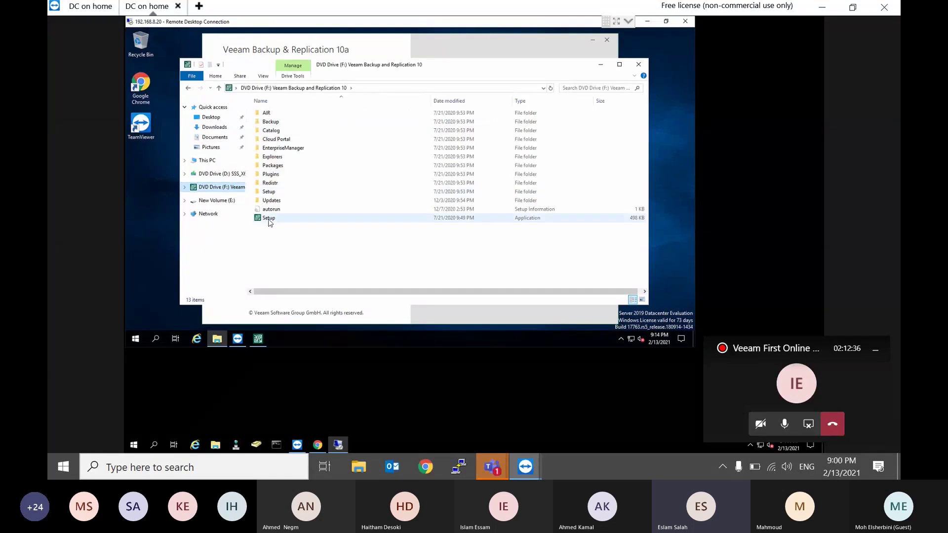
left_click(257, 341)
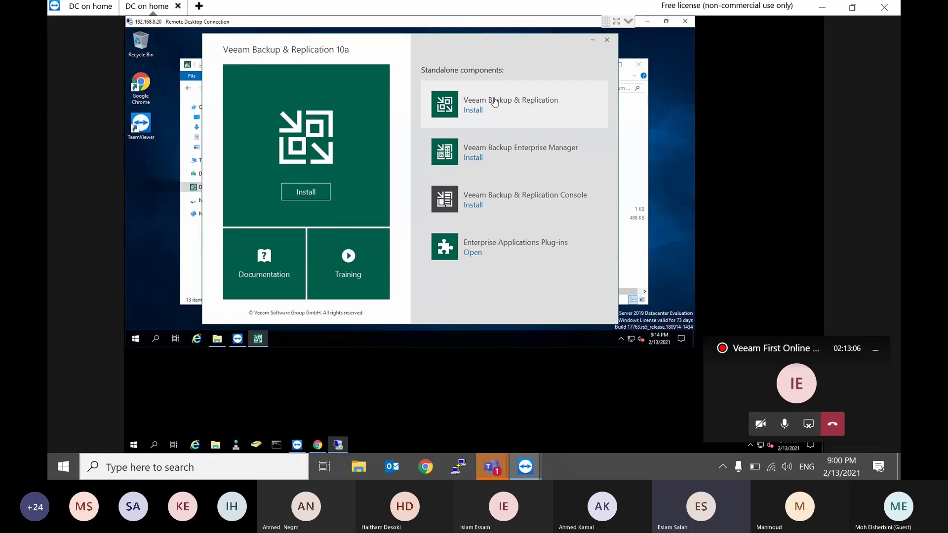
left_click(494, 102)
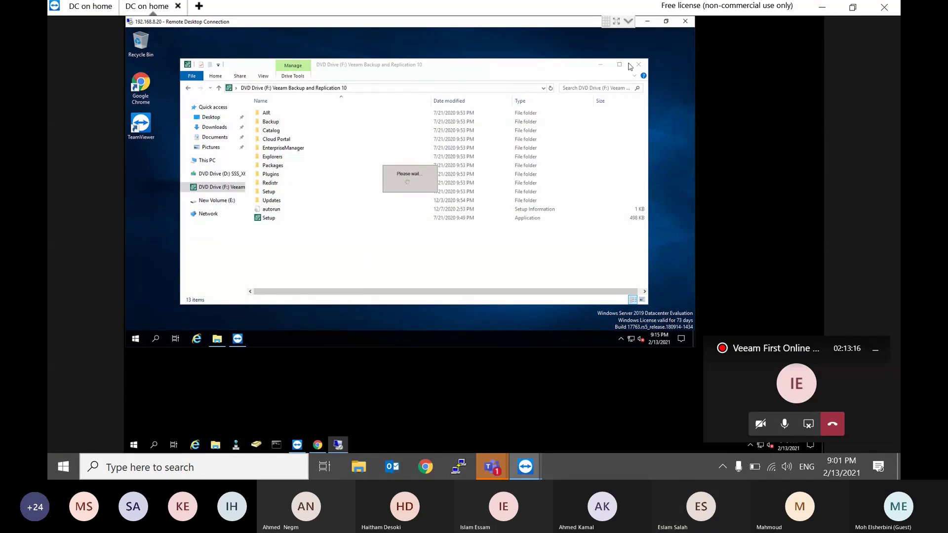
Step: Minimize the F: drive Explorer window and open the remote server's Start menu
left_click(600, 65)
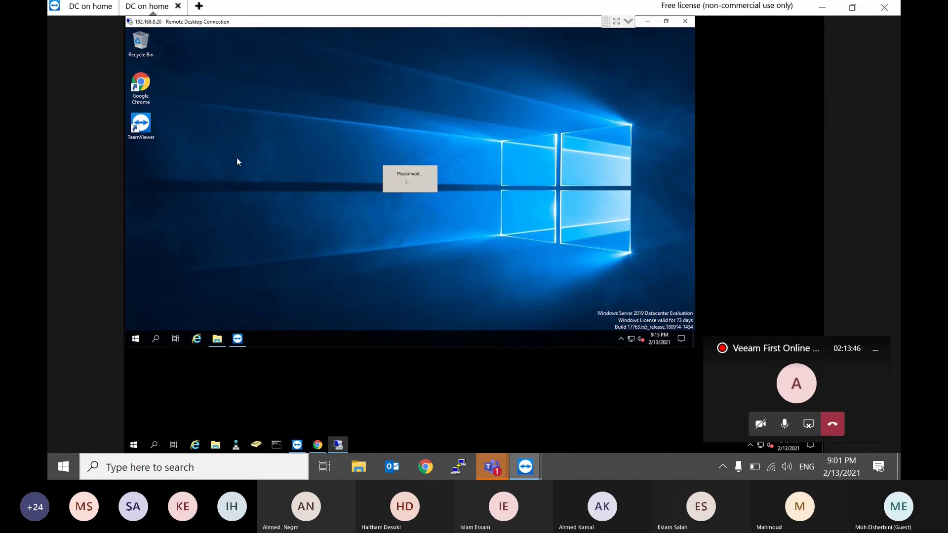
left_click(136, 338)
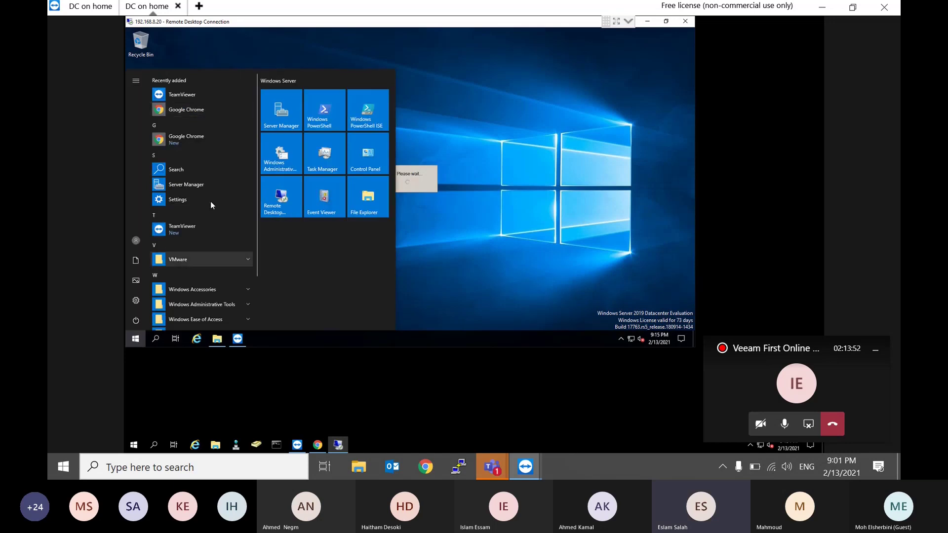
Step: In Server Manager, glance at Computer Management and the Local Server page, then minimize it
left_click(275, 120)
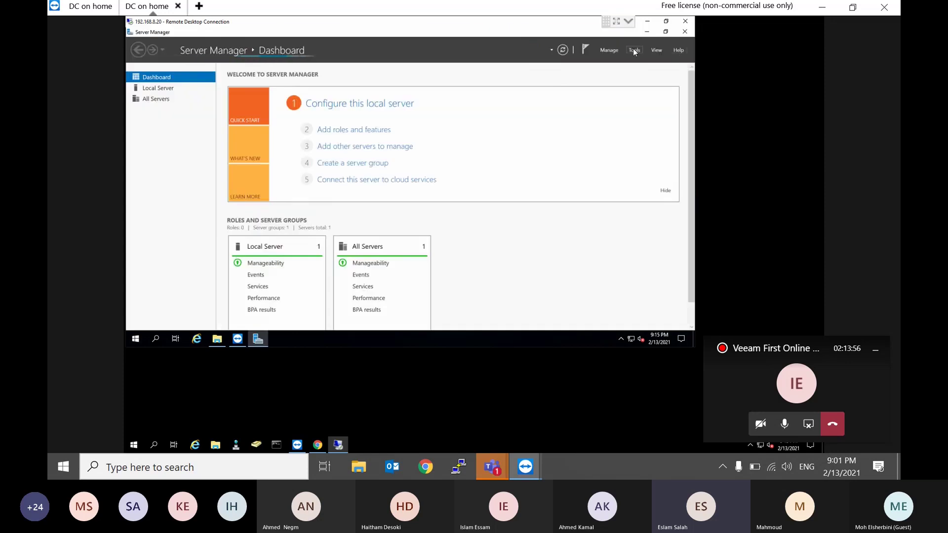
left_click(634, 50)
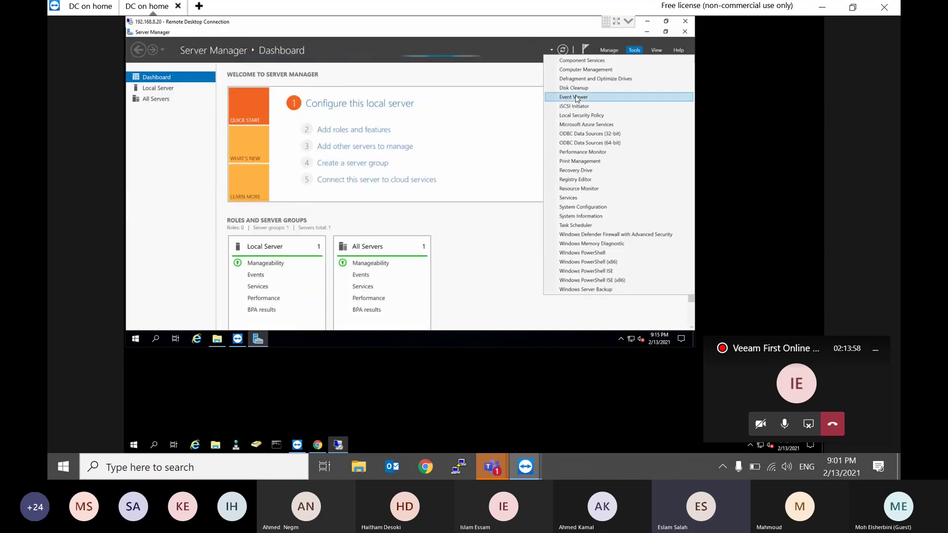
left_click(598, 70)
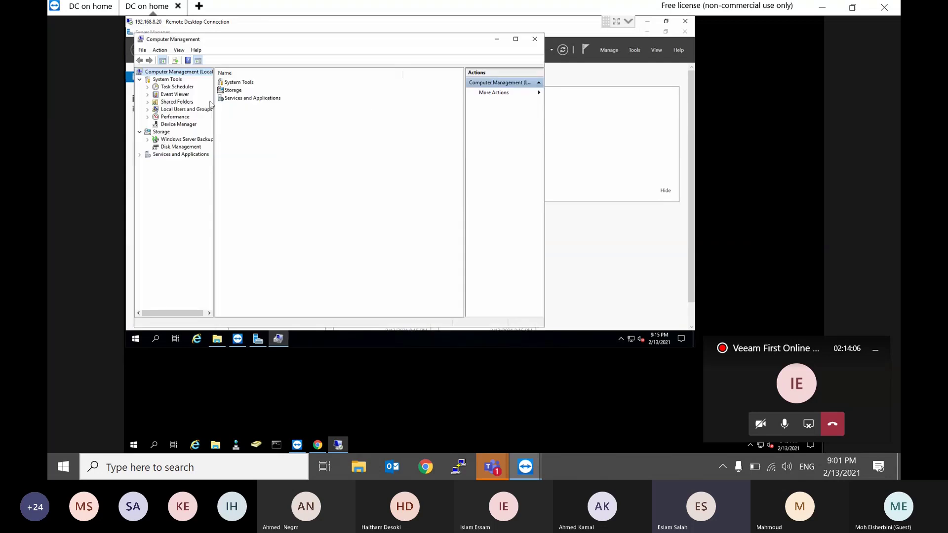
left_click(535, 40)
left_click(161, 92)
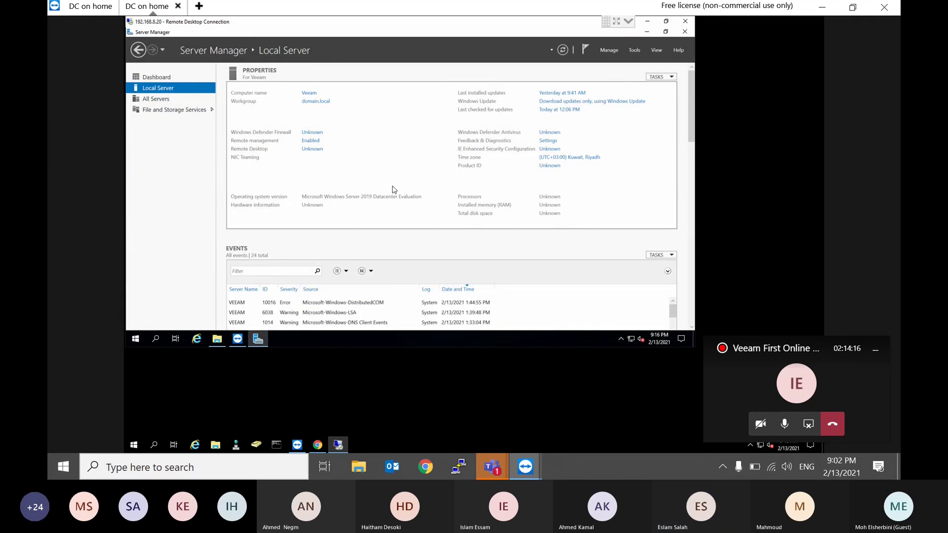
left_click(647, 33)
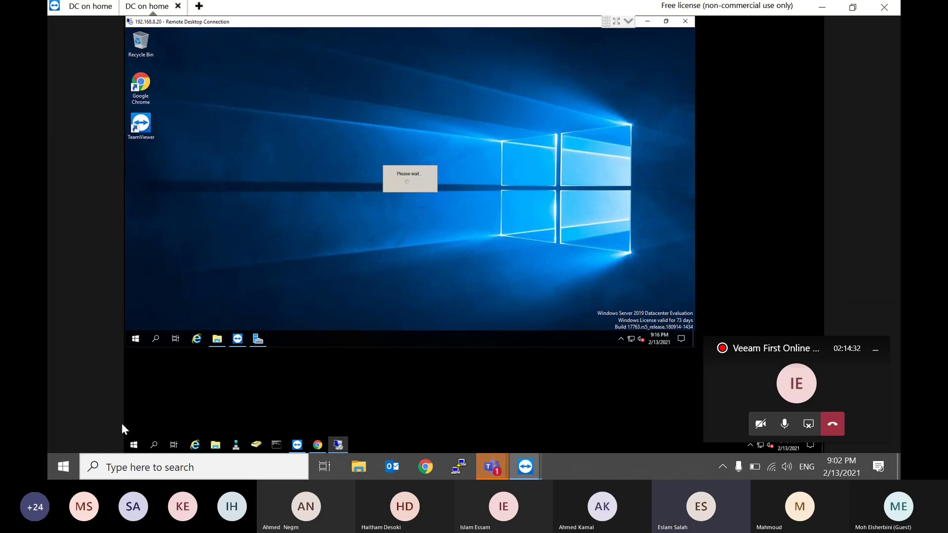
Step: Search for 'paint' and launch Paint
left_click(63, 466)
type("paint")
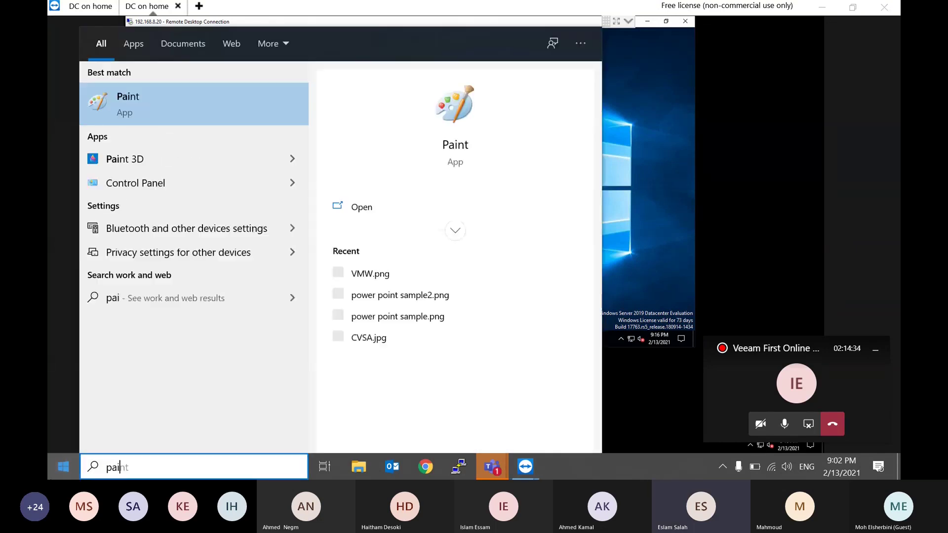
left_click(139, 105)
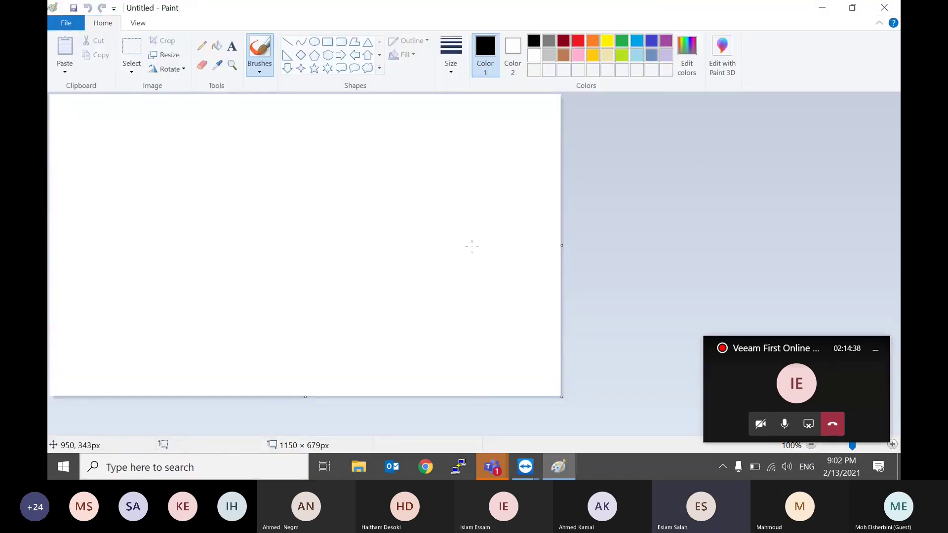
Step: Draw a tall rectangle on the left and a large frame holding four smaller boxes
left_click(327, 41)
left_click_drag(153, 131, 59, 263)
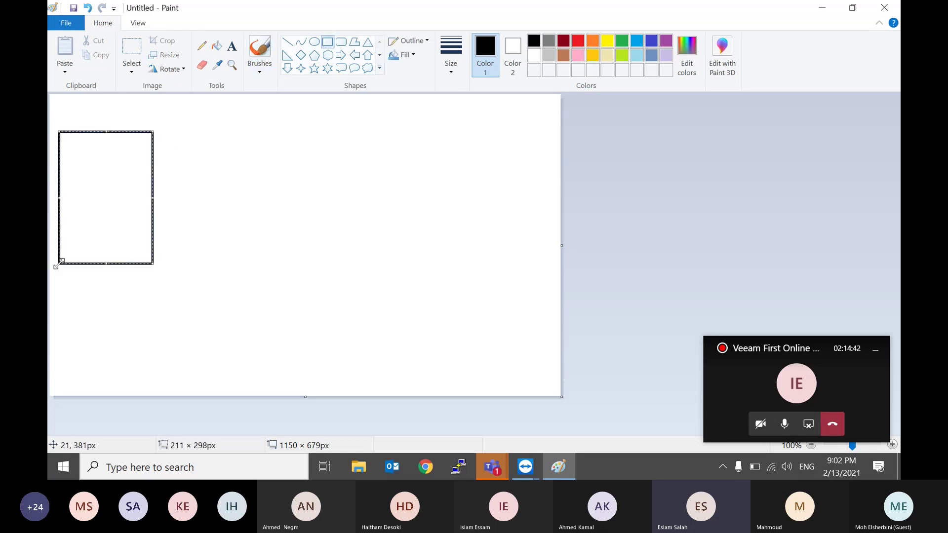
left_click(238, 150)
left_click_drag(522, 112, 274, 339)
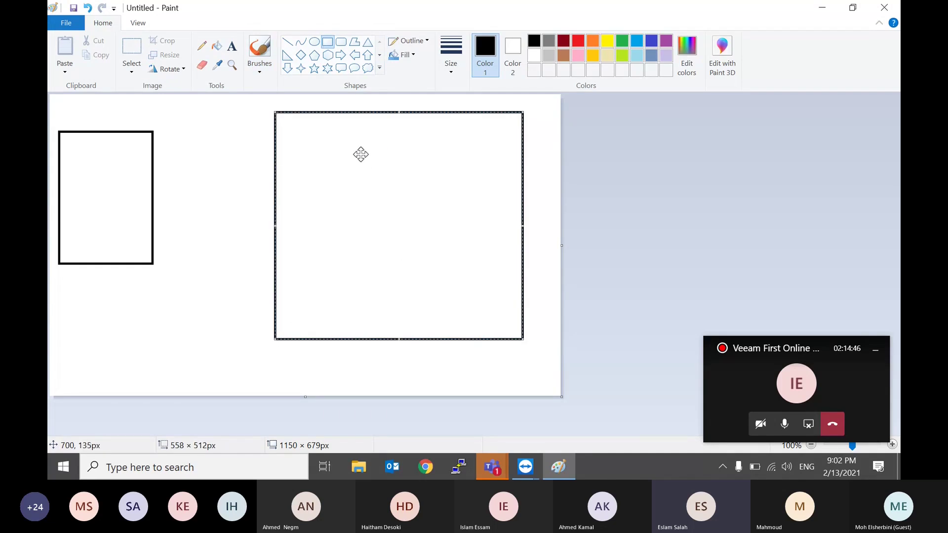
left_click(235, 146)
left_click_drag(388, 143, 325, 240)
left_click_drag(498, 150, 426, 229)
left_click_drag(375, 269, 297, 317)
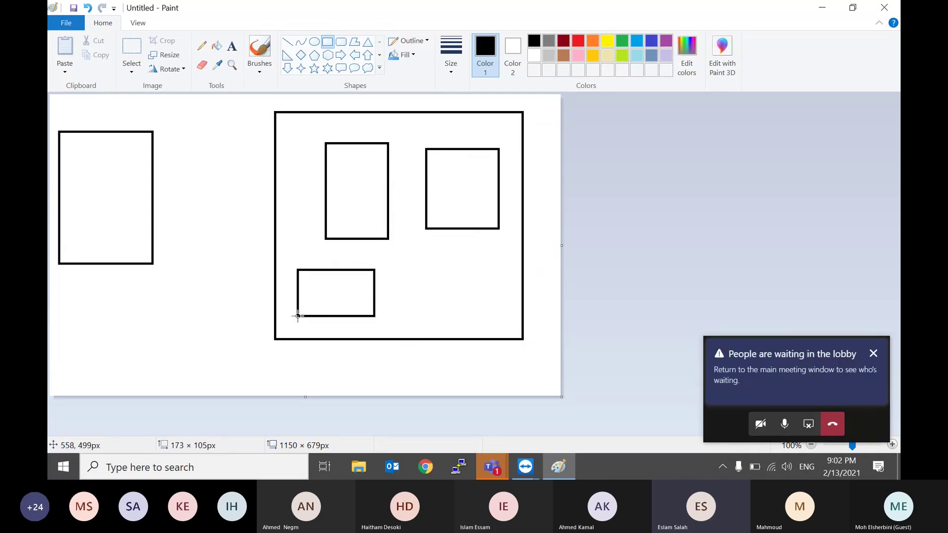
left_click_drag(420, 278, 510, 320)
Step: Label the left rectangle 'Veeam Server' and the upper-left inner box 'VMware'
left_click(232, 47)
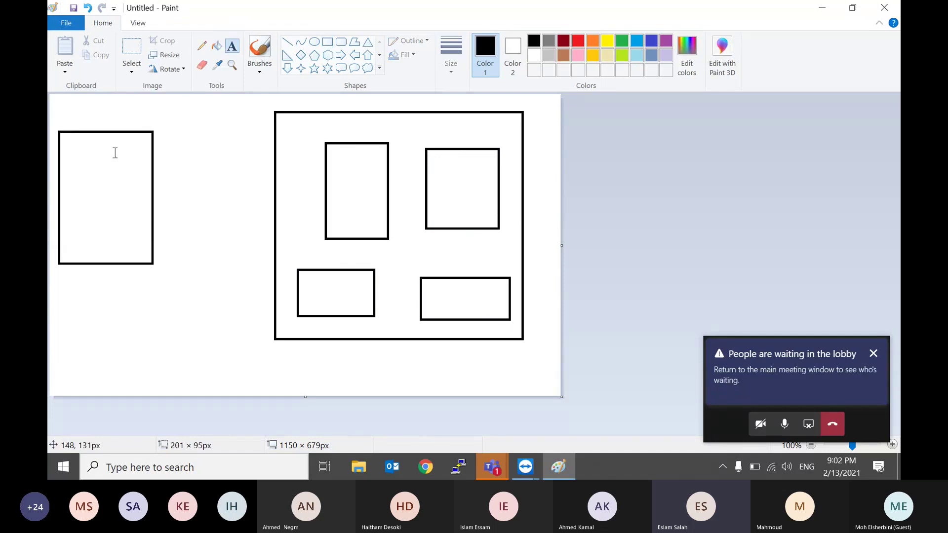
left_click(70, 161)
type("Ve")
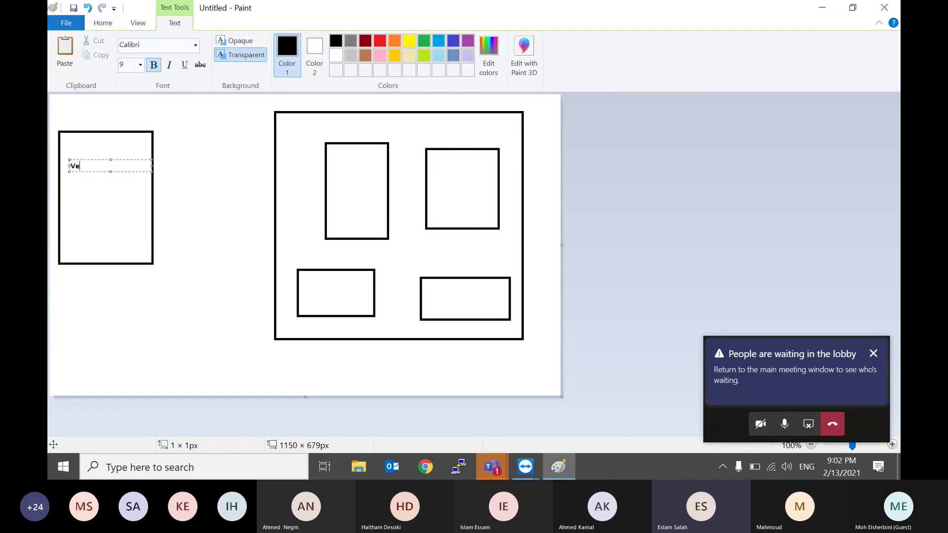
type("eam Server")
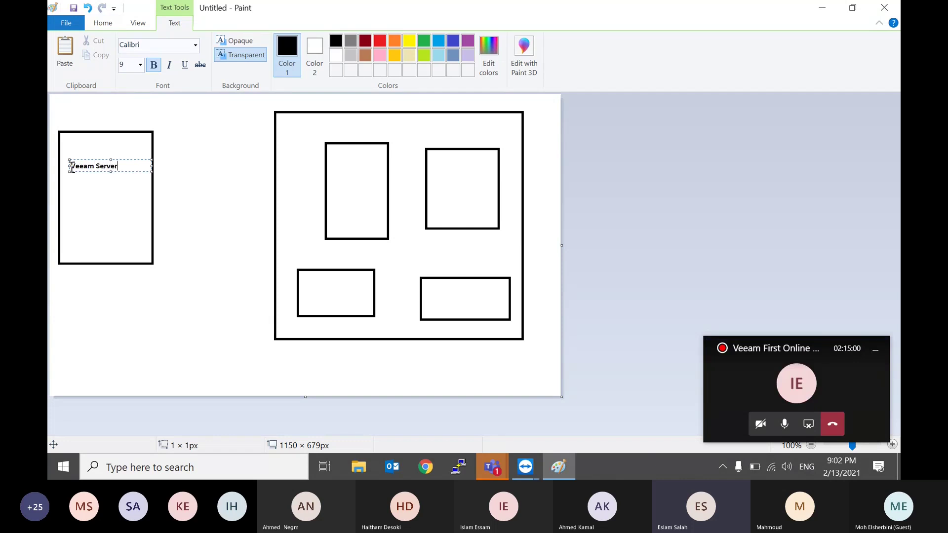
left_click(333, 173)
left_click(333, 173)
type("VMware")
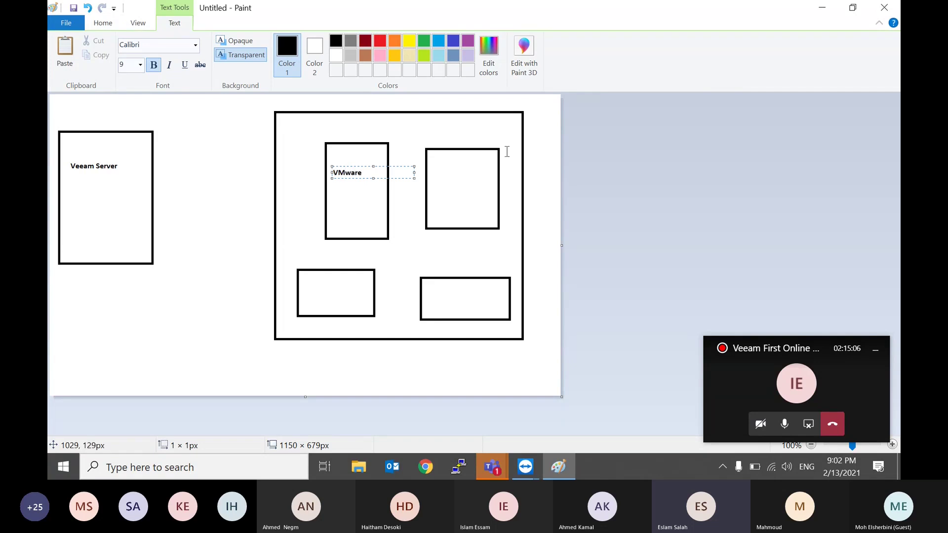
left_click(450, 162)
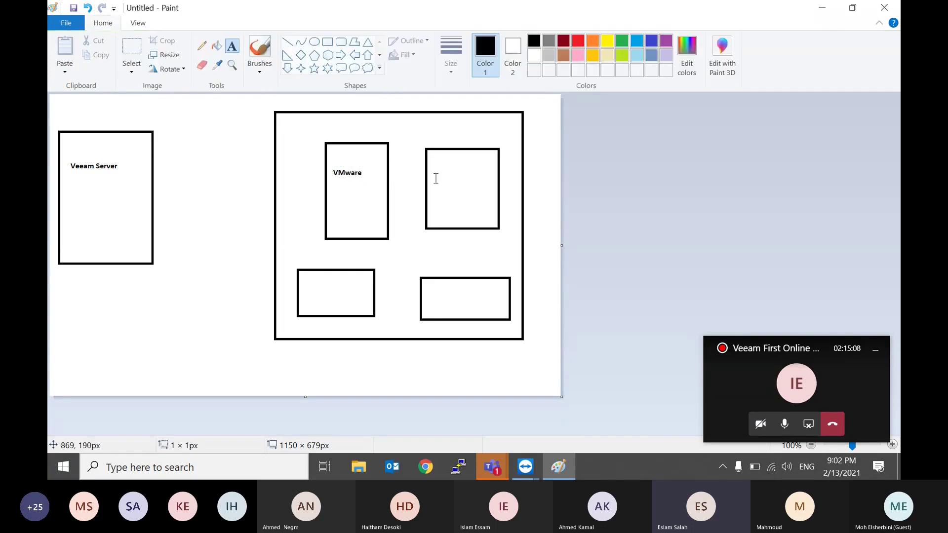
Step: Label the upper-right inner box 'Microsoft' / 'Hyper-v' on two lines
left_click(435, 175)
type("Mic")
type("rosoft")
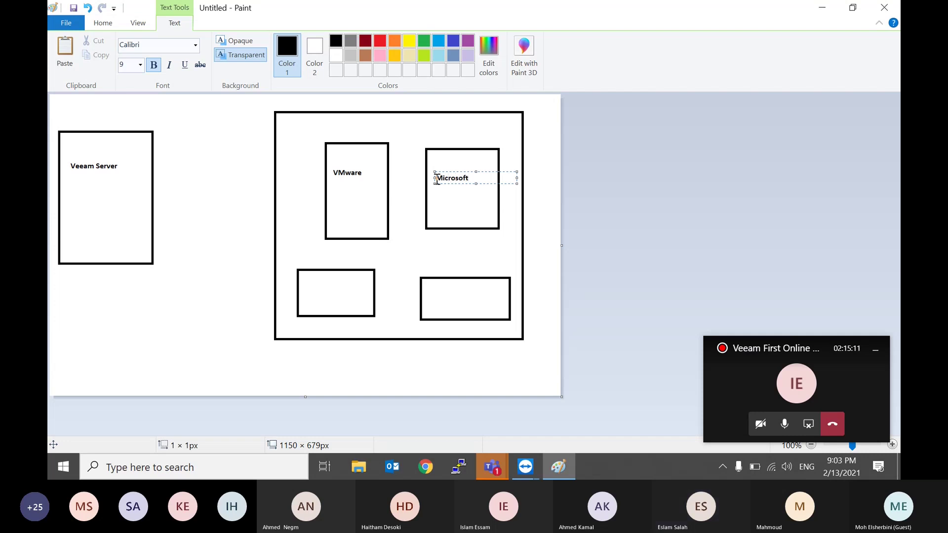
key("Return")
type("Hyper")
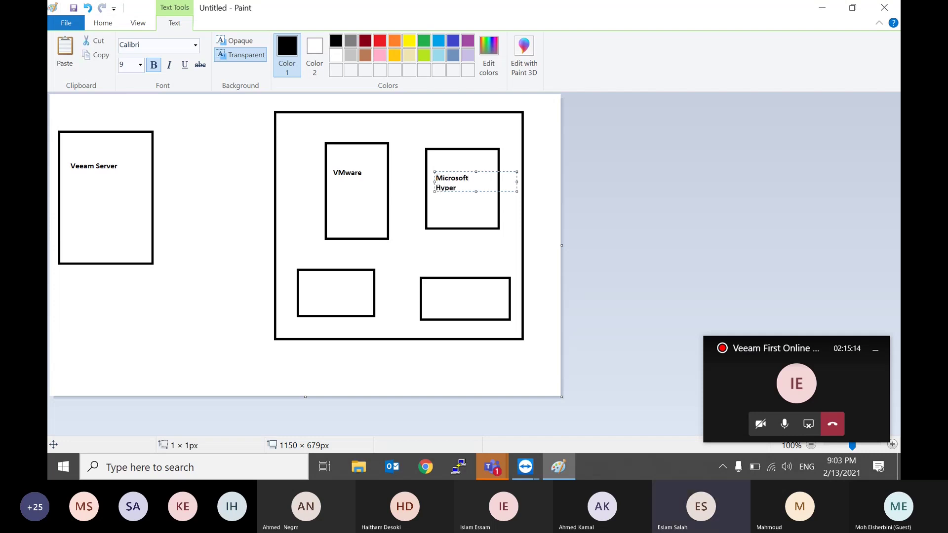
type("-v")
left_click(311, 295)
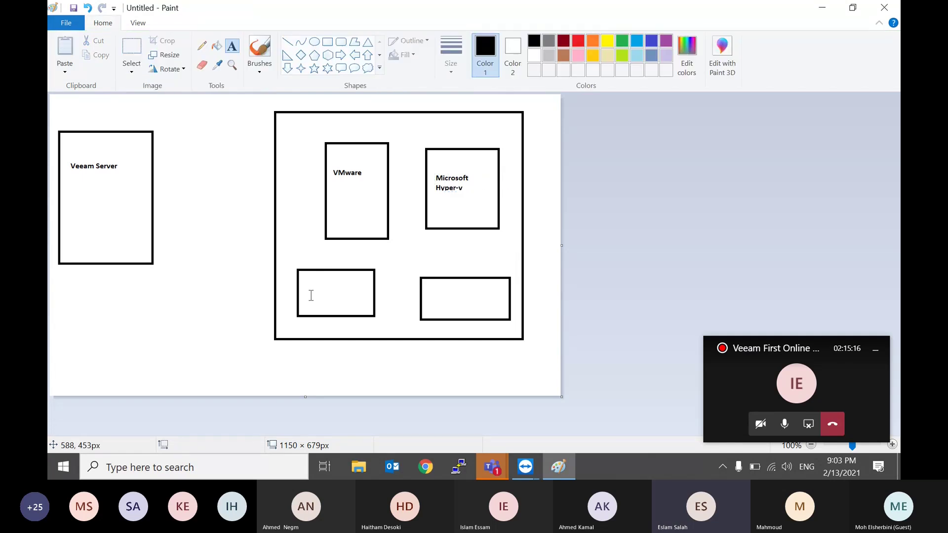
Step: Label the lower boxes 'Nutanix' and 'Physical Server' / 'Veeam Agent'
left_click(307, 280)
type("Nutanix")
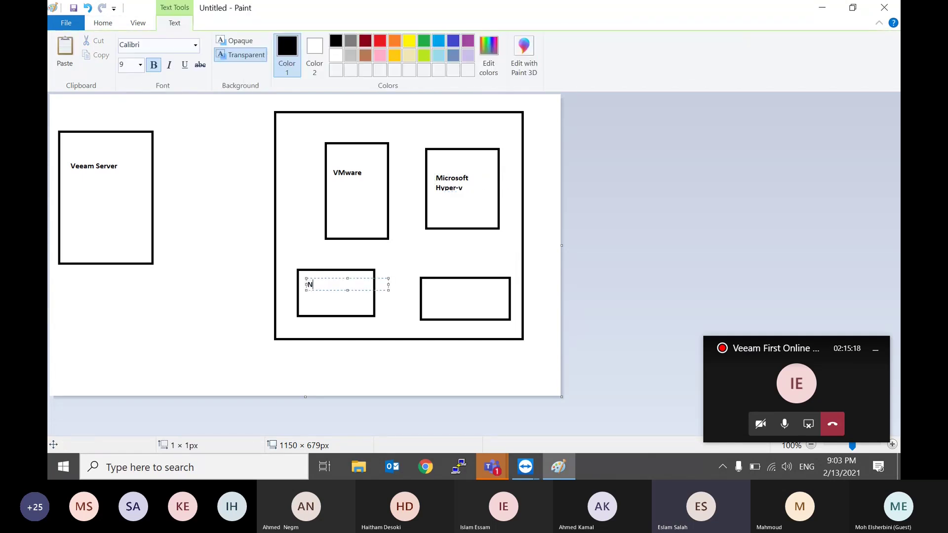
left_click(449, 295)
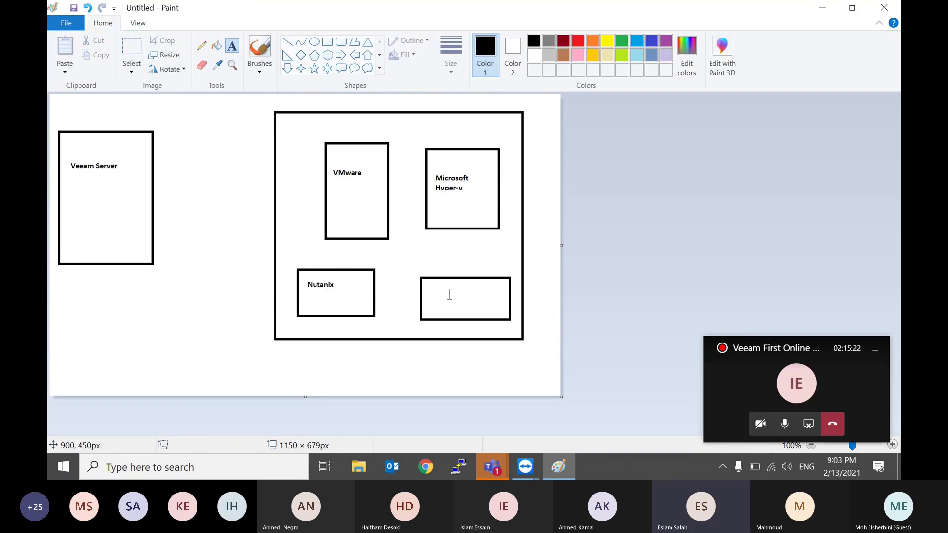
left_click(450, 294)
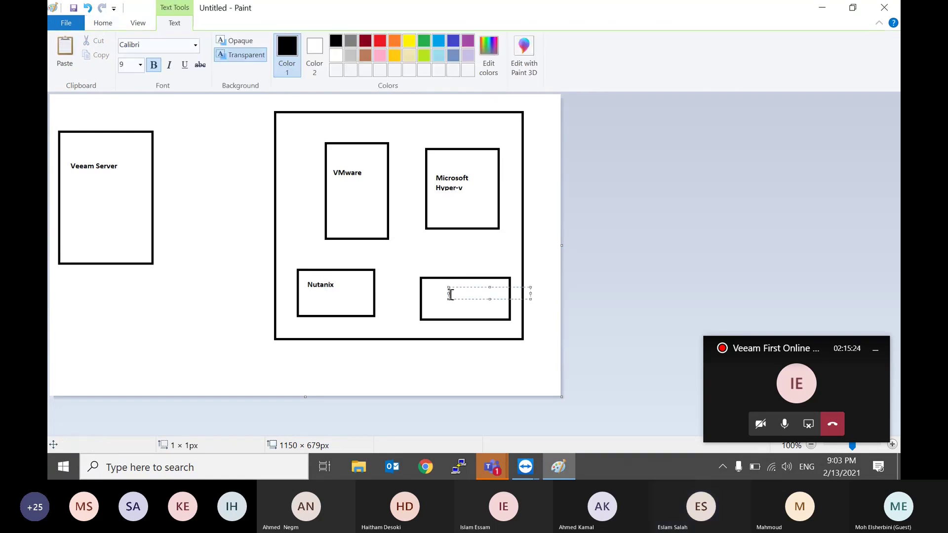
type("Phy")
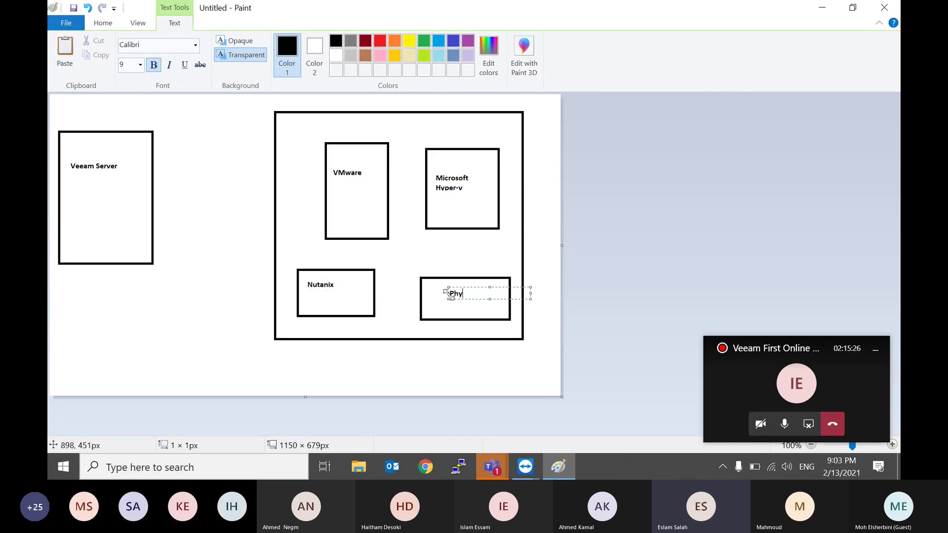
type("sical Server")
key("Return")
type("Veeam Agent")
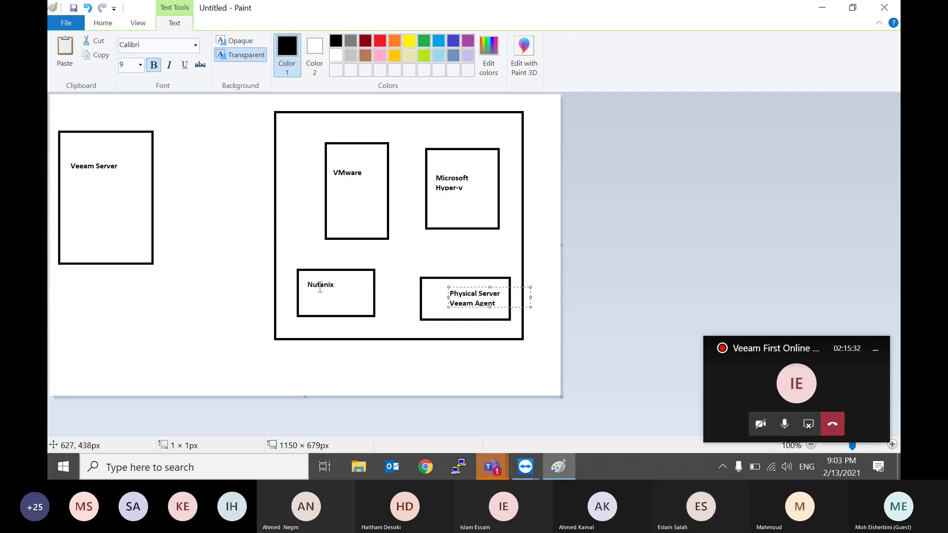
left_click(75, 307)
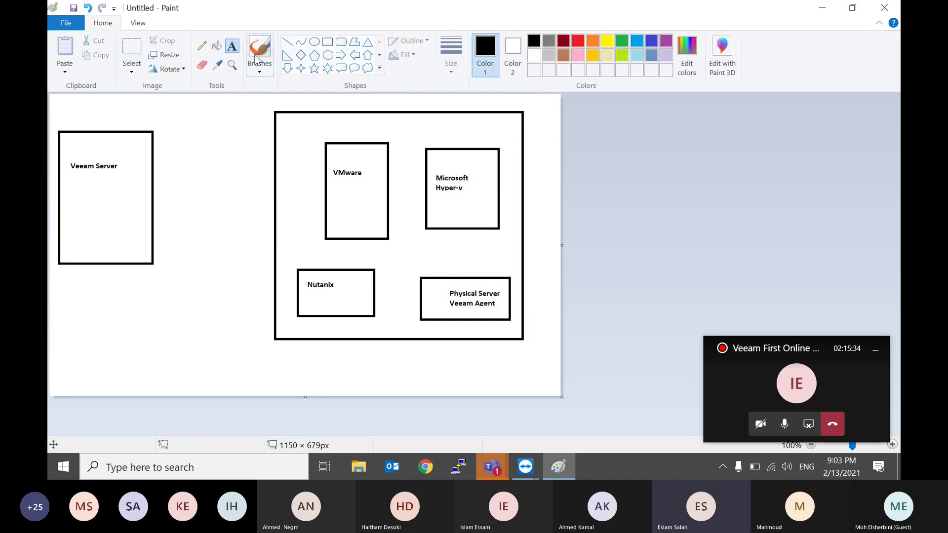
left_click(327, 42)
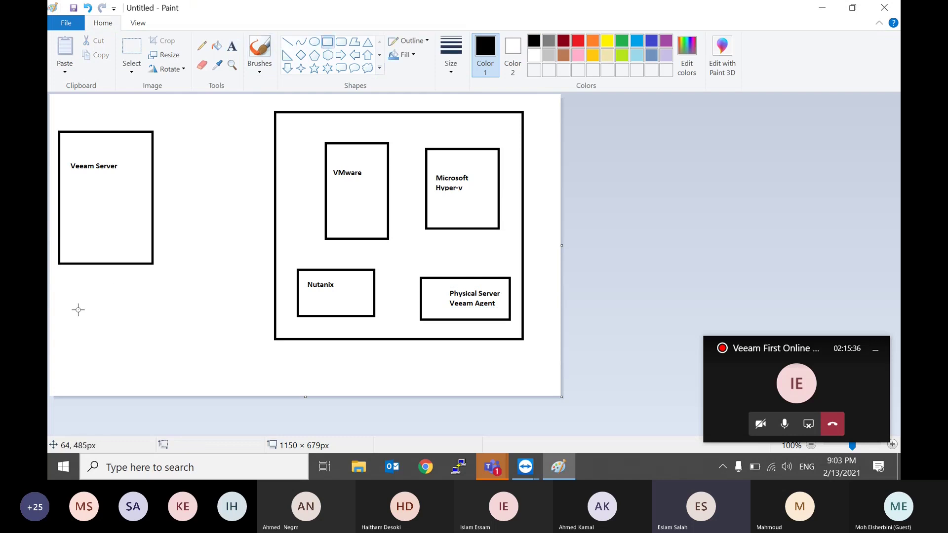
Step: Draw a box below Veeam Server and start its list with 'Local' and 'Shared CIFS'
left_click_drag(78, 309, 160, 393)
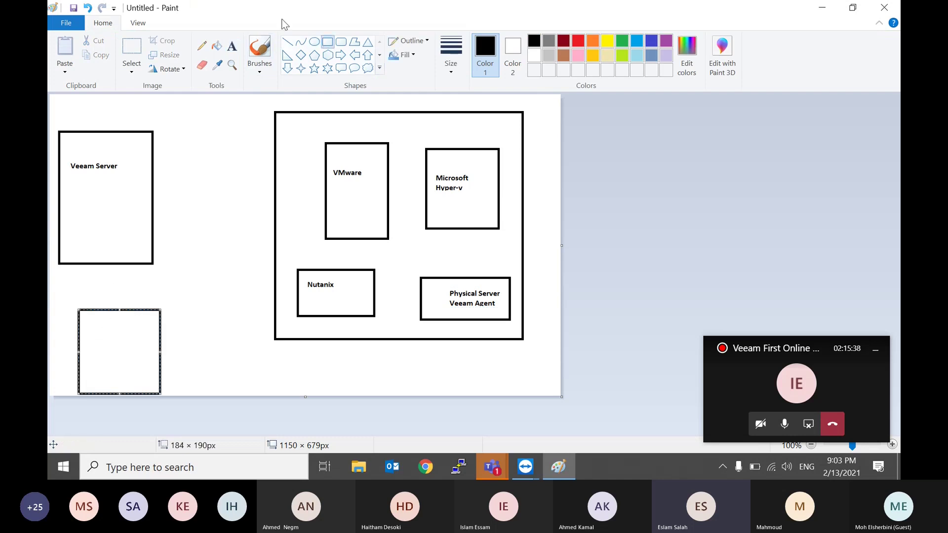
left_click(232, 46)
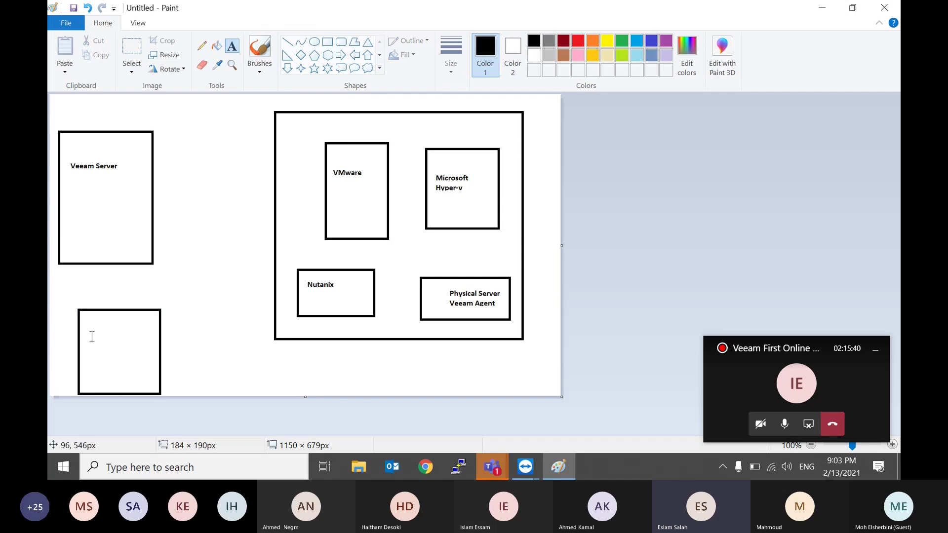
left_click(85, 320)
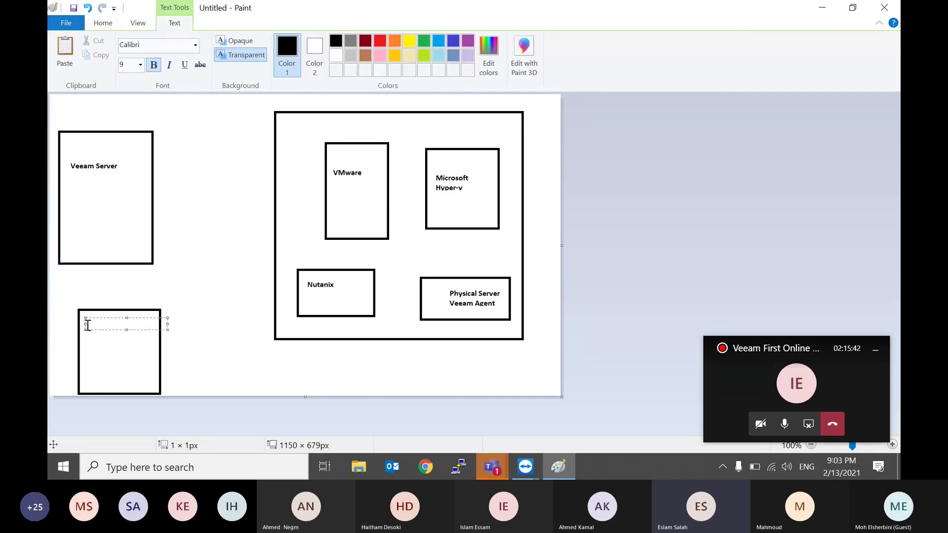
type("Local")
key("Return")
type("Shared CIFS")
Step: Add 'NFS' and 'Datadomain' lines to the storage list
key("Return")
key("Return")
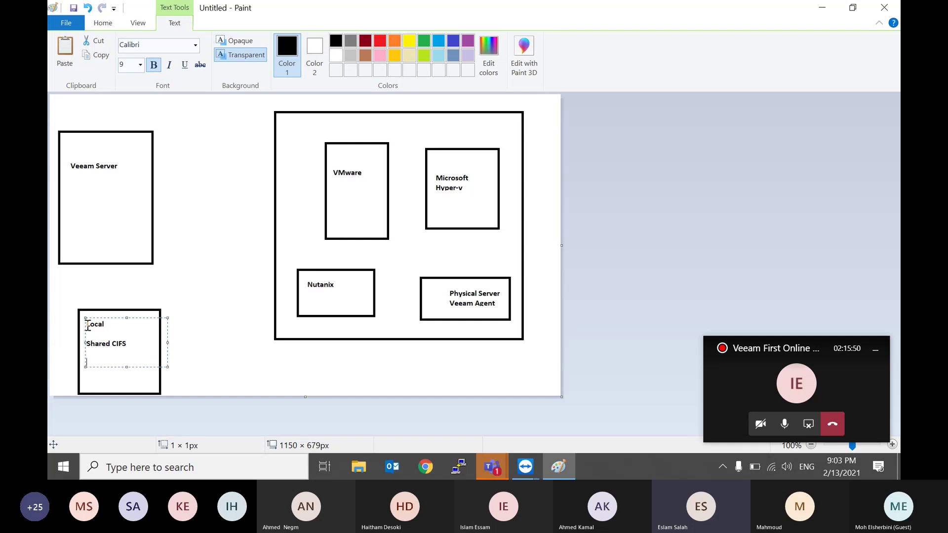
type("NSF")
key("BackSpace")
type("FS")
key("Return")
key("Return")
type("DD")
key("BackSpace")
type("atadomain")
left_click(224, 331)
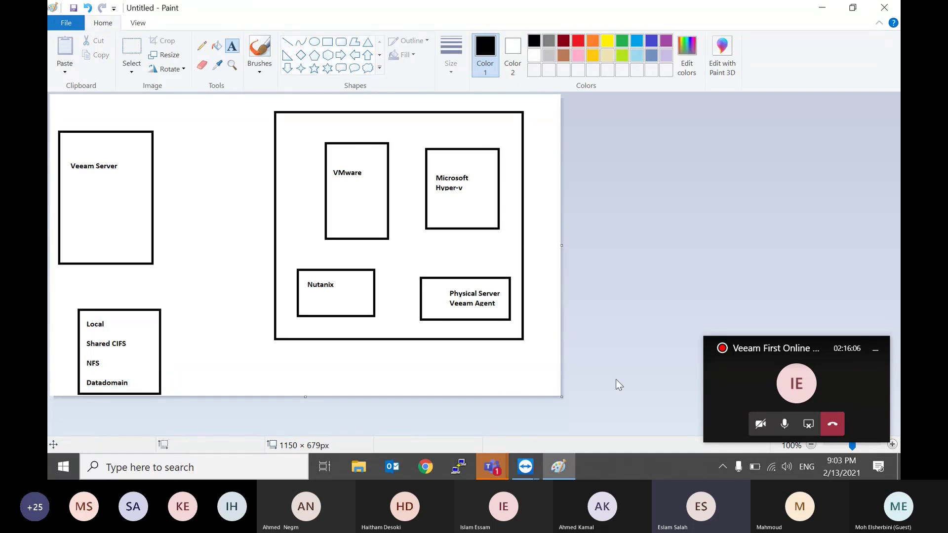
Step: Back in the remote session, accept both the Veeam and third-party license agreements
mouse_move(525, 466)
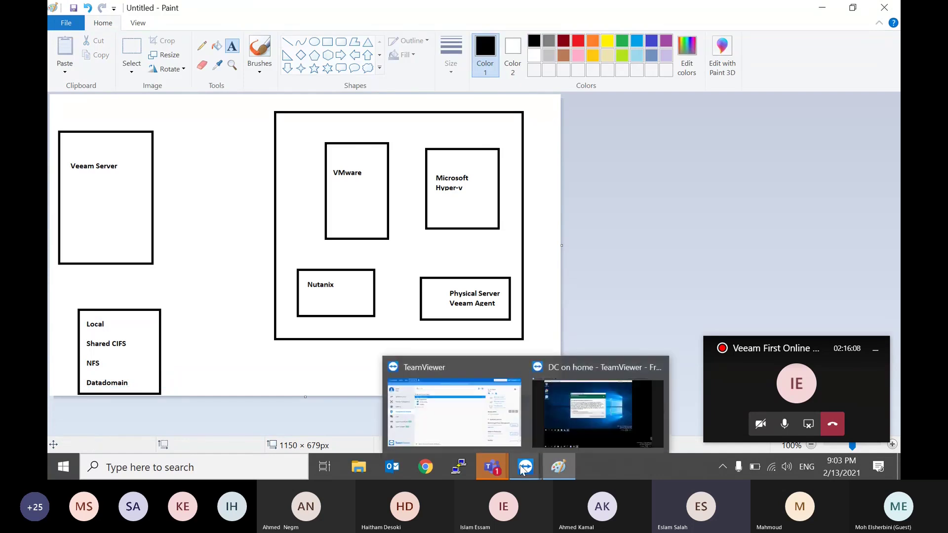
left_click(582, 404)
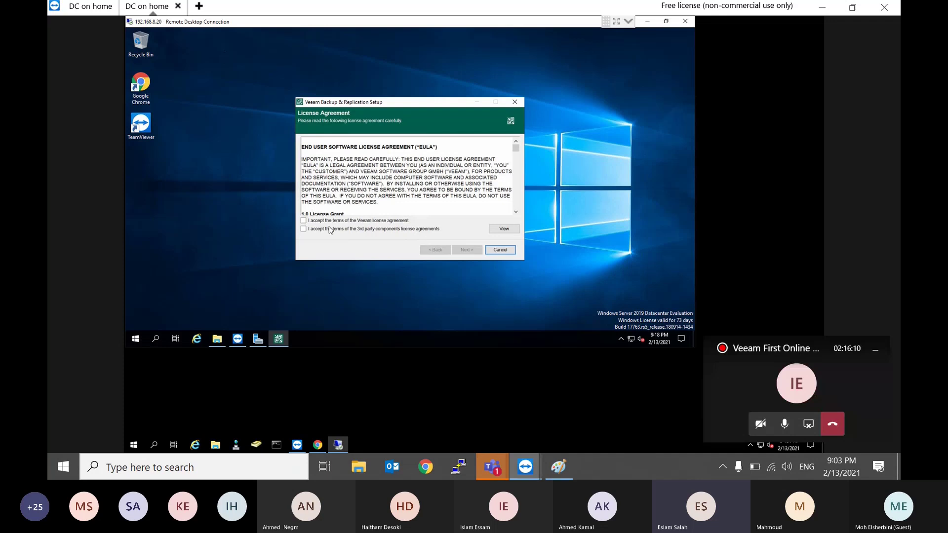
left_click(304, 220)
left_click(303, 229)
left_click(459, 250)
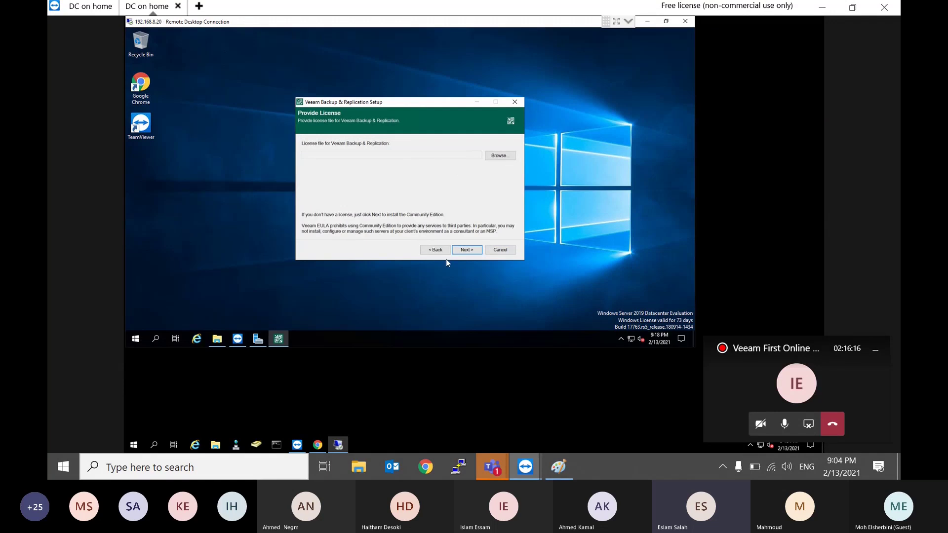
Step: Skip the license file, review the server and console features, and continue to System Configuration Check
left_click(470, 246)
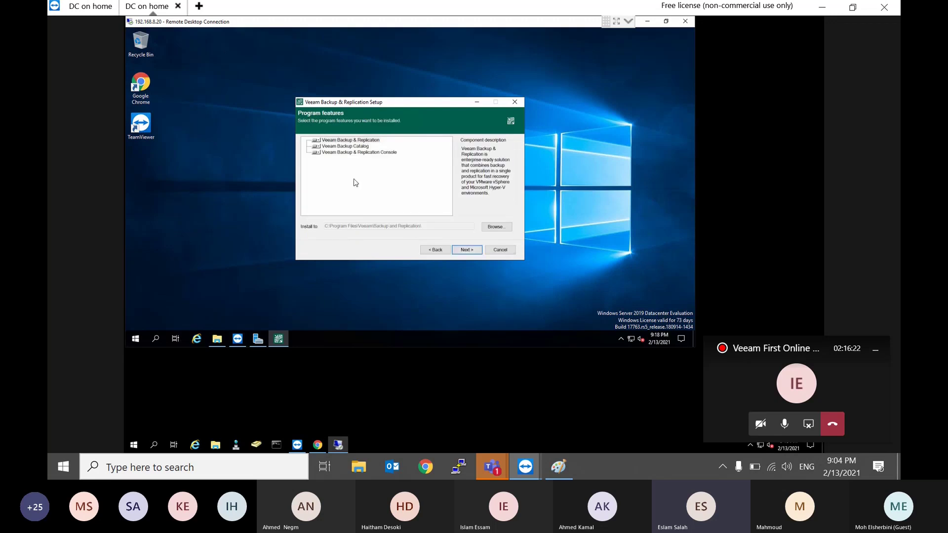
left_click(321, 141)
left_click(319, 154)
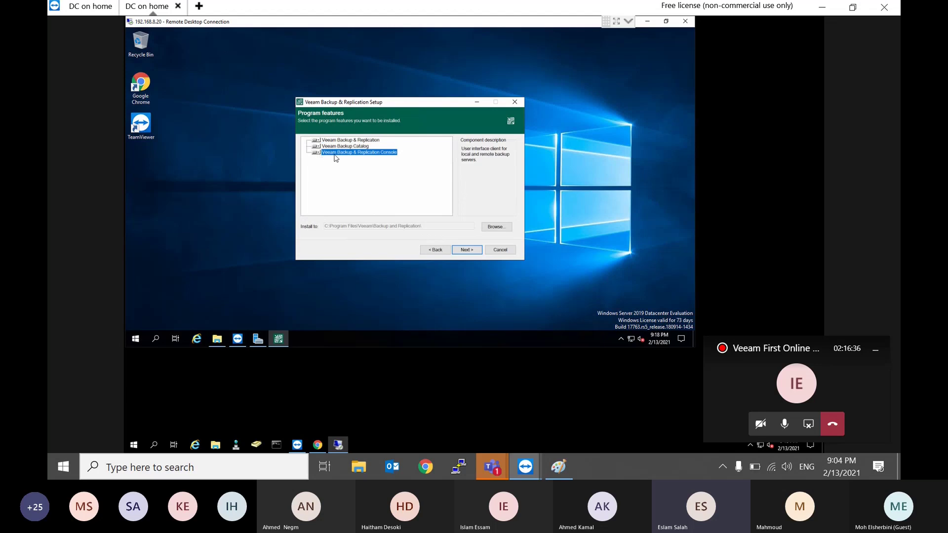
left_click(469, 249)
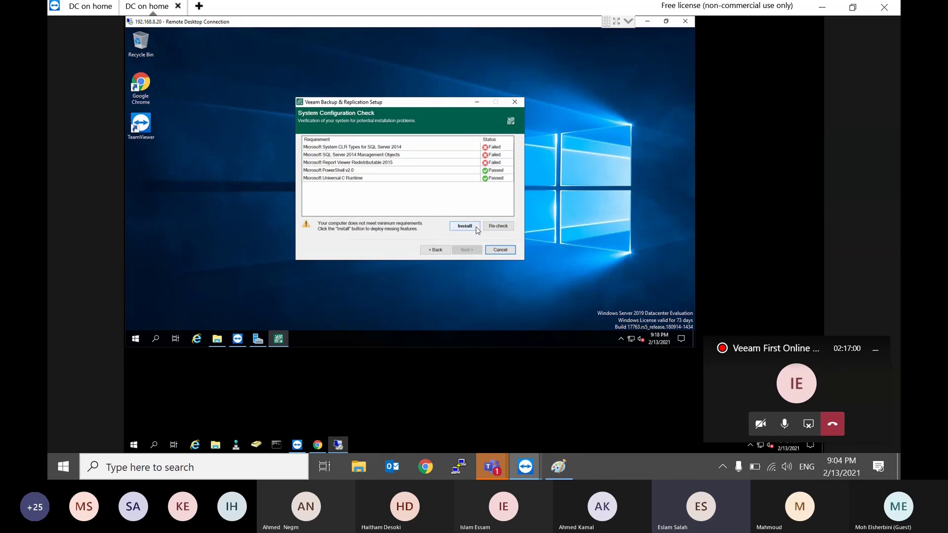
Step: Install the missing SQL and Report Viewer prerequisites until all five checks show Passed
left_click(464, 226)
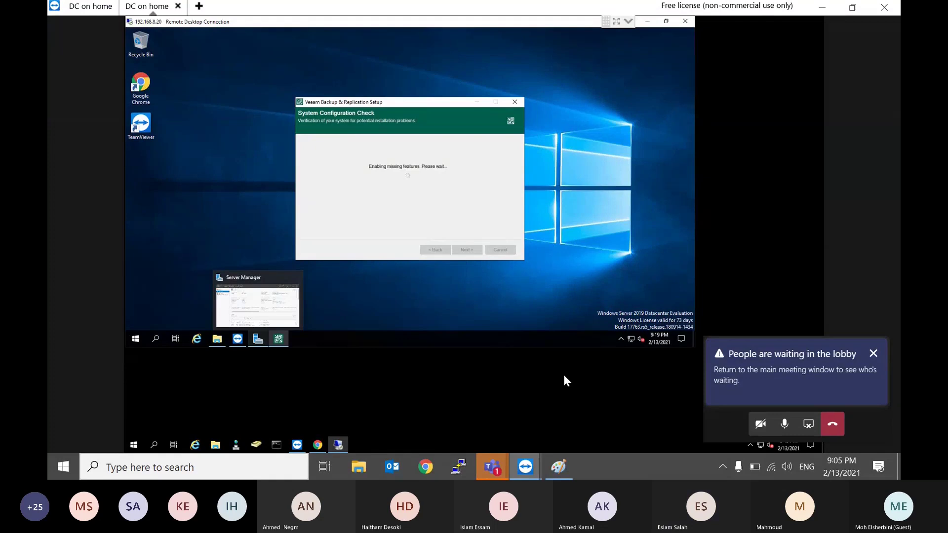
left_click(256, 338)
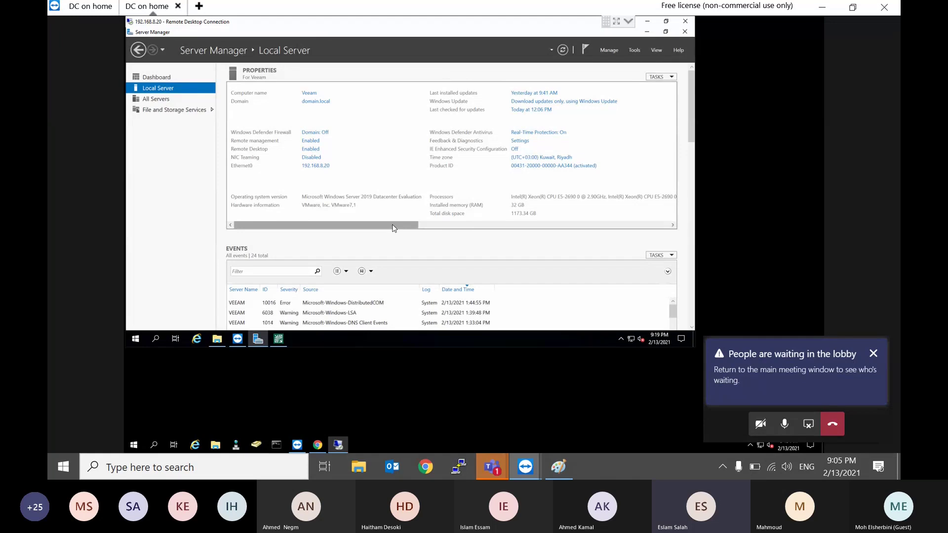
left_click_drag(395, 226, 413, 228)
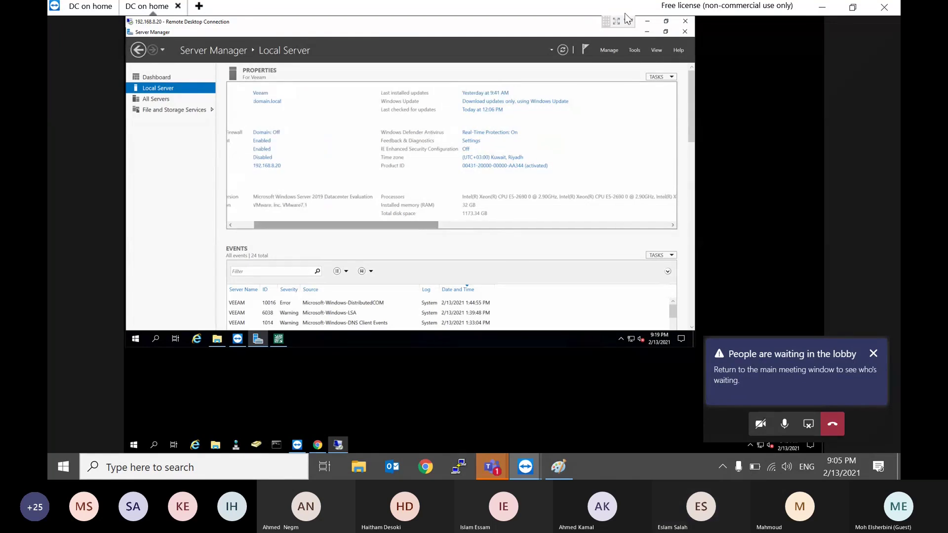
left_click(647, 32)
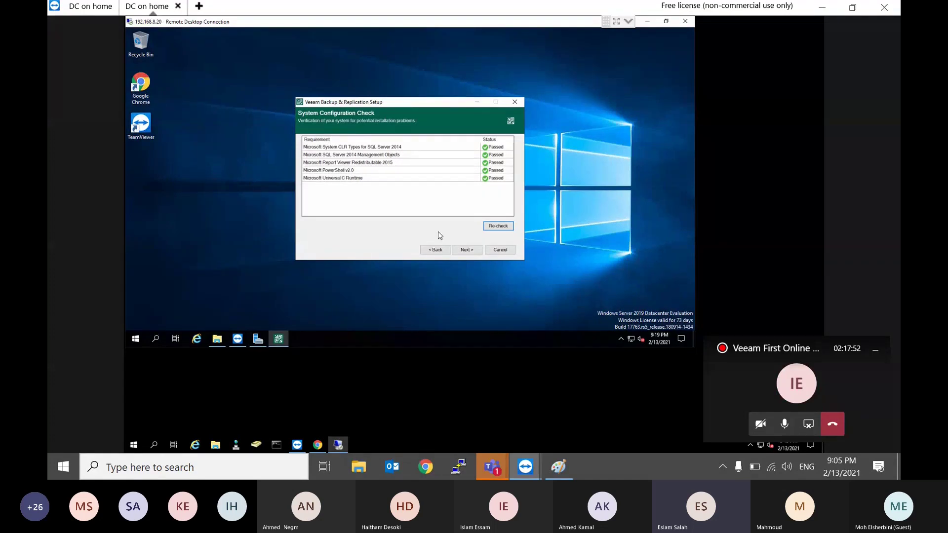
Step: Install Veeam Backup & Replication with the default configuration, starting with SQL Server 2016 SP2 Express
left_click(465, 250)
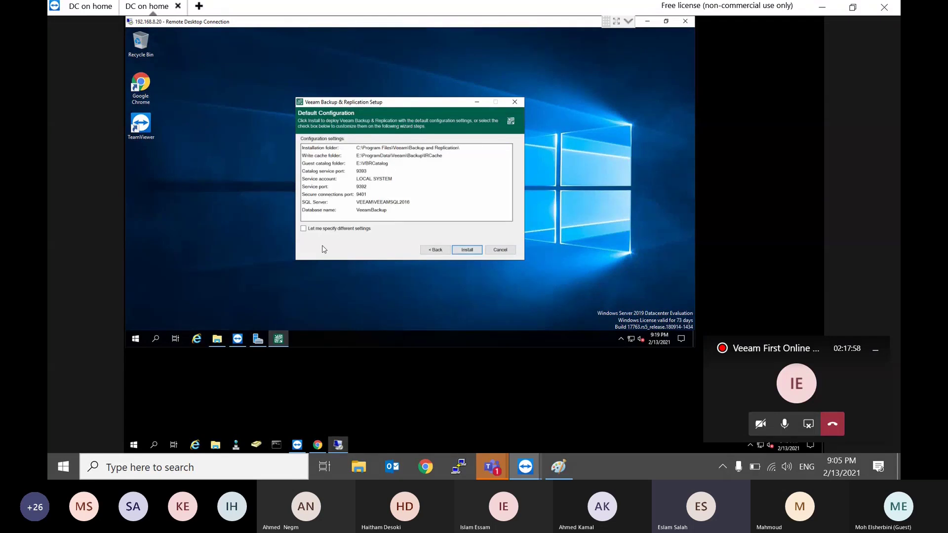
left_click(356, 232)
left_click(472, 250)
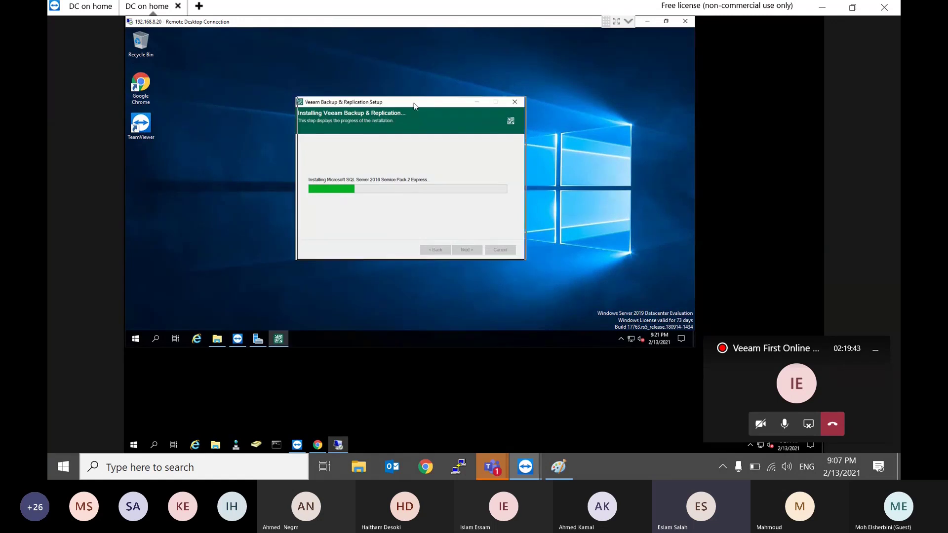
left_click_drag(411, 105, 414, 106)
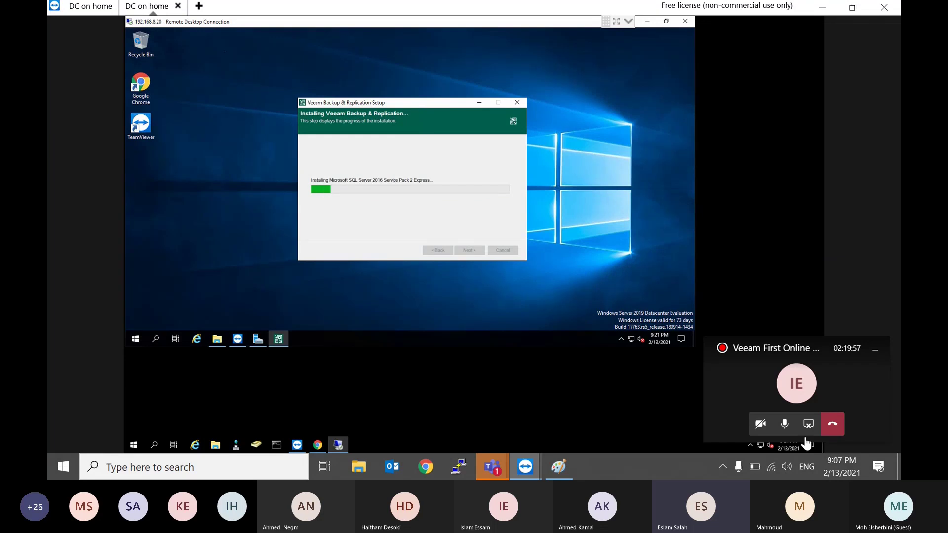
mouse_move(496, 462)
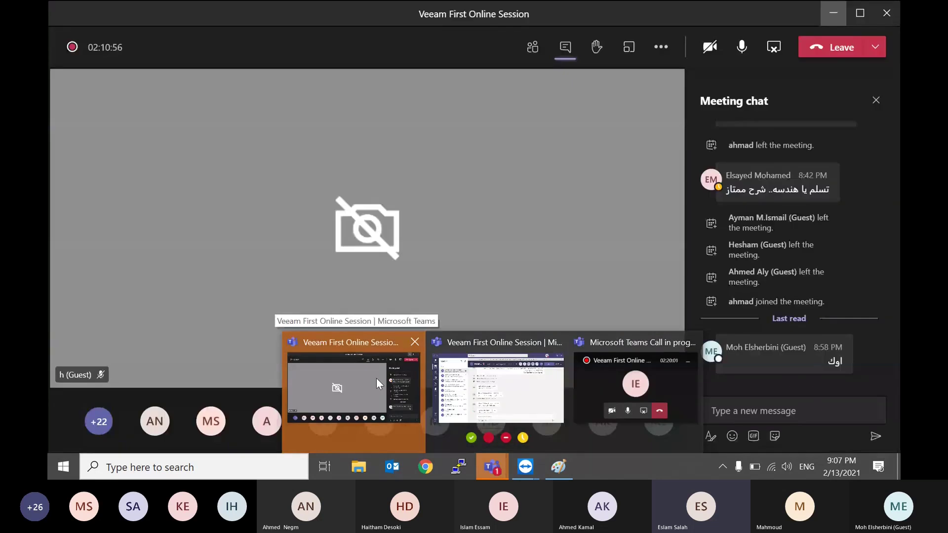
left_click(376, 378)
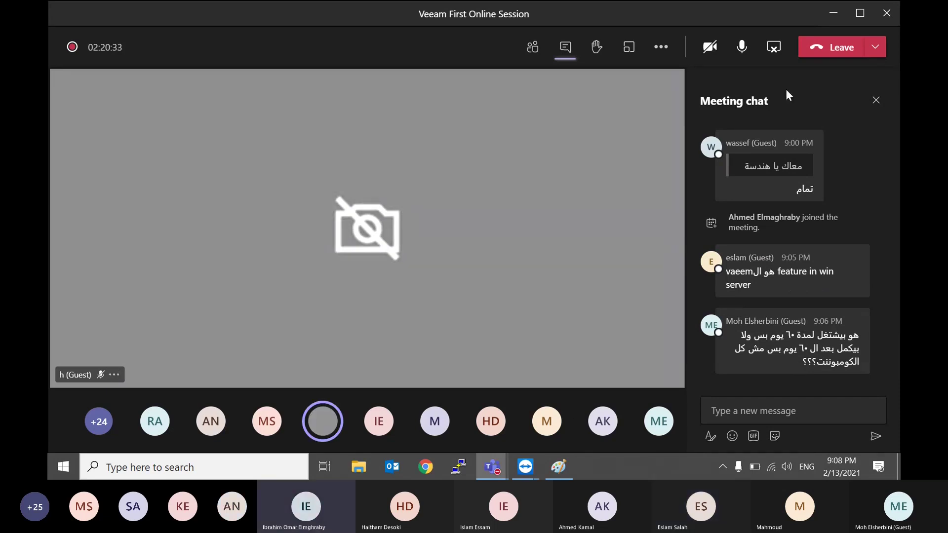
left_click(831, 23)
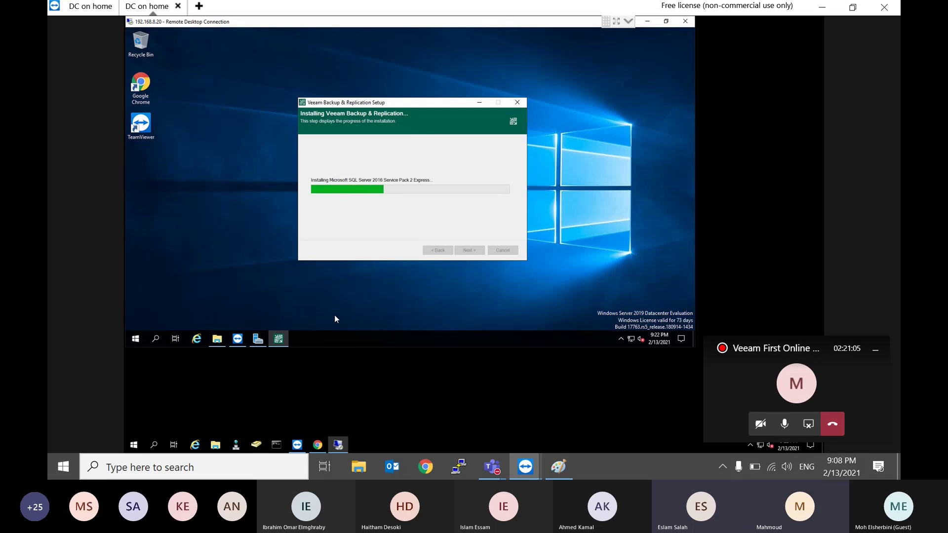
left_click(317, 445)
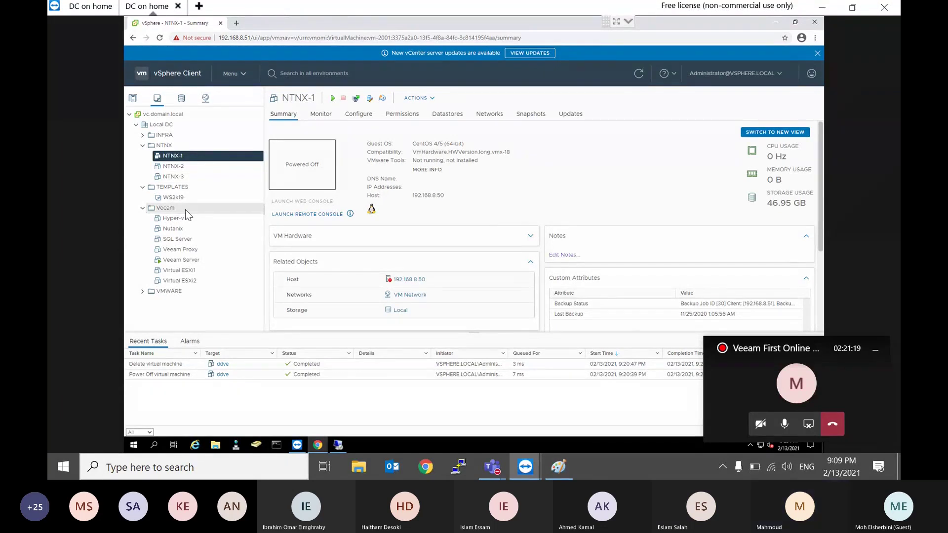
left_click(774, 376)
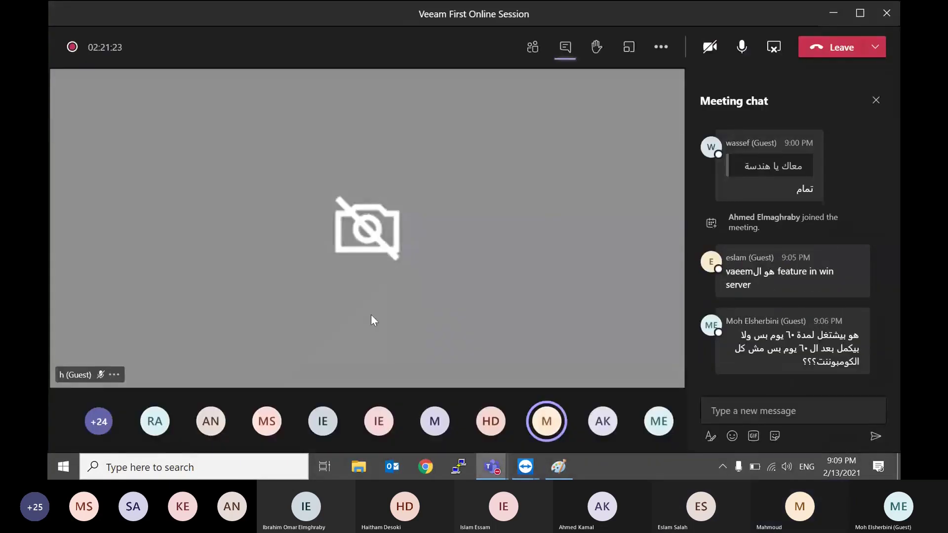
left_click(831, 11)
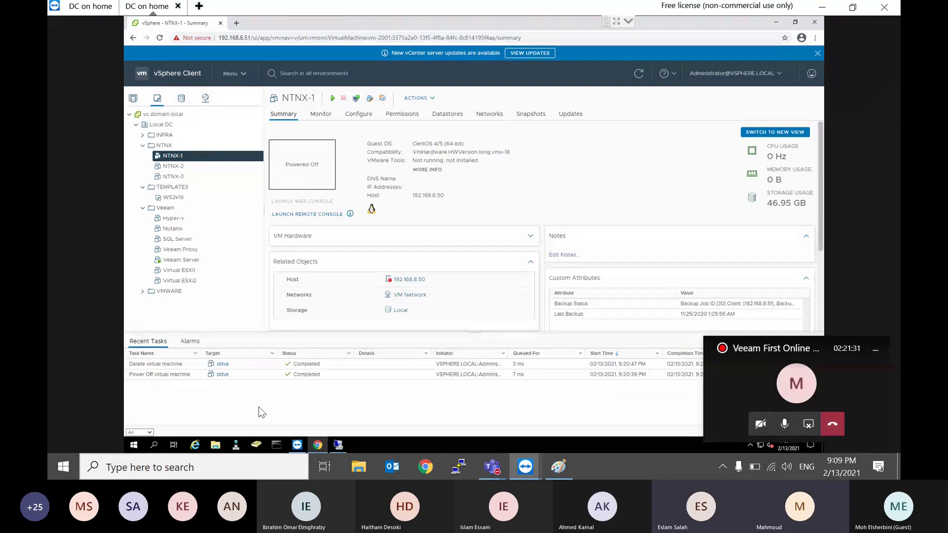
left_click(216, 446)
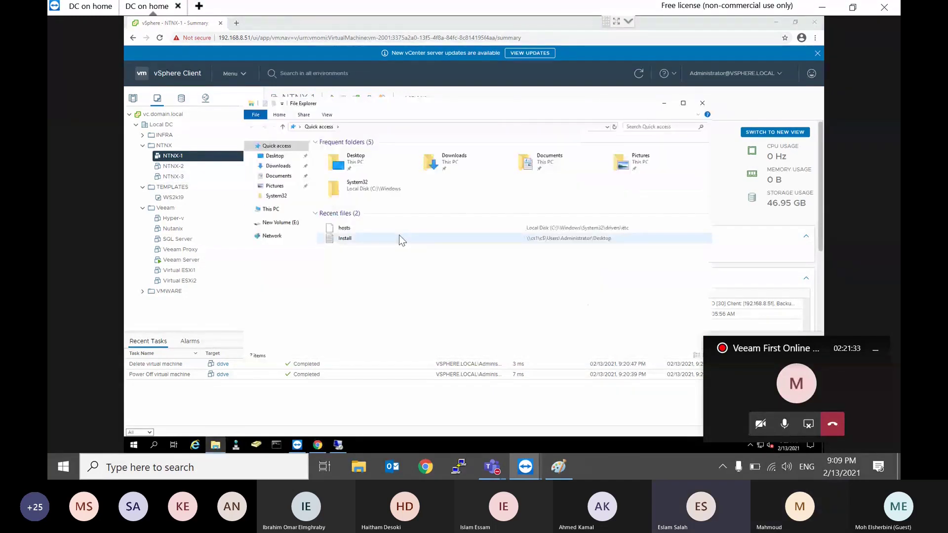
left_click(268, 224)
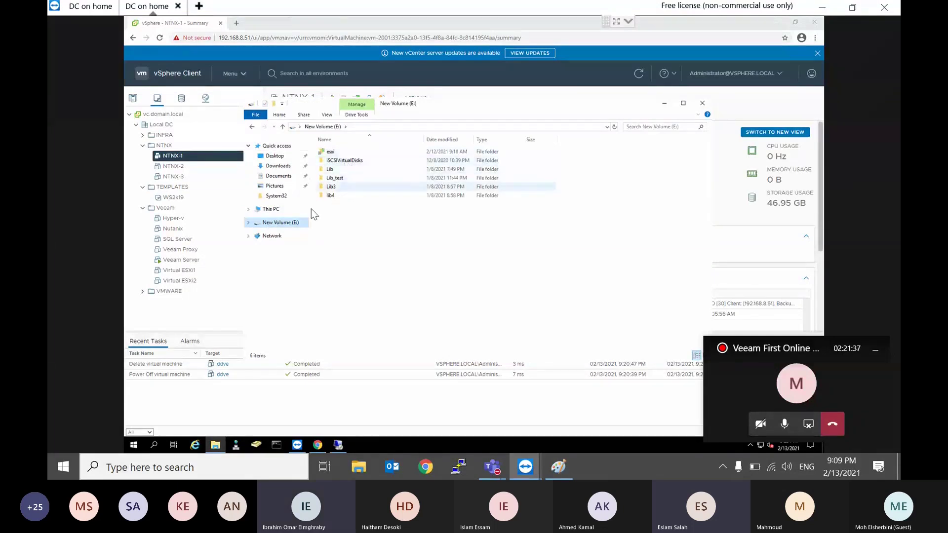
left_click(250, 223)
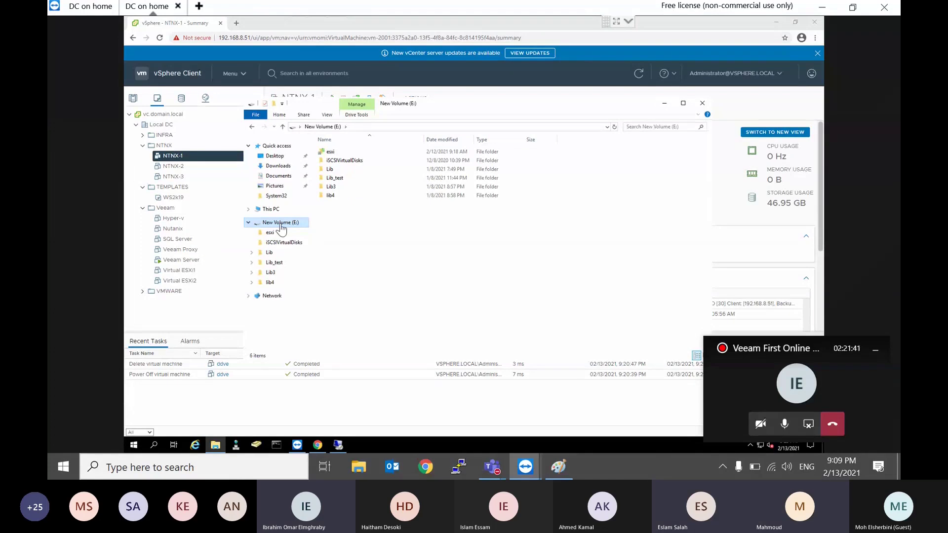
left_click(663, 102)
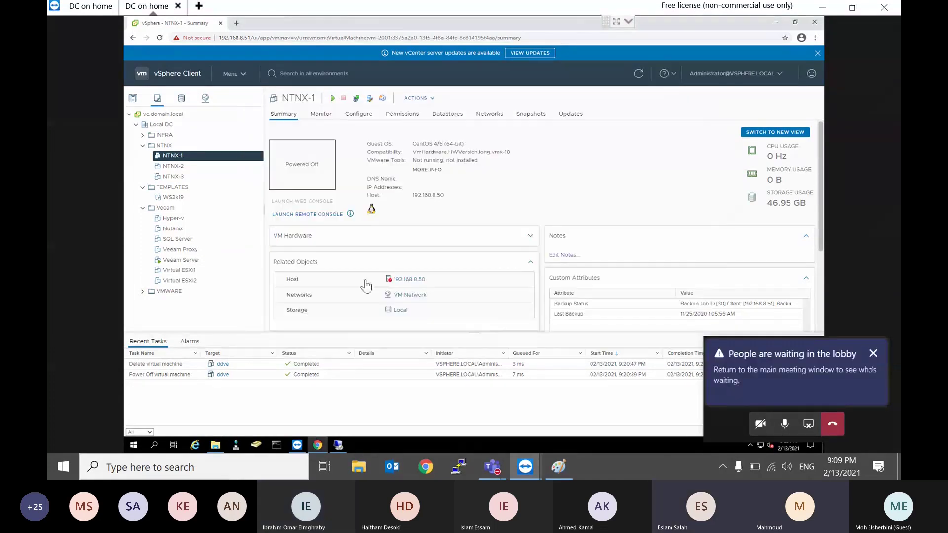
Step: Search Google for 'data domain virtual edition download' and open Dell's software downloads result
left_click(235, 23)
type("d")
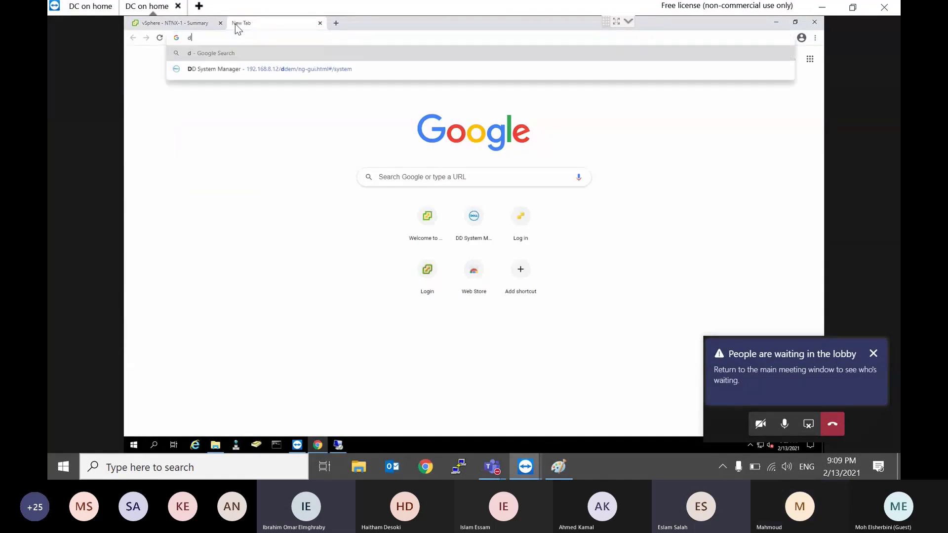
type("atadomain ")
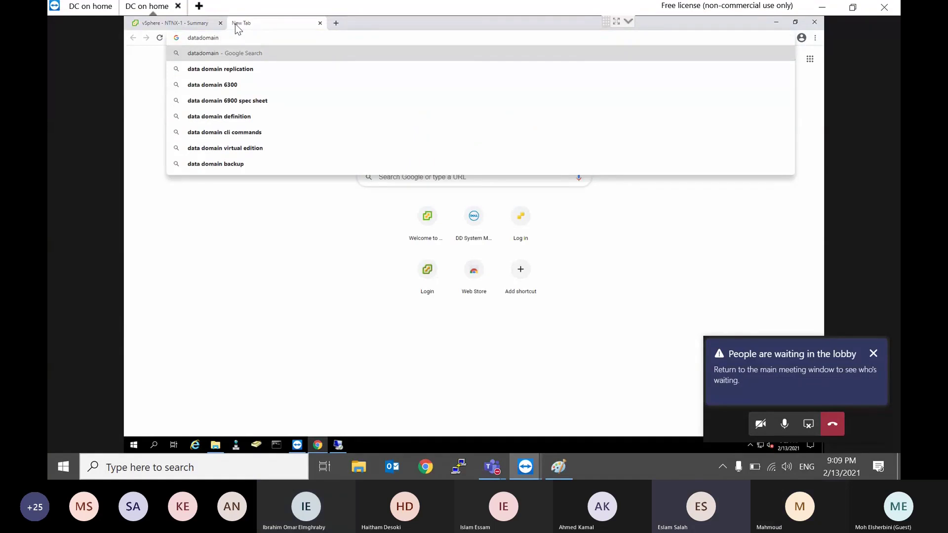
type("virtual")
key("Down")
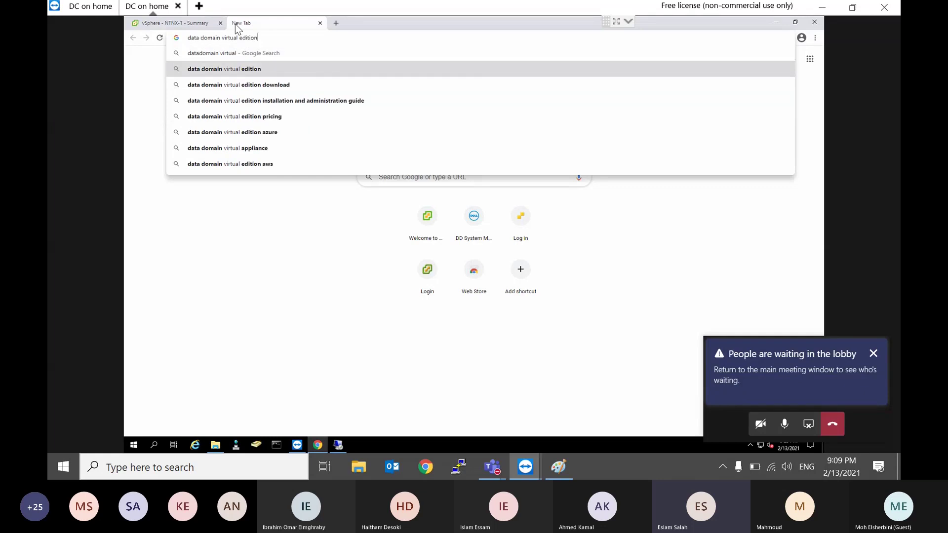
type("download")
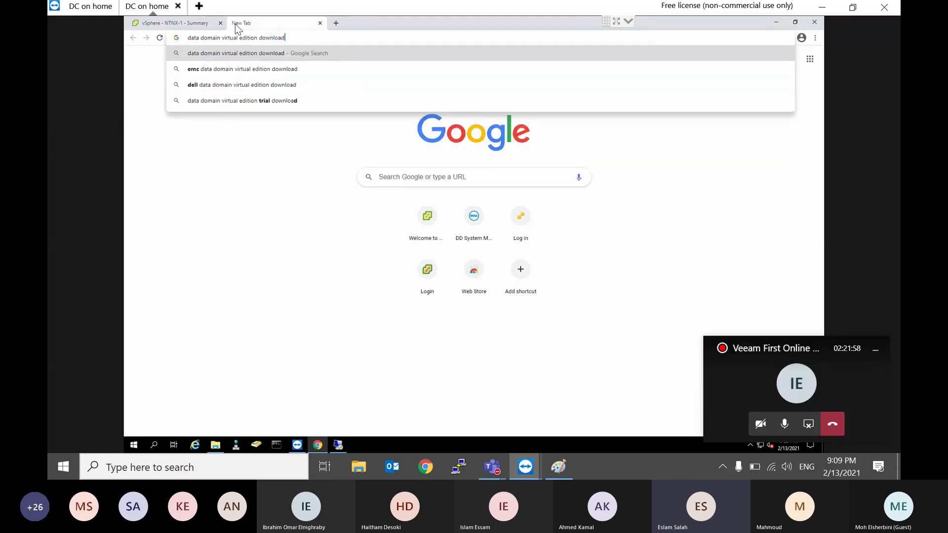
key("Return")
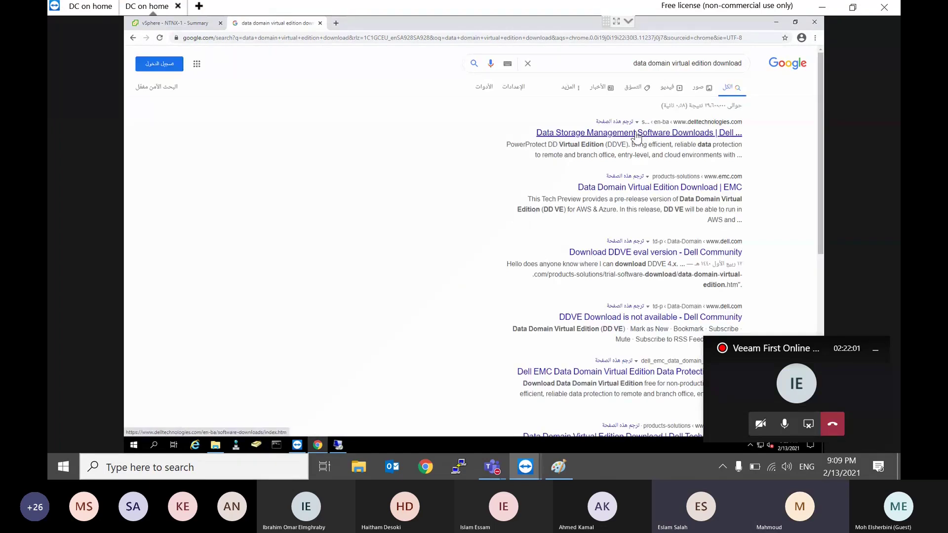
left_click(637, 136)
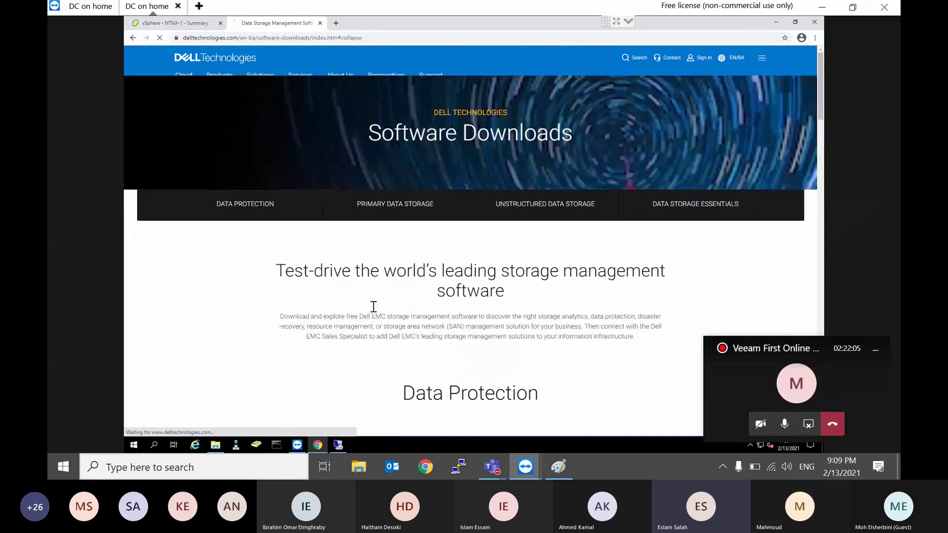
Step: Expand the Unity Cloud Edition entry and try its download through Agree & Download
scroll(373, 307, "down", 10)
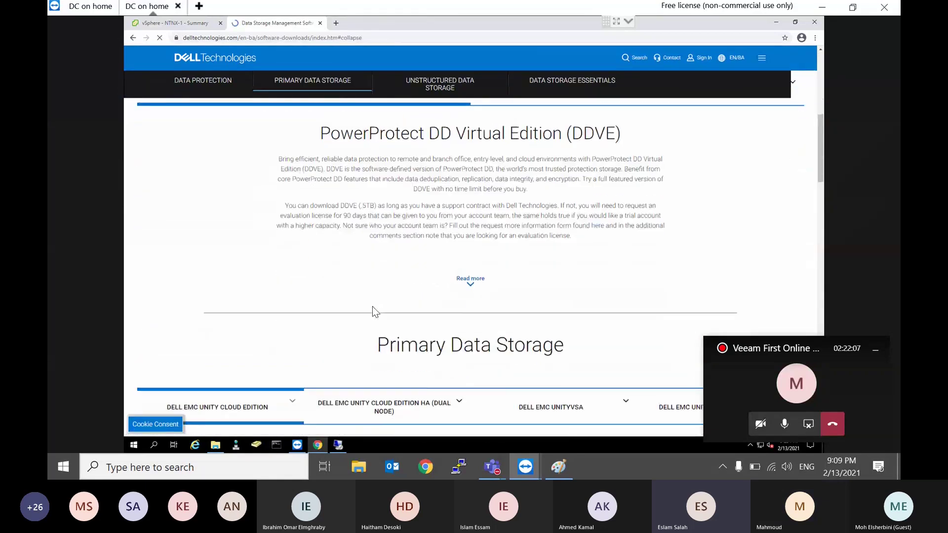
scroll(372, 306, "down", 3)
scroll(372, 307, "up", 8)
scroll(372, 306, "down", 1)
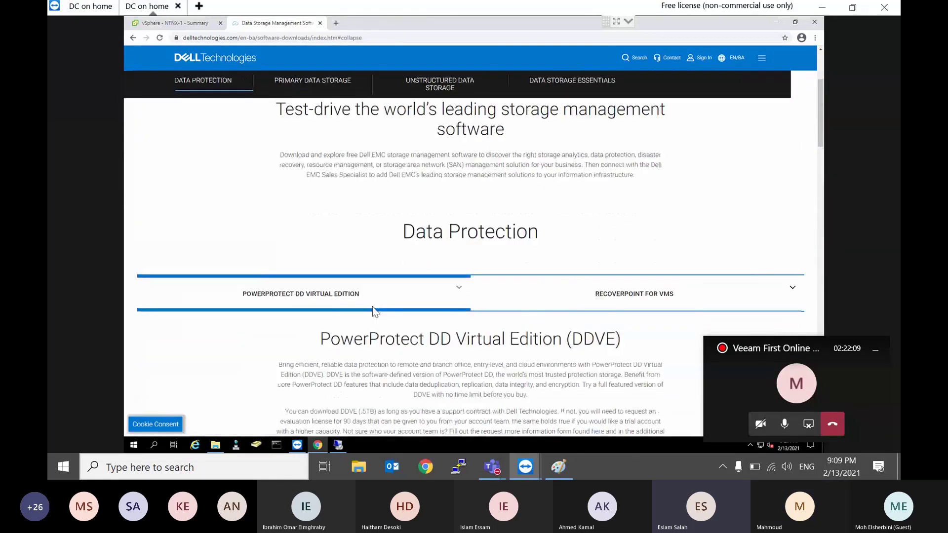
scroll(373, 309, "down", 15)
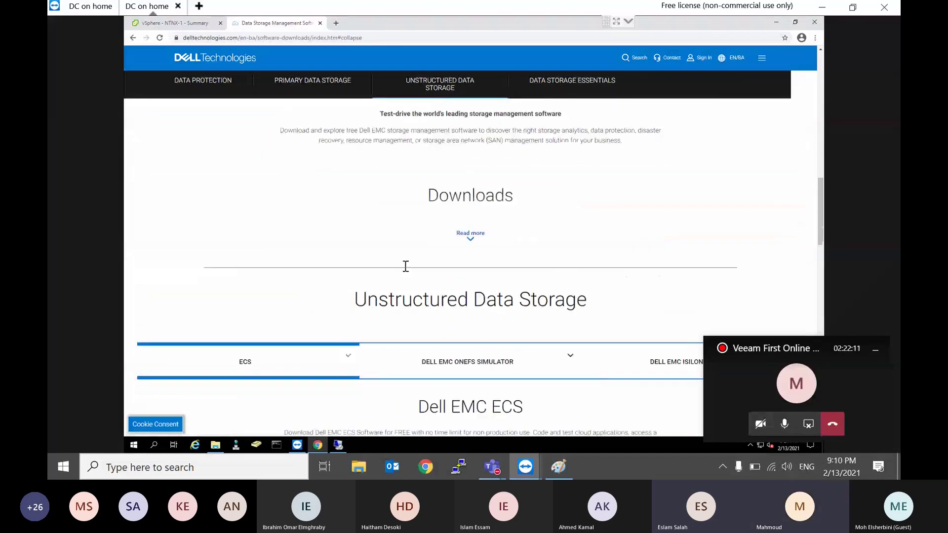
left_click(471, 234)
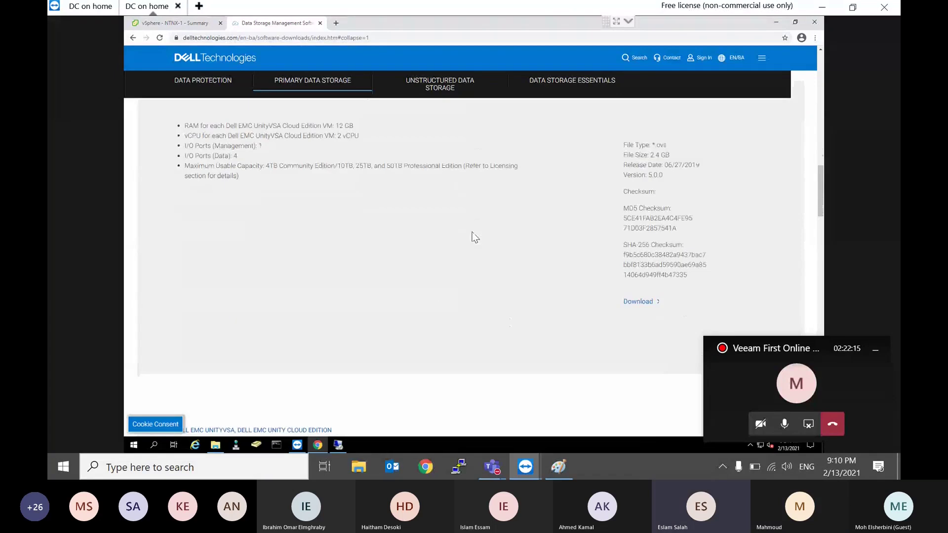
left_click(643, 288)
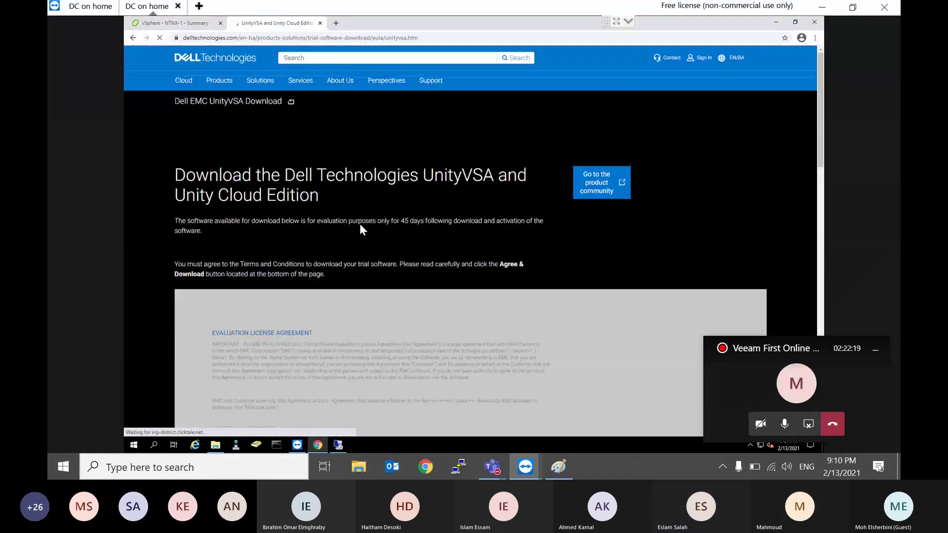
scroll(460, 259, "down", 15)
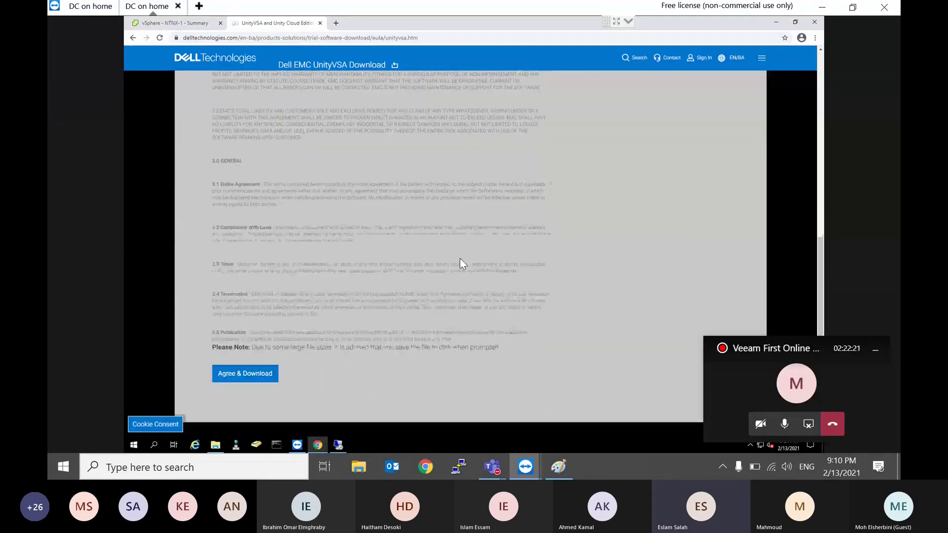
scroll(460, 258, "down", 5)
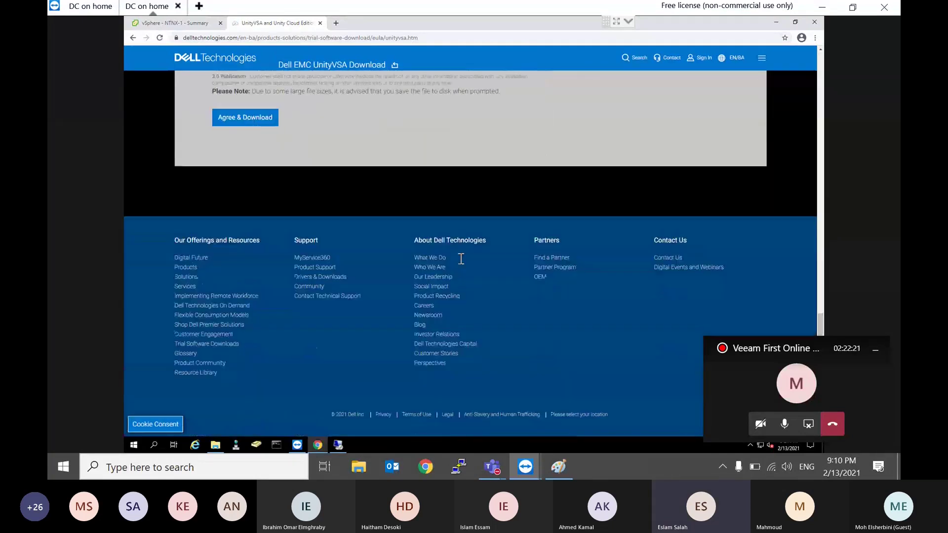
left_click(251, 119)
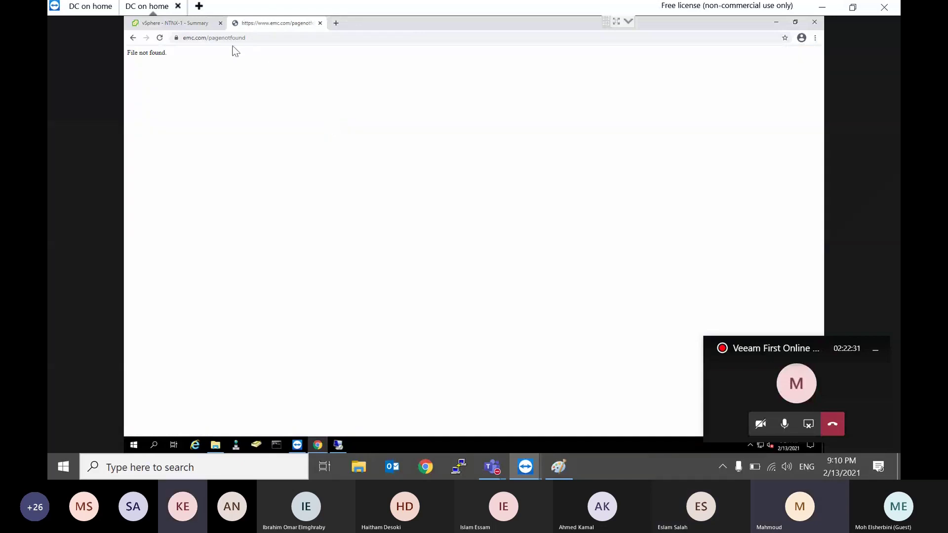
Step: Go back twice to the Dell downloads page, then bring the Paint diagram to the front
left_click(133, 38)
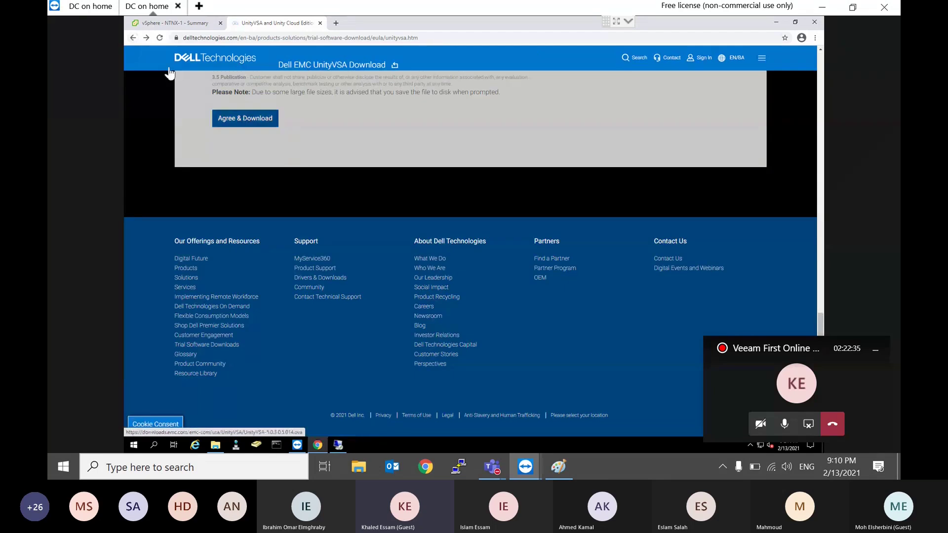
left_click(132, 37)
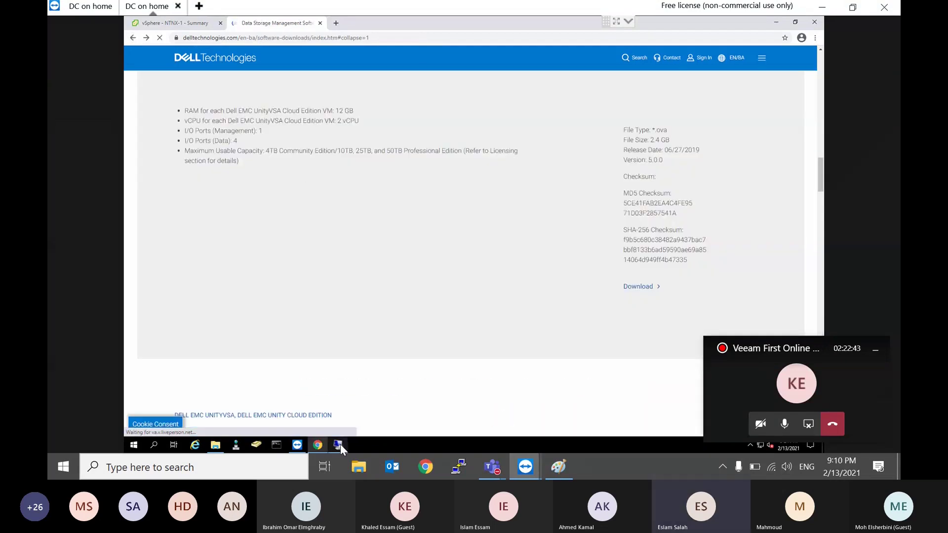
left_click(338, 444)
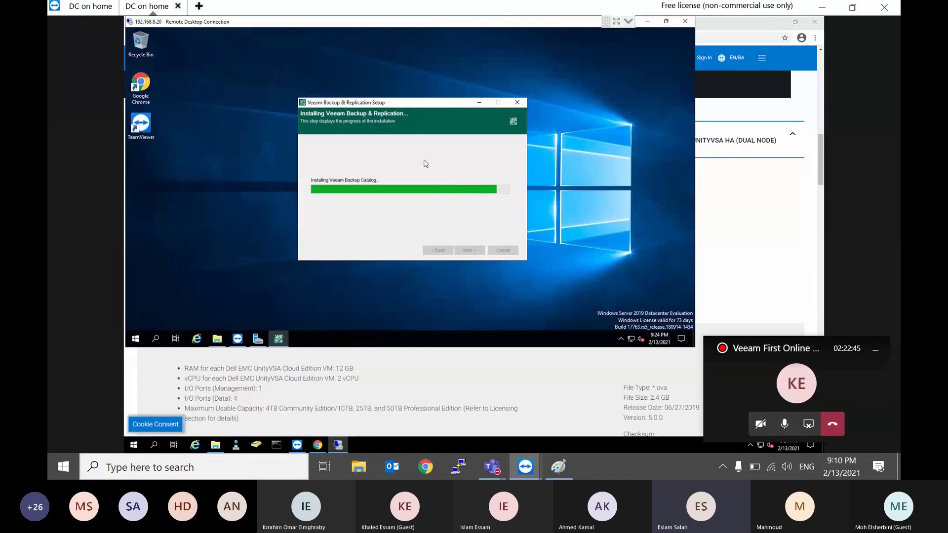
left_click(723, 25)
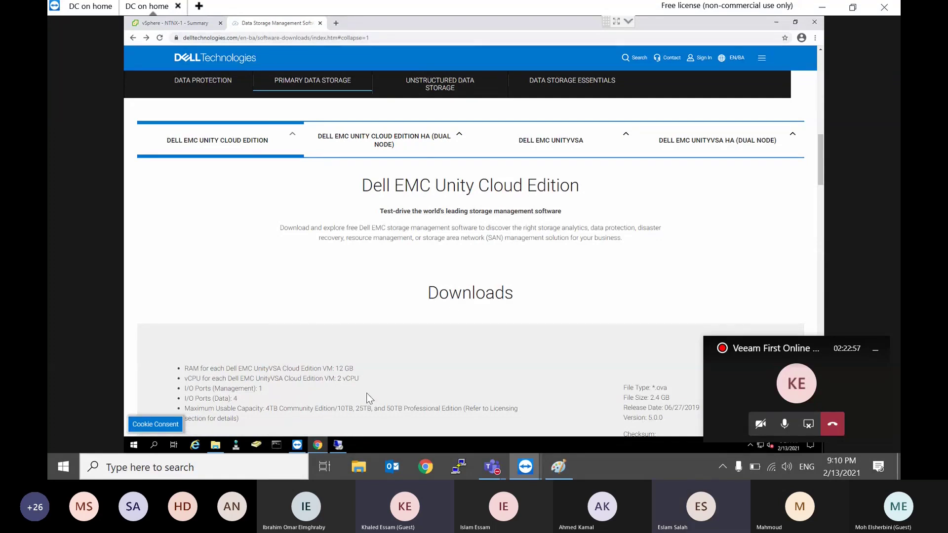
left_click(559, 467)
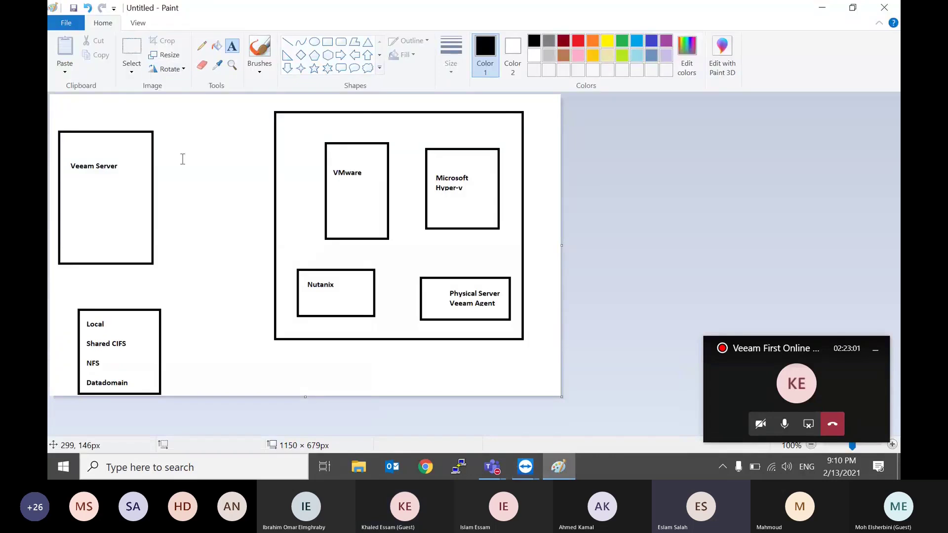
Step: Start a new blank Paint picture, discarding the old diagram without saving
left_click(69, 23)
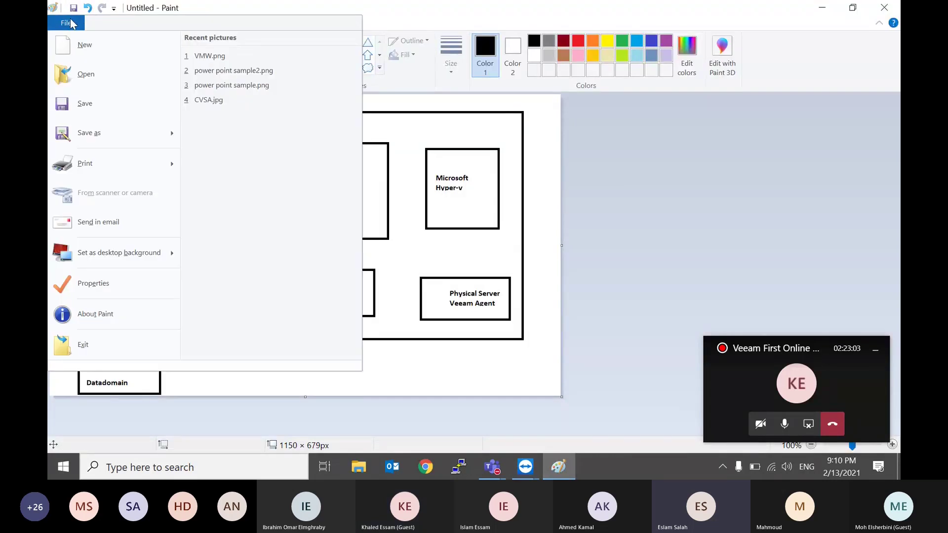
left_click(655, 152)
left_click(71, 29)
left_click(79, 42)
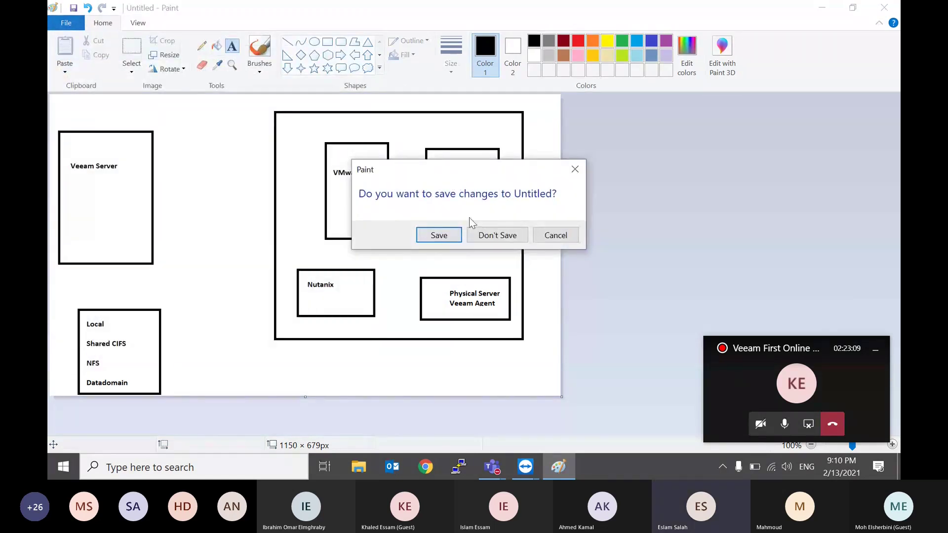
left_click(496, 235)
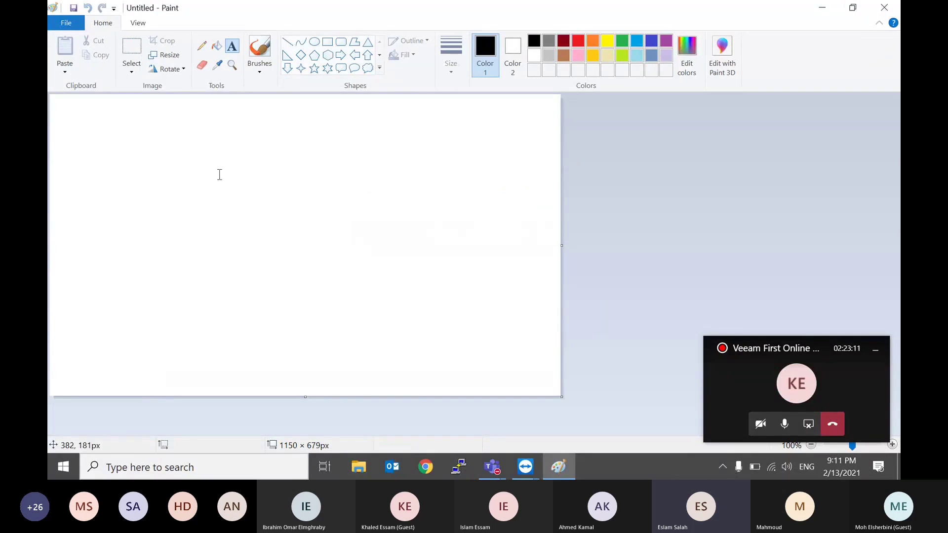
Step: Draw three side-by-side squares and a large rectangle enclosing them
left_click(328, 43)
left_click_drag(237, 156, 160, 239)
left_click(251, 212)
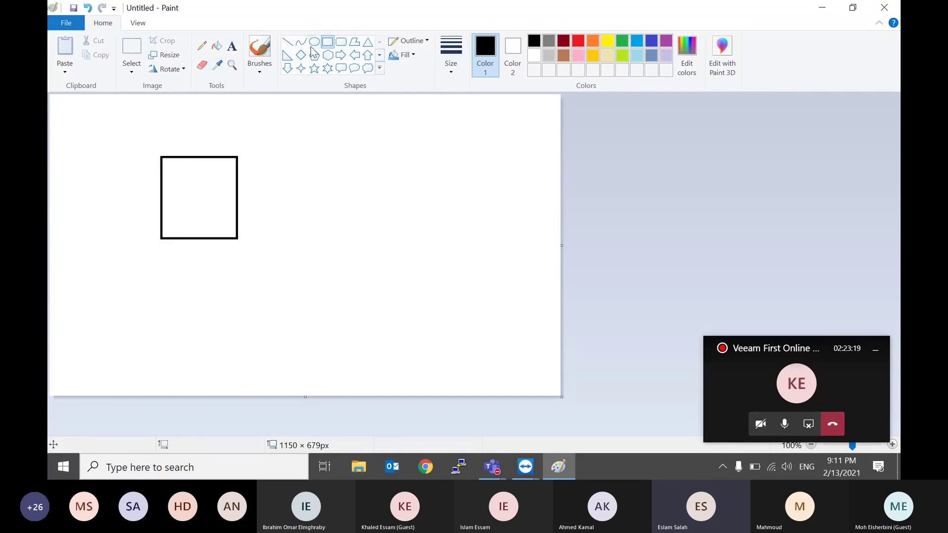
left_click_drag(326, 152, 254, 239)
left_click_drag(338, 152, 420, 238)
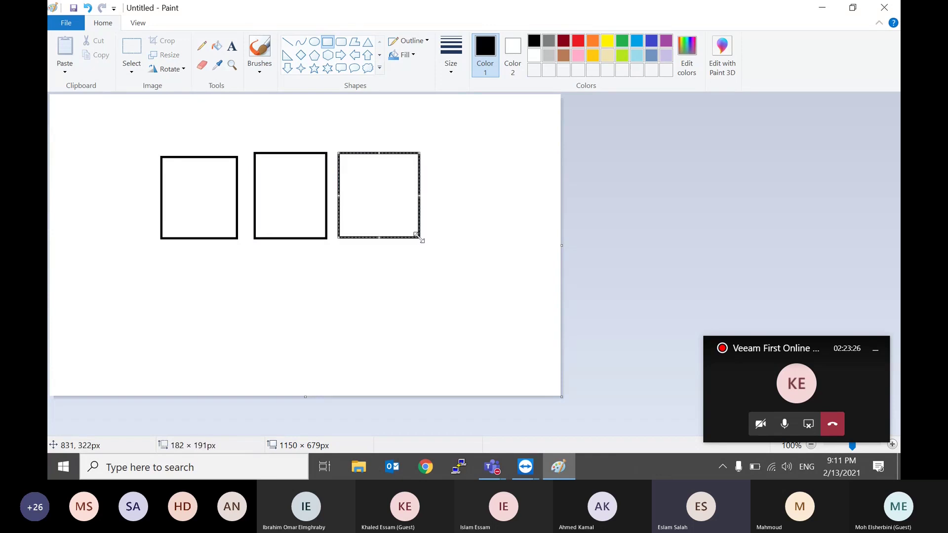
left_click(238, 299)
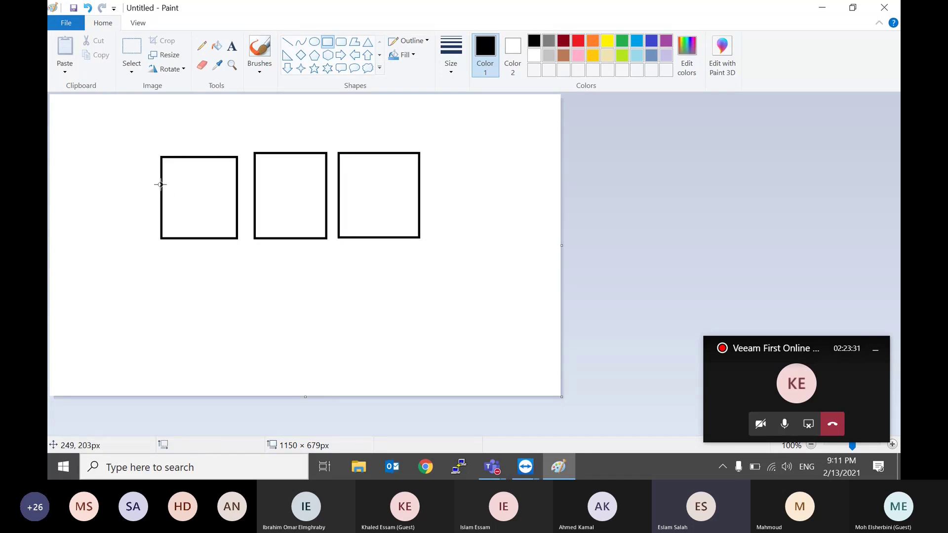
left_click_drag(148, 138, 451, 251)
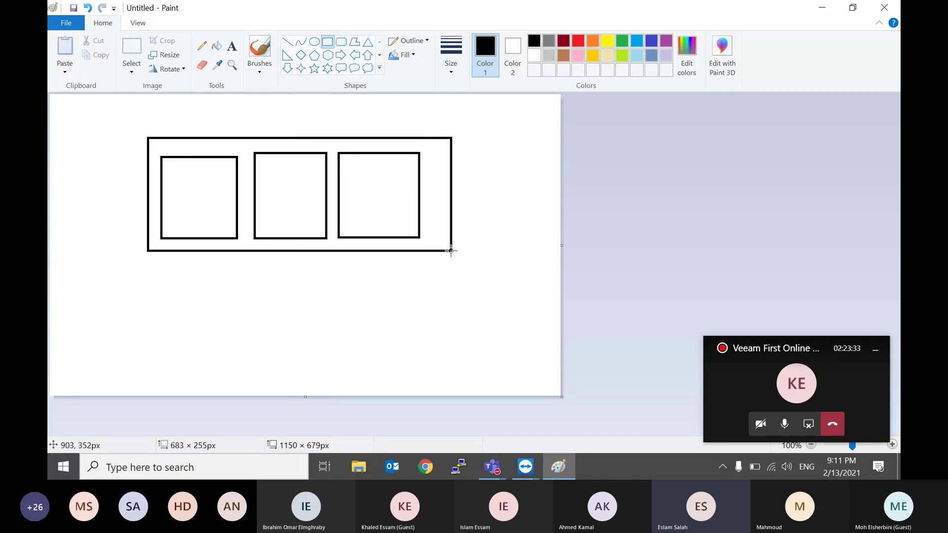
left_click(278, 329)
Step: Draw three short lines down from the squares to a long horizontal line beneath
left_click(286, 42)
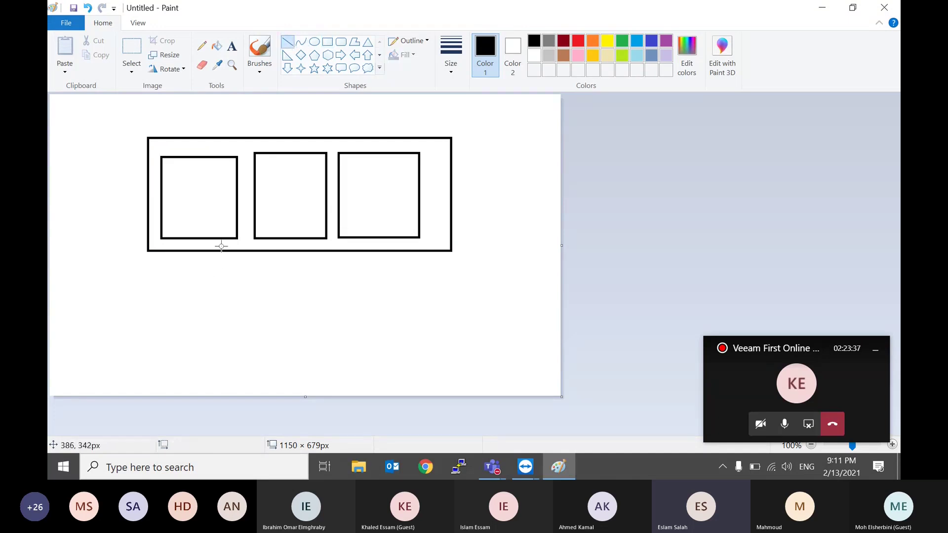
left_click_drag(221, 247, 222, 286)
left_click_drag(293, 242, 307, 292)
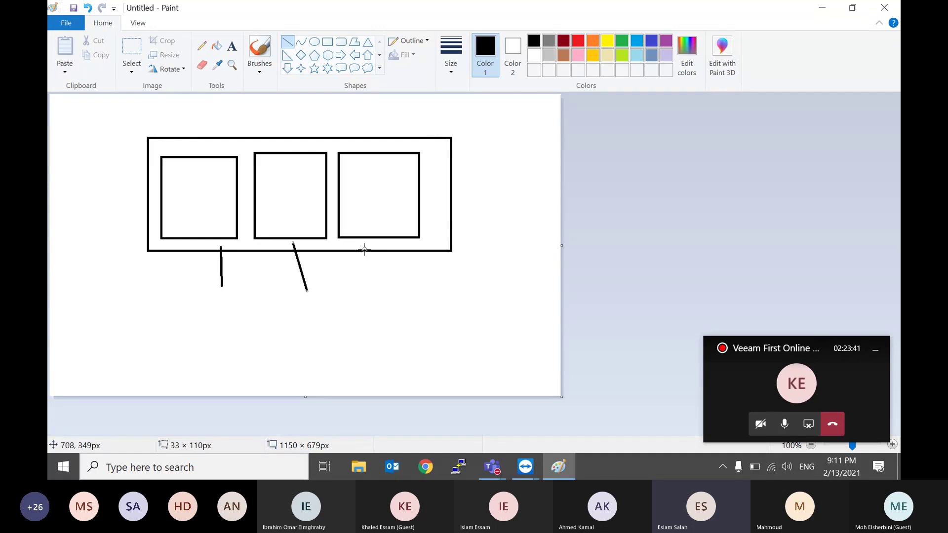
left_click_drag(370, 246, 380, 284)
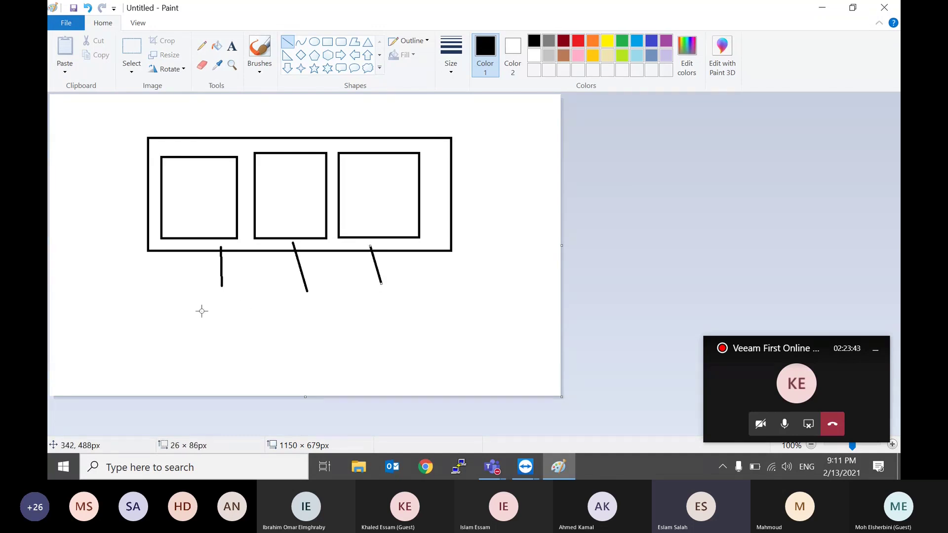
left_click_drag(196, 308, 412, 306)
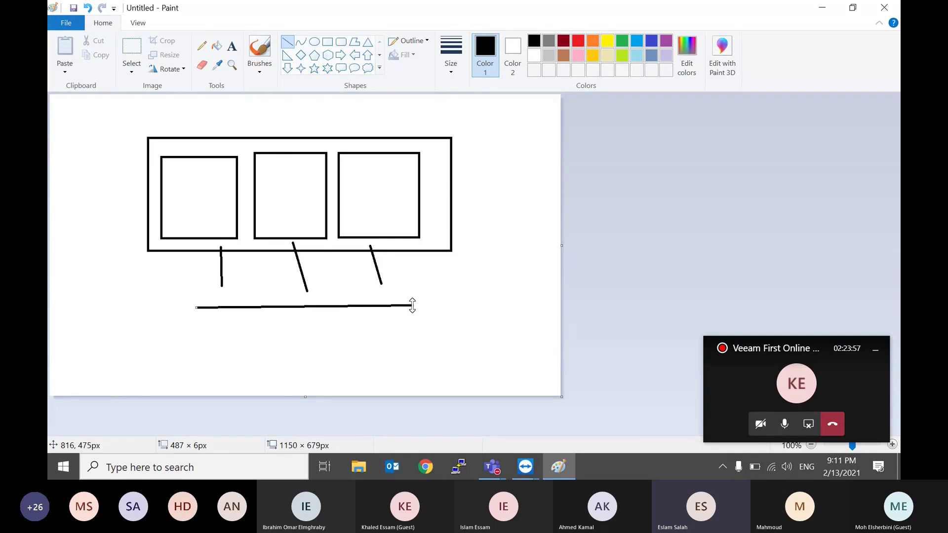
left_click(472, 282)
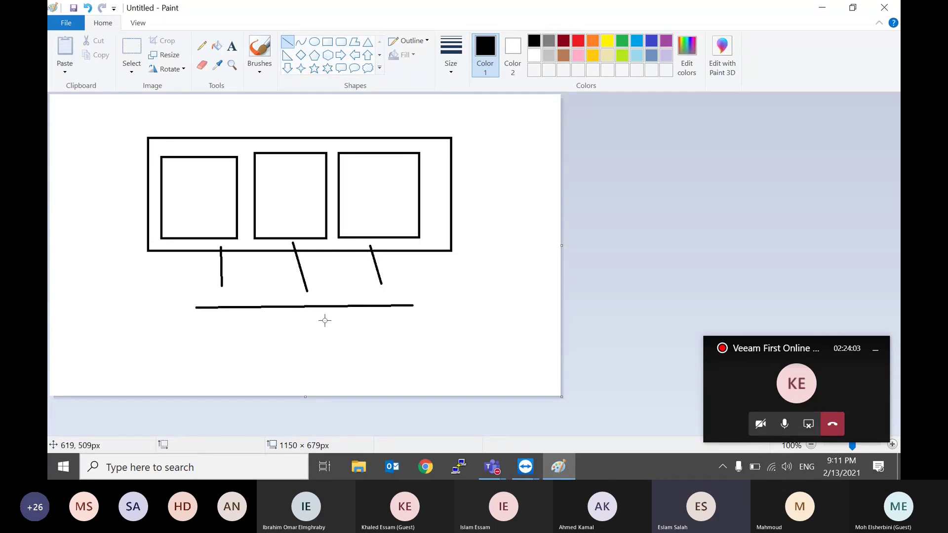
Step: Label below the line 'DELL EMC Datadomain Deduplication Appliance' with 'backup repository' on the next line
left_click(231, 46)
left_click(114, 330)
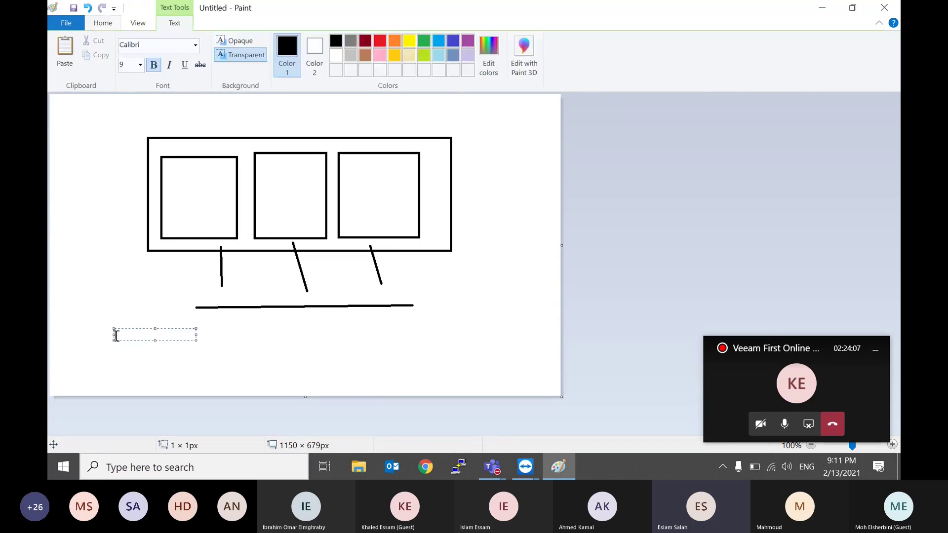
type("DELL EMC Datado")
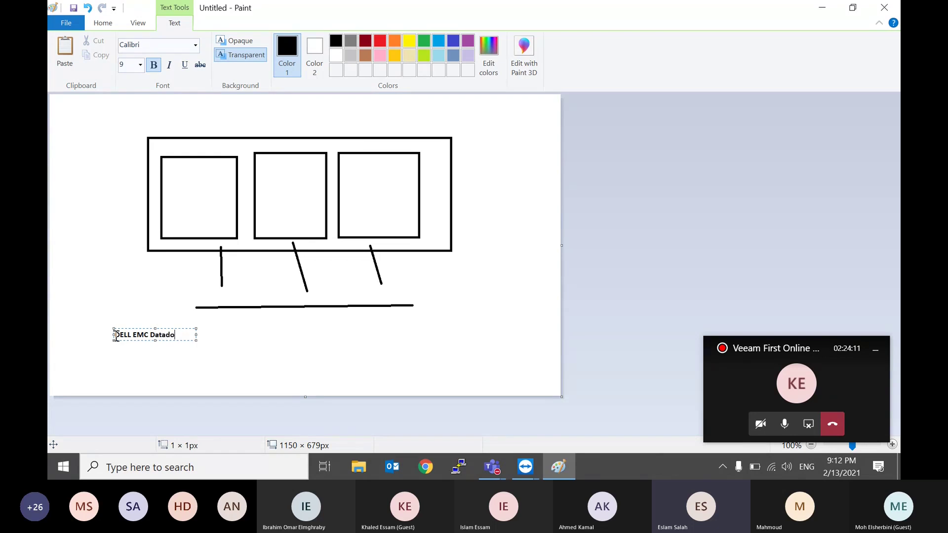
type("main Deduplication Appli")
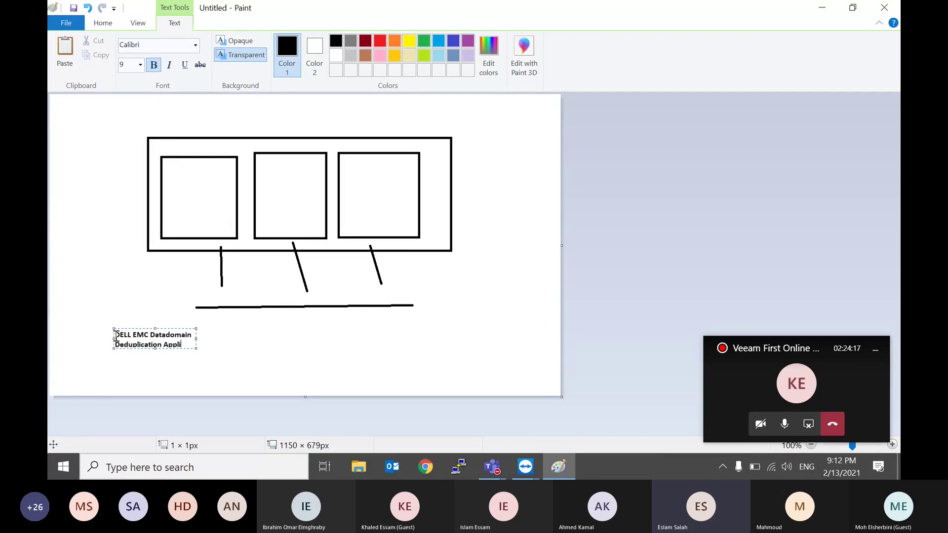
type("ance")
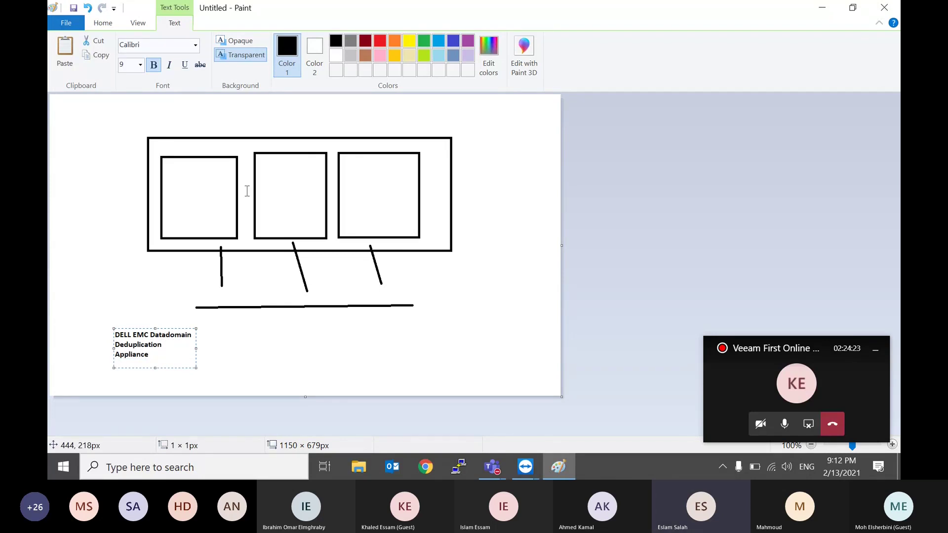
key("Return")
left_click_drag(200, 353, 349, 334)
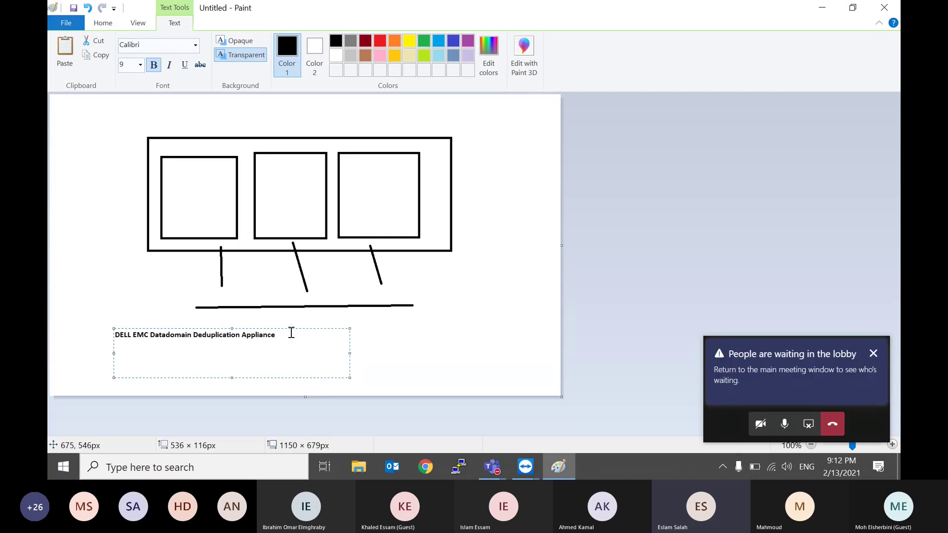
type("backup repository")
left_click(526, 469)
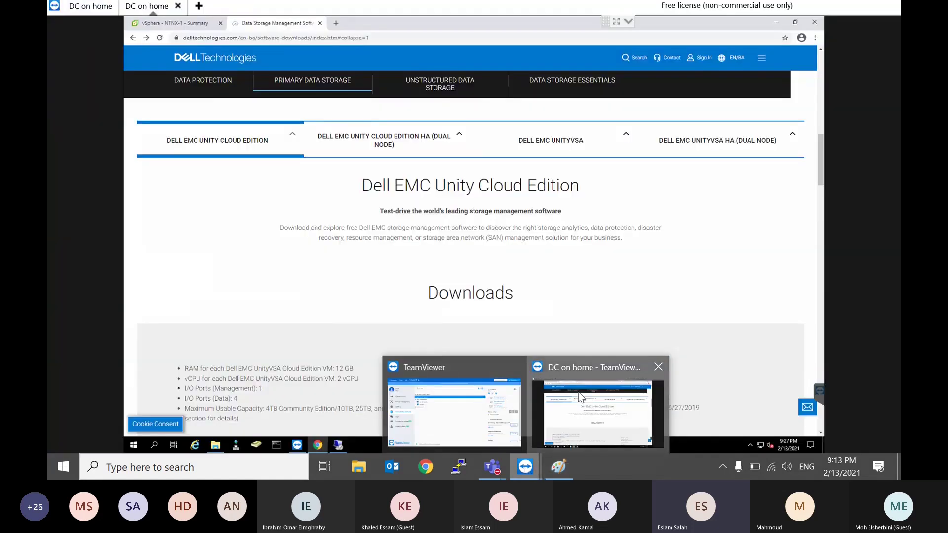
Step: Return to the remote TeamViewer session and minimize the remote Chrome to reveal the Veeam installer
left_click(598, 415)
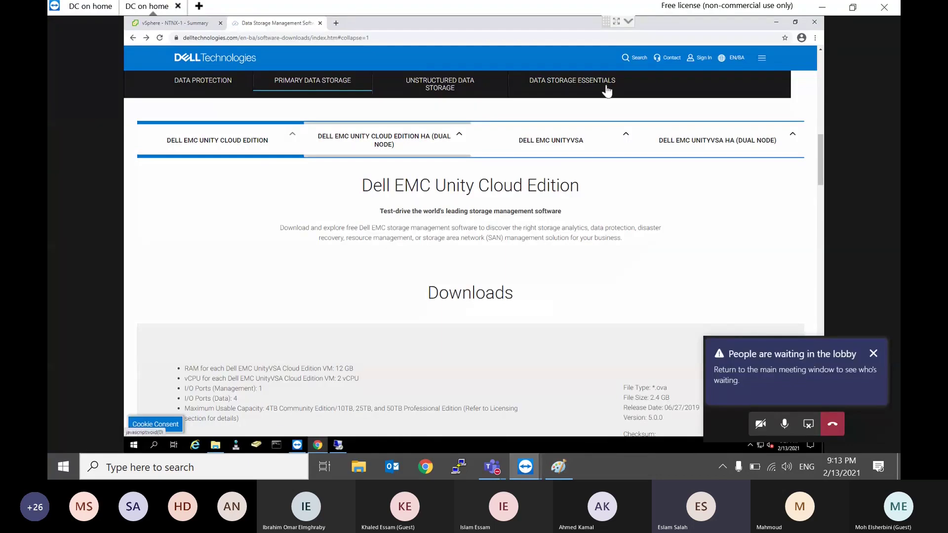
left_click(774, 22)
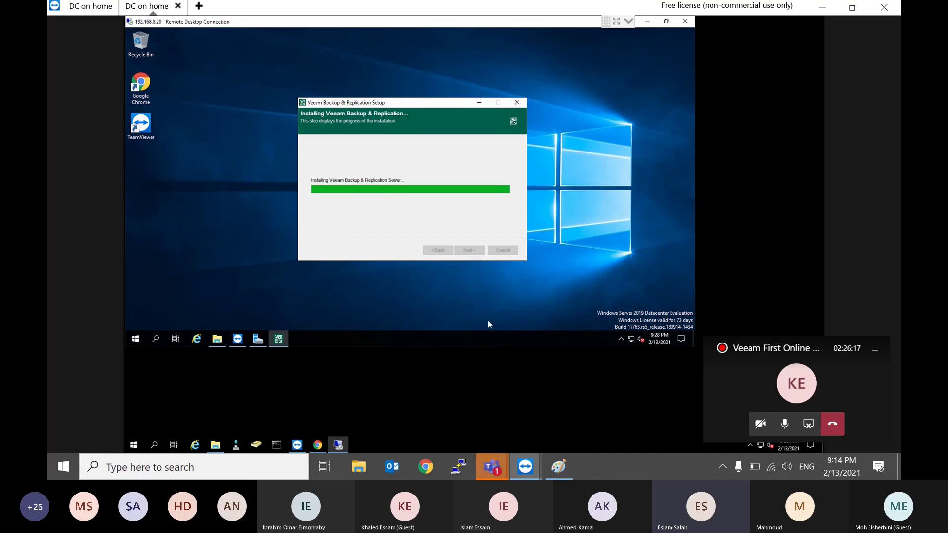
mouse_move(491, 466)
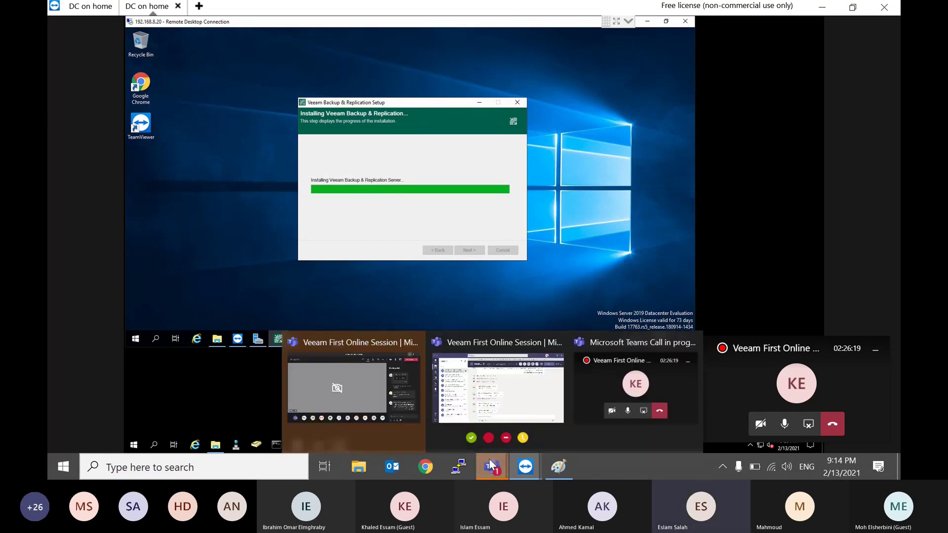
left_click(365, 380)
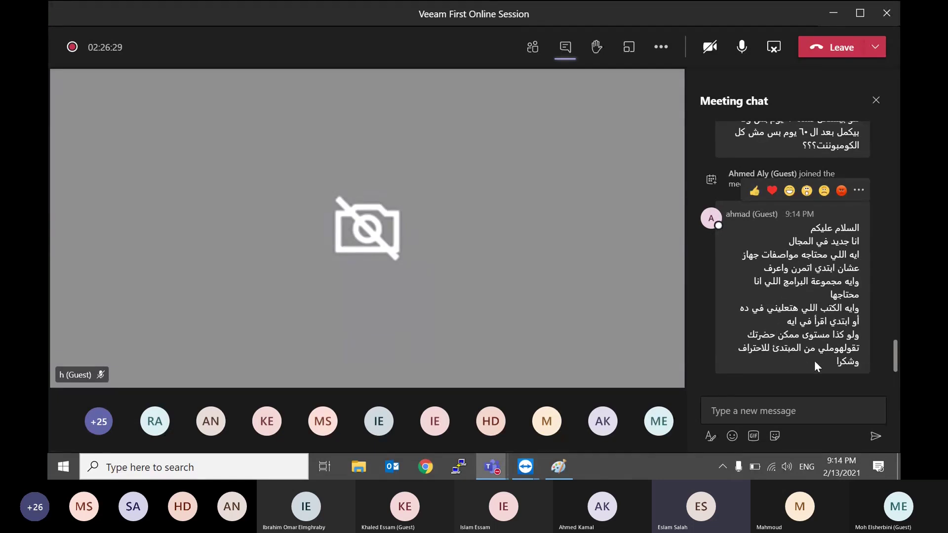
mouse_move(837, 359)
left_mouse_down()
mouse_move(857, 332)
mouse_move(857, 254)
mouse_move(857, 335)
mouse_move(833, 360)
left_mouse_up()
left_click(832, 15)
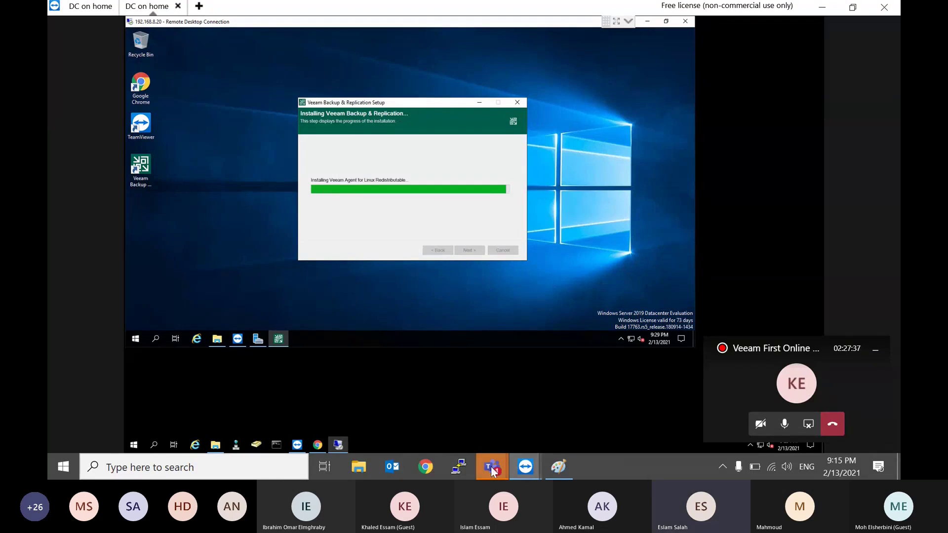
Step: Admit the guest waiting in the Teams lobby, then minimize the meeting window
mouse_move(492, 471)
left_click(374, 398)
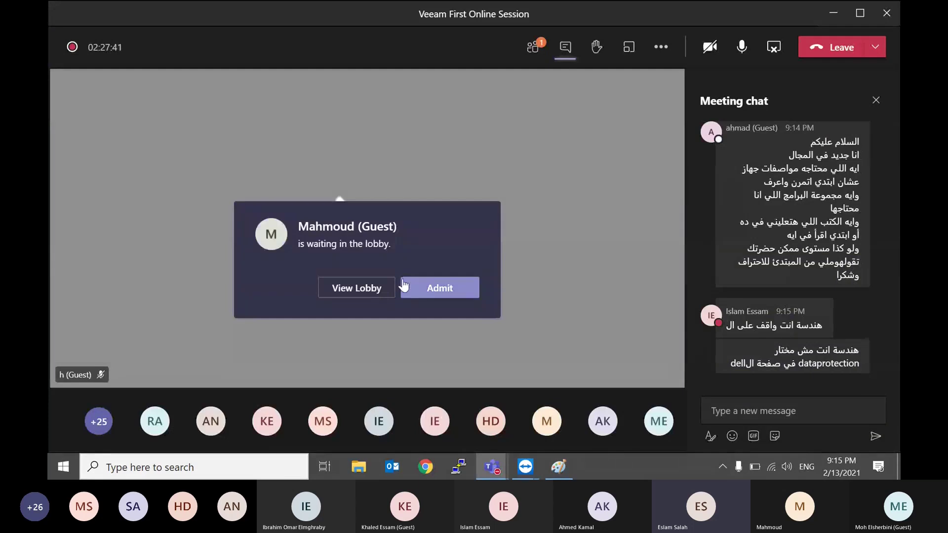
left_click(422, 287)
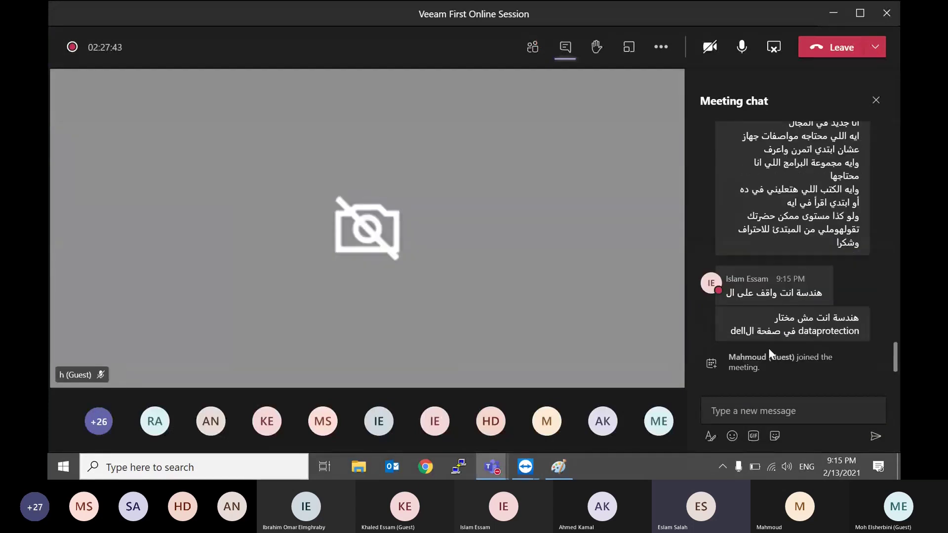
mouse_move(815, 340)
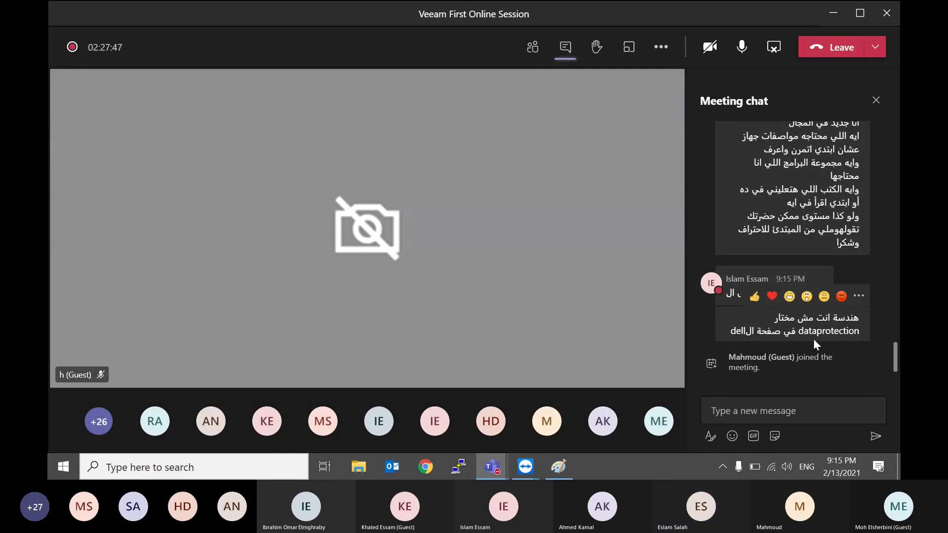
left_click(837, 15)
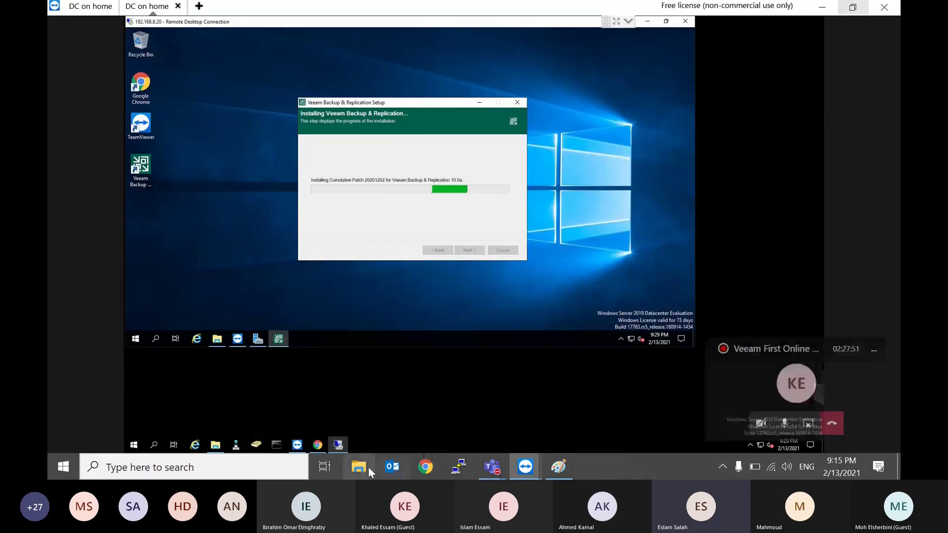
left_click(359, 467)
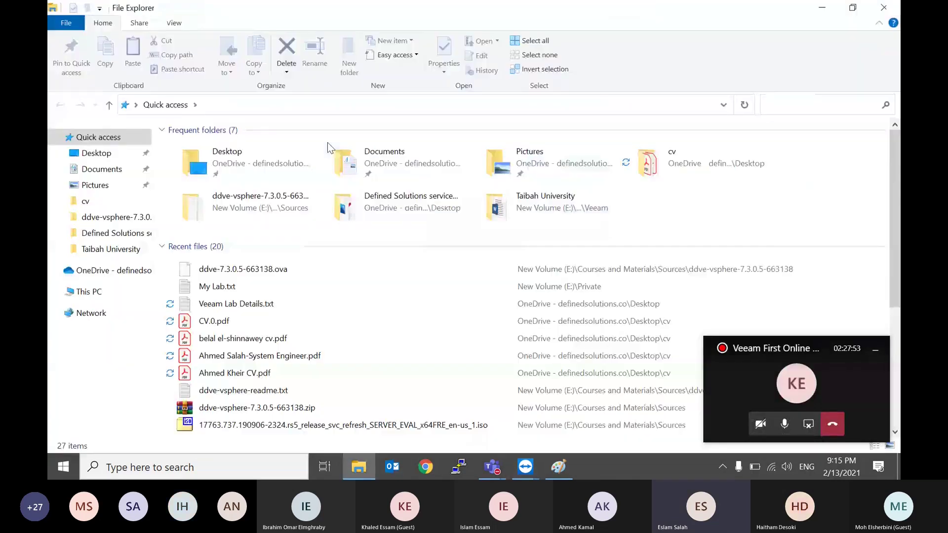
left_click(89, 292)
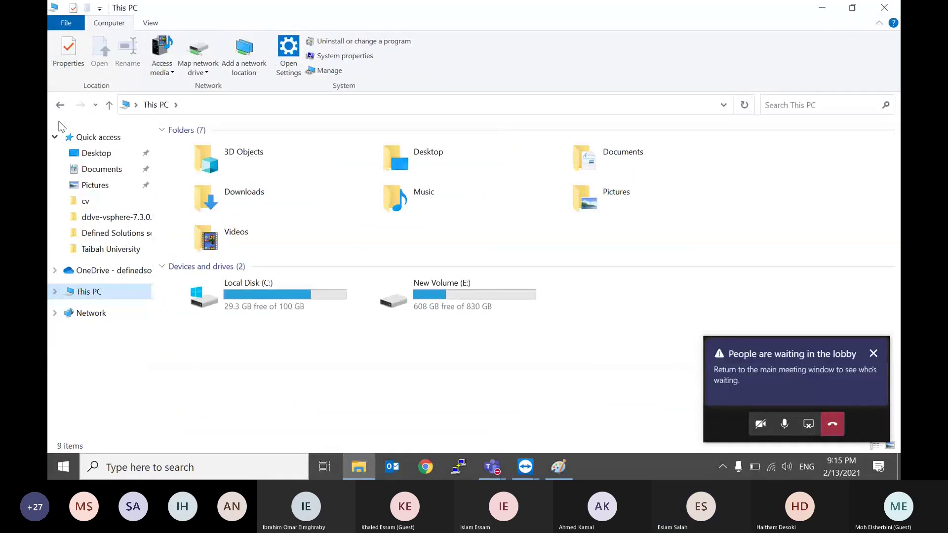
left_click(94, 137)
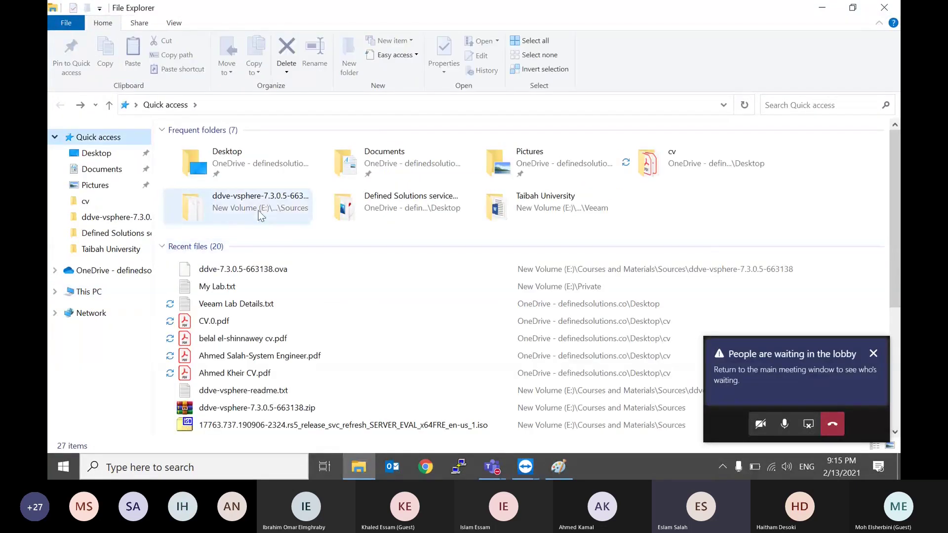
double_click(259, 210)
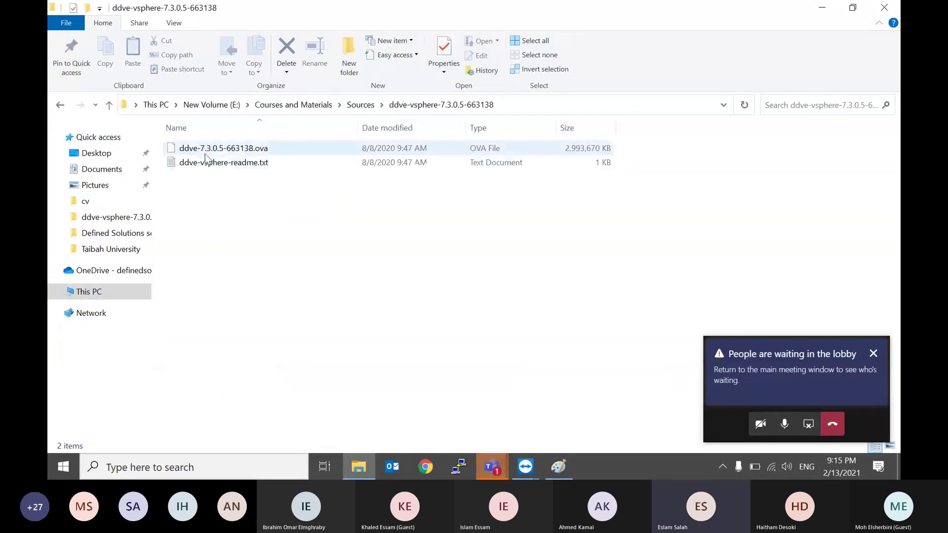
left_click(824, 13)
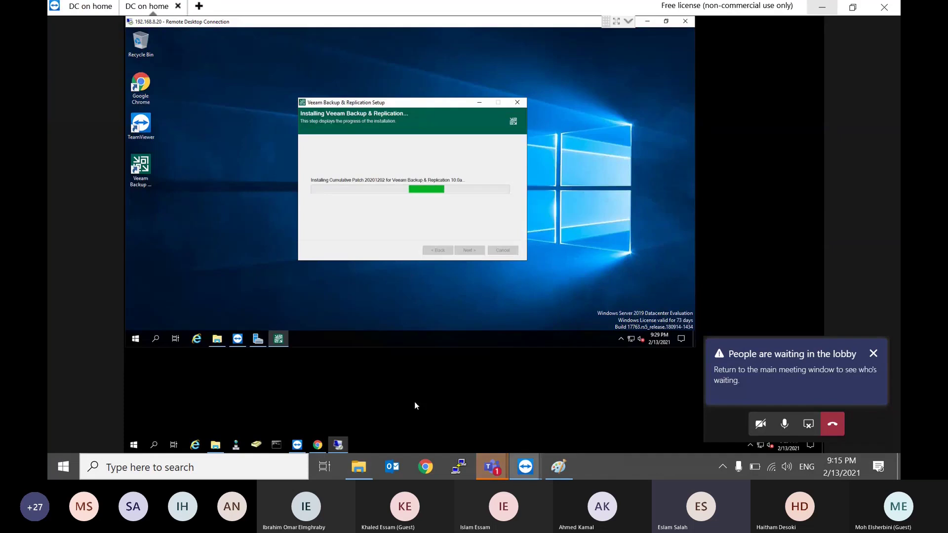
Step: Admit another waiting guest into the Teams meeting and minimize it again
left_click(795, 381)
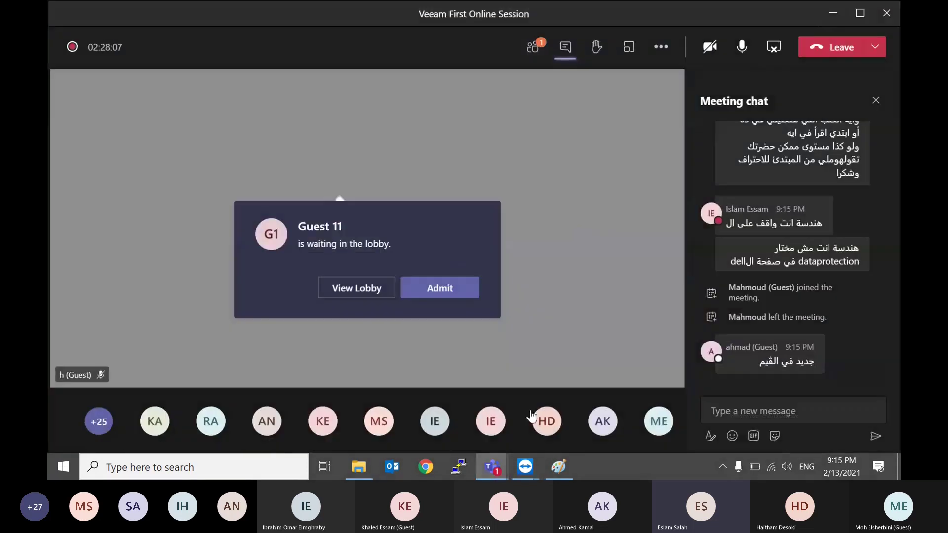
left_click(454, 293)
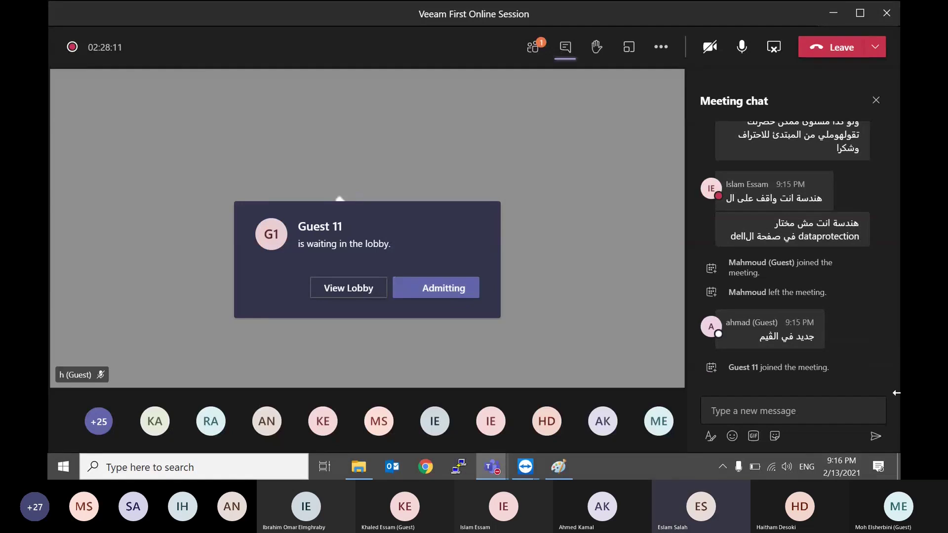
left_click(831, 14)
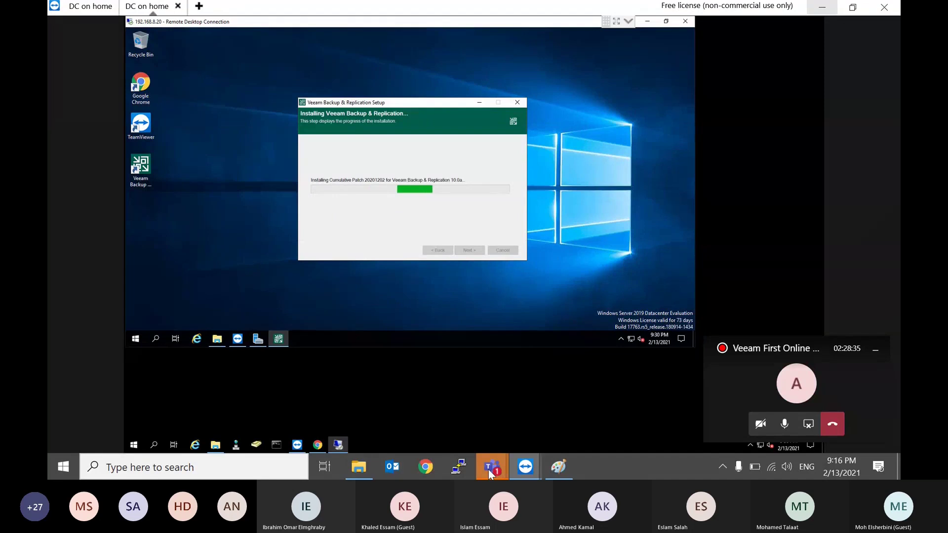
Step: Check the meeting once more, then leave the Veeam install running and switch to the local browser
mouse_move(489, 469)
left_click(356, 389)
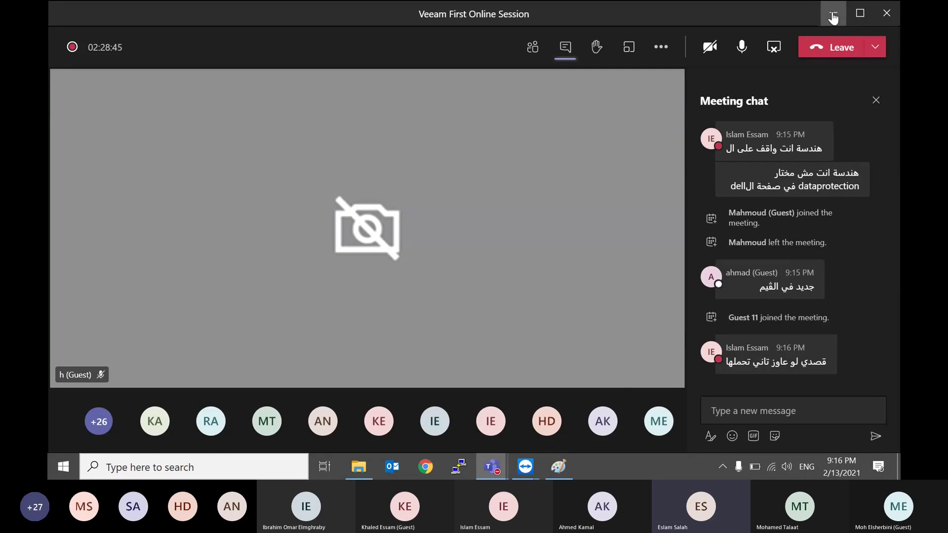
left_click(833, 14)
left_click_drag(423, 105, 408, 114)
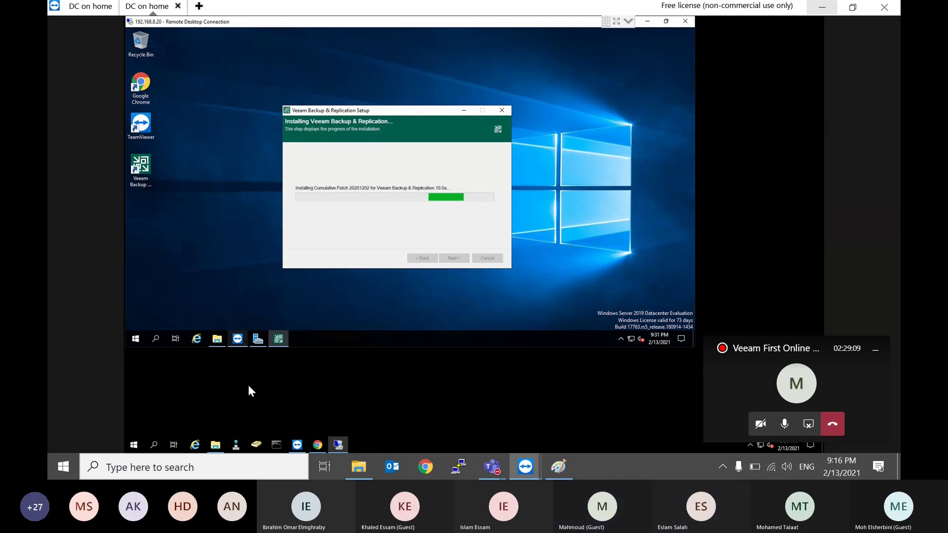
left_click(320, 444)
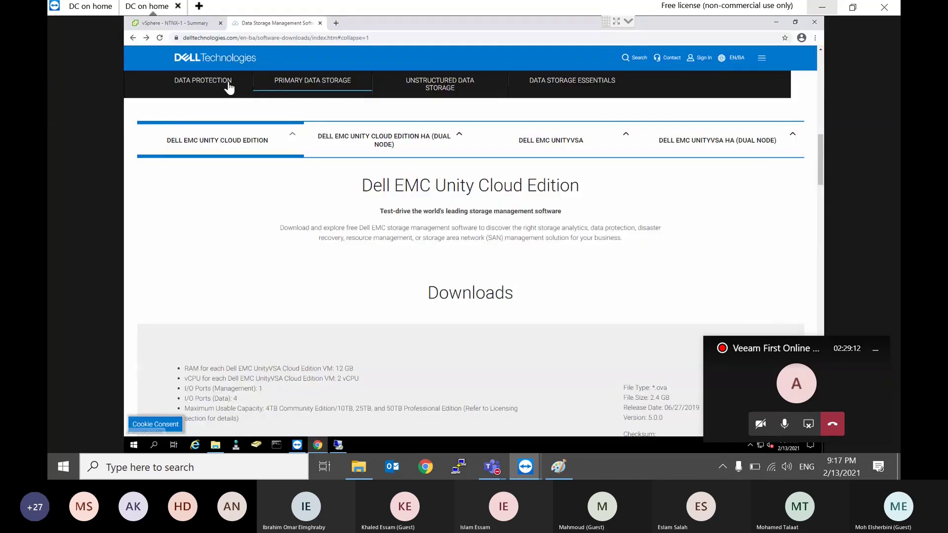
Step: Power on the Hyper-v, SQL Server, Veeam Proxy and Virtual ESXi VMs in the Veeam folder
left_click(195, 22)
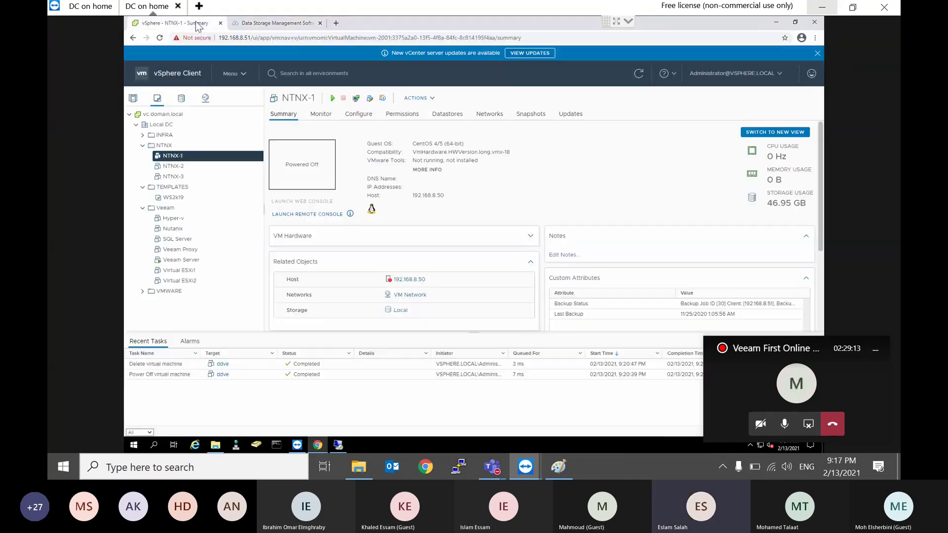
left_click(171, 218)
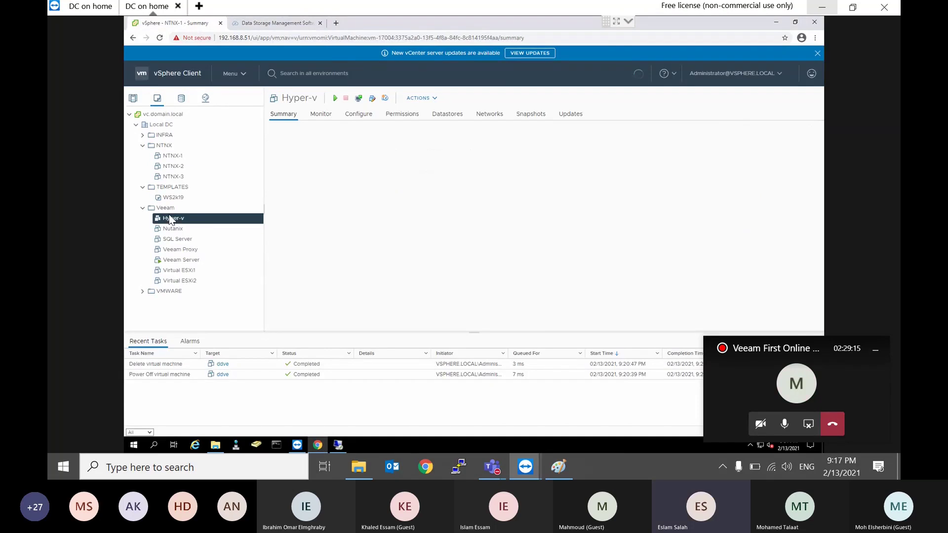
left_click(335, 99)
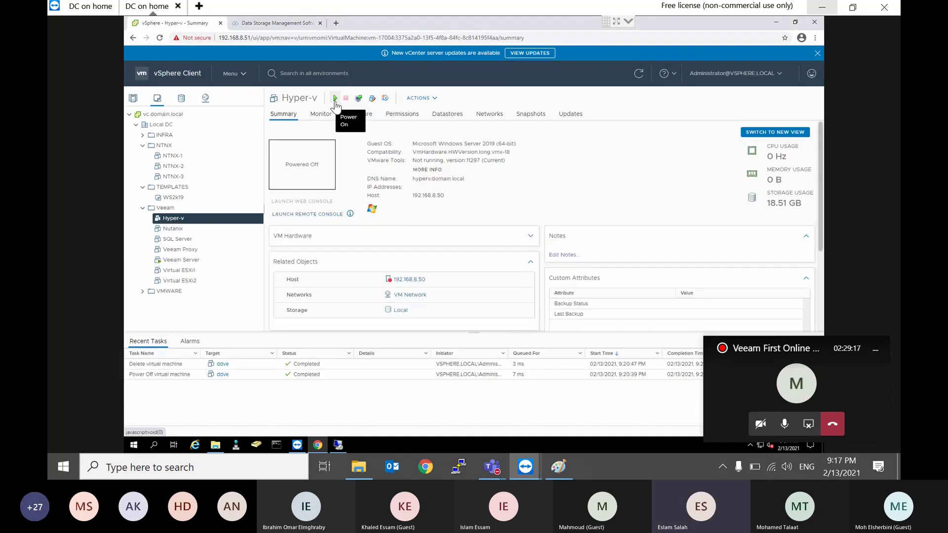
left_click(183, 242)
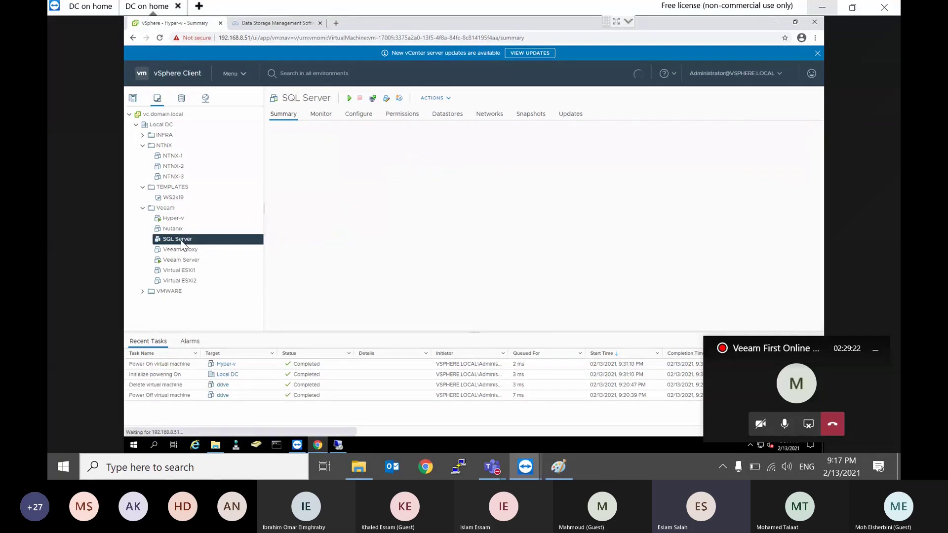
left_click(349, 98)
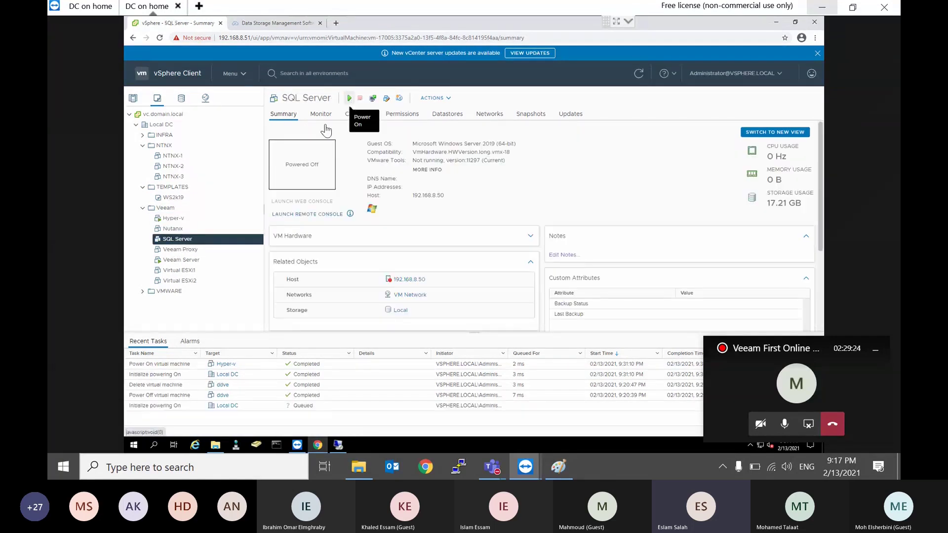
left_click(181, 250)
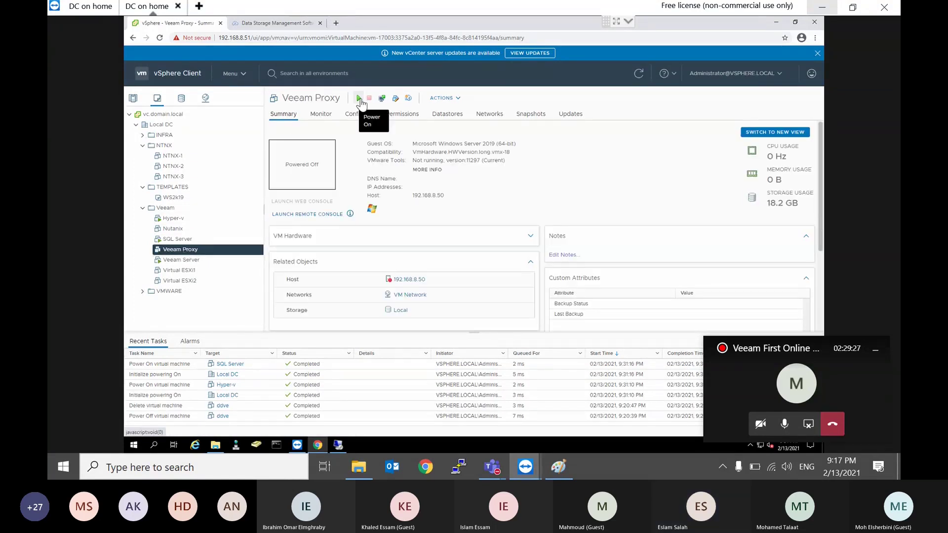
left_click(190, 270)
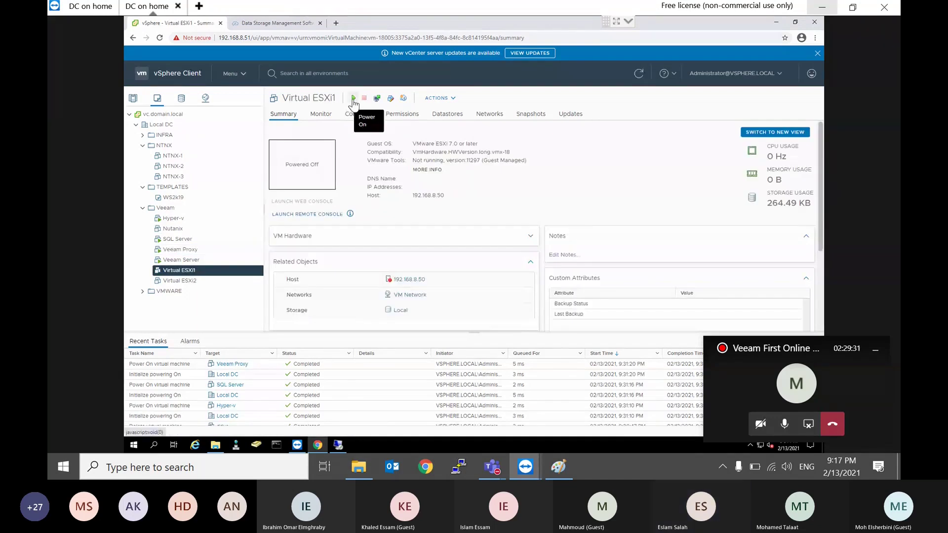
left_click(178, 280)
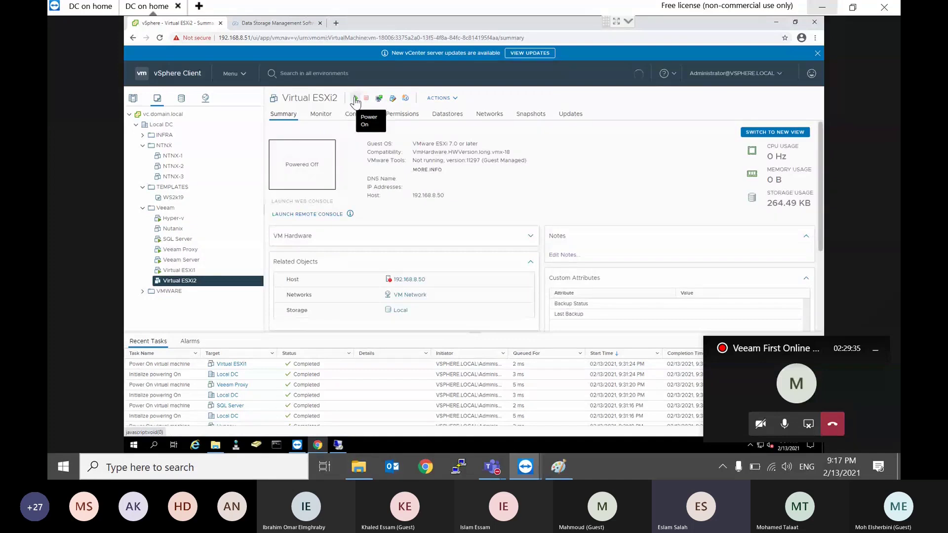
left_click(356, 99)
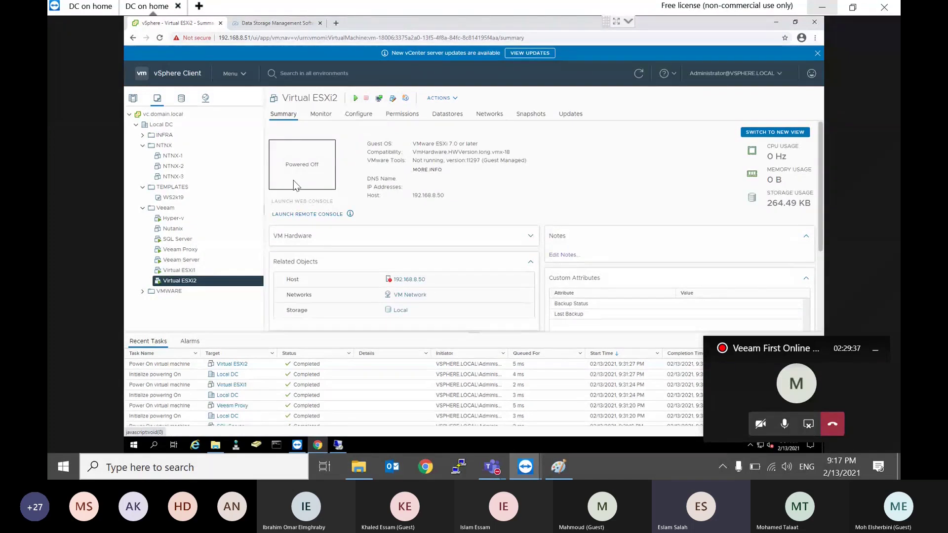
Step: Reset both hardware alarms on host 192.168.8.50 to green
left_click(133, 98)
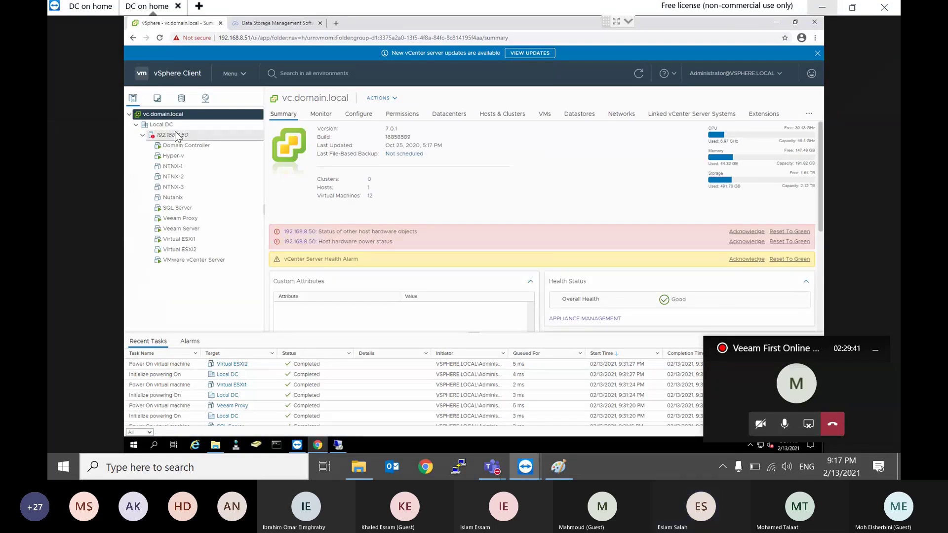
left_click(176, 134)
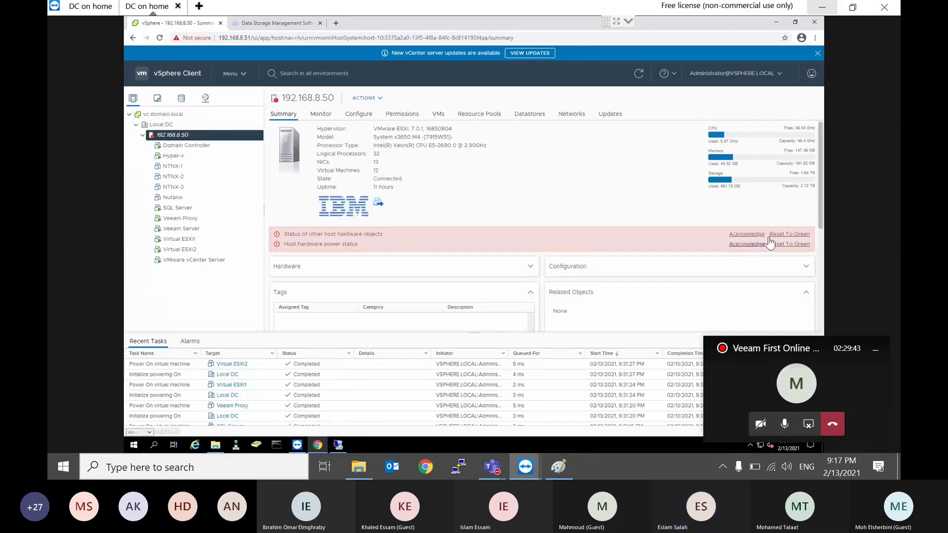
left_click(789, 235)
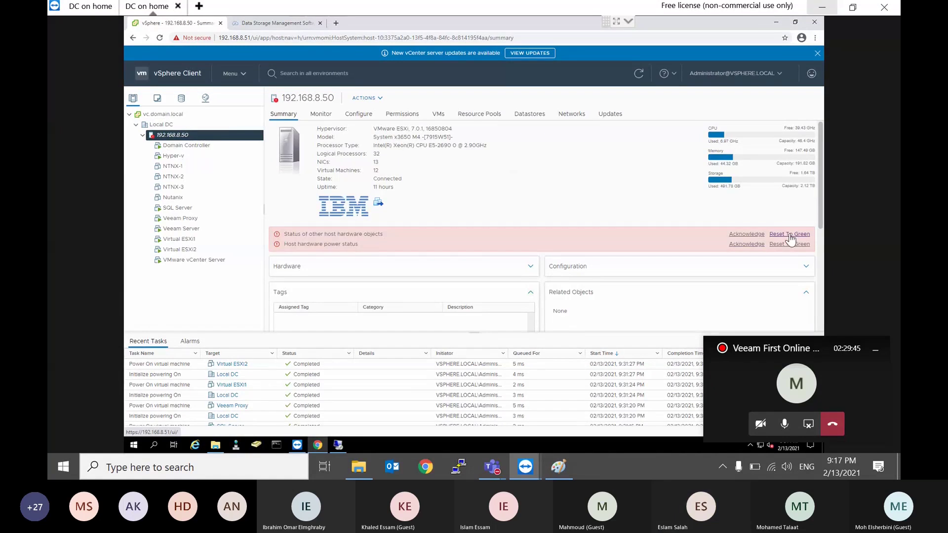
left_click(789, 235)
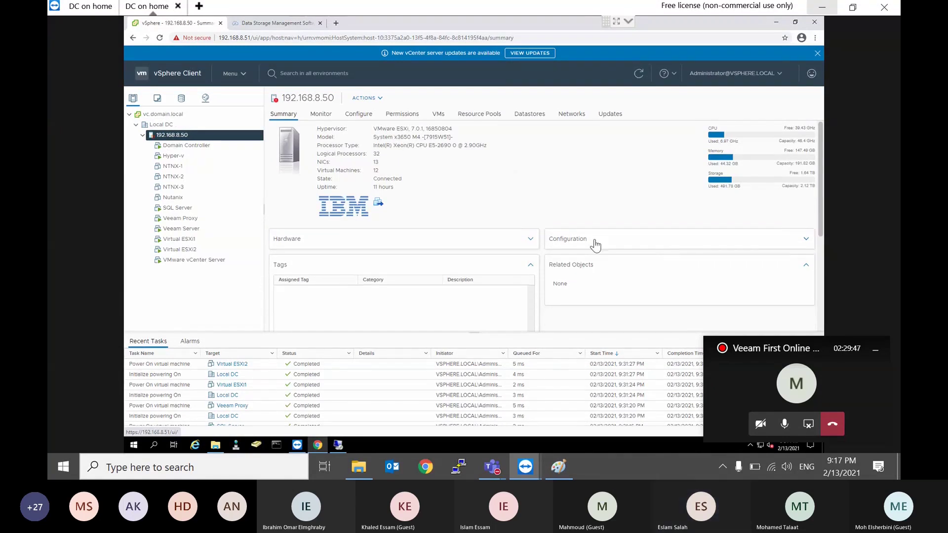
Step: Open the remote server's Services console via a 'serv' search and jump to the Veeam services
left_click(339, 445)
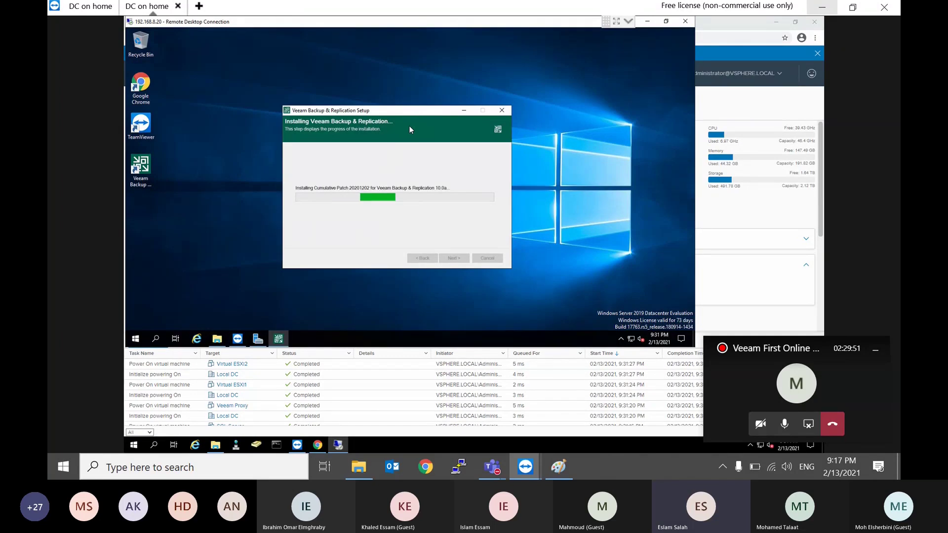
left_click_drag(422, 113, 430, 107)
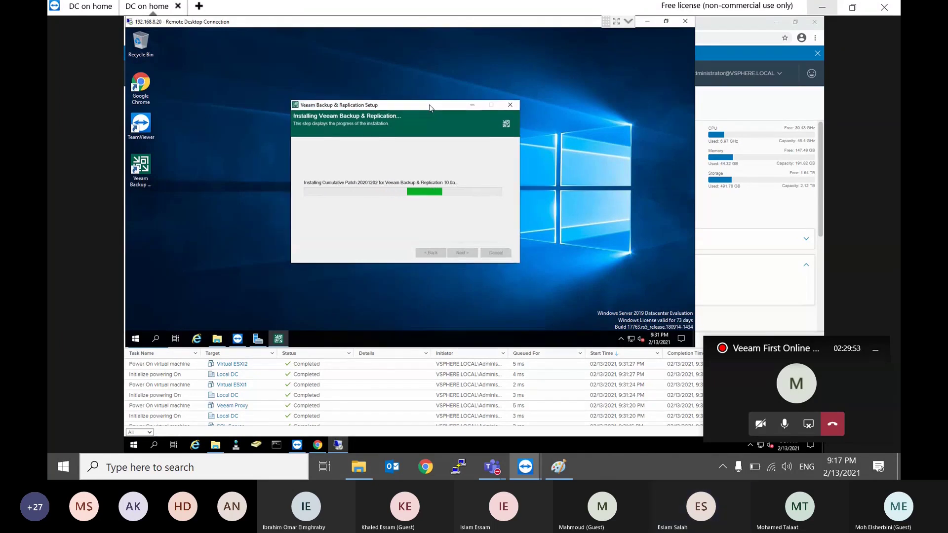
left_click(136, 340)
type("serv")
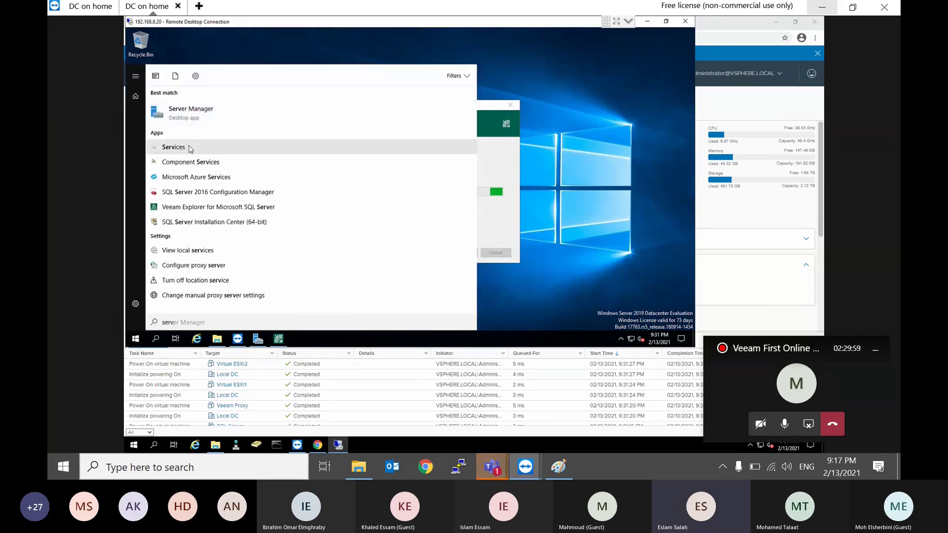
left_click(509, 167)
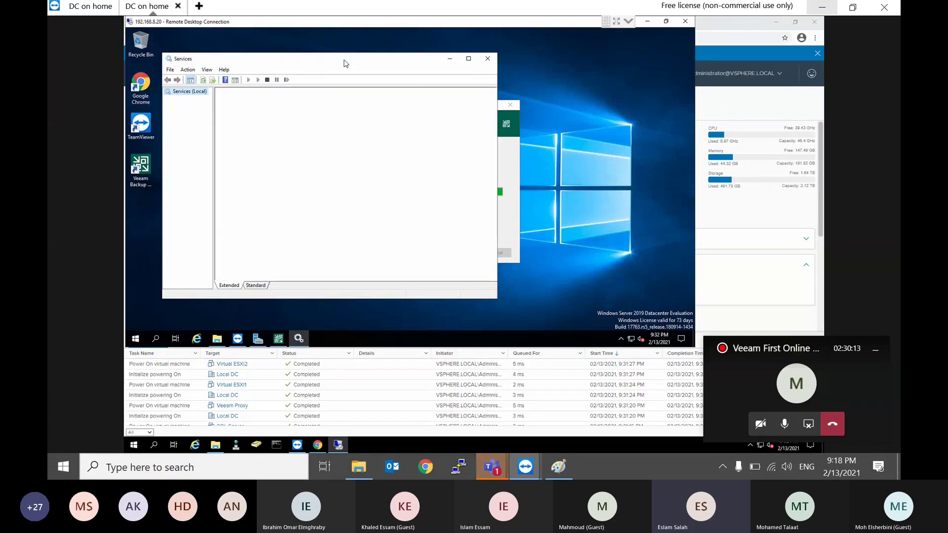
key("v")
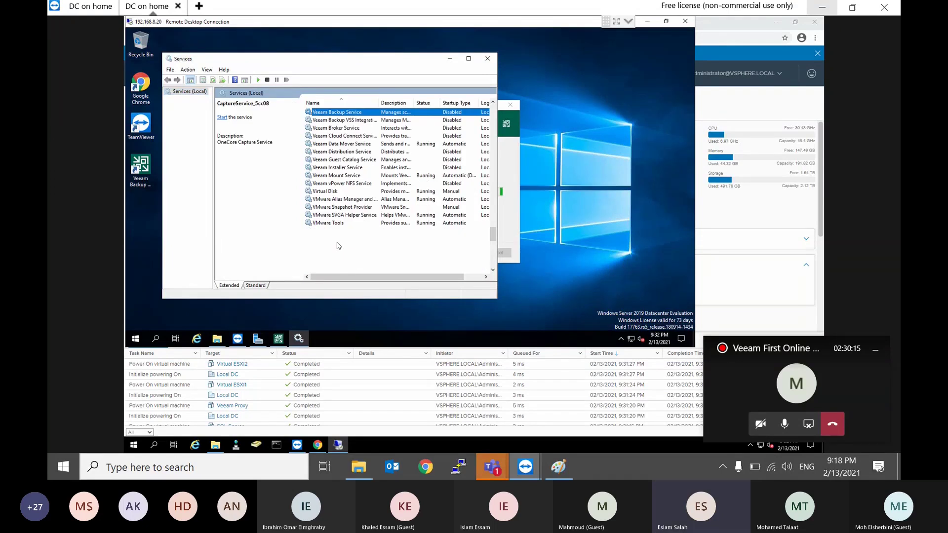
Step: Maximize Services, widen the Name column to review the Veeam services, then show the completed setup wizard
double_click(401, 63)
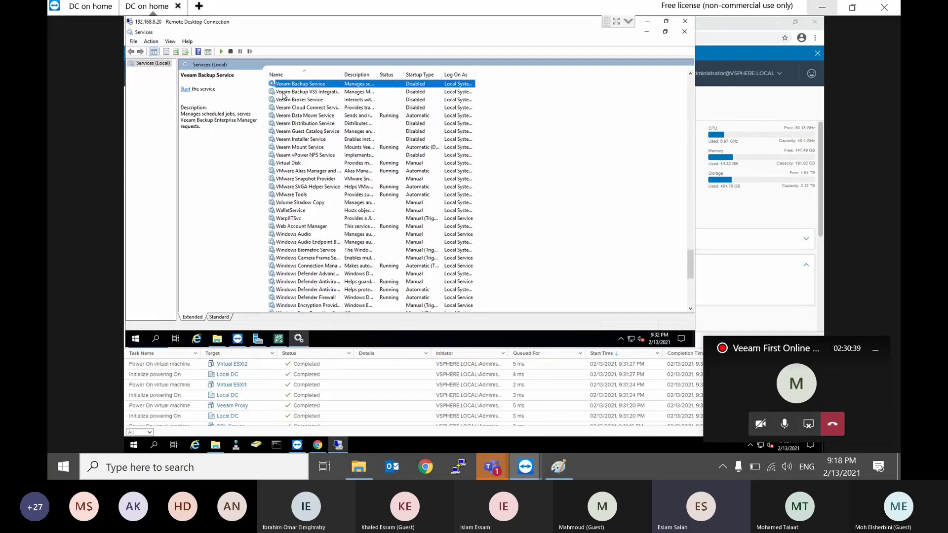
left_click(289, 95)
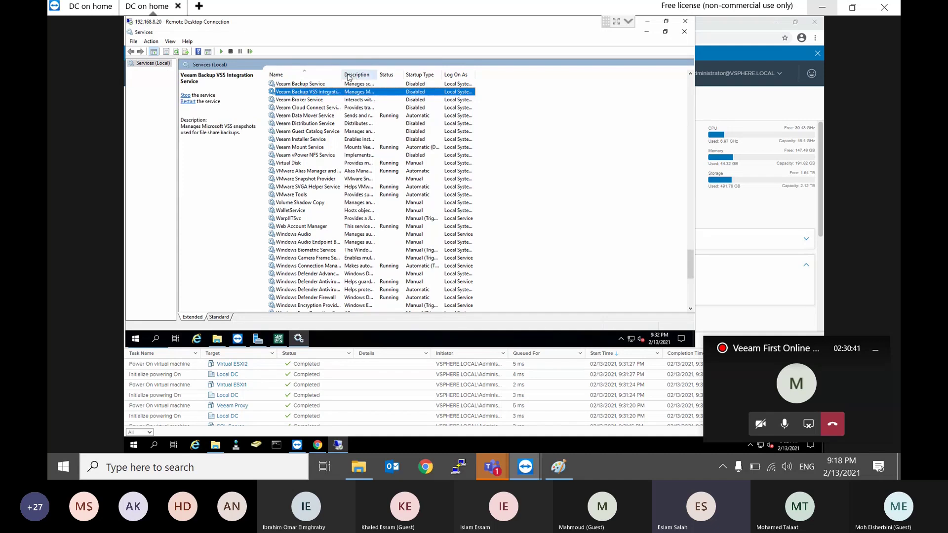
left_click_drag(342, 74, 380, 74)
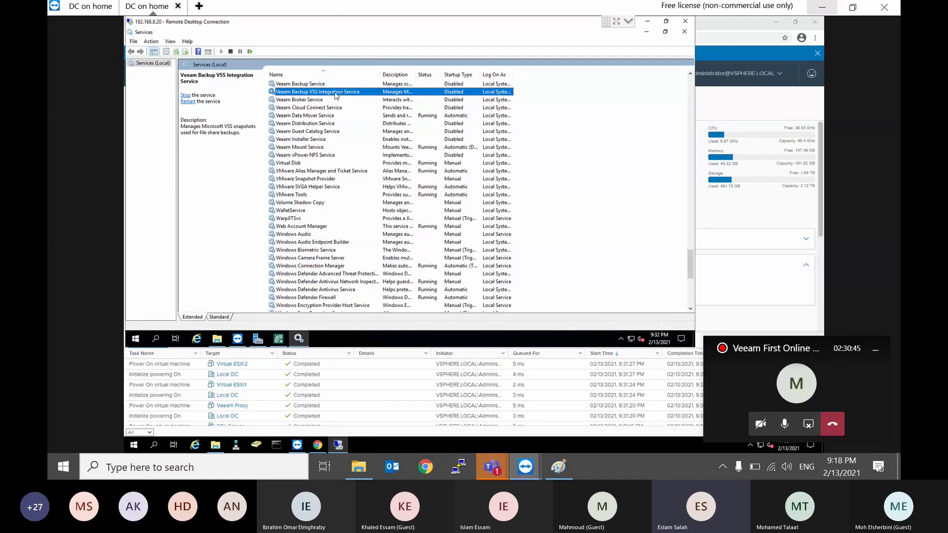
left_click(318, 100)
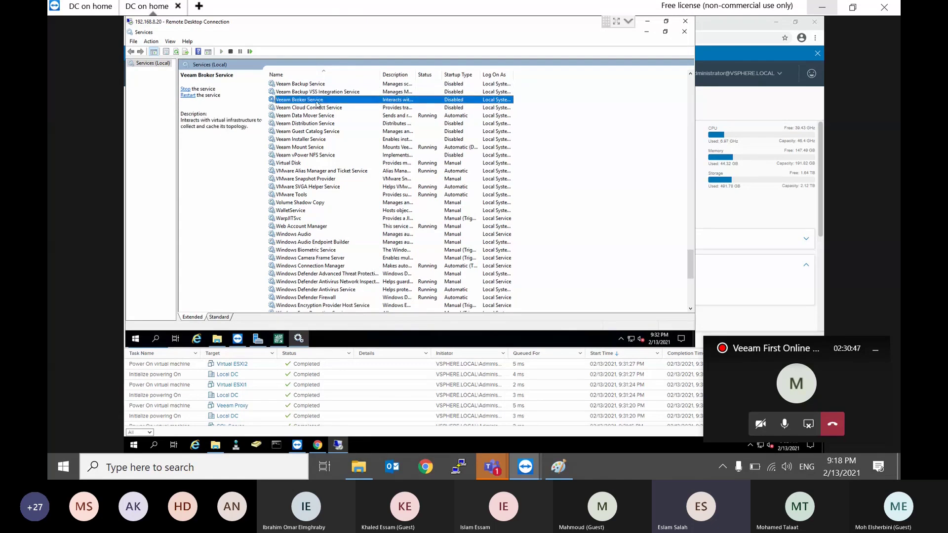
left_click(311, 108)
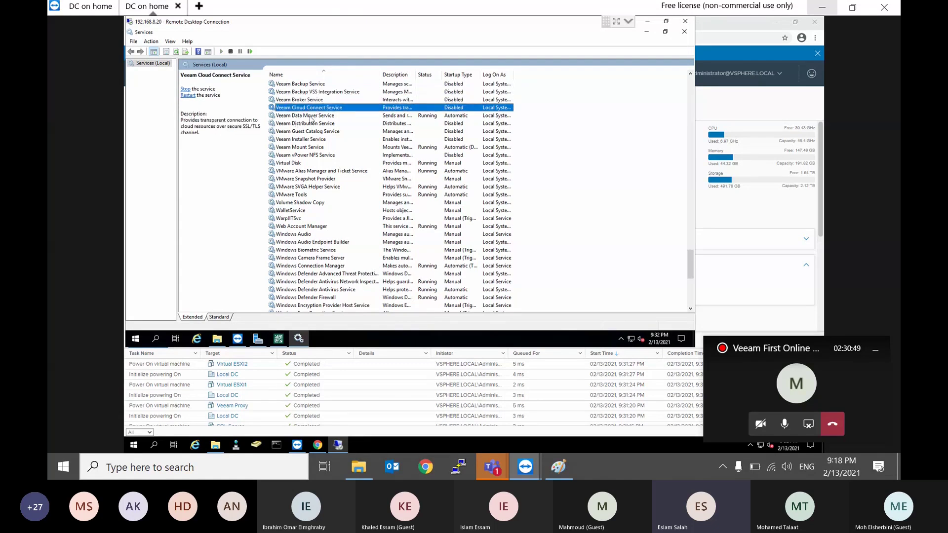
left_click(310, 116)
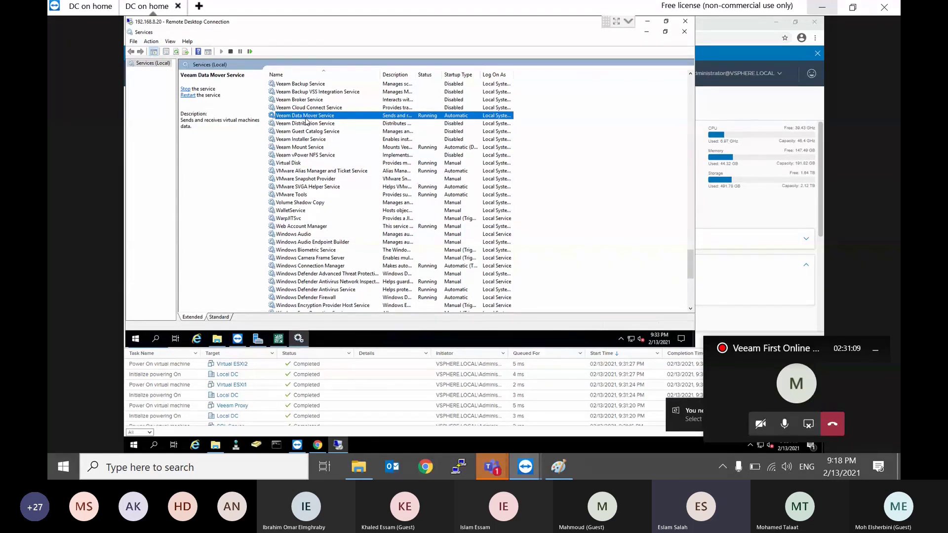
left_click(279, 340)
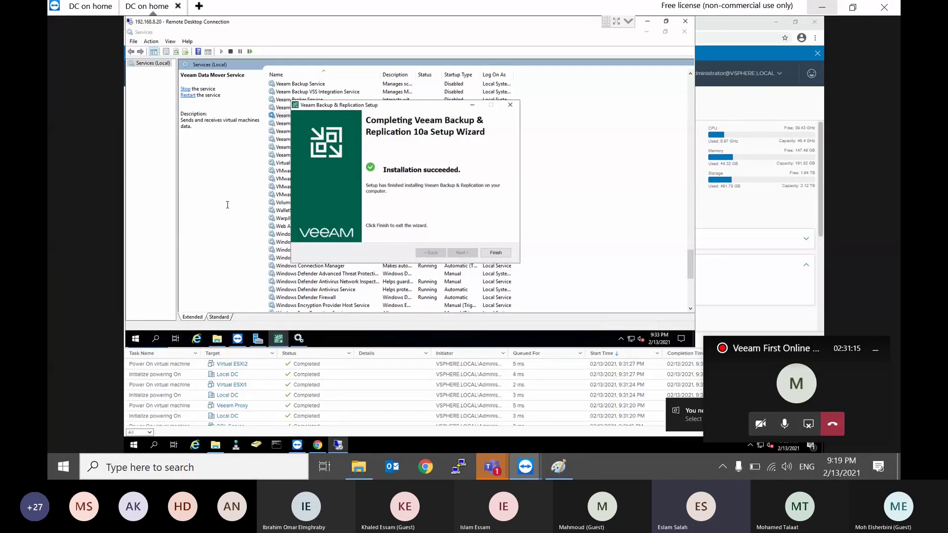
Step: Finish the setup wizard, clear the launcher and Services windows, and launch the Veeam console
left_click(495, 253)
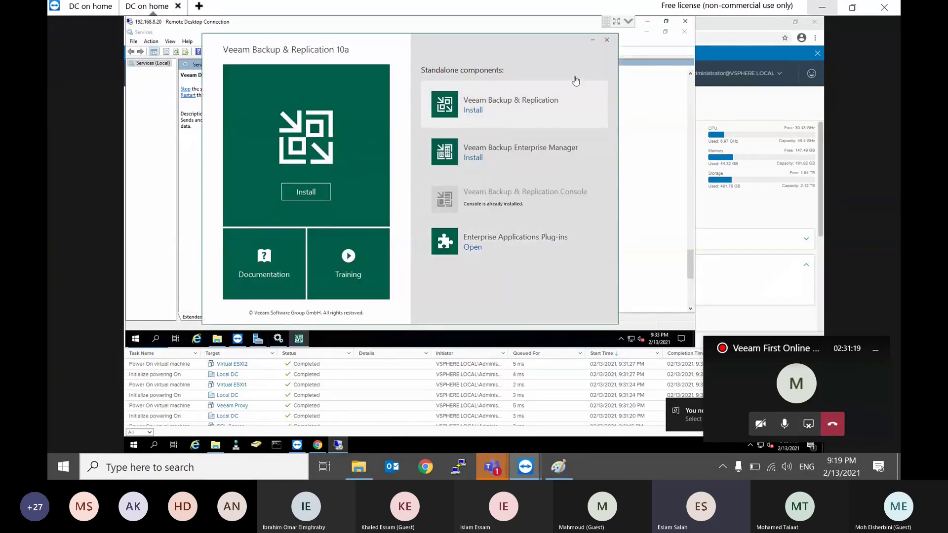
left_click(593, 42)
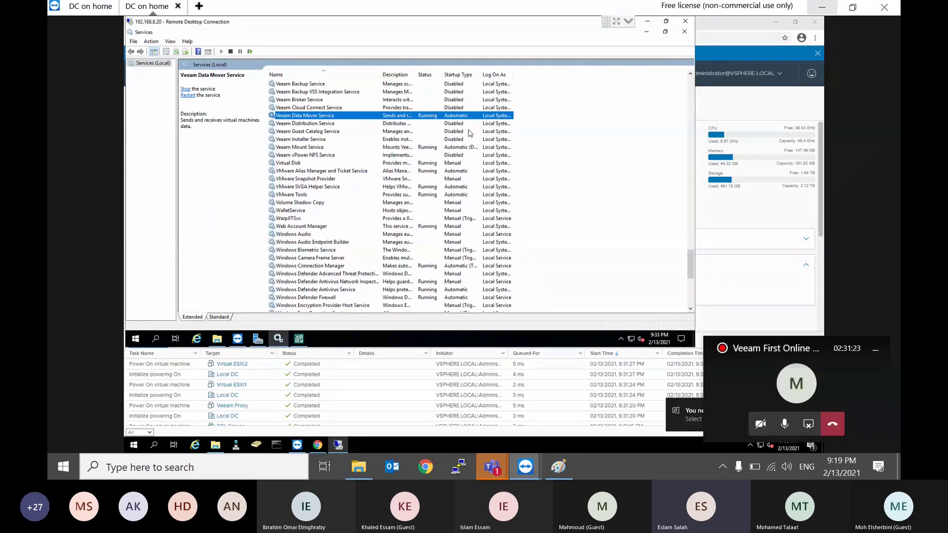
right_click(329, 109)
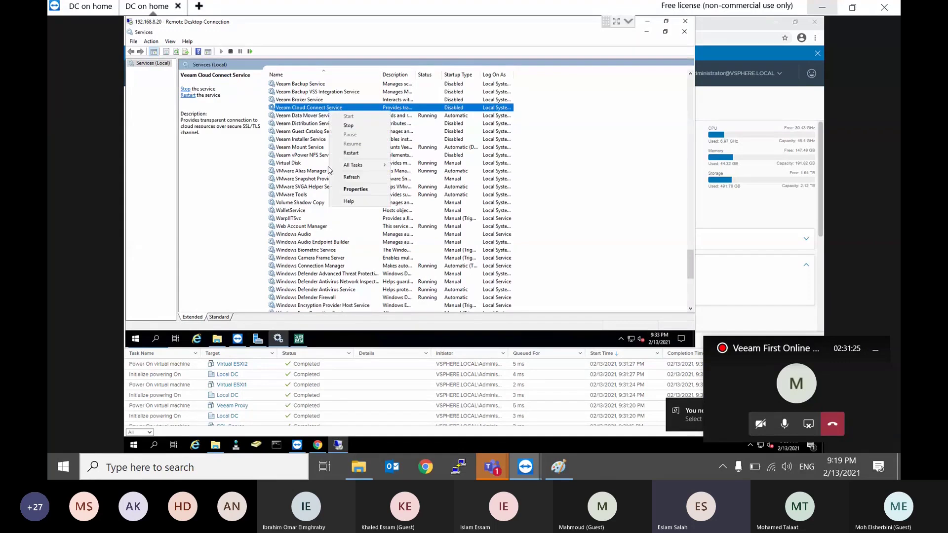
left_click(307, 140)
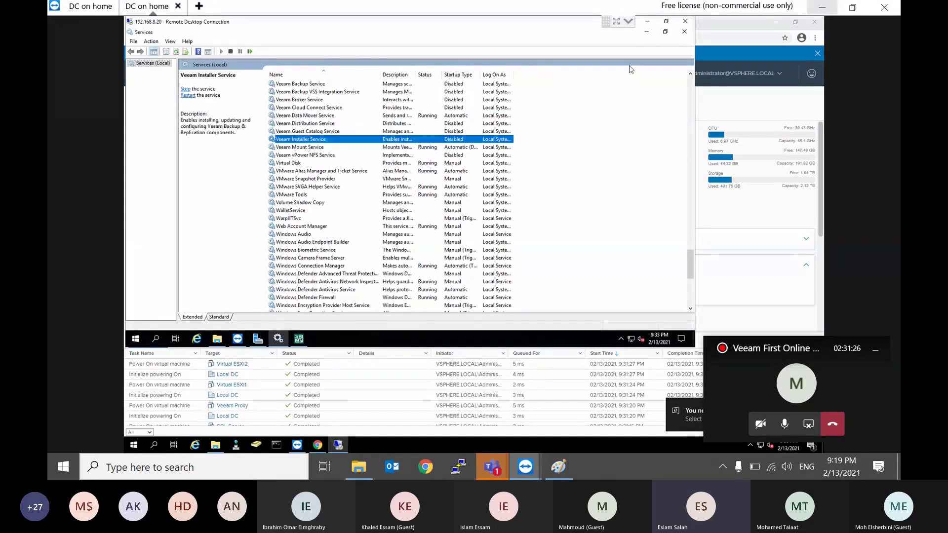
left_click(649, 34)
double_click(143, 180)
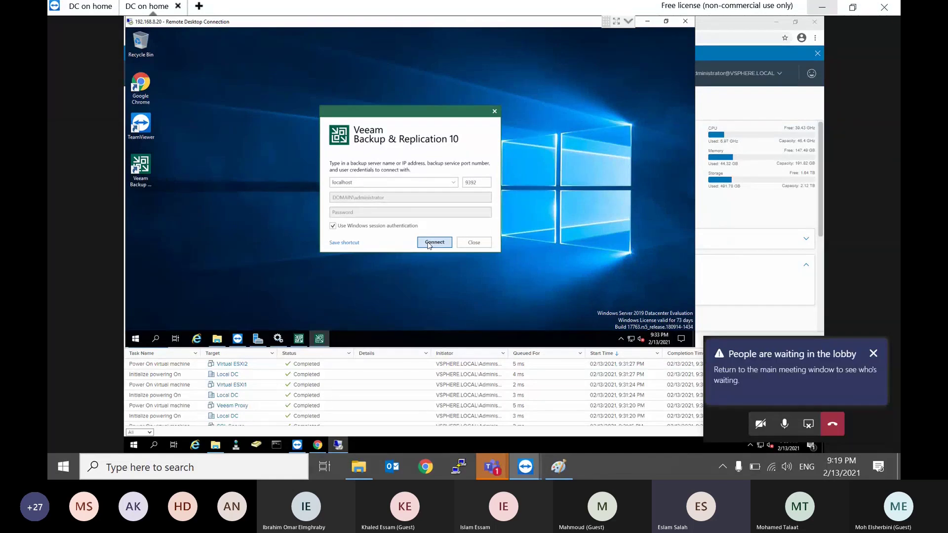
Step: Connect to localhost, dismiss the DPI warning, and apply the component update until all components upgrade
left_click(428, 242)
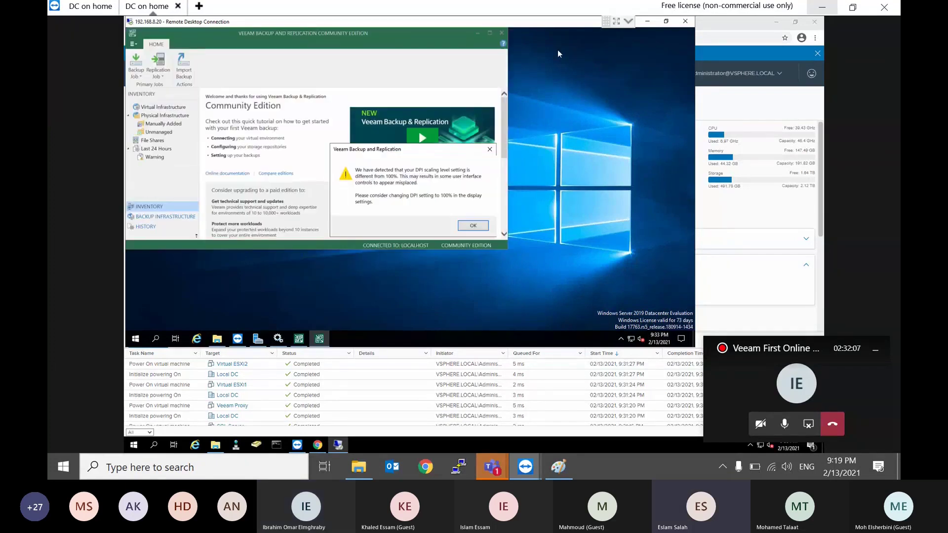
left_click(472, 226)
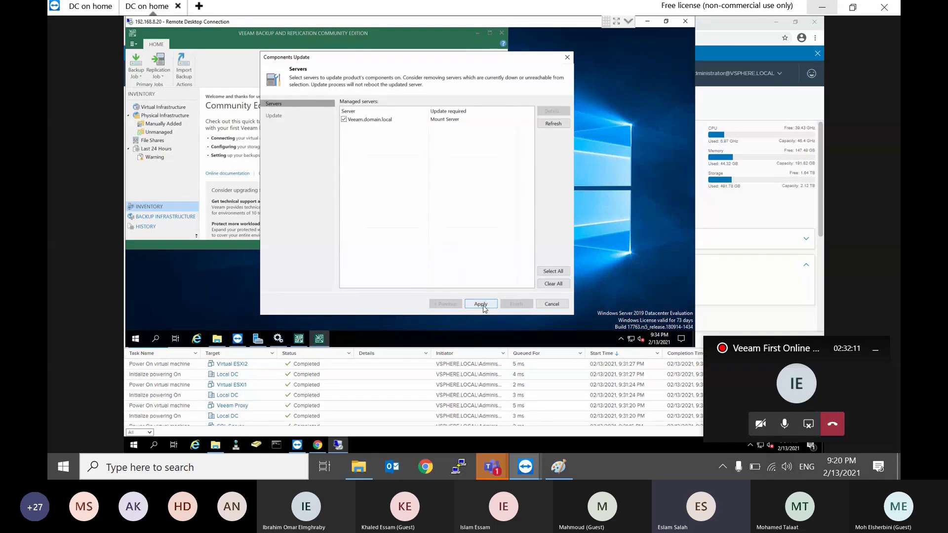
left_click(482, 303)
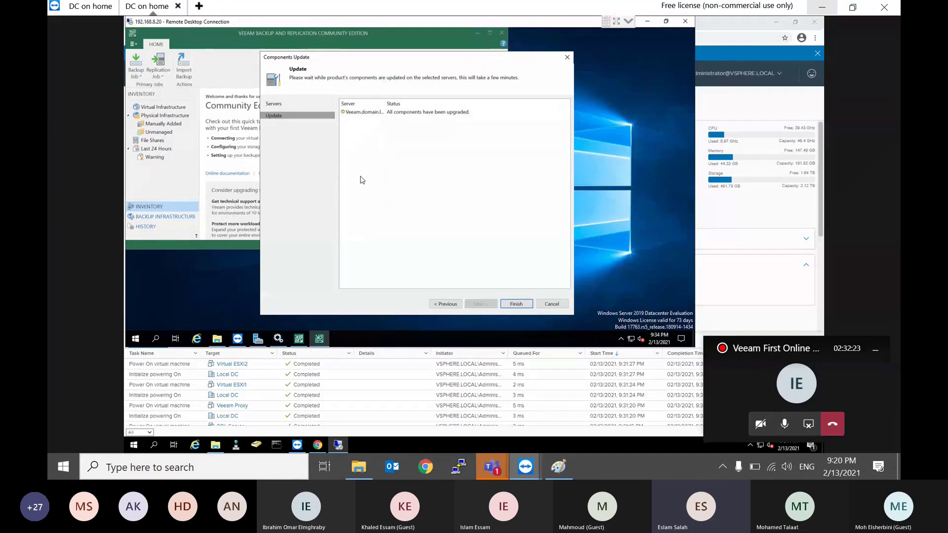
left_click(517, 303)
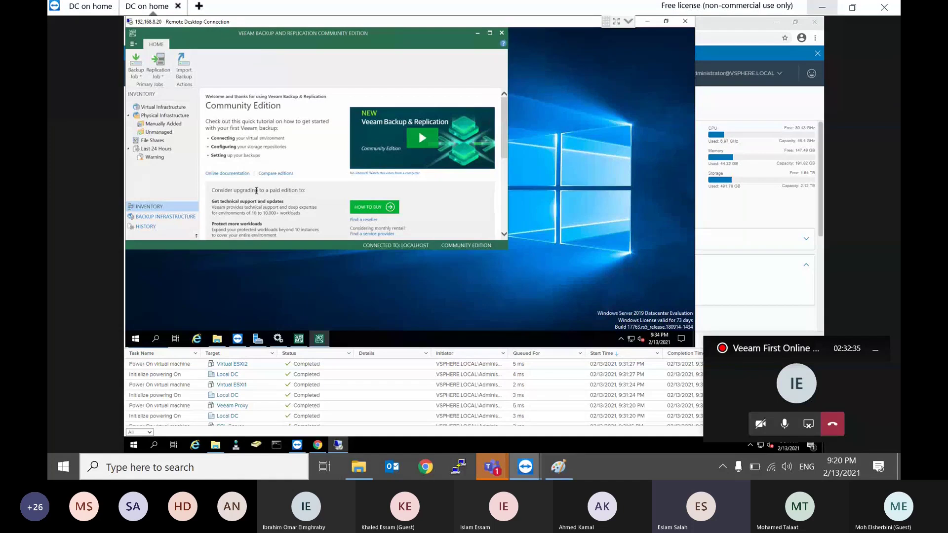
Step: Maximize the Veeam Backup & Replication console window
left_click(491, 34)
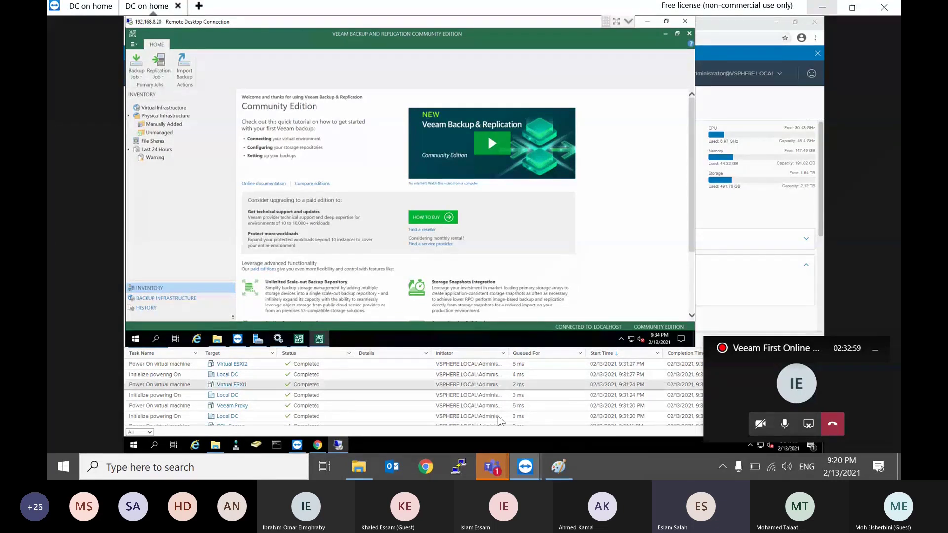
Step: Open the VeeamAvailabilitySuite download's folder, Downloads\Compressed, from Internet Download Manager
left_click(363, 474)
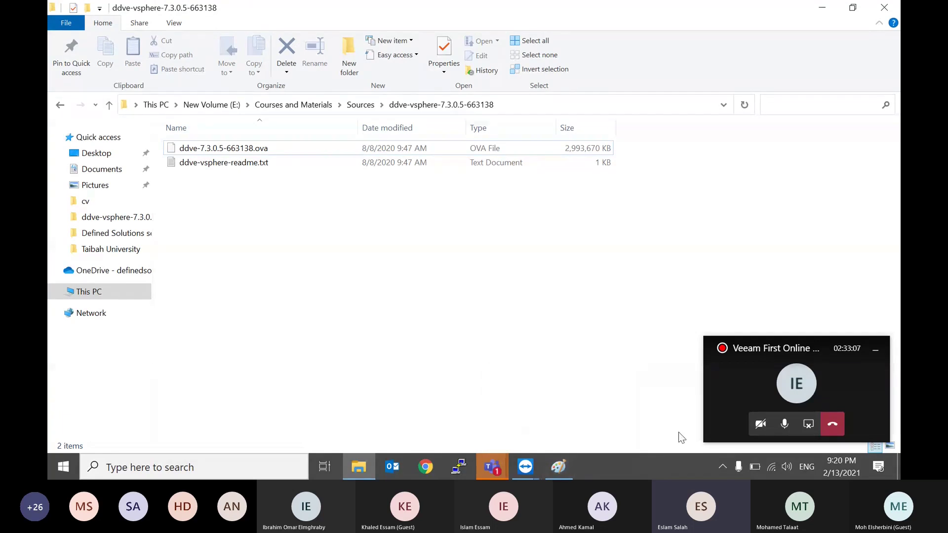
left_click(725, 467)
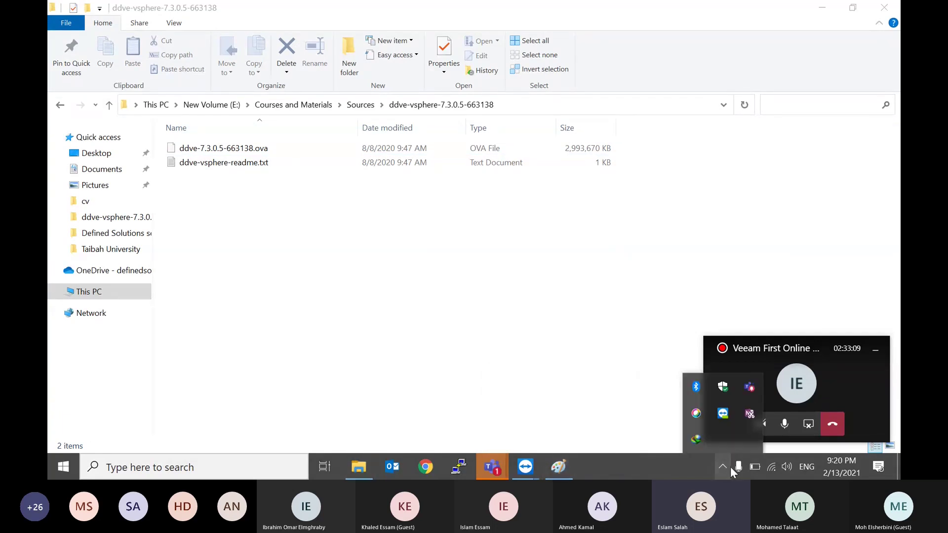
left_click(697, 440)
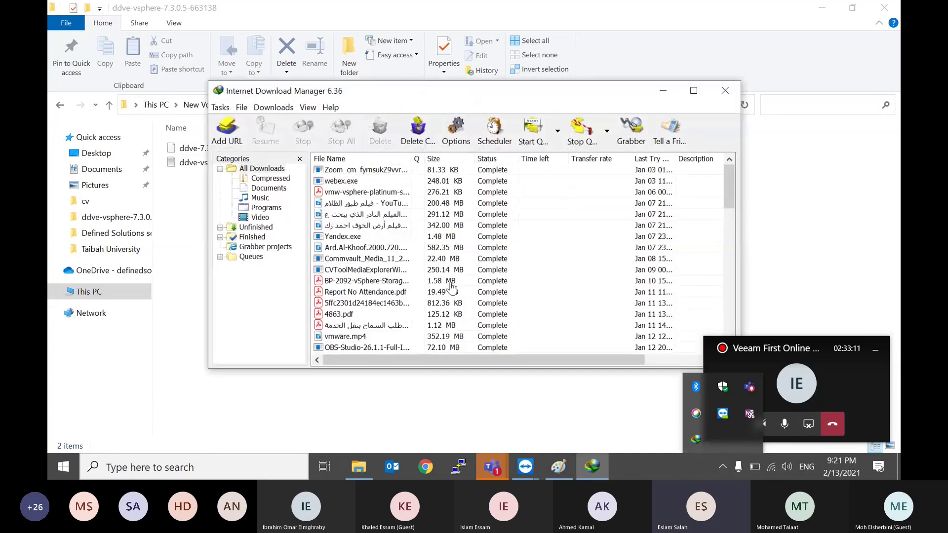
scroll(452, 286, "down", 10)
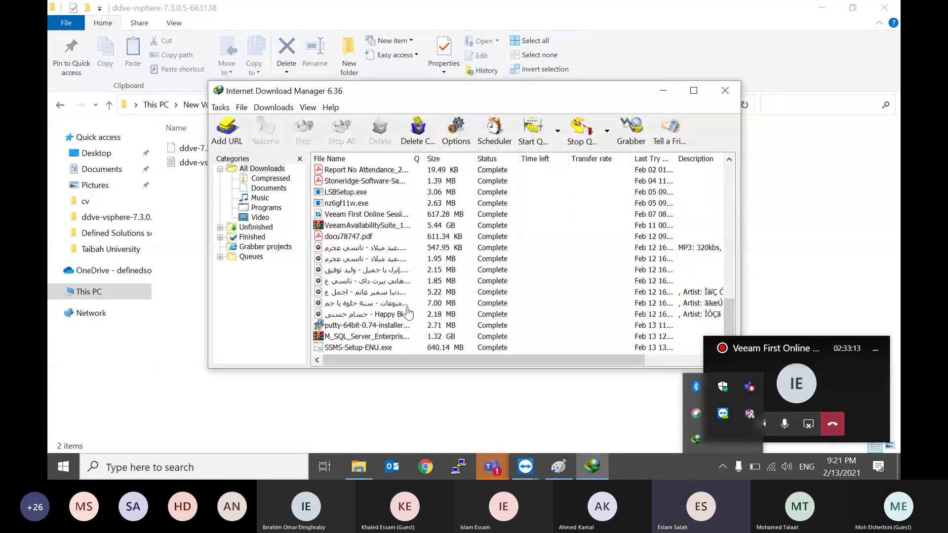
left_click(390, 228)
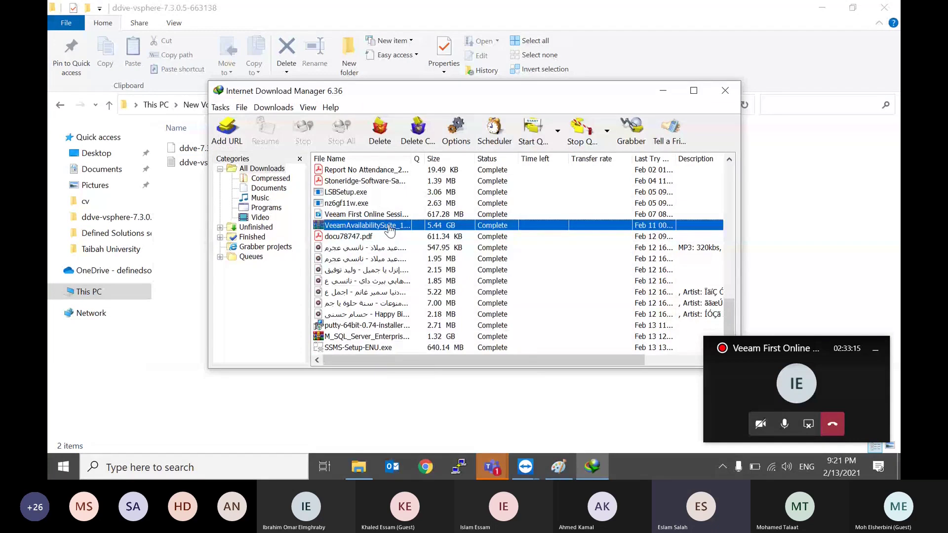
right_click(390, 227)
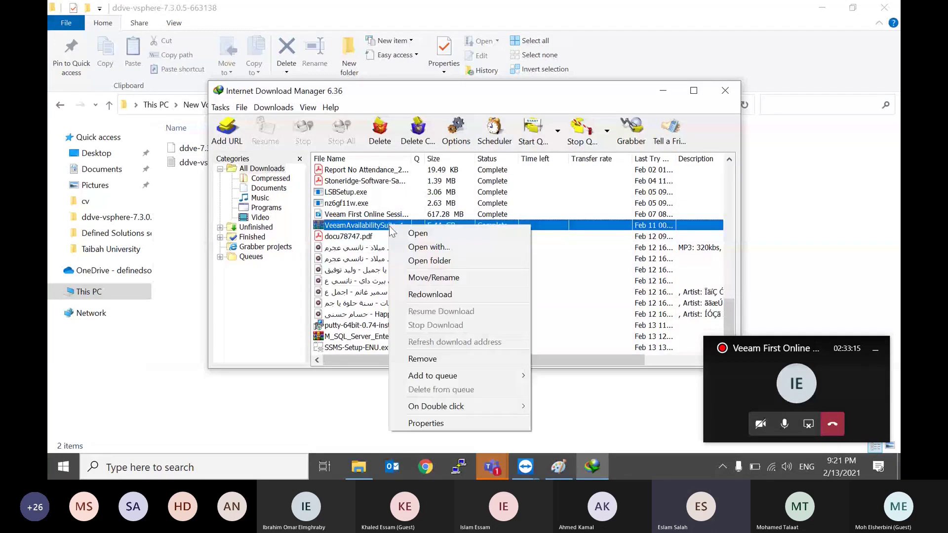
left_click(413, 261)
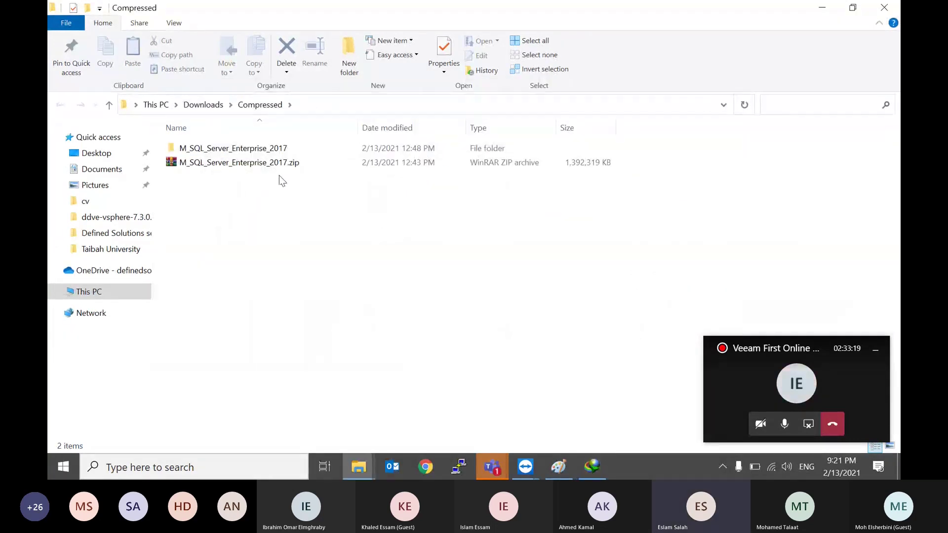
Step: Visit veeam.com in Chrome, then search Google for 'veeam download'
left_click(425, 466)
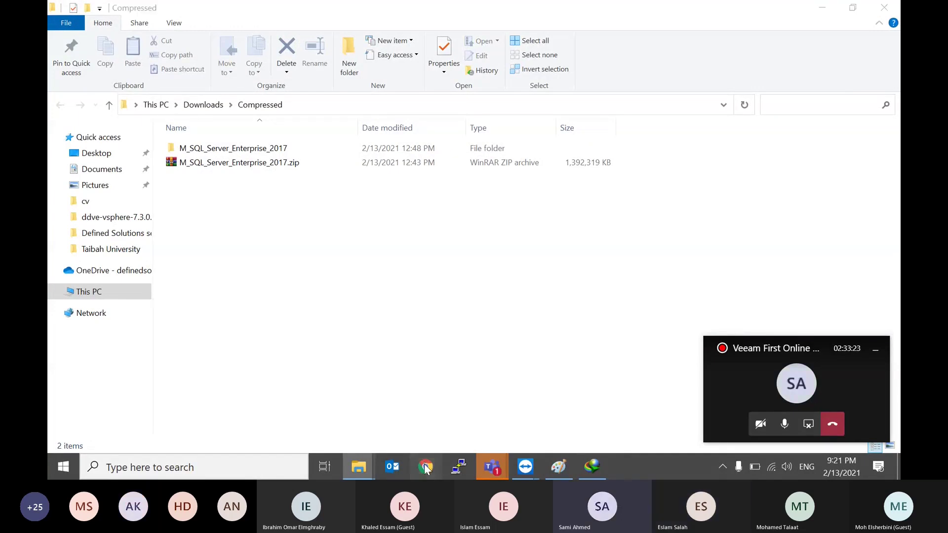
type("veeam.com")
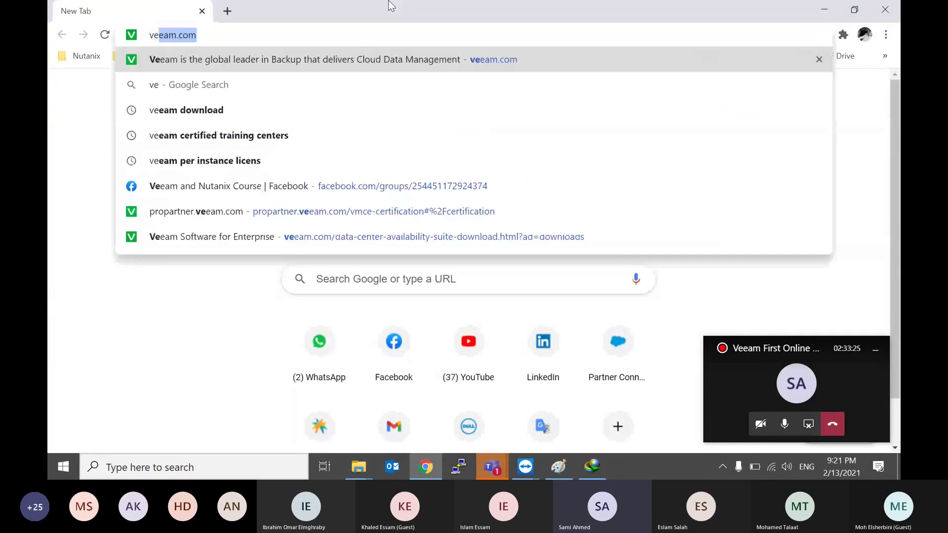
key("Return")
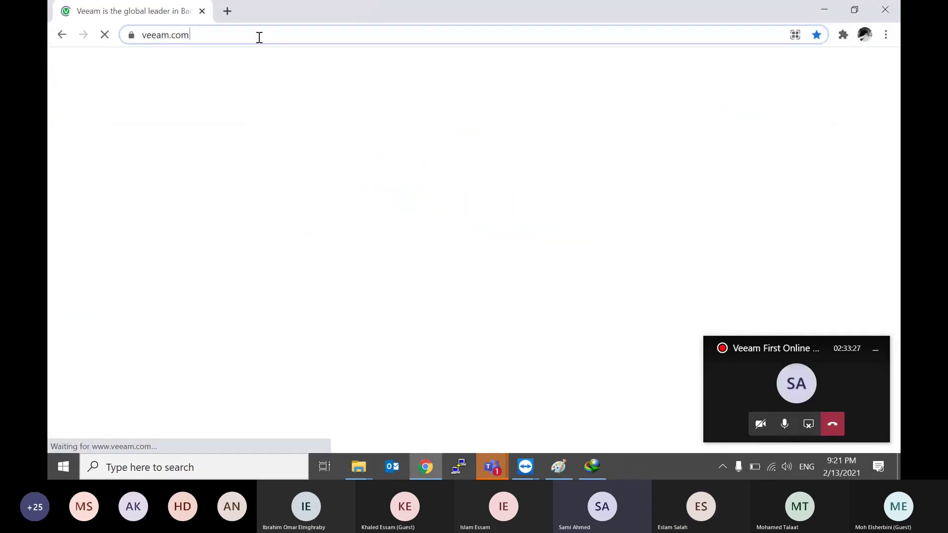
left_click(259, 36)
type("veeam down")
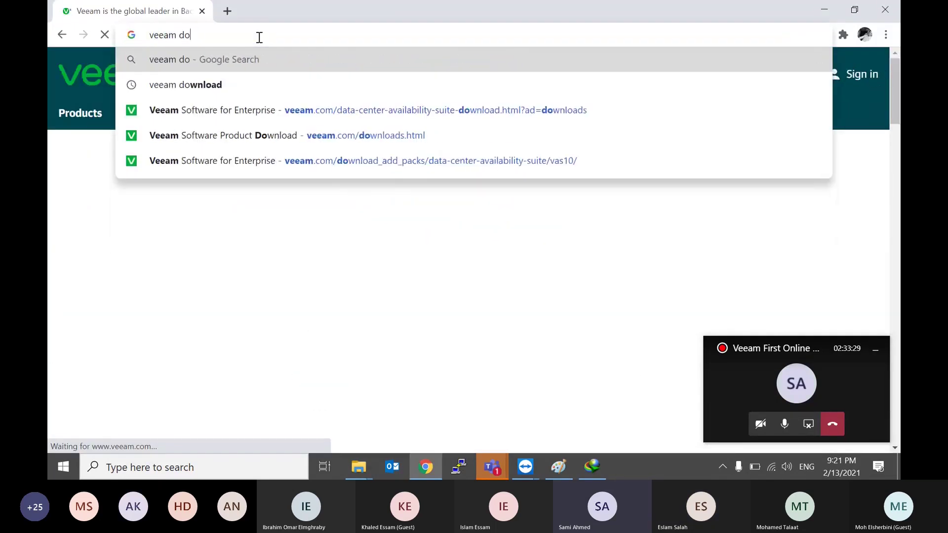
key("Down")
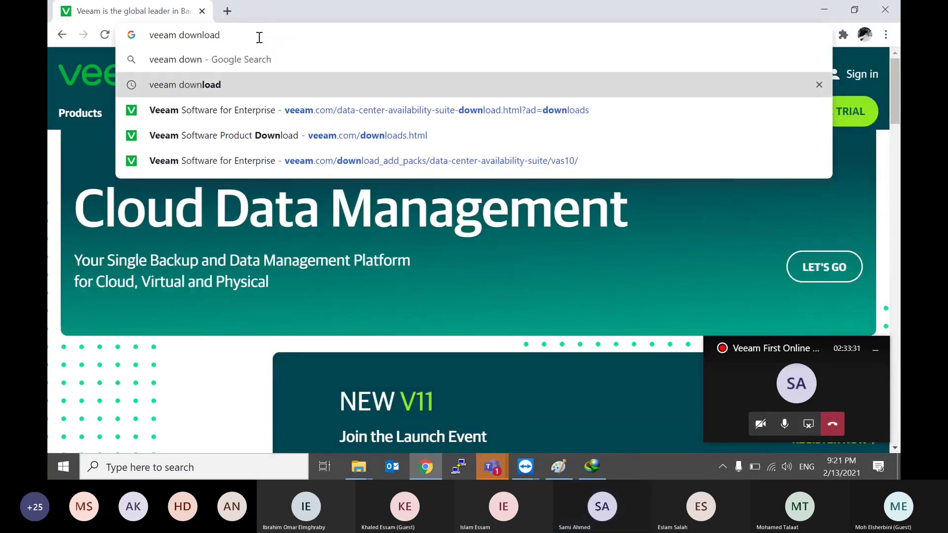
key("Return")
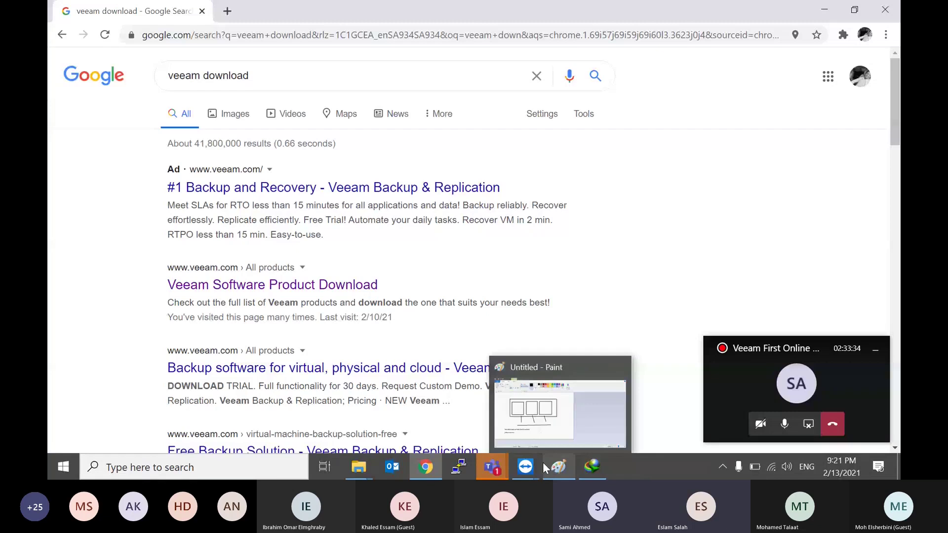
Step: Return to the TeamViewer remote session and minimize Veeam to reveal the Windows Server 2019 desktop
left_click(526, 467)
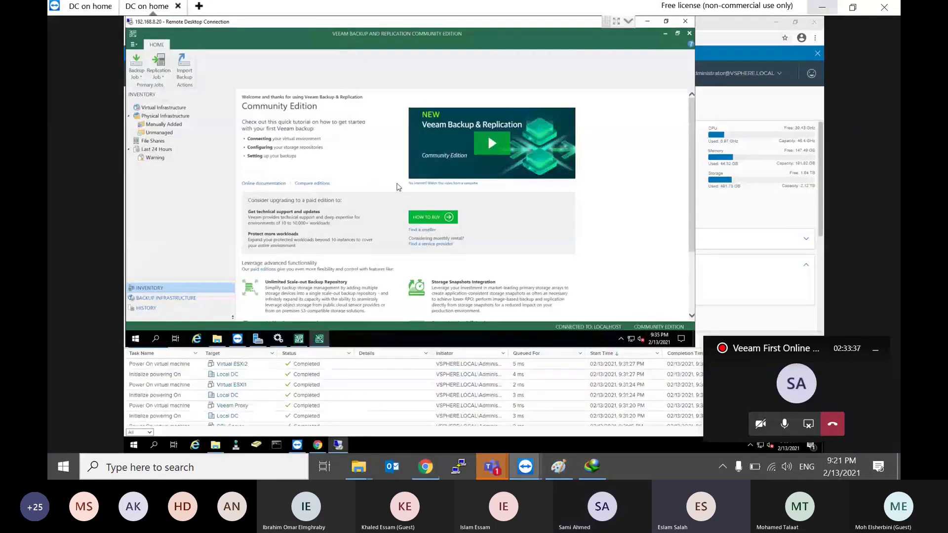
left_click(666, 33)
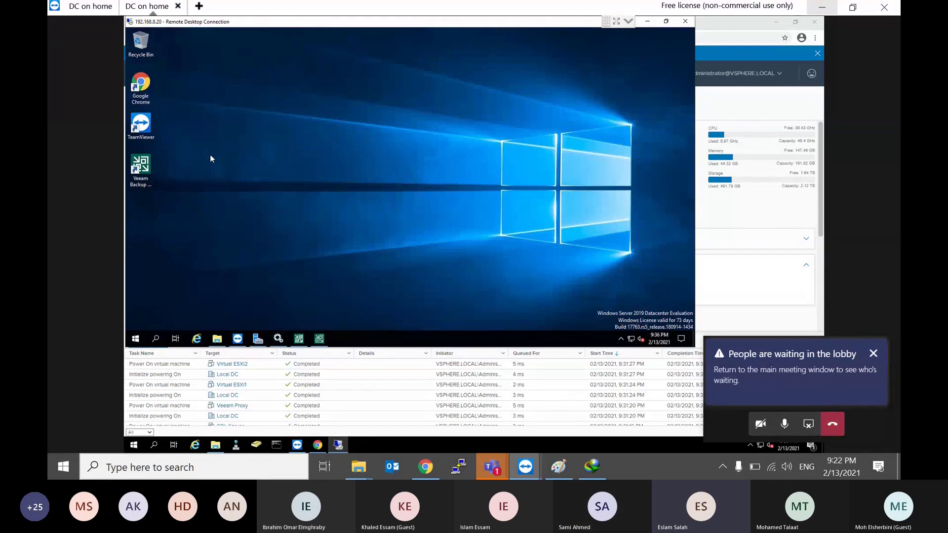
Step: Admit the lobby guest from the Teams Participants list, then return to Chrome's Google results
left_click(770, 371)
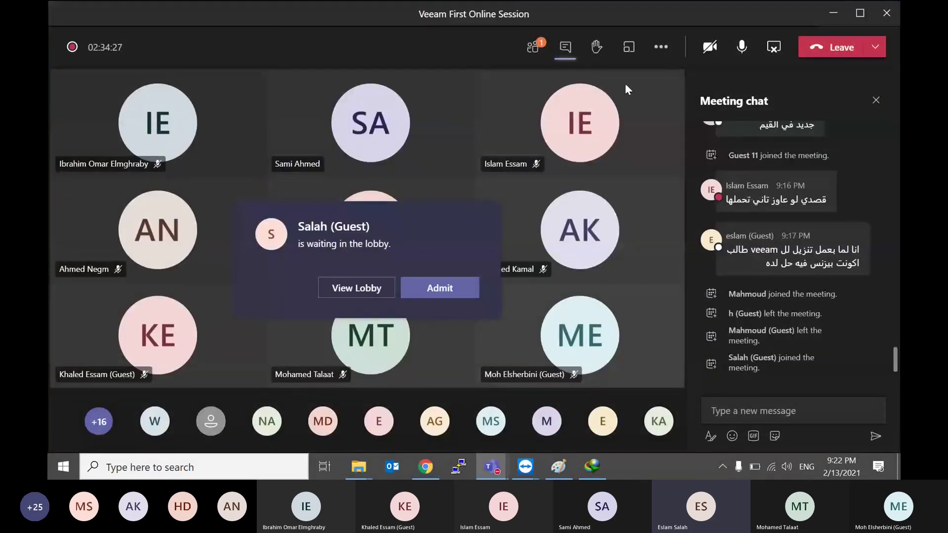
left_click(541, 48)
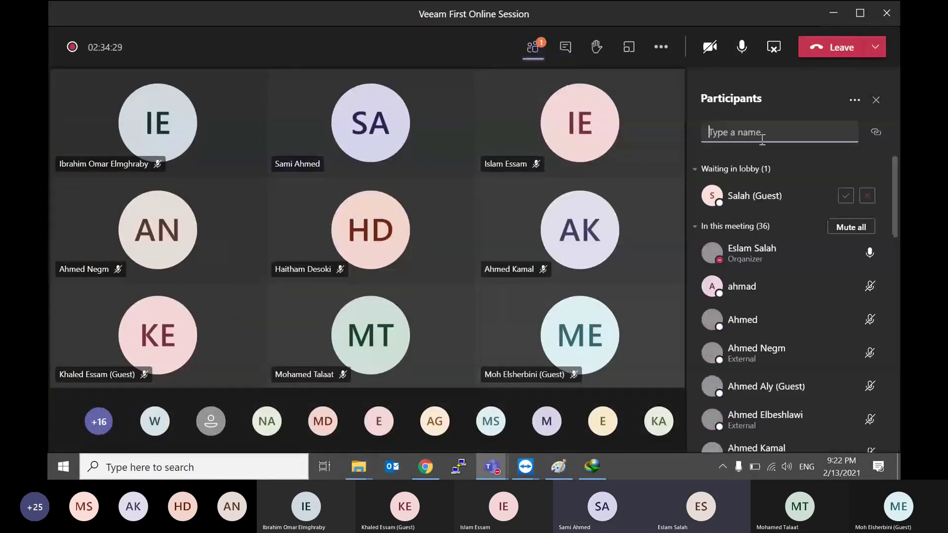
left_click(845, 197)
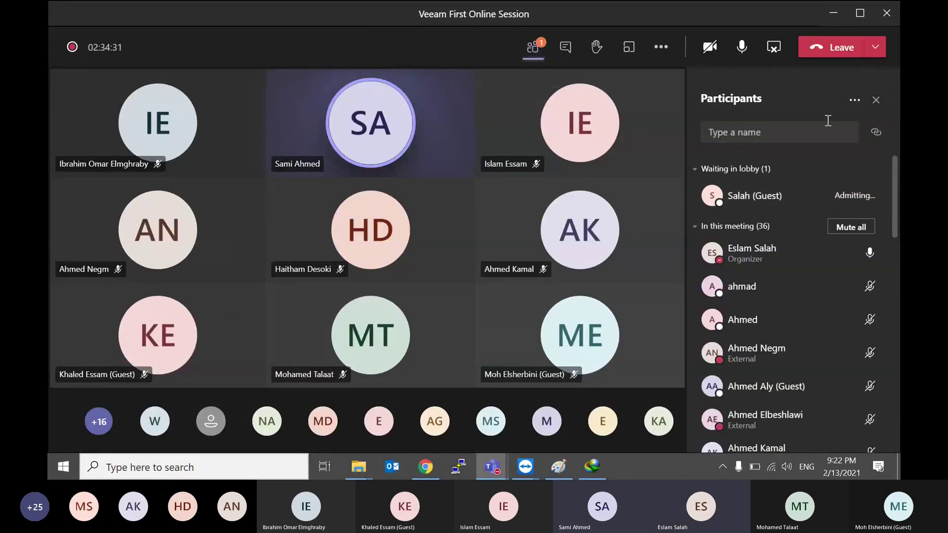
left_click(833, 14)
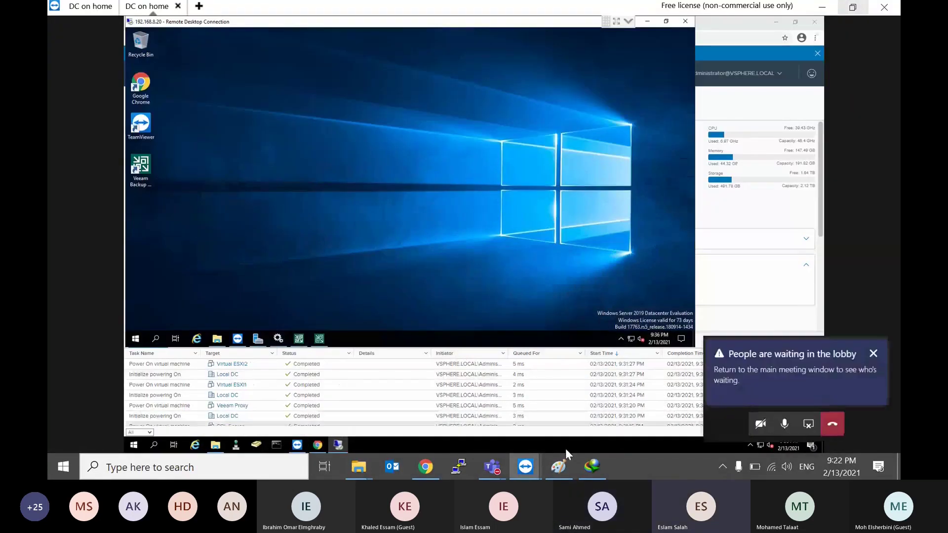
left_click(823, 362)
left_click(833, 14)
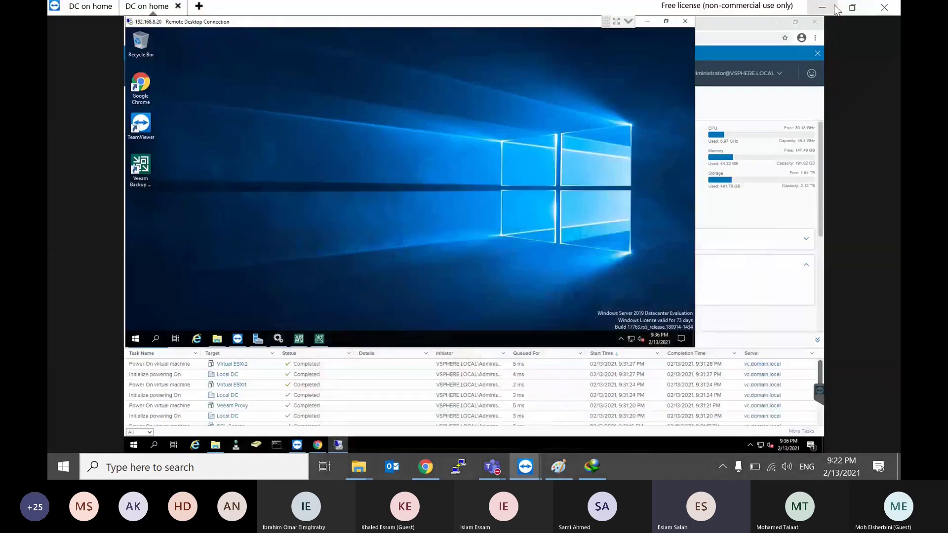
left_click(425, 466)
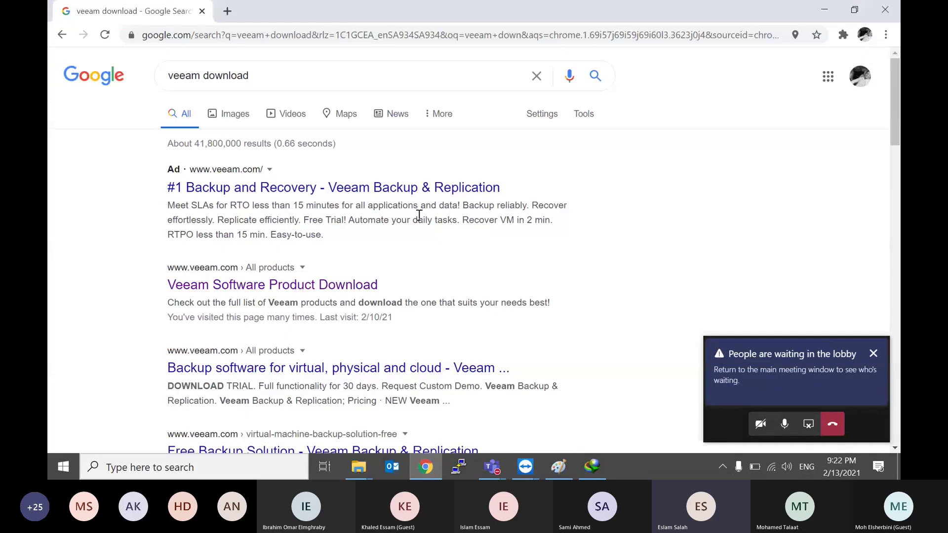
Step: Open the Veeam Software Product Download result, go to Manage Keys, and sign in to the Veeam account
left_click(282, 78)
key("Return")
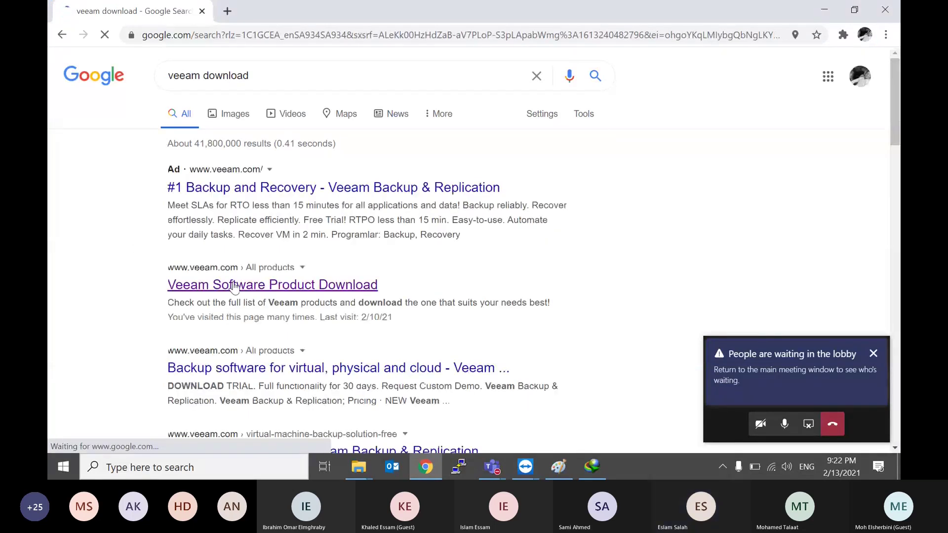
mouse_move(352, 5)
left_click(175, 285)
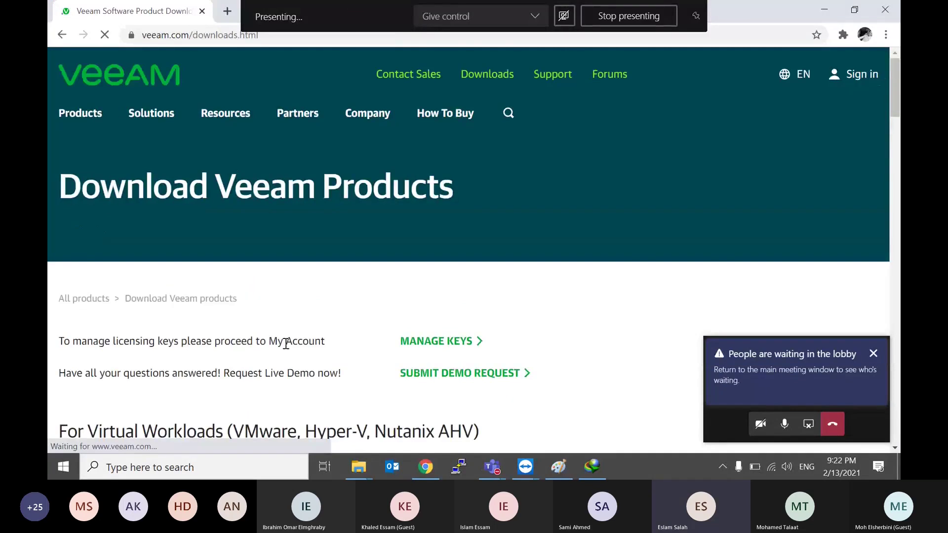
scroll(276, 296, "down", 3)
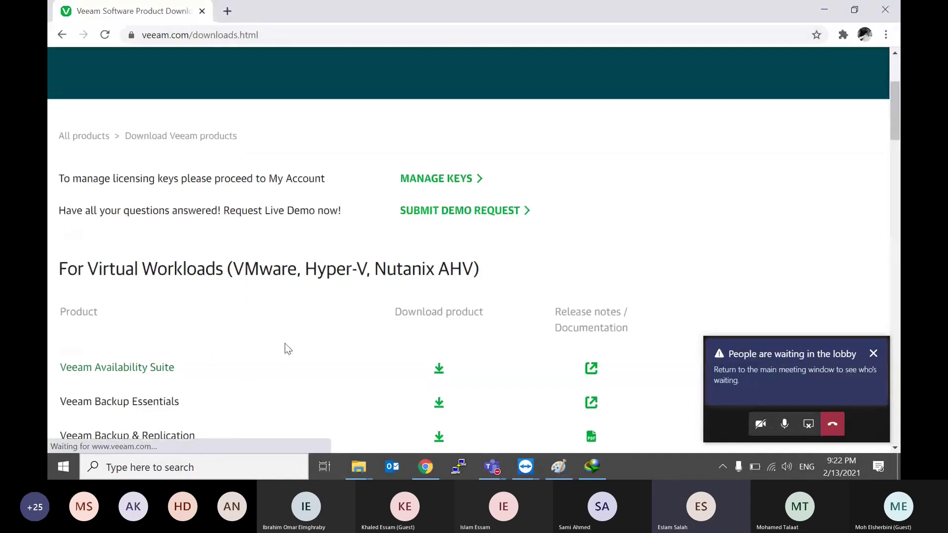
left_click(454, 184)
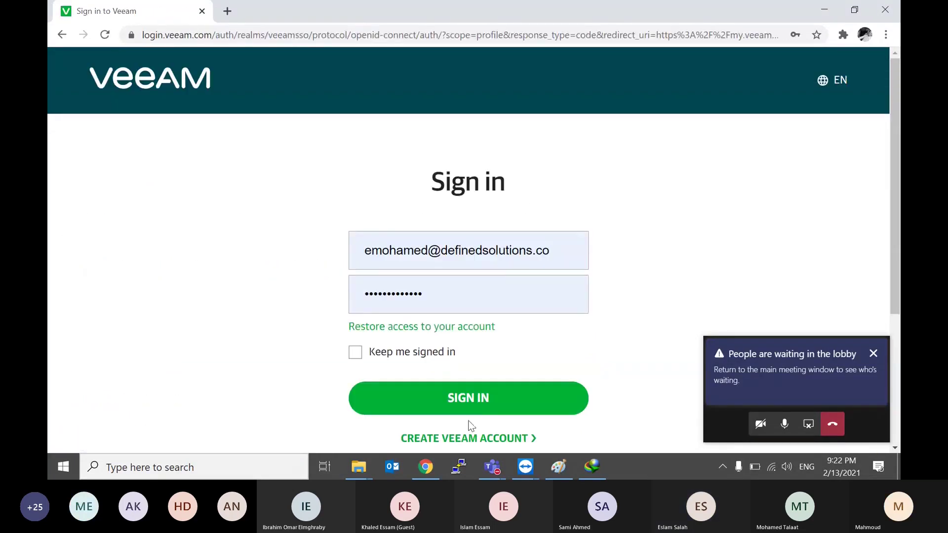
left_click(480, 413)
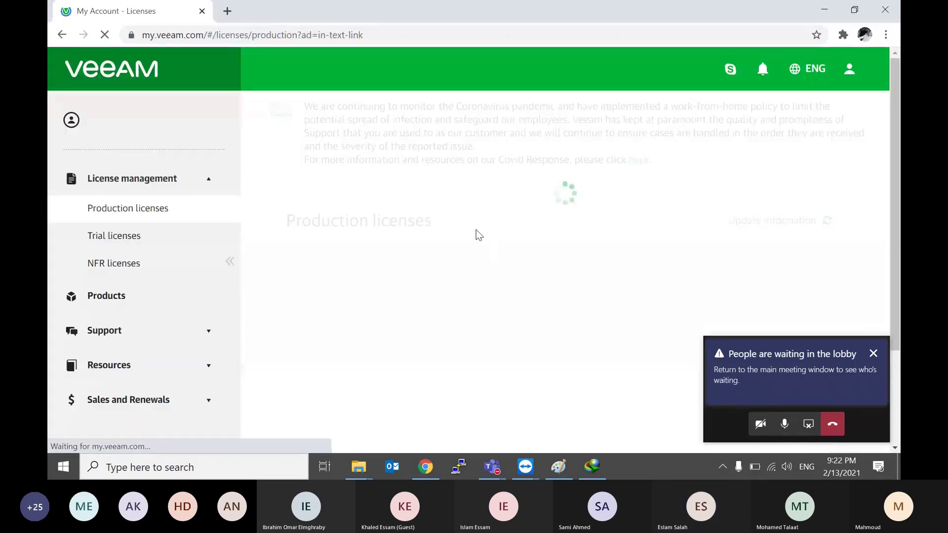
Step: Save the Veeam Availability Suite trial licence, Veeam-1000instances-suite-trial.lic, to the Desktop
left_click(872, 354)
scroll(515, 294, "down", 1)
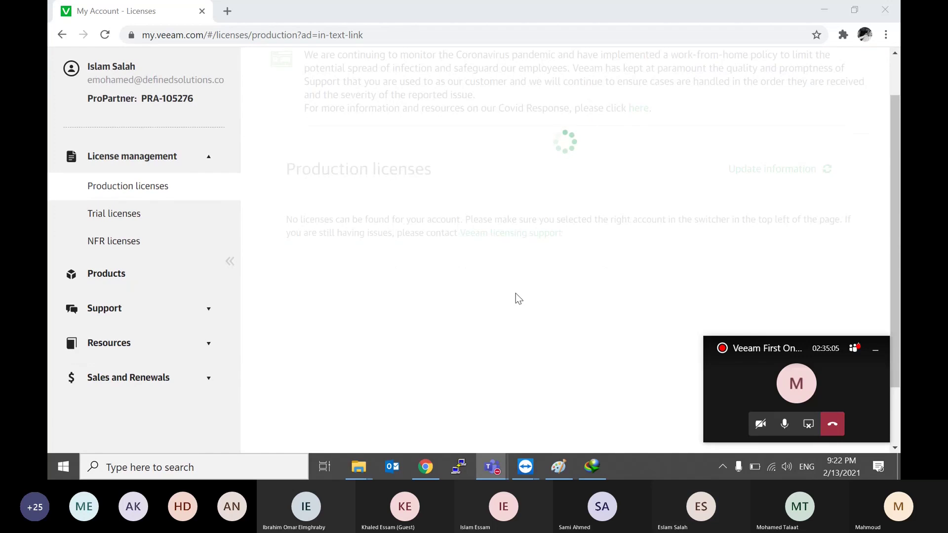
left_click(92, 216)
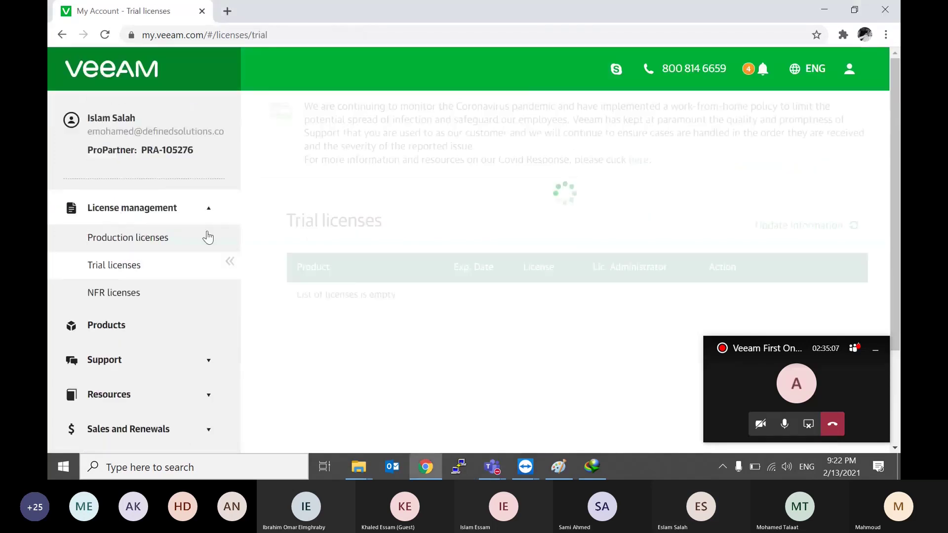
scroll(510, 265, "down", 2)
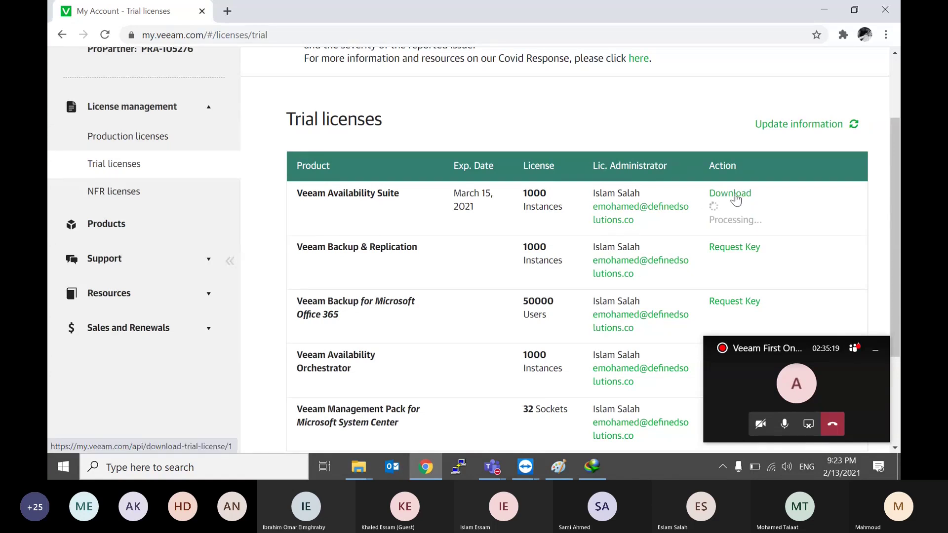
left_click(734, 196)
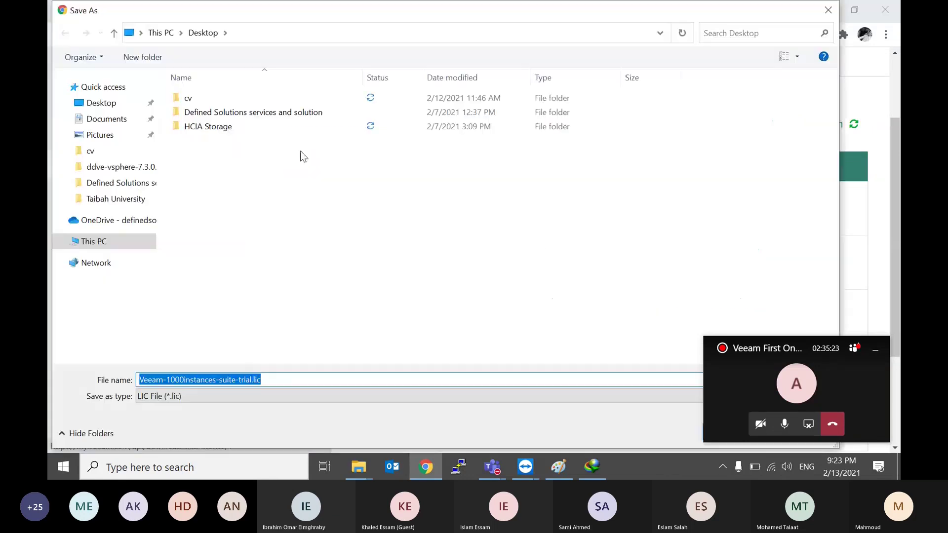
left_click(102, 103)
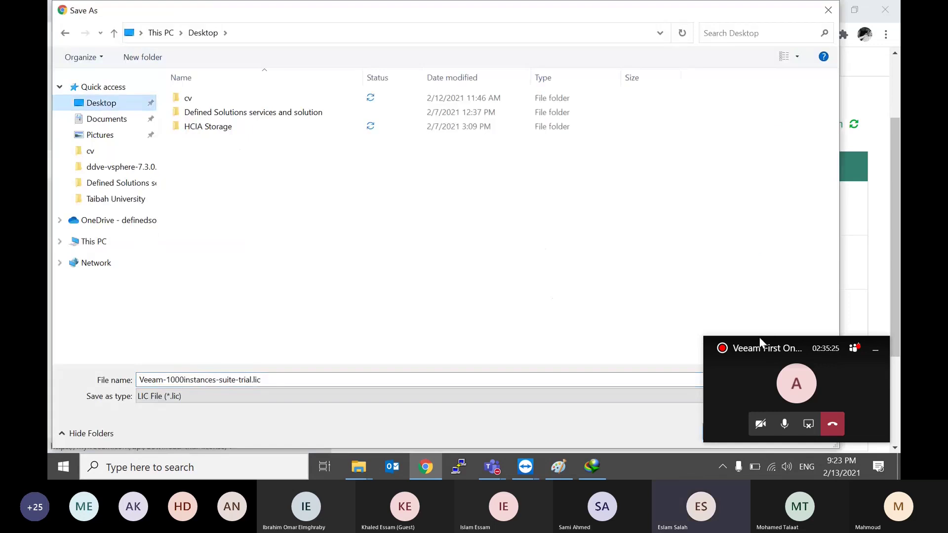
left_click_drag(760, 341, 838, 383)
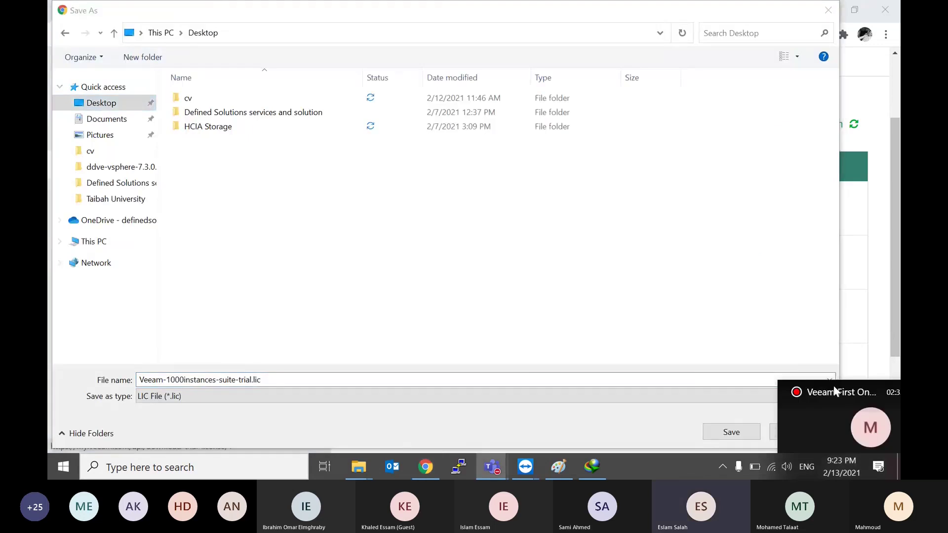
left_click(719, 438)
left_click(190, 435)
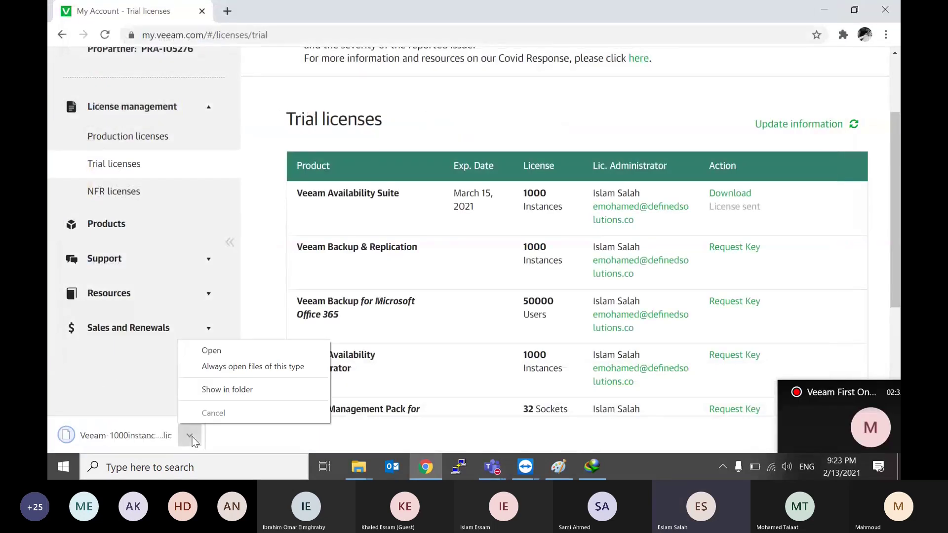
Step: Show the licence in its folder and open Share via file box in the DC on home session
left_click(245, 388)
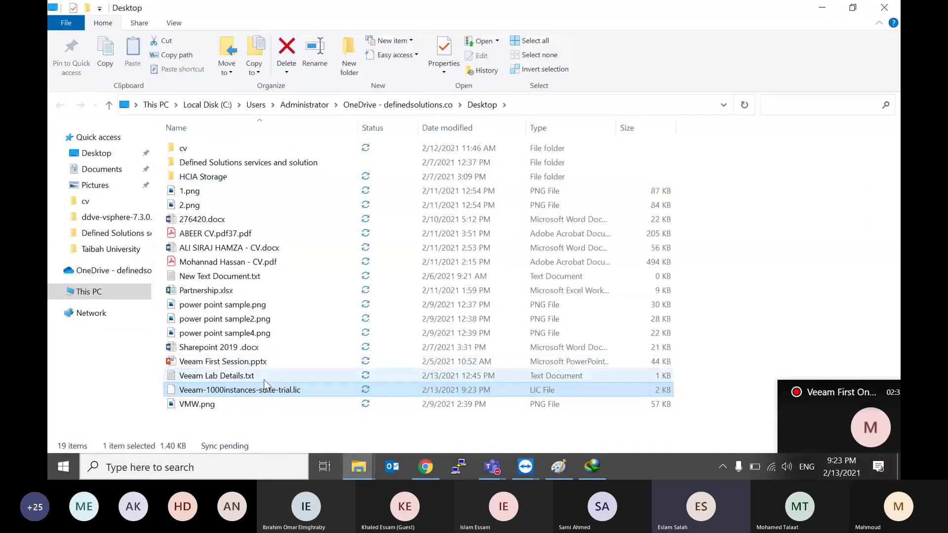
left_click(526, 466)
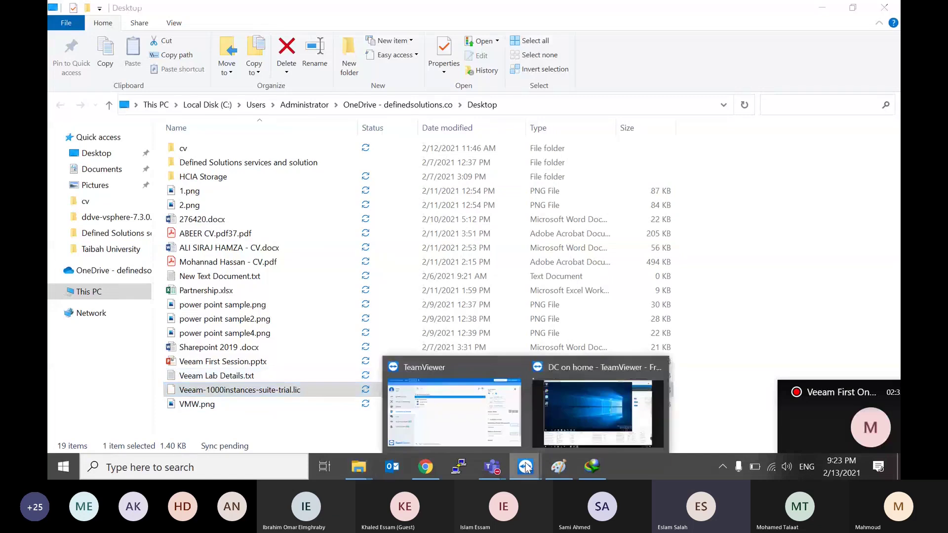
left_click(598, 389)
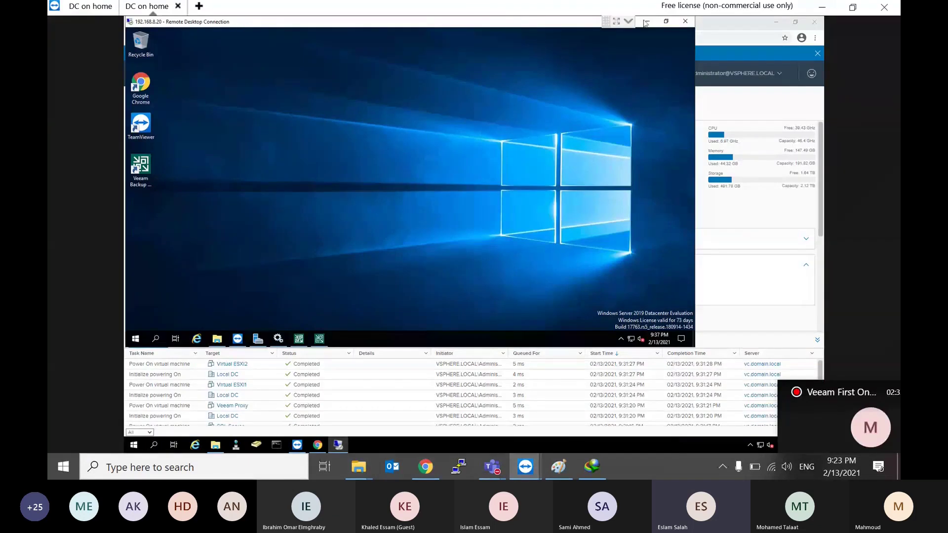
left_click(628, 22)
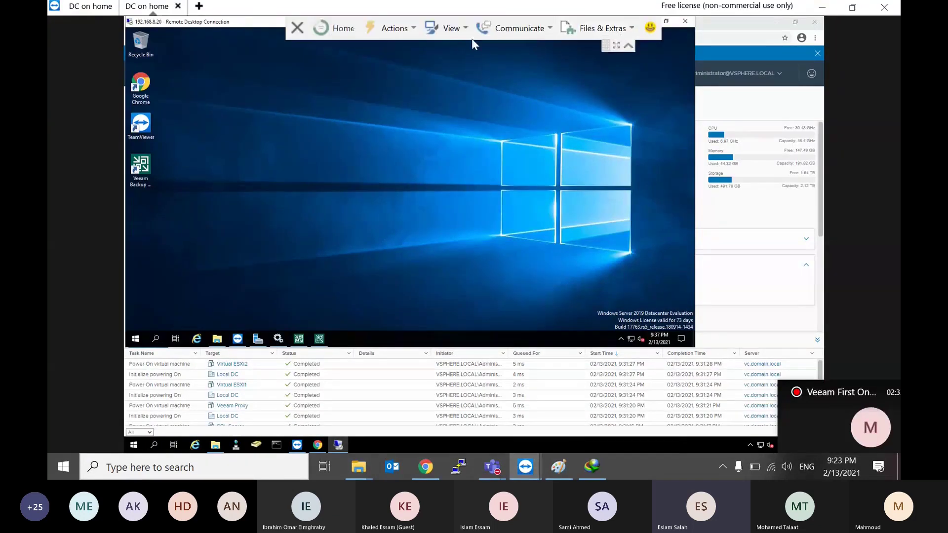
left_click(592, 29)
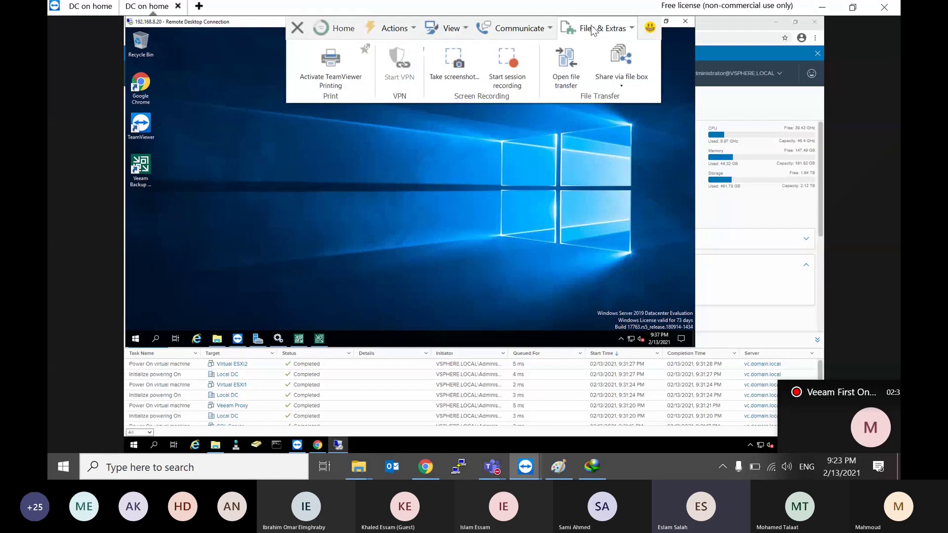
left_click(620, 68)
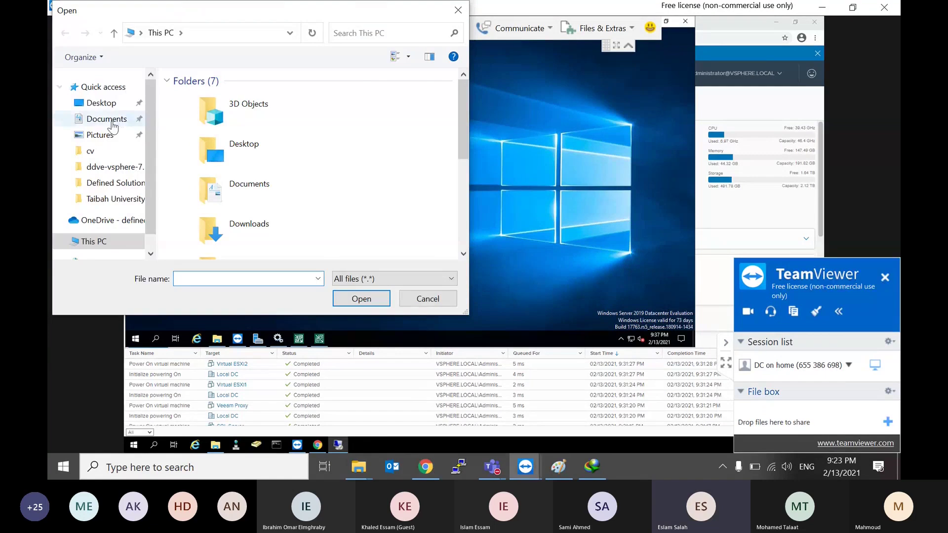
Step: Share Veeam-1000instances-suite-trial.lic from the Desktop into the TeamViewer File box
left_click(92, 104)
left_click(227, 207)
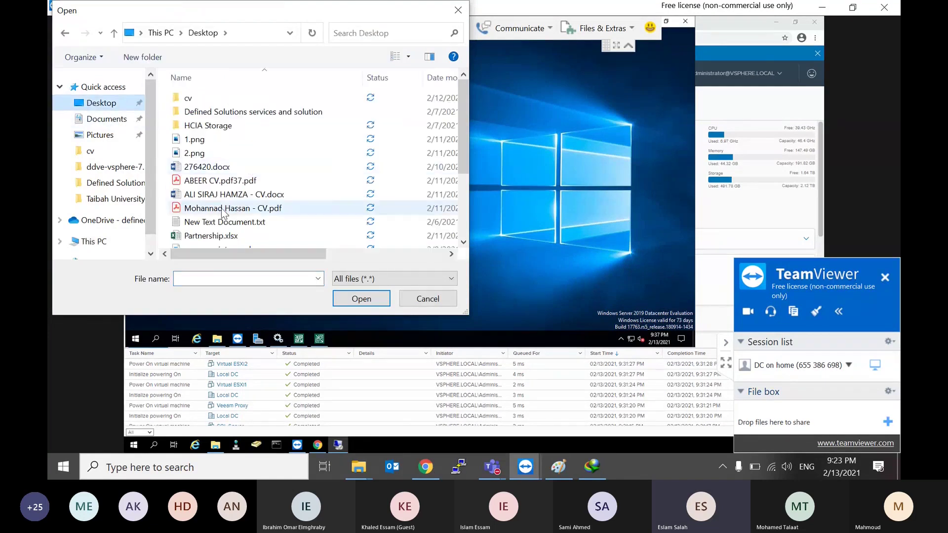
scroll(225, 207, "down", 3)
left_click(223, 199)
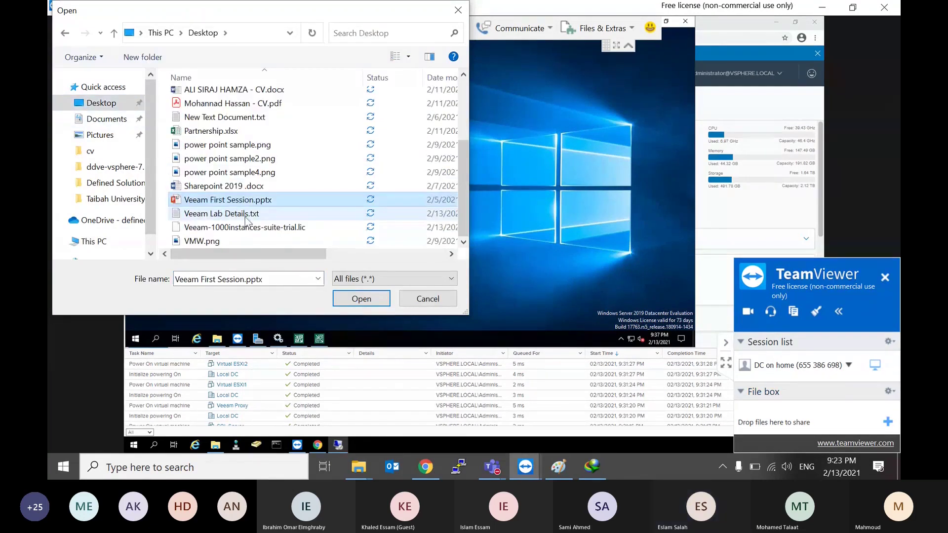
double_click(227, 231)
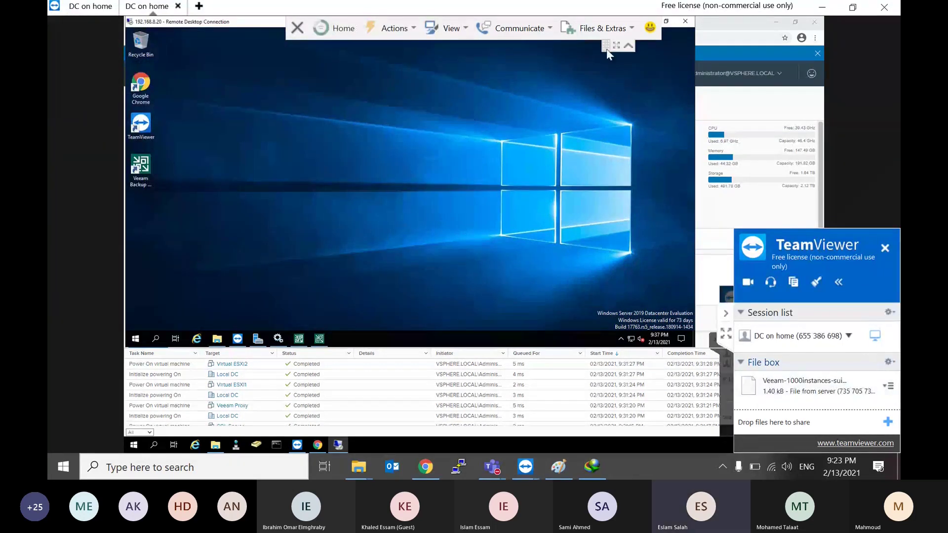
Step: Minimize the remote TeamViewer and vSphere browser windows and collapse the TeamViewer side panel
left_click(237, 339)
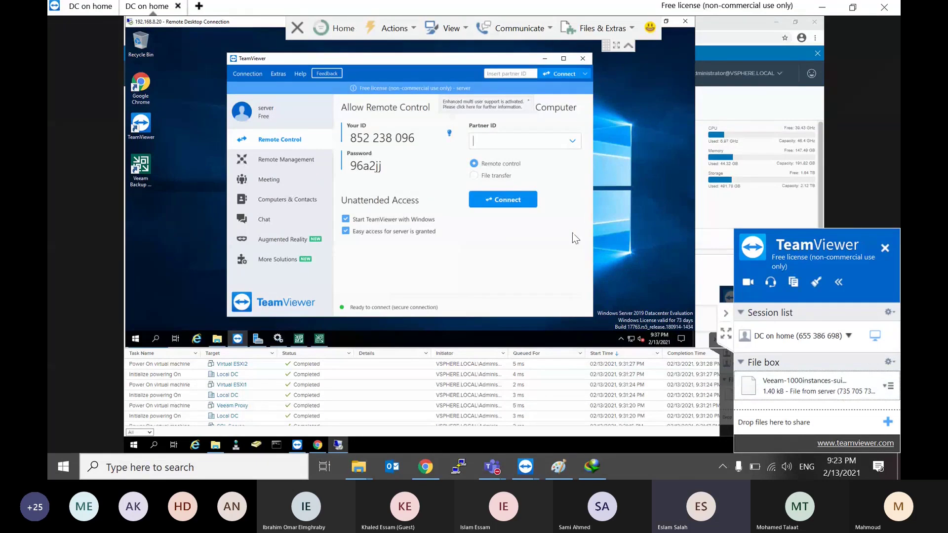
left_click(544, 59)
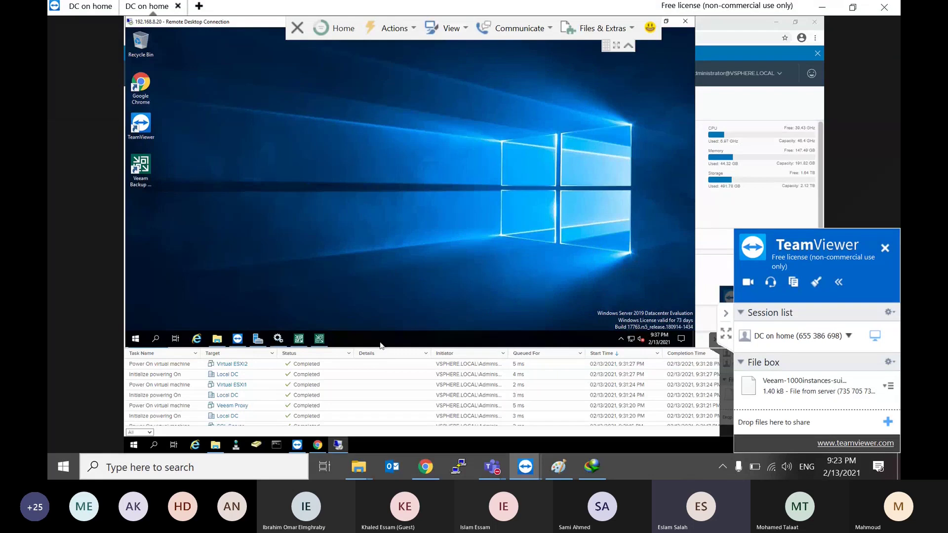
left_click(776, 21)
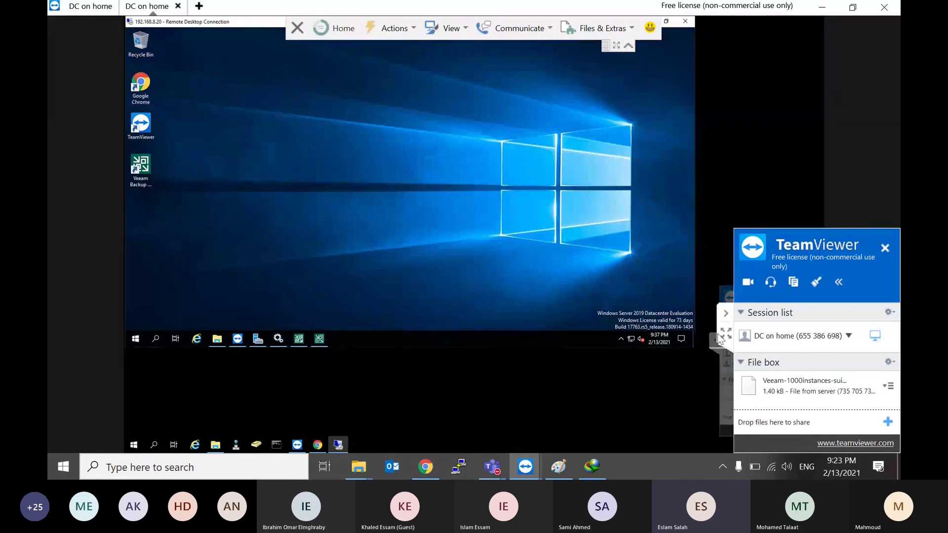
left_click(729, 334)
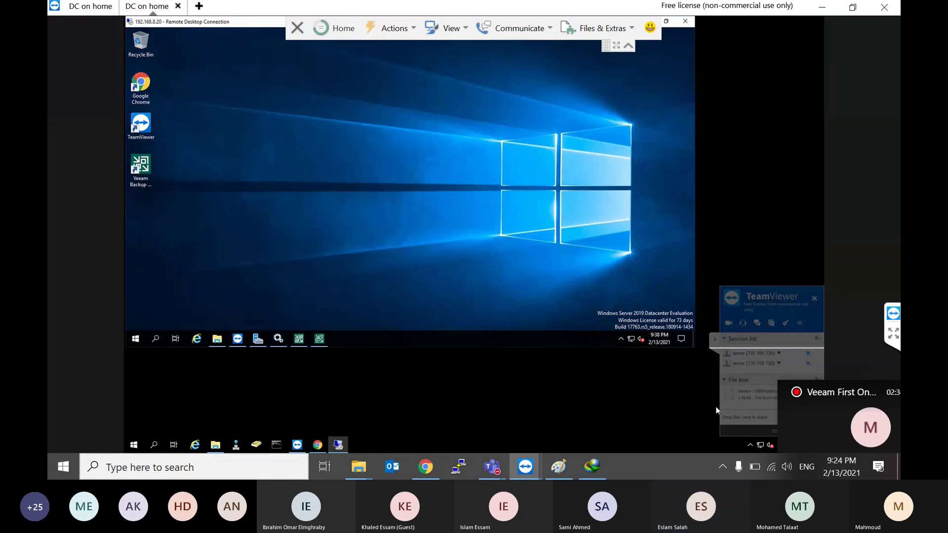
Step: Download the Veeam trial licence file from TeamViewer's File box to the remote machine's Desktop
left_click(866, 392)
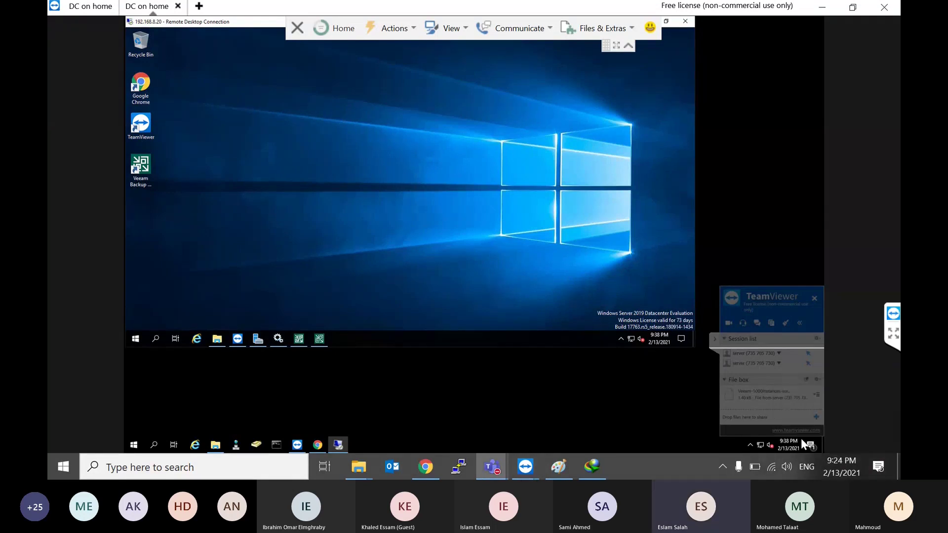
left_click(790, 400)
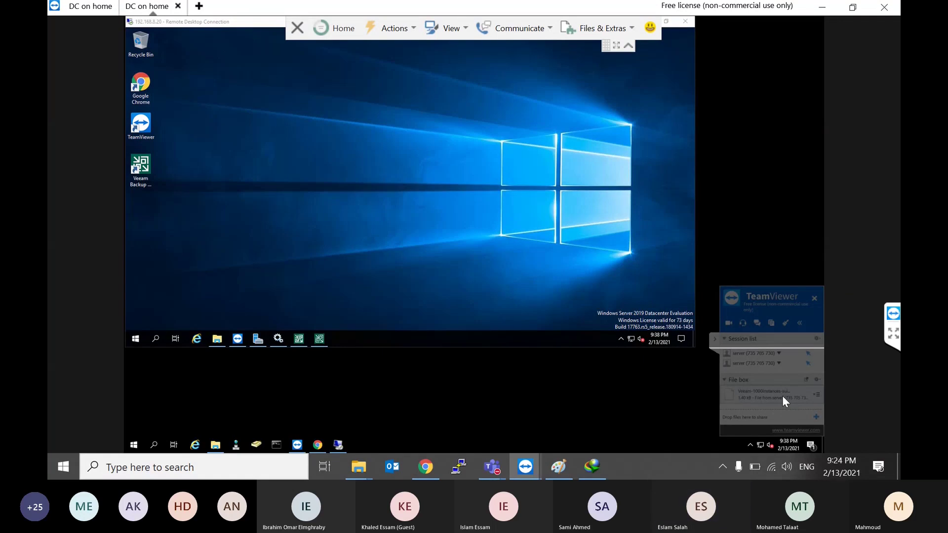
right_click(783, 397)
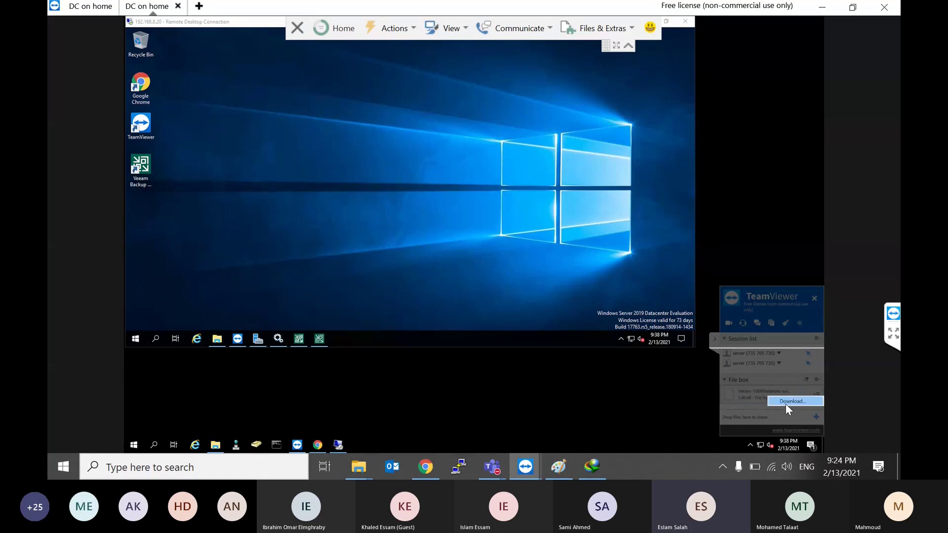
left_click(786, 401)
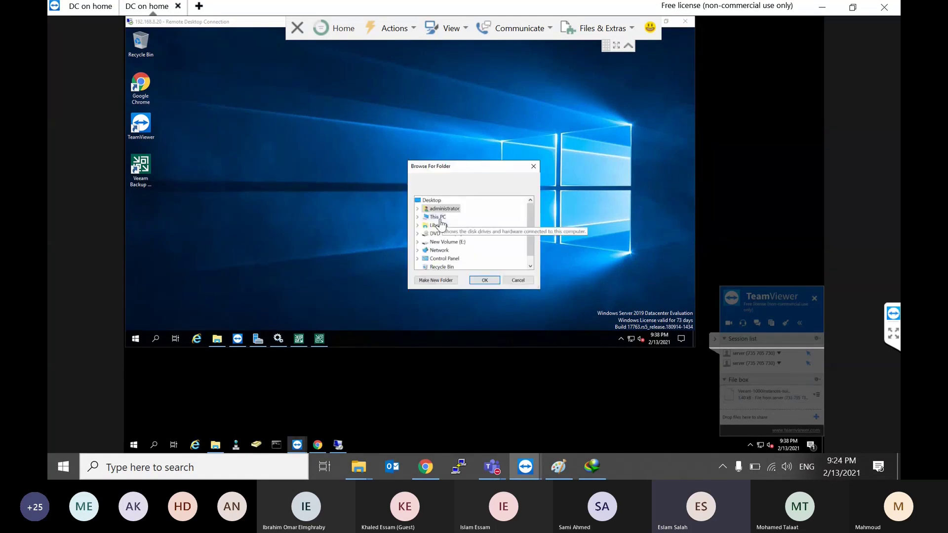
left_click(431, 199)
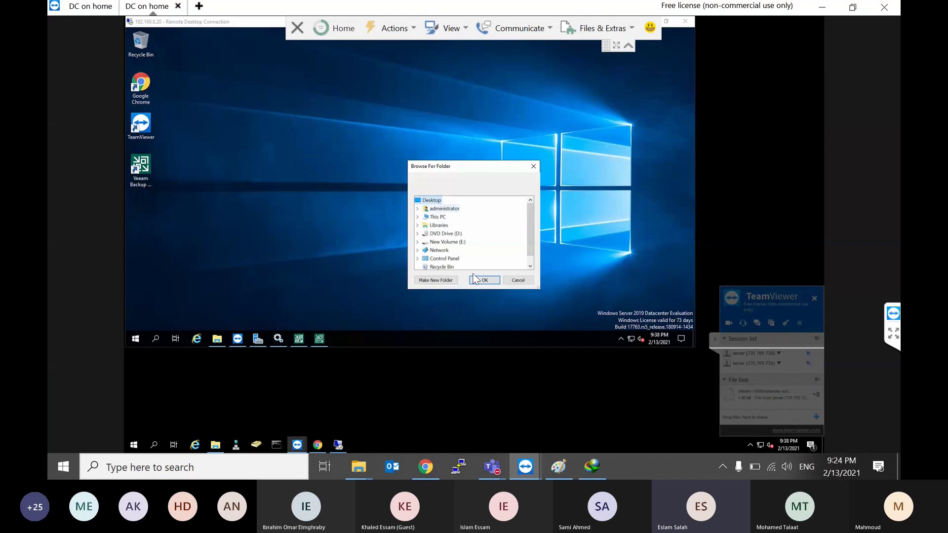
left_click(485, 280)
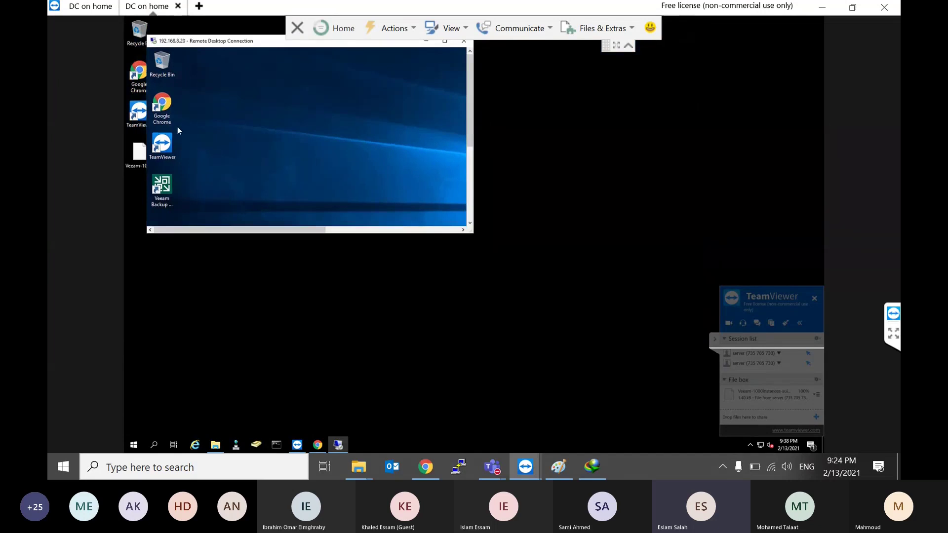
Step: Copy the .lic file onto the 192.168.8.20 server's desktop and maximize that RDP session
mouse_move(139, 153)
left_mouse_down()
mouse_move(236, 149)
mouse_move(140, 154)
left_mouse_up()
right_click(140, 154)
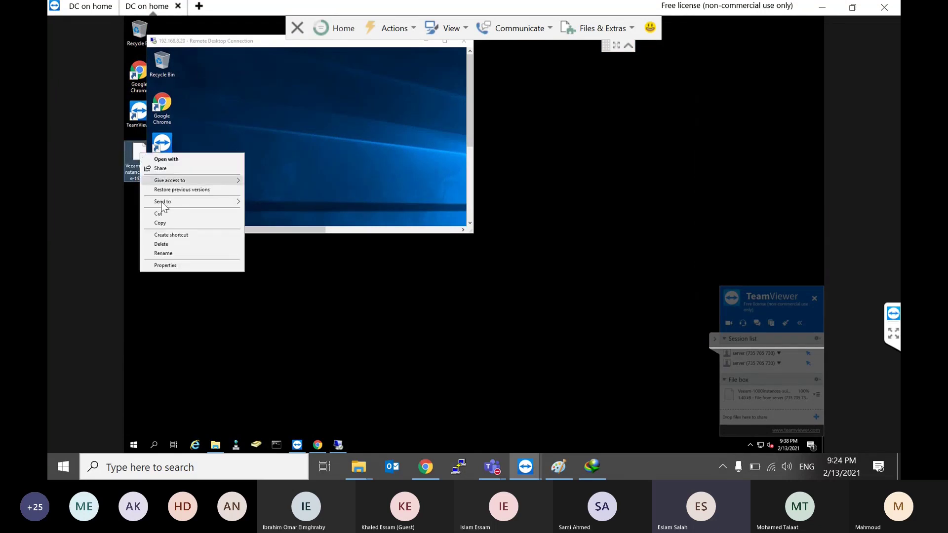
left_click(168, 222)
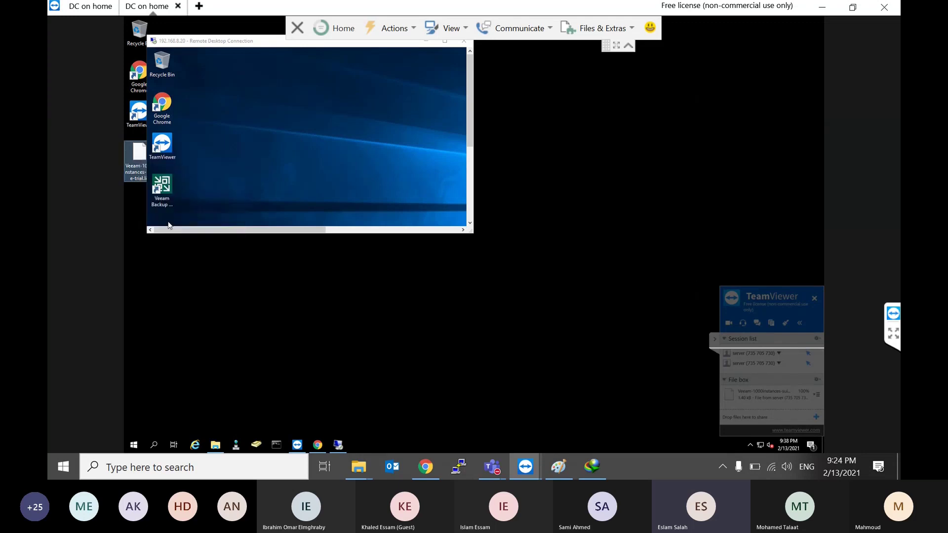
right_click(285, 139)
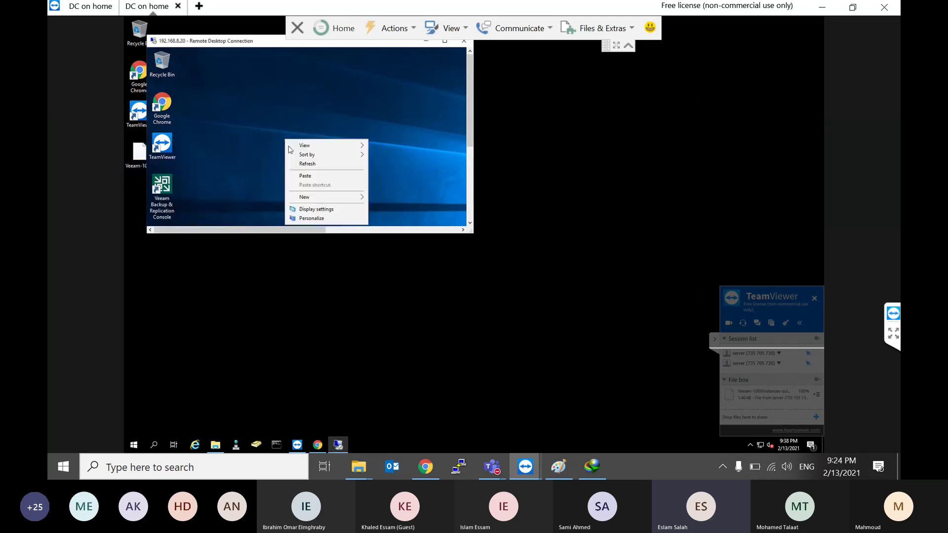
left_click(309, 176)
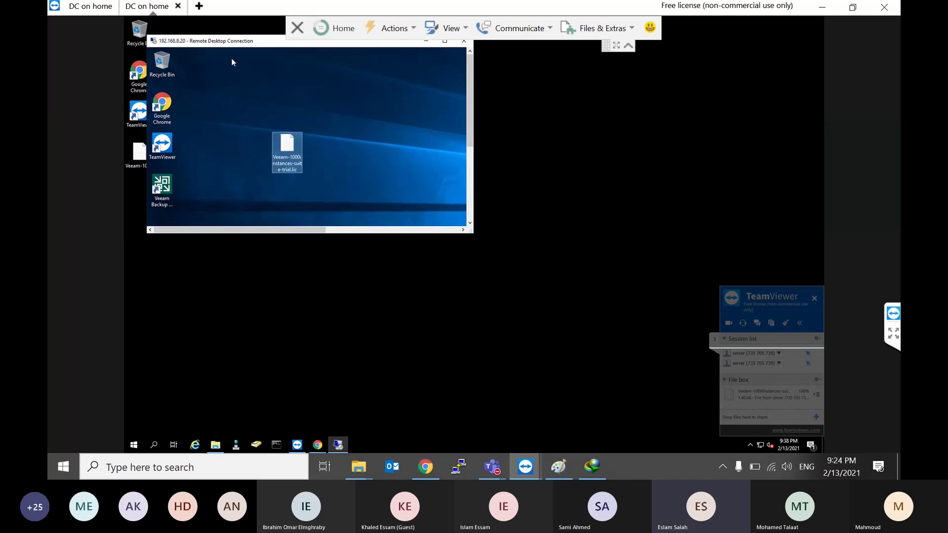
double_click(236, 43)
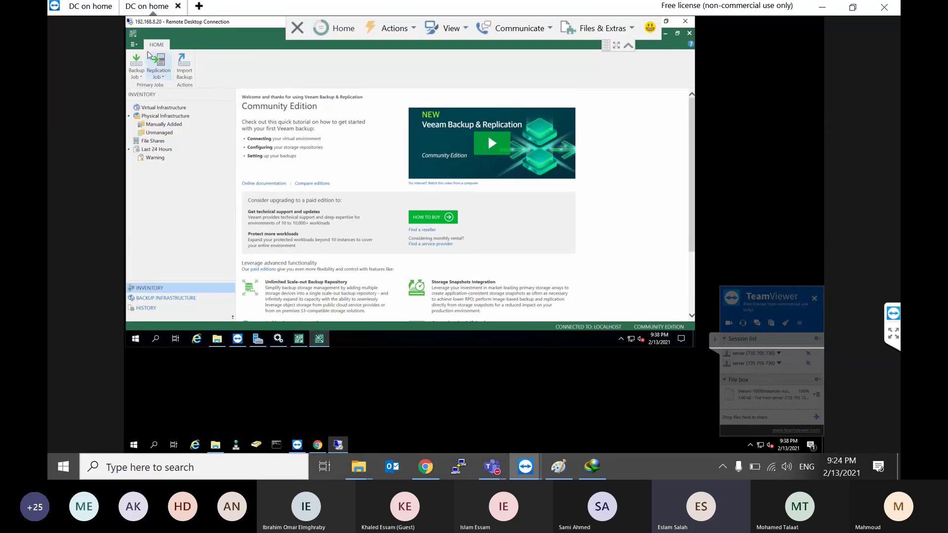
Step: Install the trial .lic file from the Desktop through the License Information dialog
left_click(133, 44)
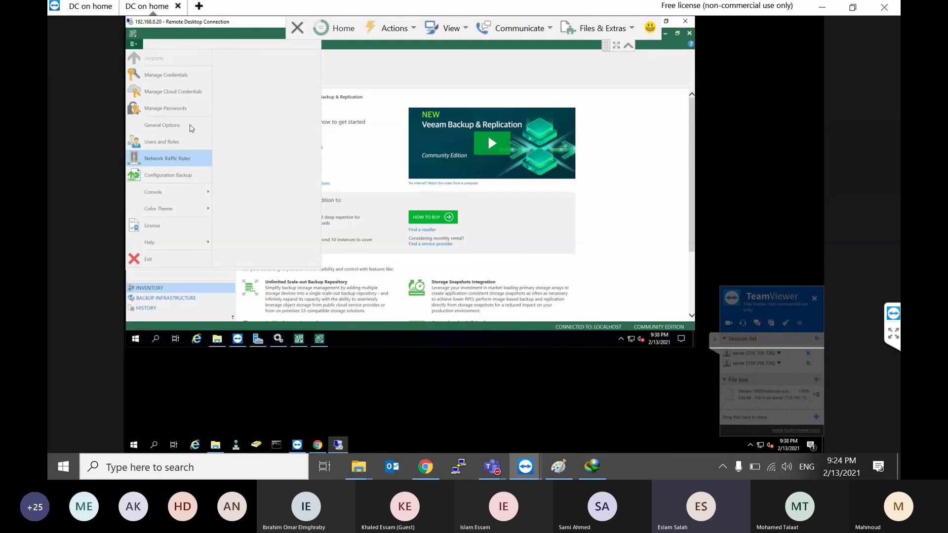
left_click(172, 226)
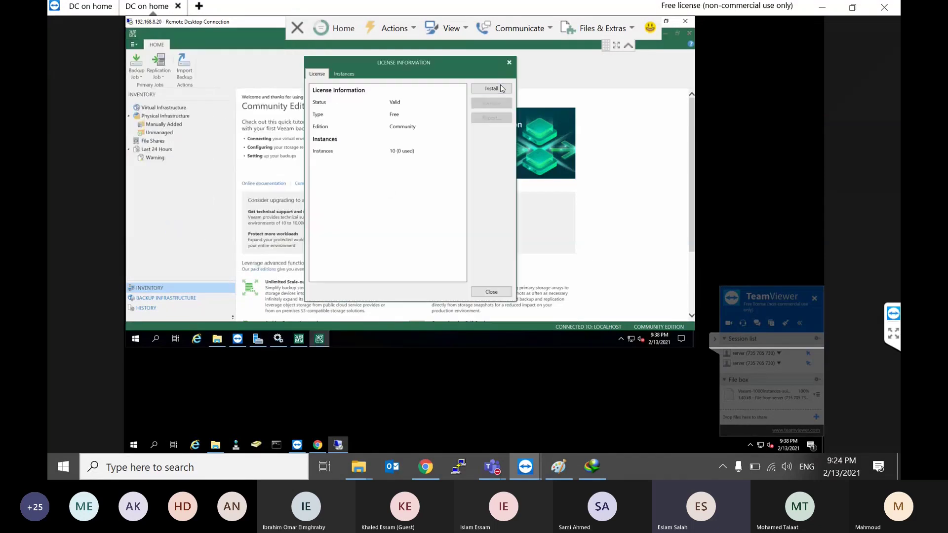
left_click(499, 87)
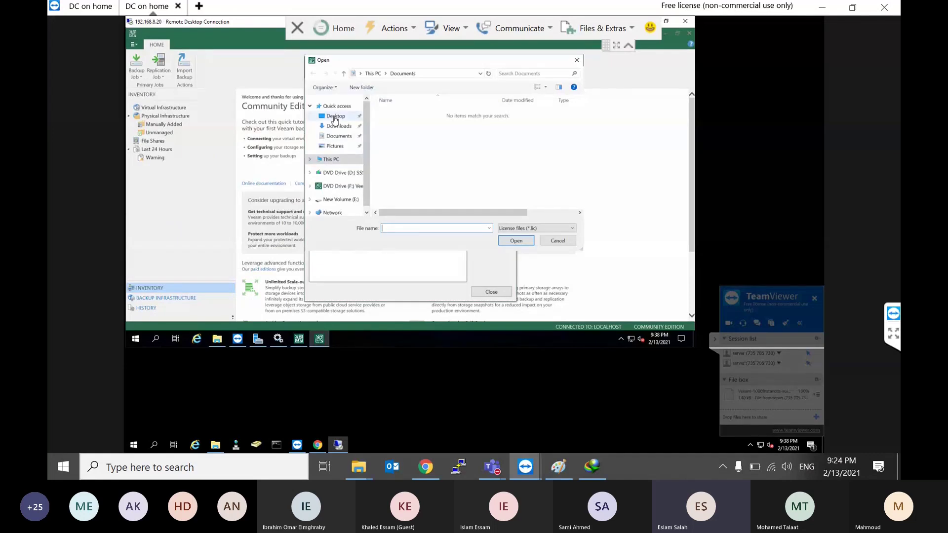
left_click(334, 118)
double_click(427, 117)
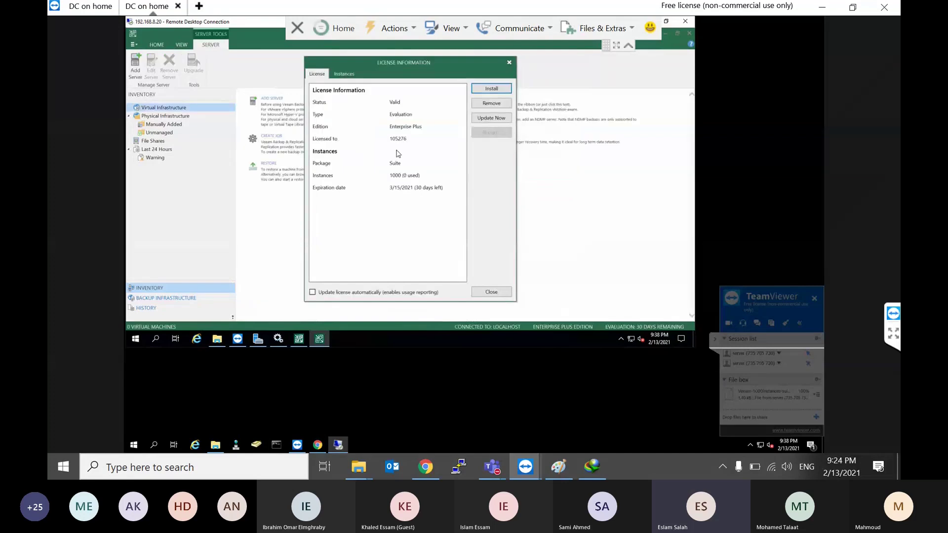
Step: Check the Enterprise Plus licence status, edition and 3/15/2021 expiration, then close the dialog
left_click(399, 105)
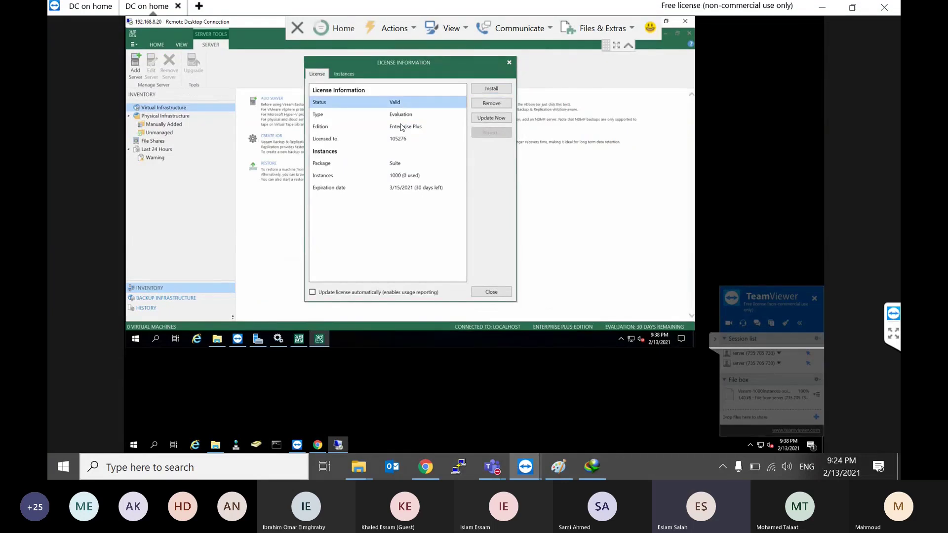
left_click(401, 126)
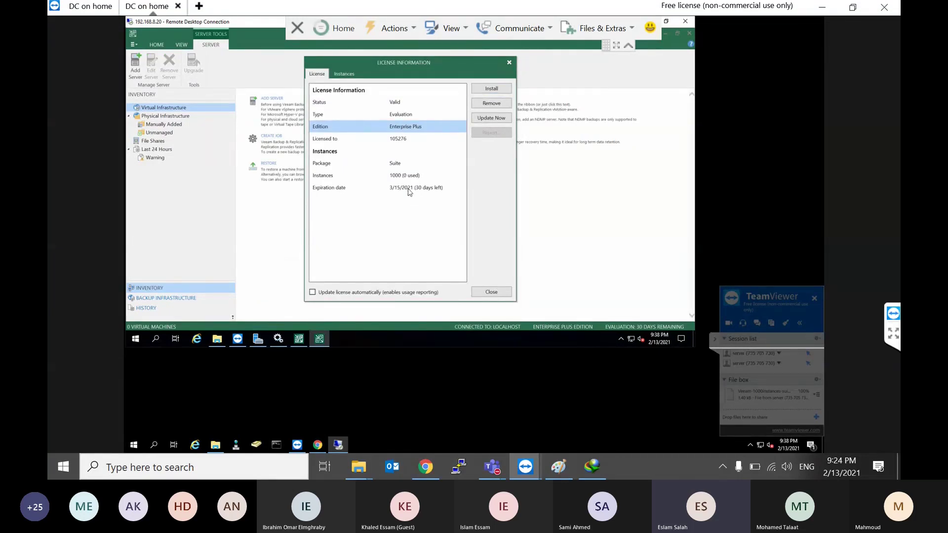
left_click(409, 191)
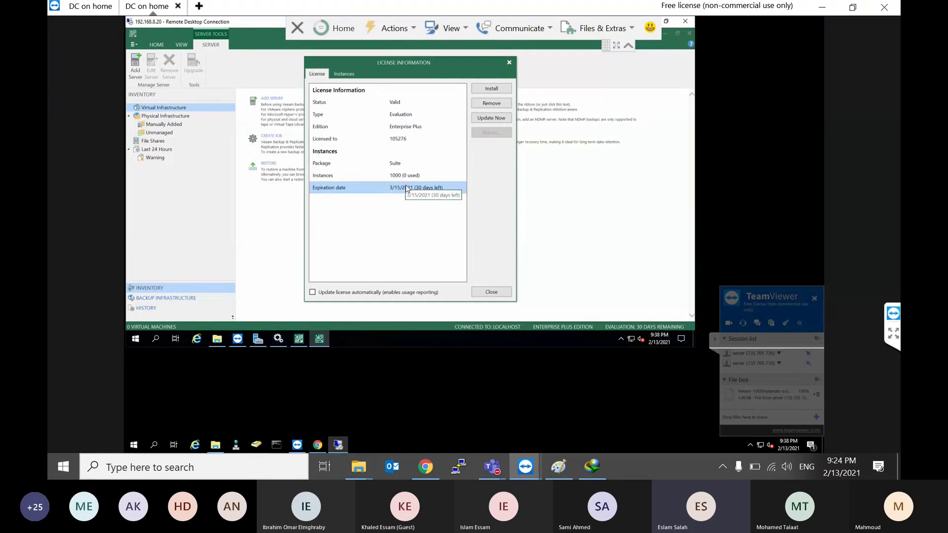
left_click(484, 293)
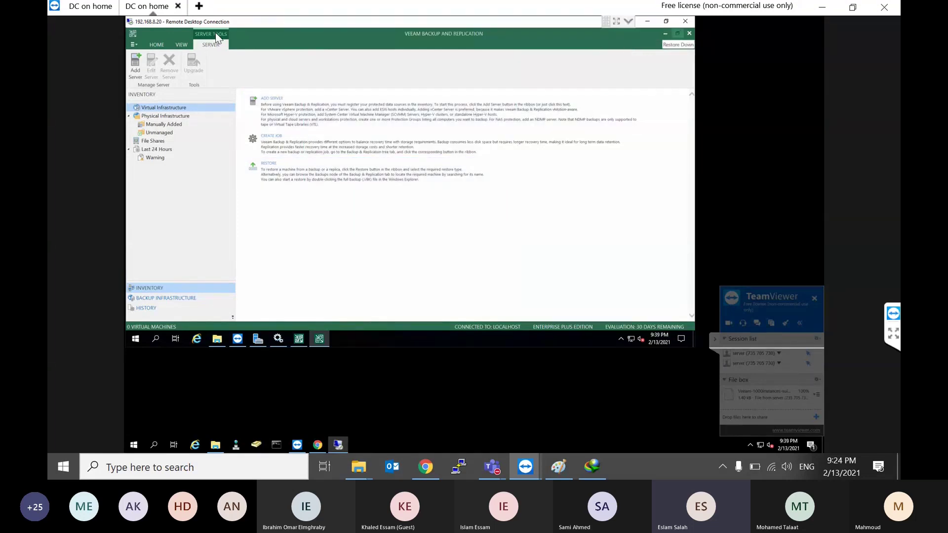
Step: Turn on the Tape Infrastructure and Files navigation sections, then show Backup Infrastructure
left_click(163, 45)
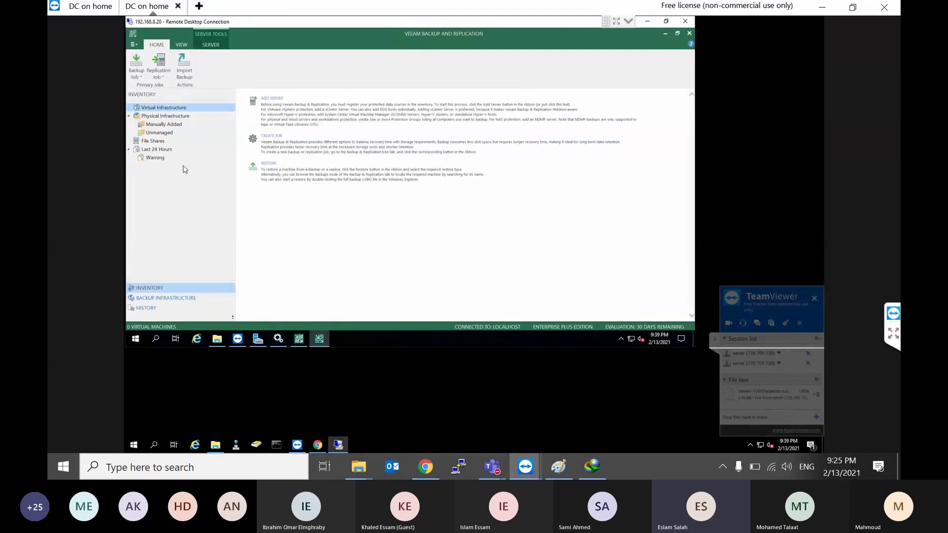
left_click(233, 318)
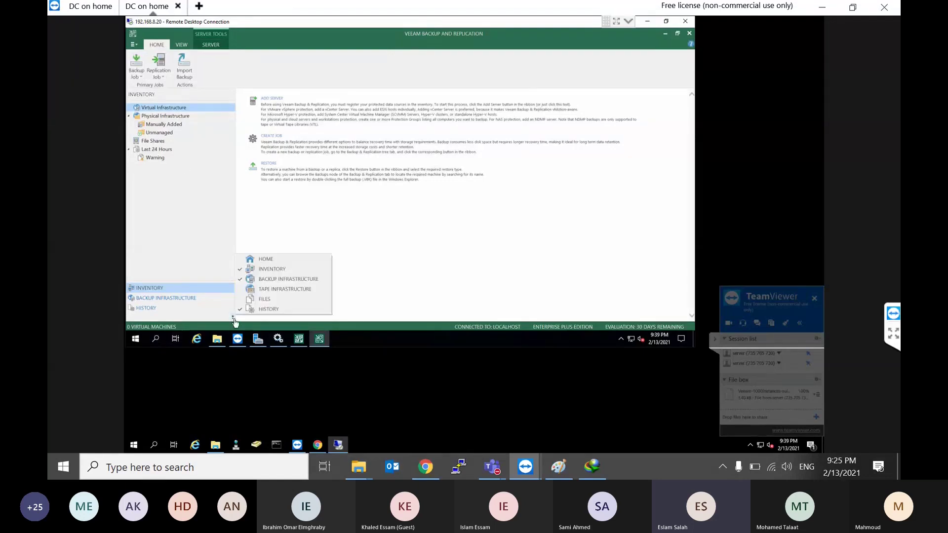
left_click(264, 292)
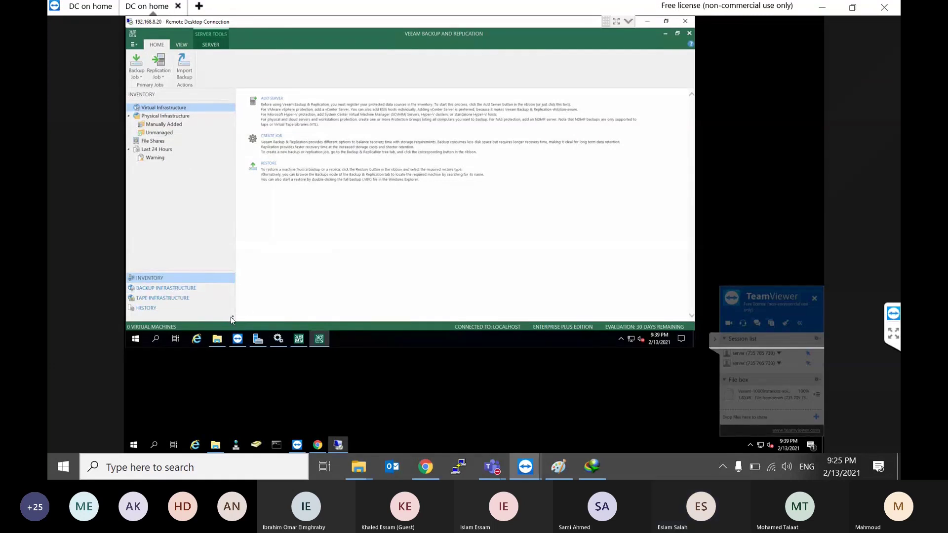
left_click(233, 318)
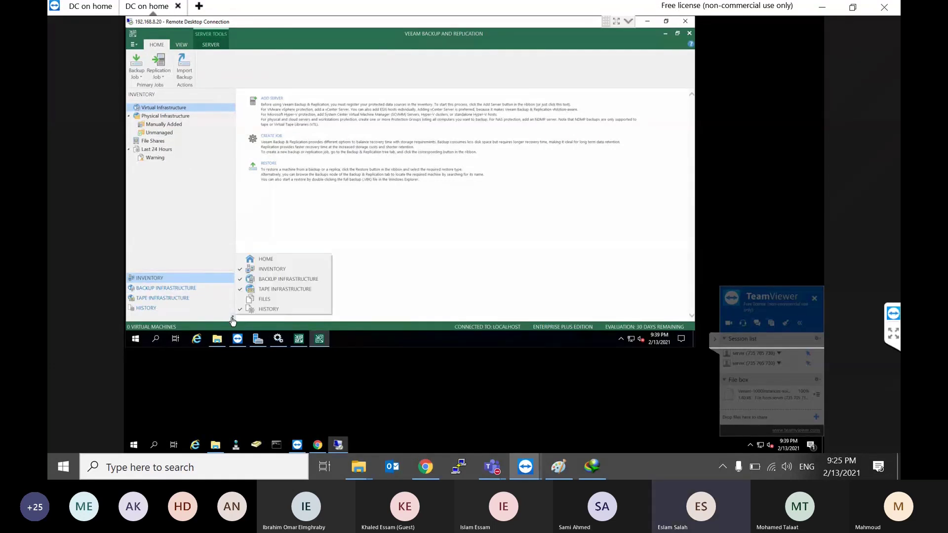
left_click(254, 305)
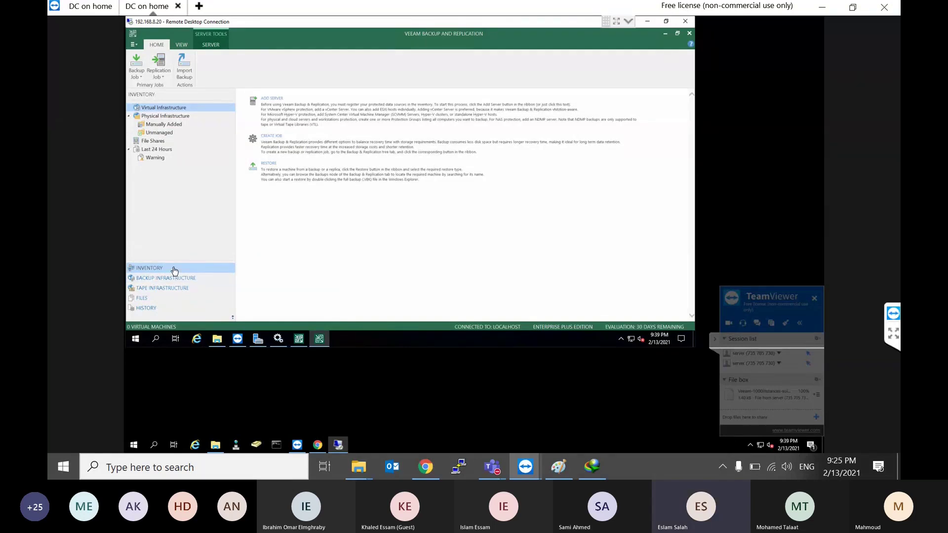
left_click(164, 278)
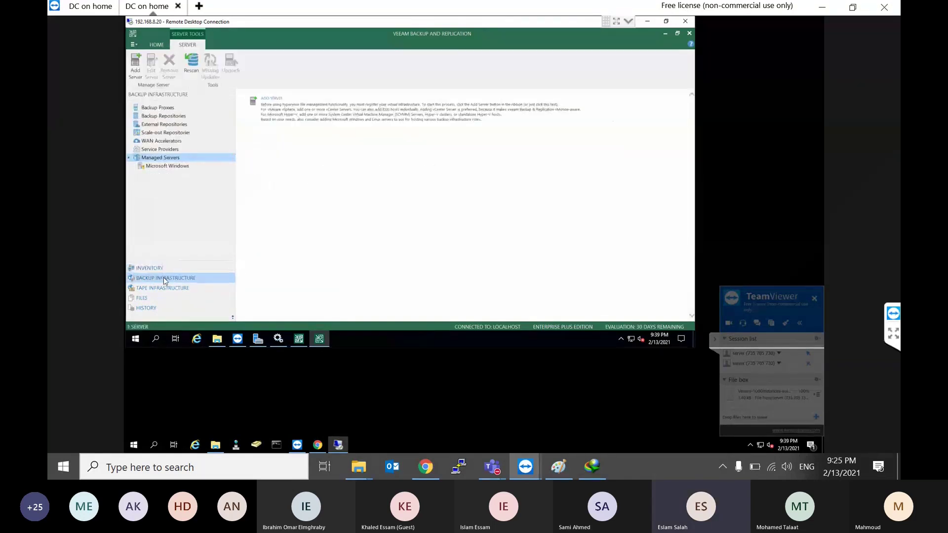
Step: Review the WAN Accelerators and the VMware and File Backup Proxies, widening the Name column
left_click(156, 115)
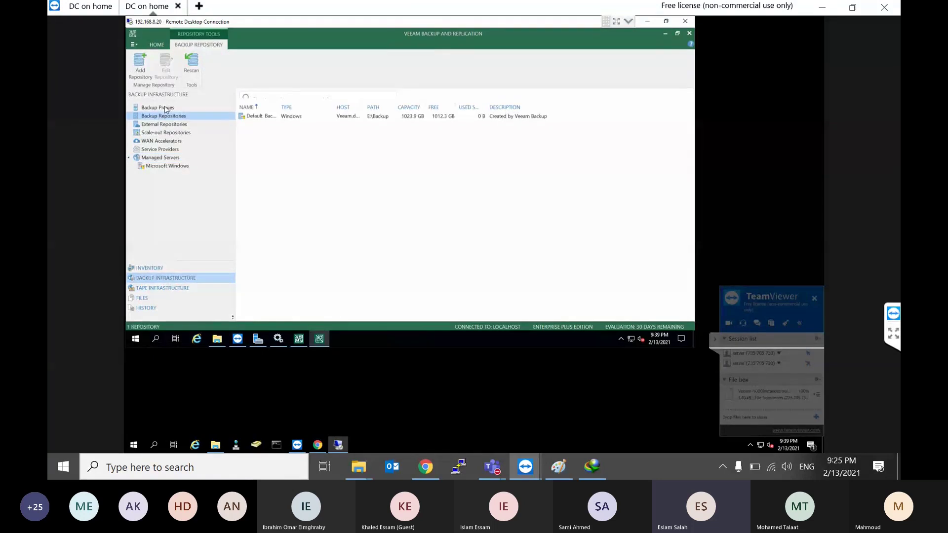
left_click(164, 108)
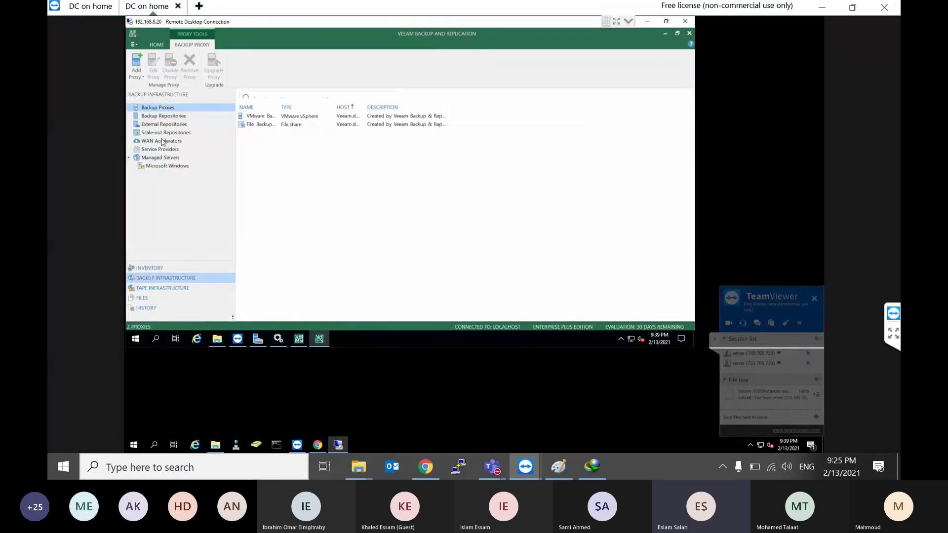
left_click(162, 142)
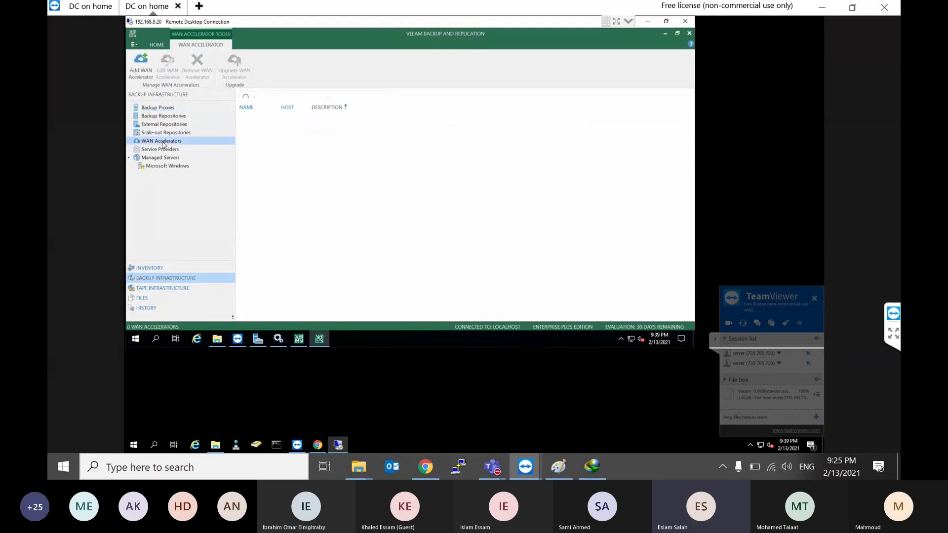
left_click(167, 108)
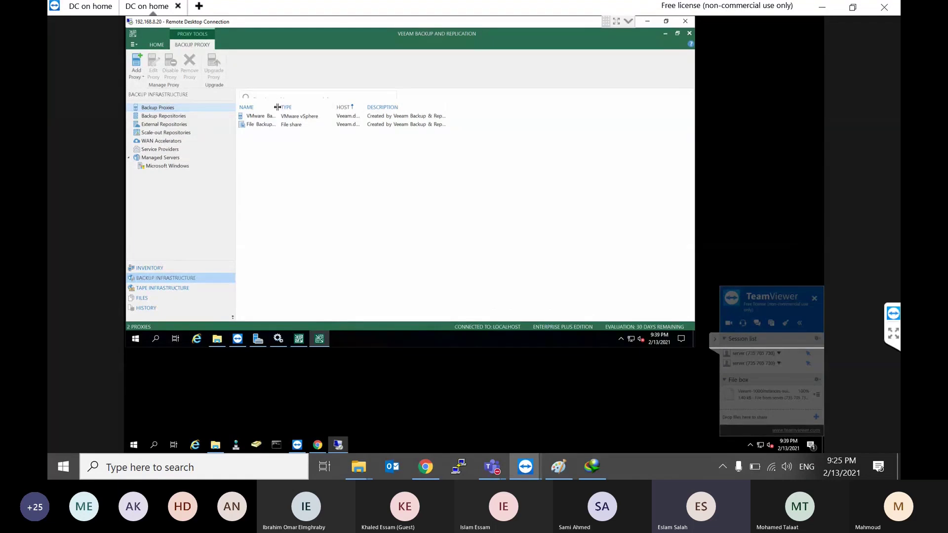
left_click_drag(279, 108, 354, 109)
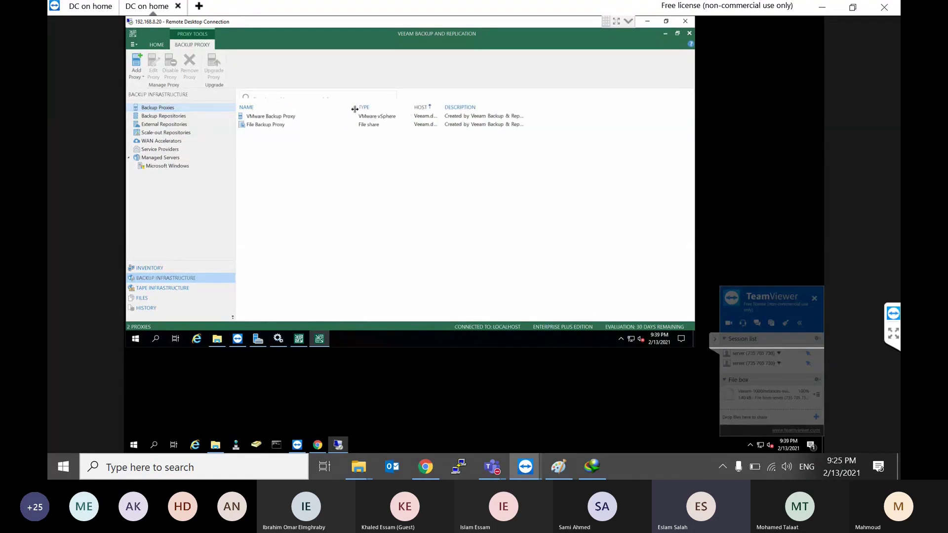
left_click(285, 118)
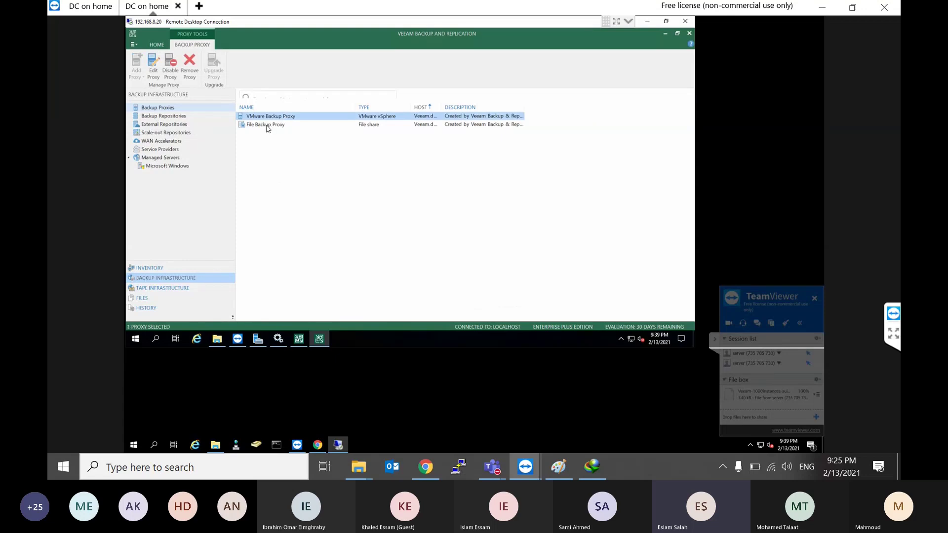
left_click(267, 127)
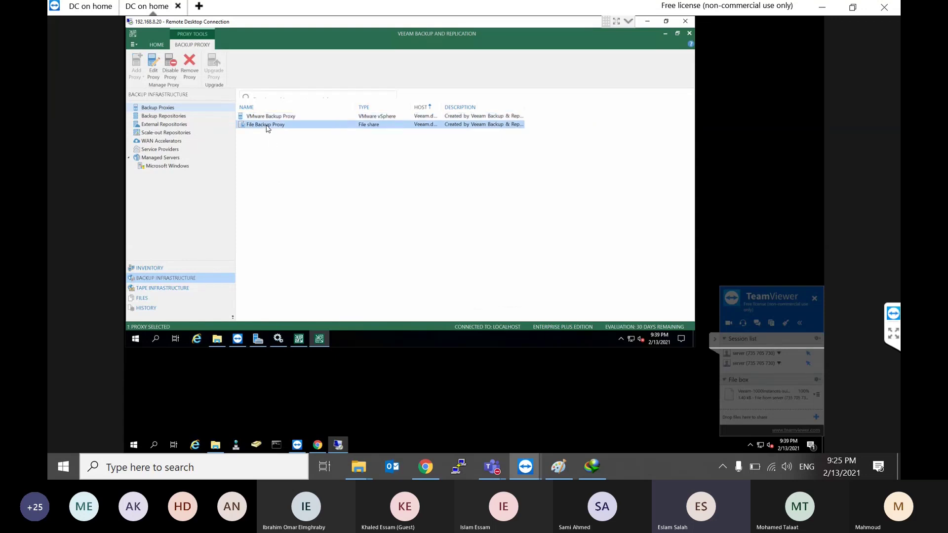
Step: List the Backup Repositories and widen the Name column to show the Default Backup Repository on E:\Backup
left_click(156, 117)
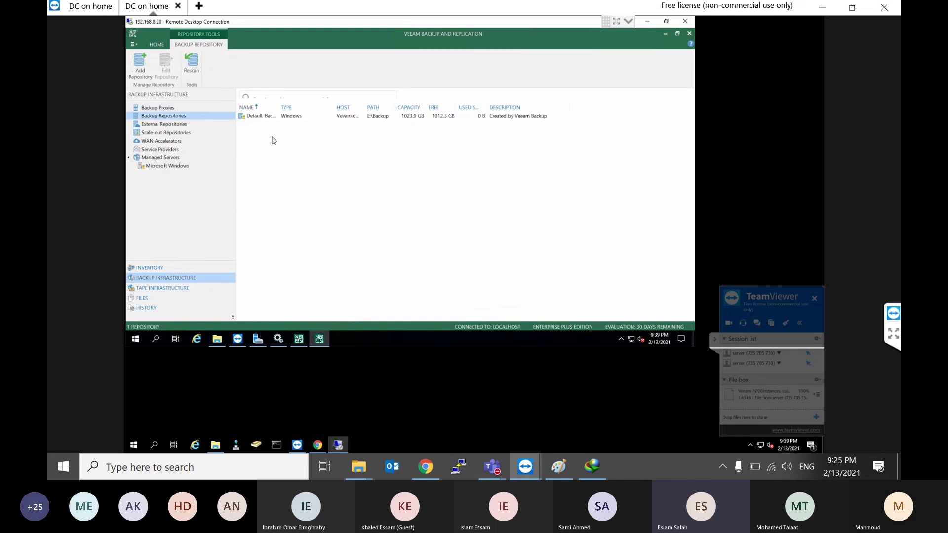
left_click(282, 118)
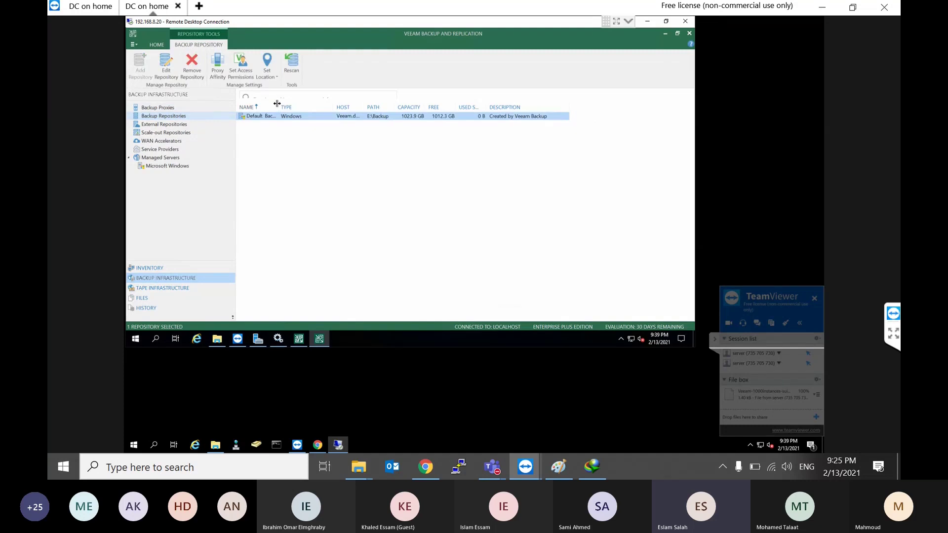
left_click_drag(277, 104, 322, 108)
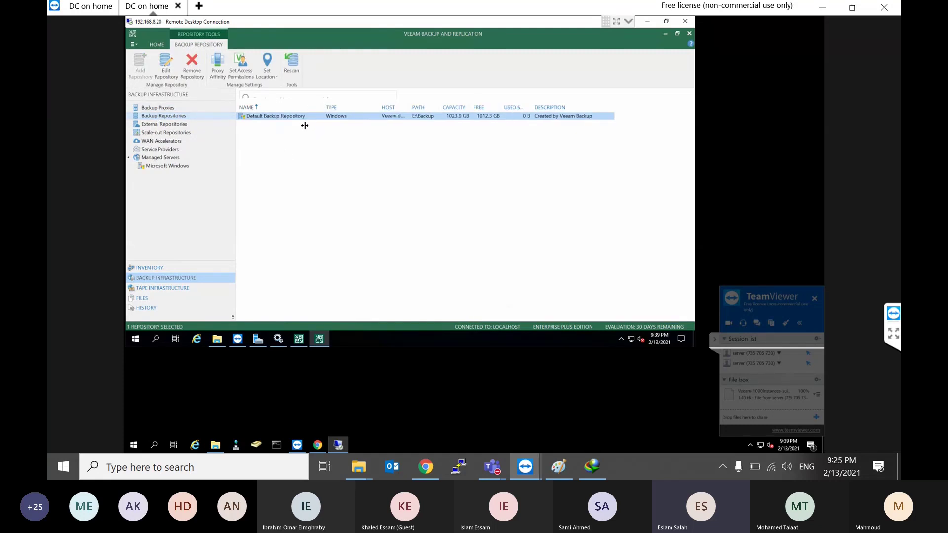
left_click(286, 152)
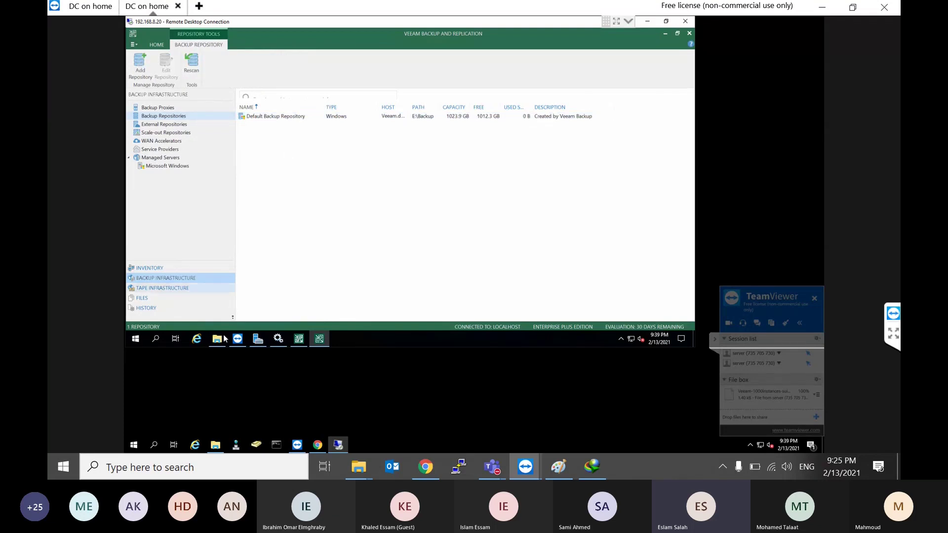
Step: Browse New Volume (E:) in File Explorer, then return to the Default Backup Repository in Veeam
left_click(217, 345)
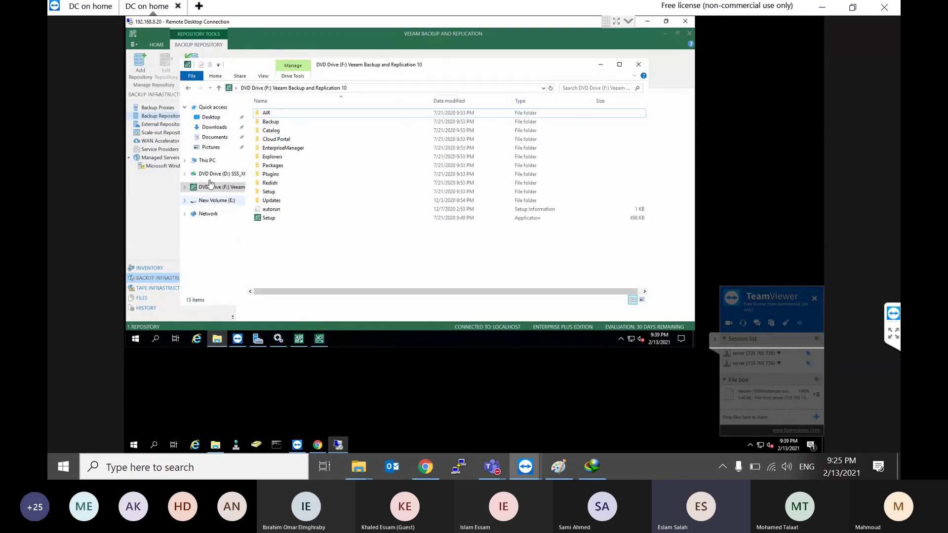
left_click(208, 161)
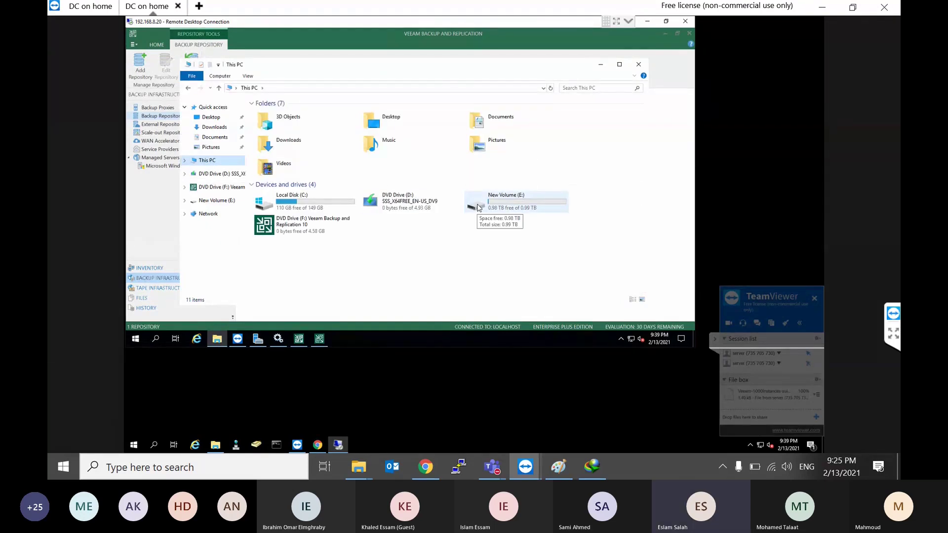
double_click(496, 200)
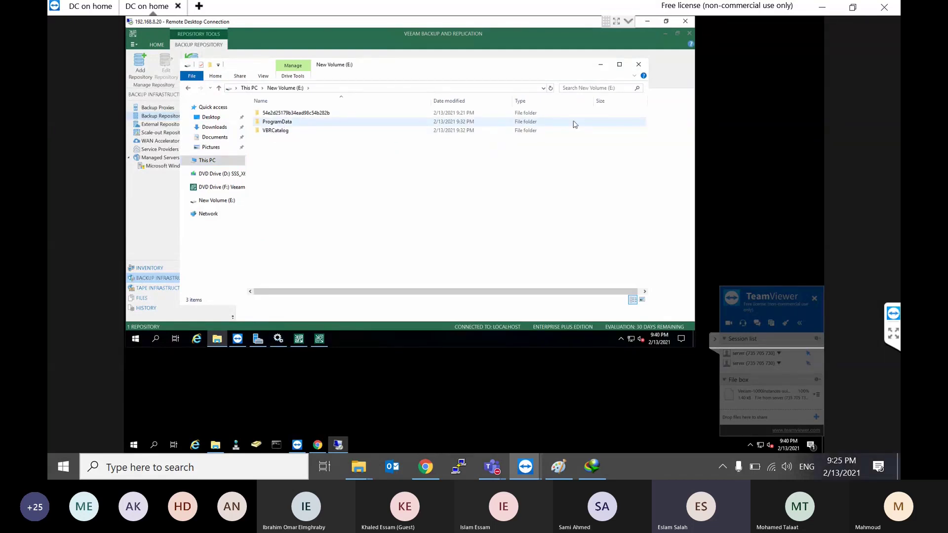
left_click(603, 66)
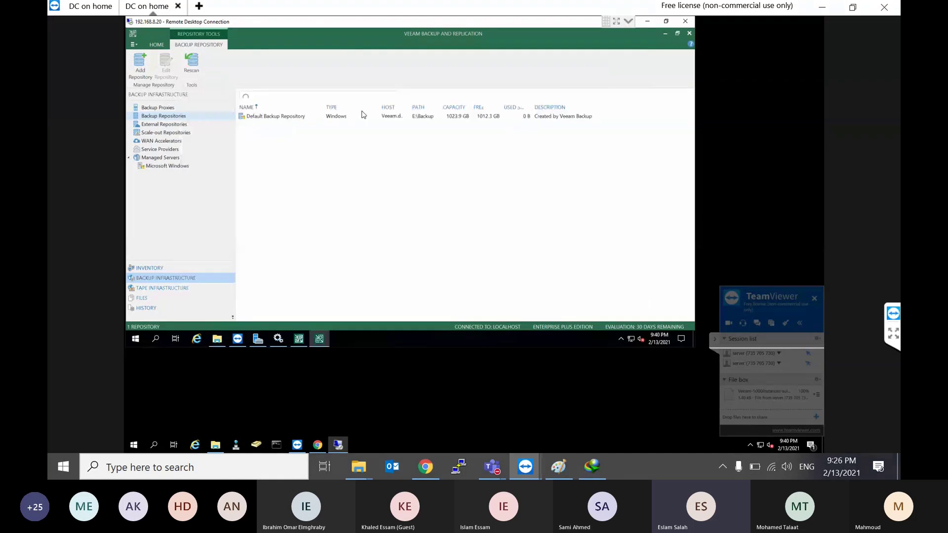
left_click(279, 118)
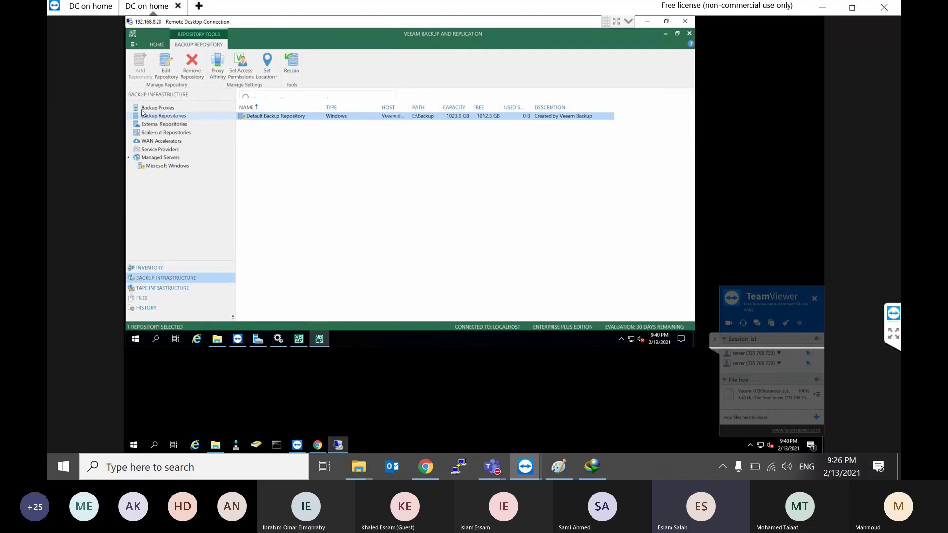
Step: From the Backup Repositories node, start the Add backup repository wizard
left_click(171, 115)
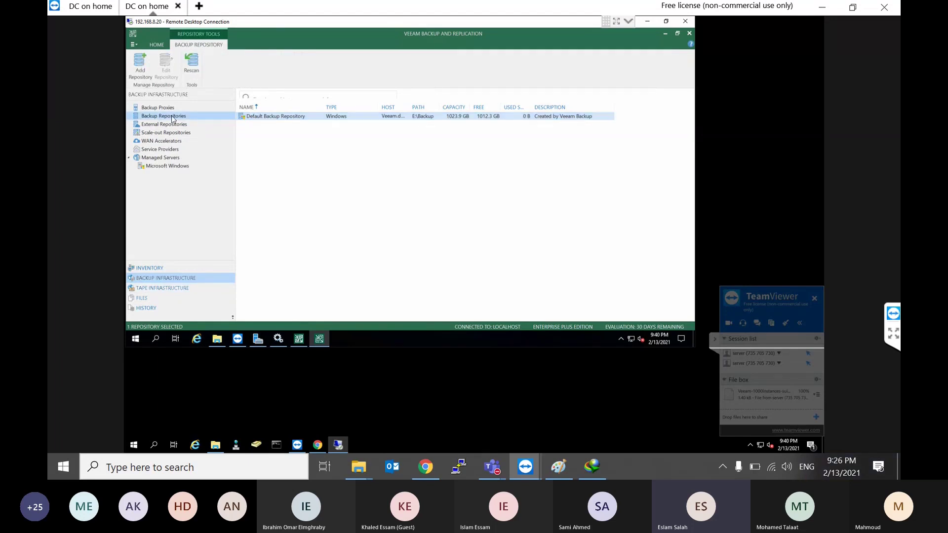
left_click(266, 142)
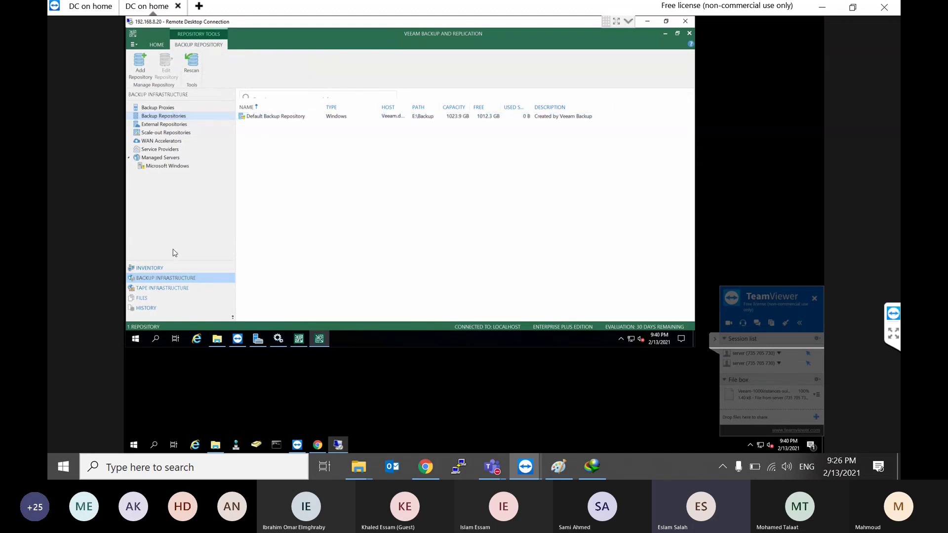
left_click(285, 117)
left_click(272, 148)
right_click(166, 121)
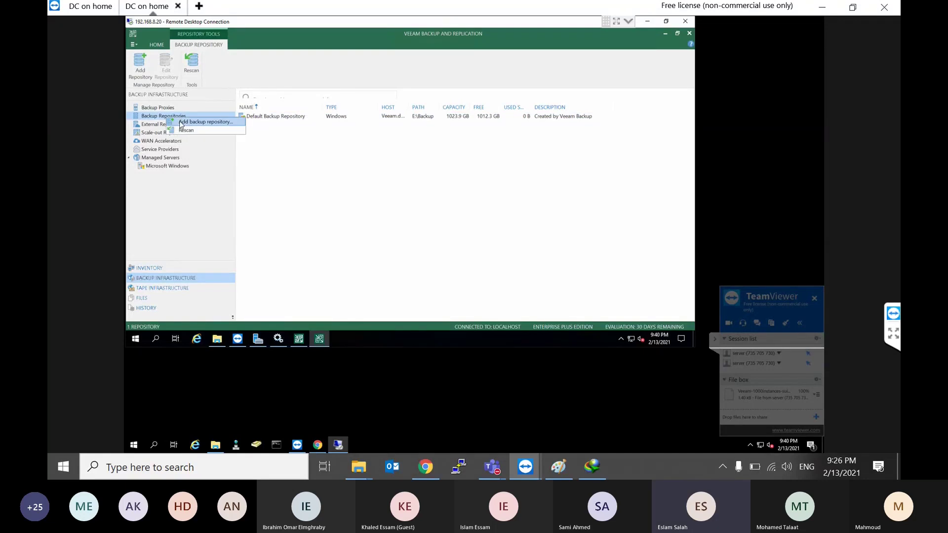
left_click(186, 122)
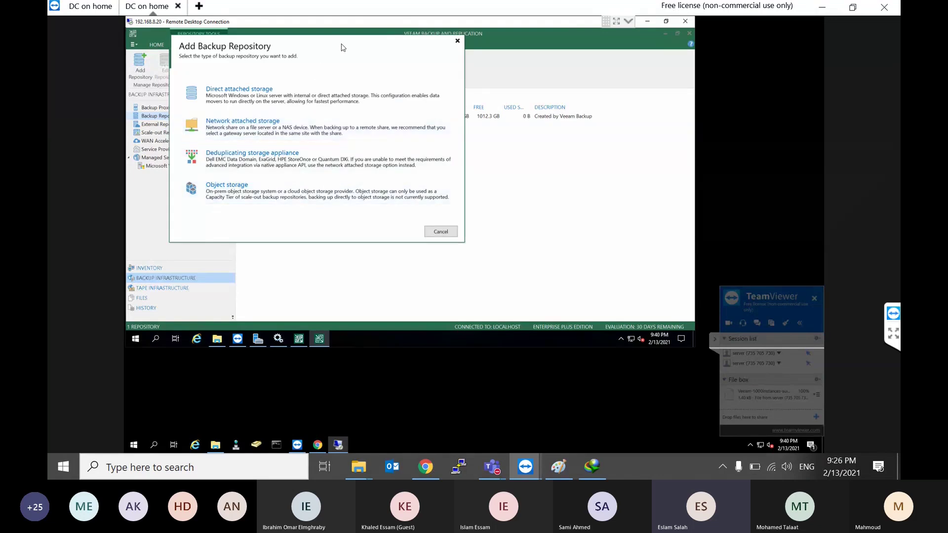
Step: Choose Direct attached storage as the repository type, then bring up the Paint diagram
left_click_drag(341, 45, 364, 51)
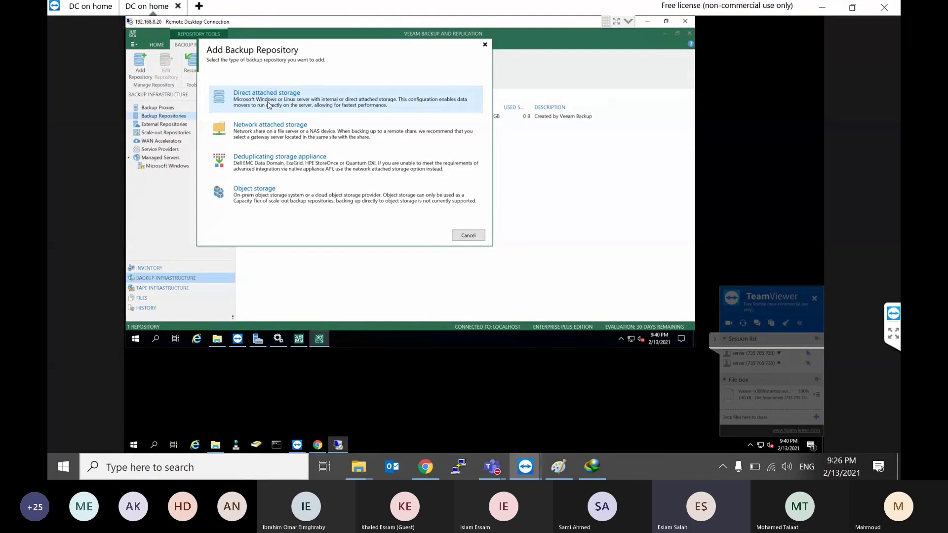
left_click(268, 105)
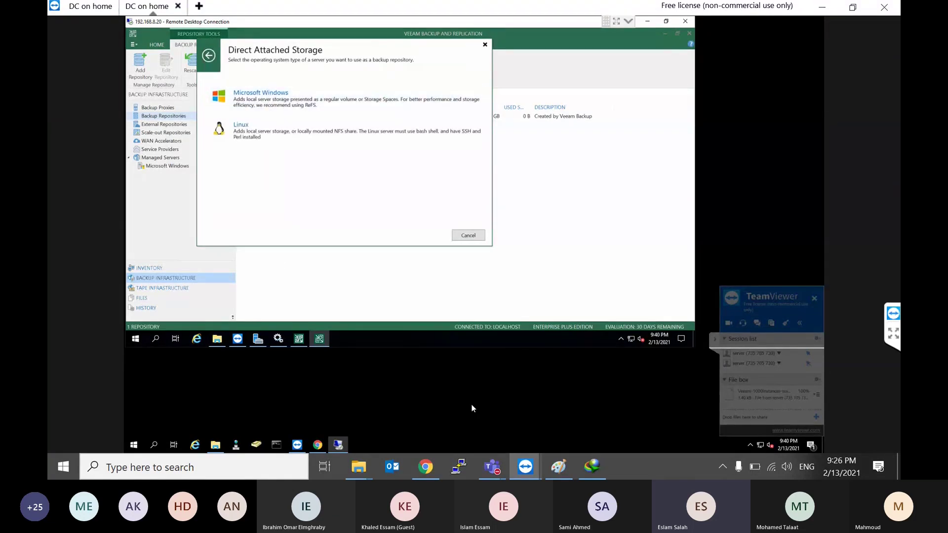
left_click(570, 469)
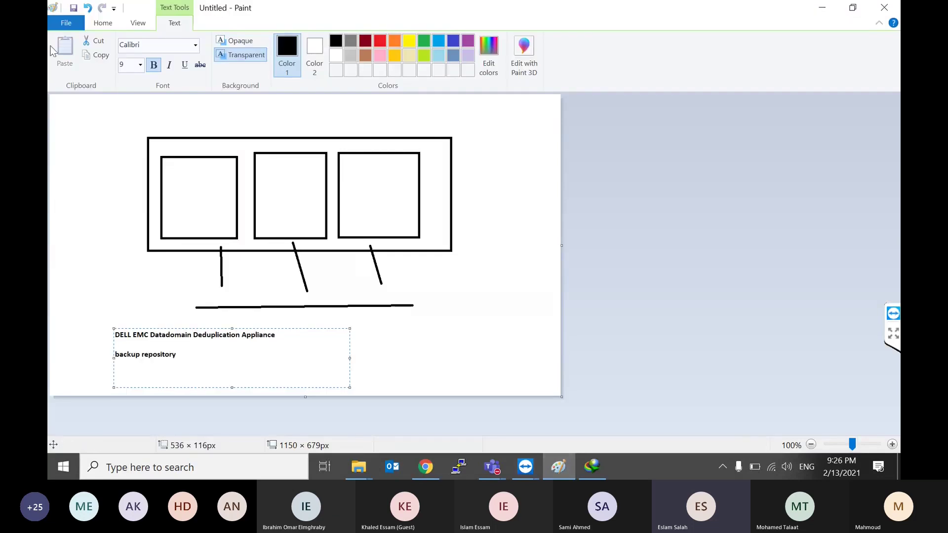
Step: Start a new unsaved Paint picture and draw two side-by-side rectangles
left_click(71, 24)
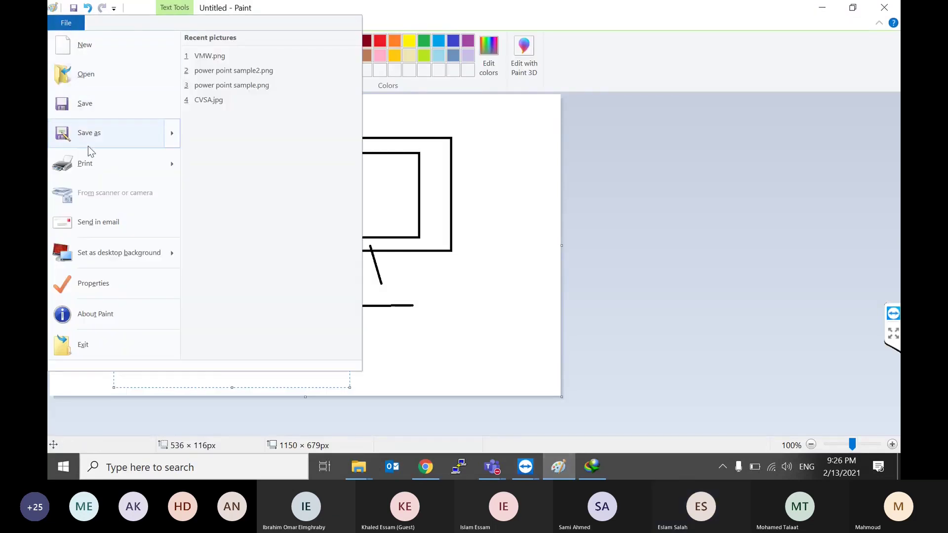
left_click(102, 53)
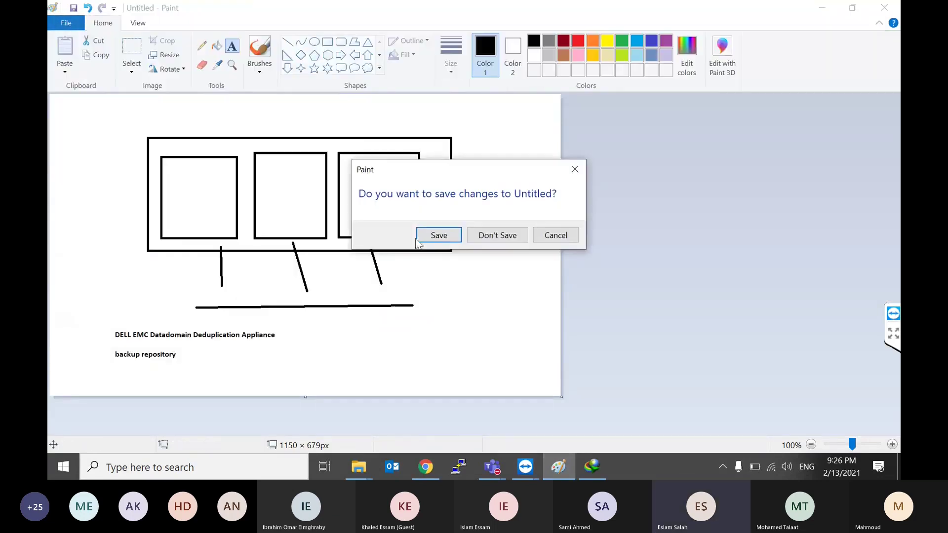
left_click(472, 240)
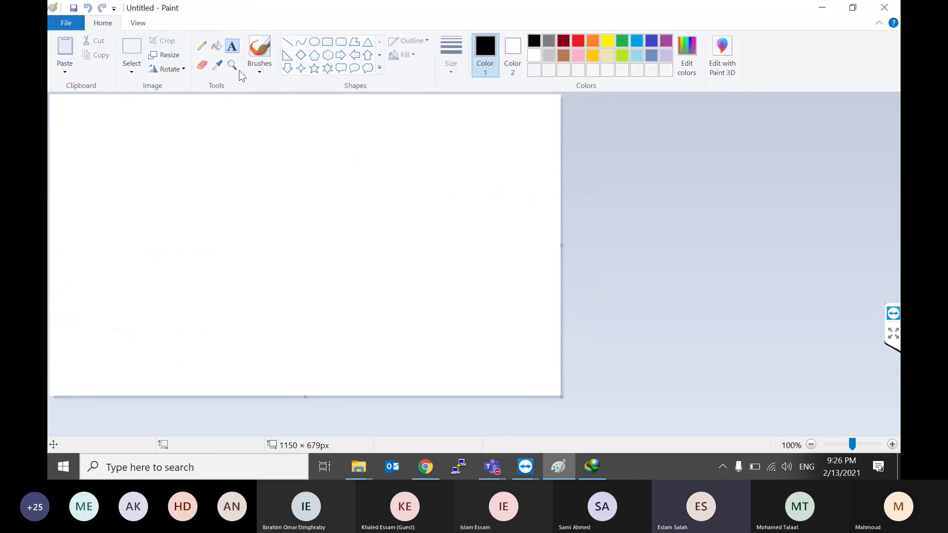
left_click(327, 41)
left_click_drag(175, 155, 78, 317)
mouse_move(426, 161)
left_mouse_down()
mouse_move(330, 323)
mouse_move(257, 319)
left_mouse_up()
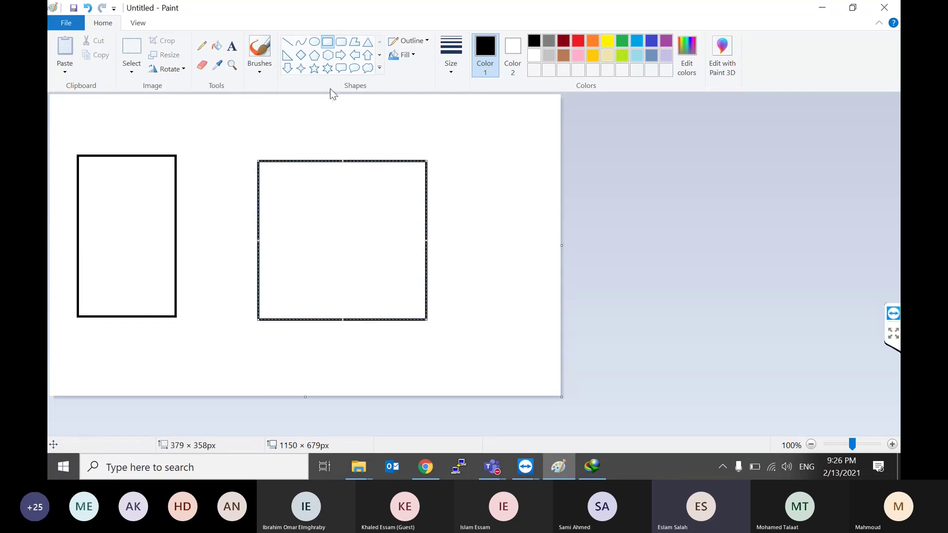
left_click(253, 123)
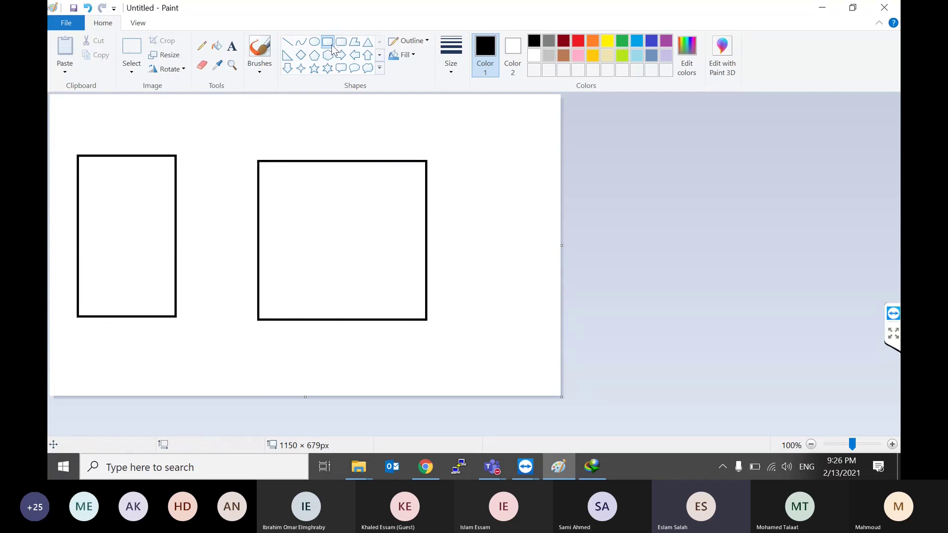
Step: Label the right rectangle 10.10.100.50 with C: and D:, then return to Veeam
left_click(231, 46)
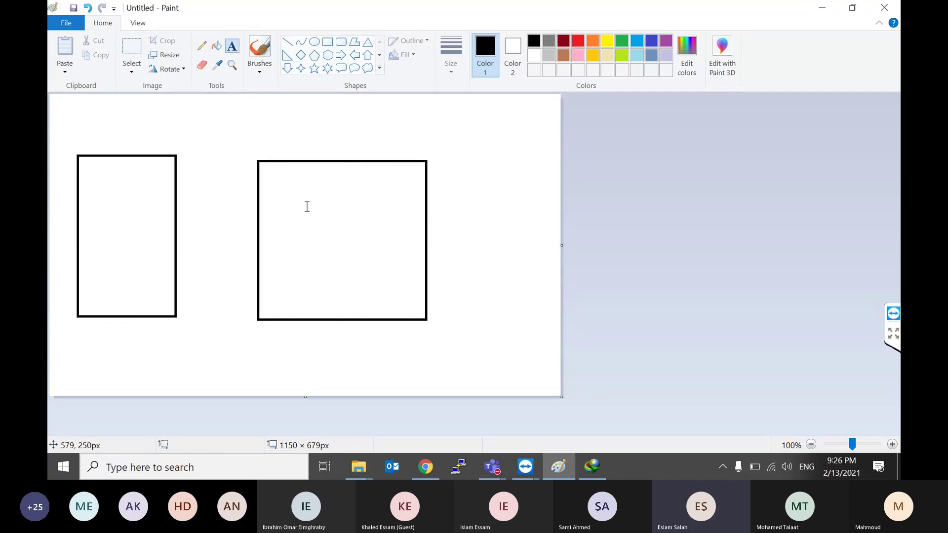
left_click(274, 181)
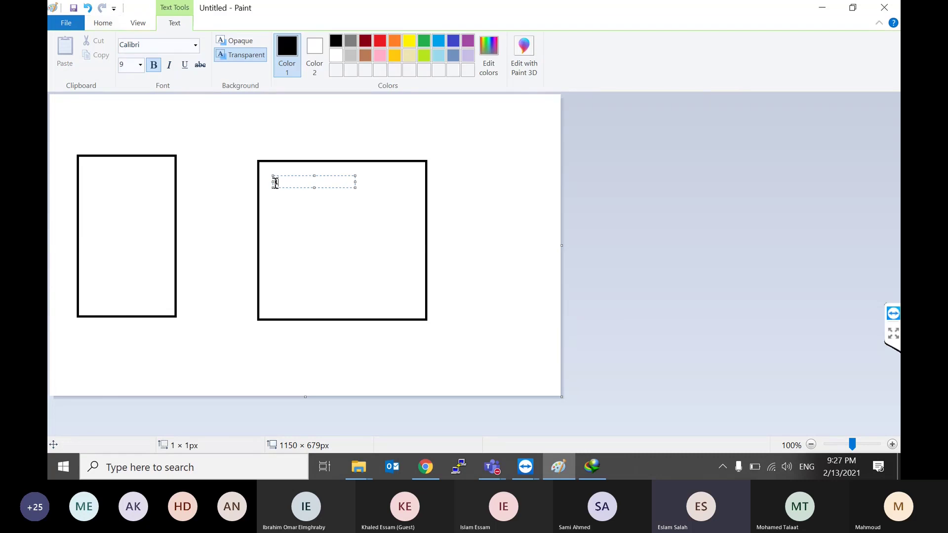
type("10.101.")
type("00.50")
key("Return")
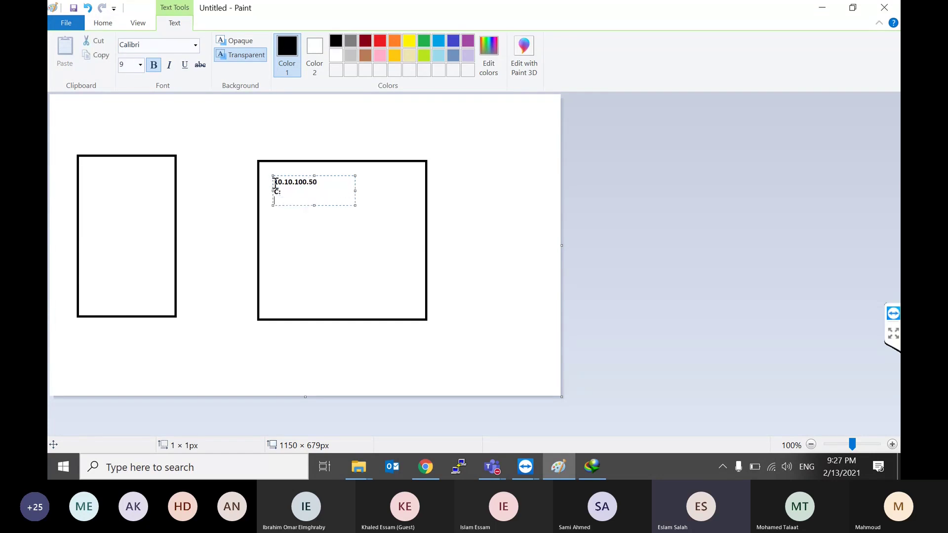
type(":")
left_click(276, 206)
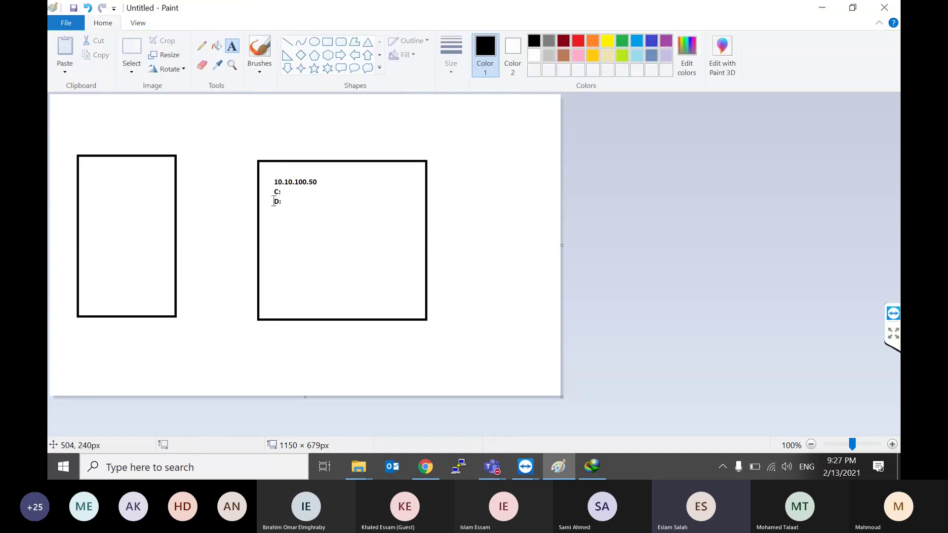
left_click_drag(274, 202, 307, 201)
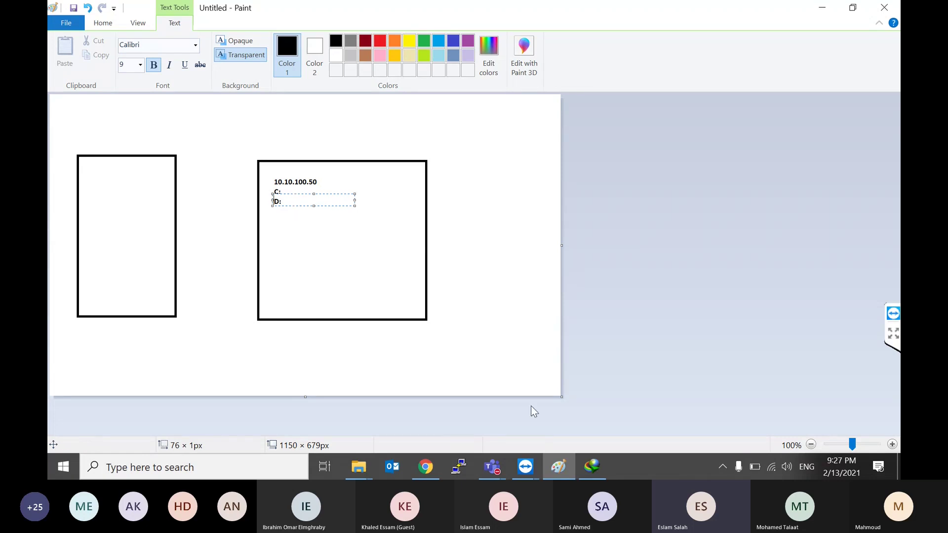
left_click(525, 467)
left_click(576, 386)
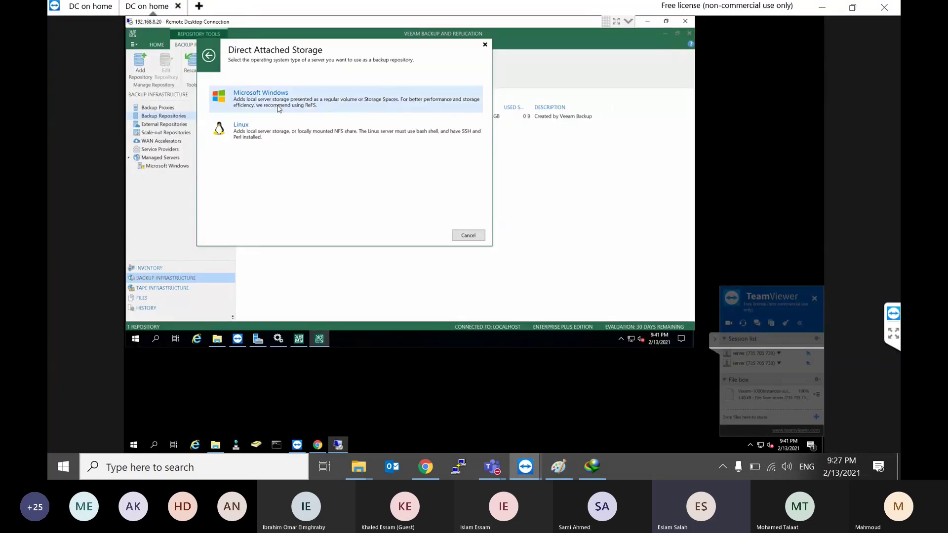
Step: Pick Microsoft Windows, name the repository 'Local on S2', and begin adding a repository server
left_click(278, 108)
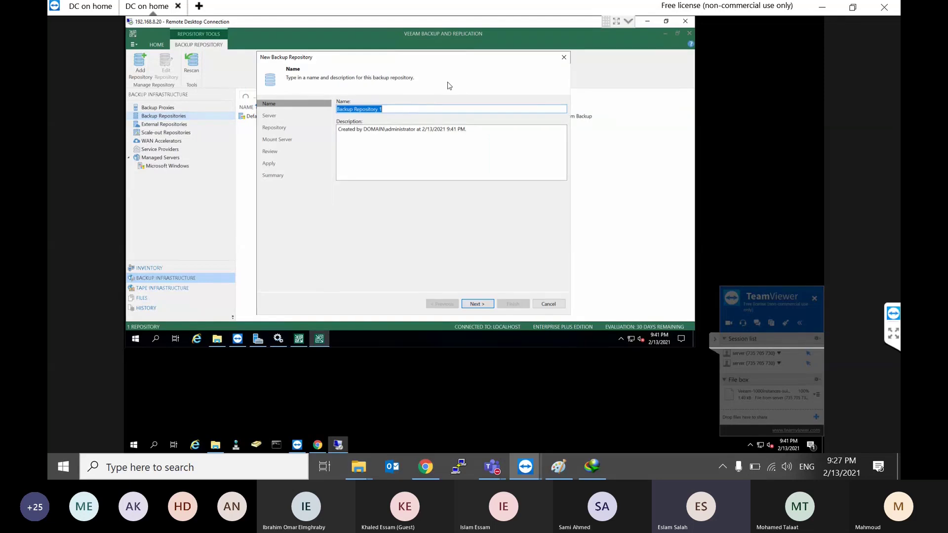
type("Local on ")
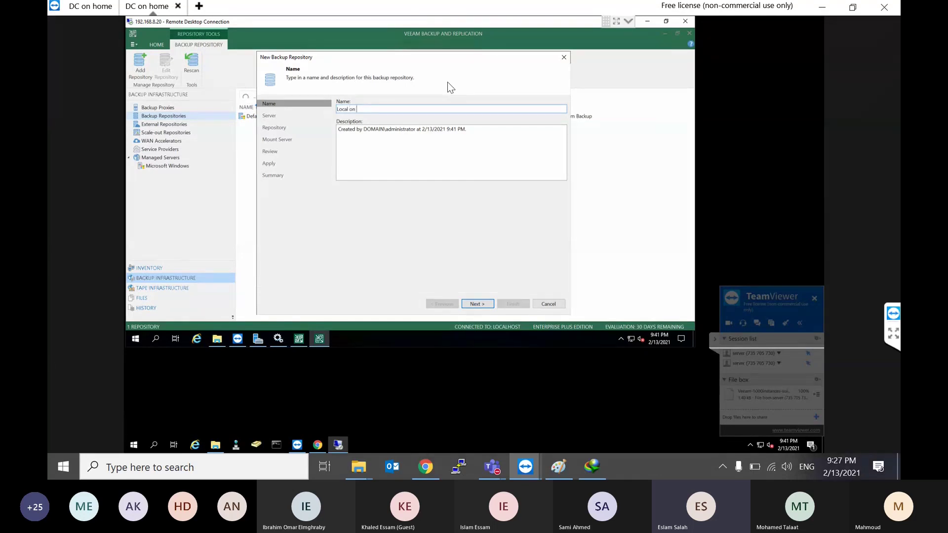
type("52")
left_click(477, 303)
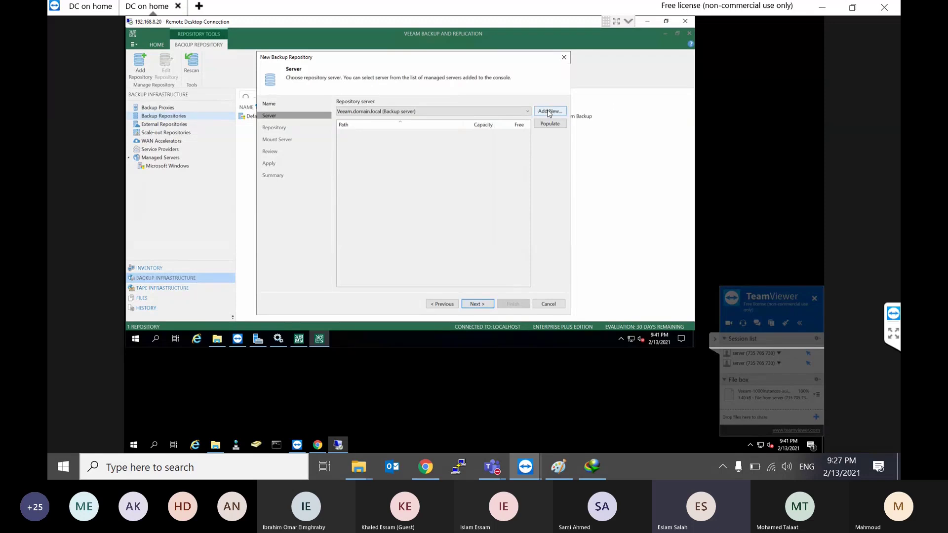
left_click(548, 113)
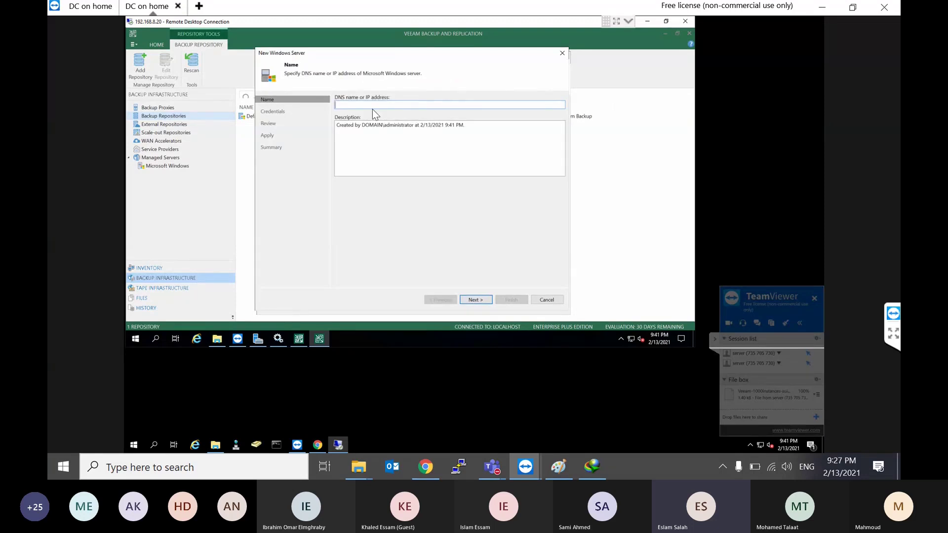
Step: Enter the server IP, add the domain administrator's username and password, and reach the Review page
type("192.168.8.52")
left_click(475, 300)
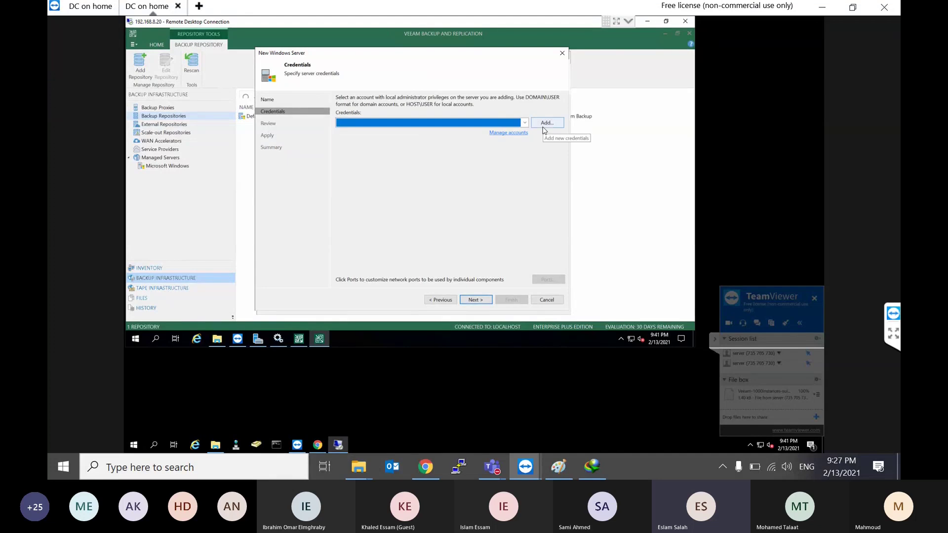
left_click(545, 125)
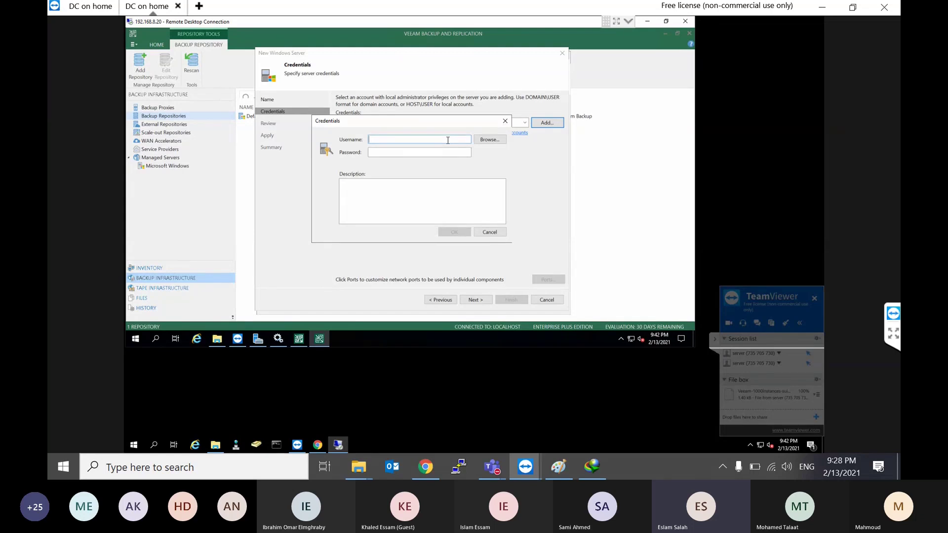
type("a")
type("omain")
type("\\adminis")
type("trator")
key("Tab")
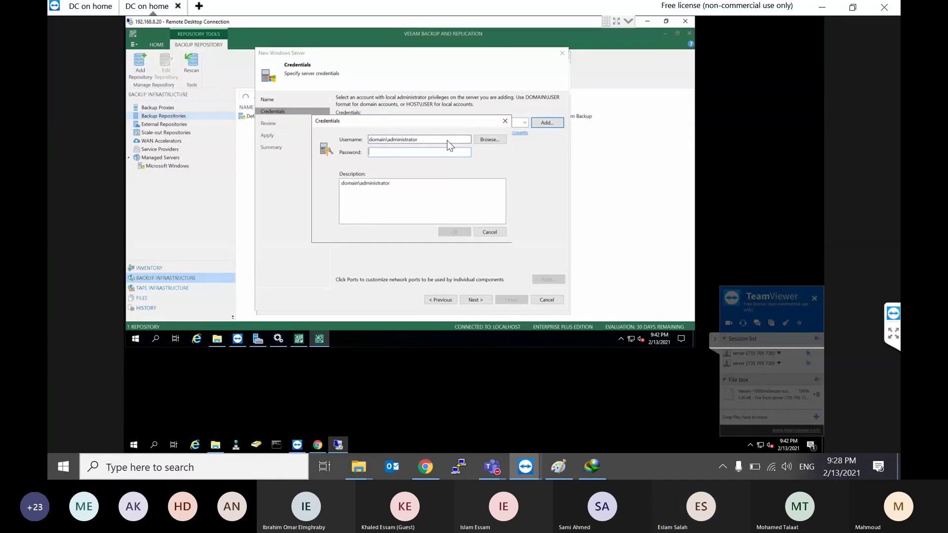
type("P@ssw0rd")
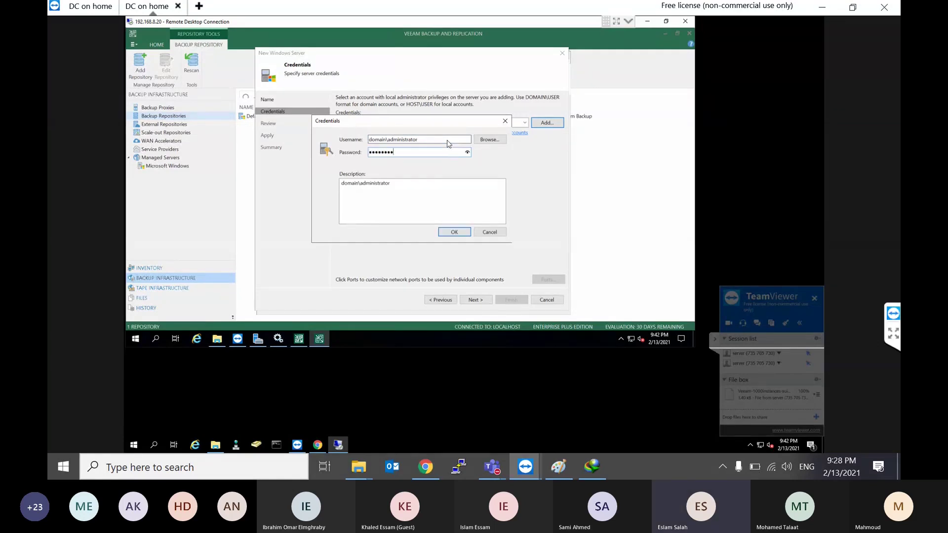
key("Return")
left_click(475, 300)
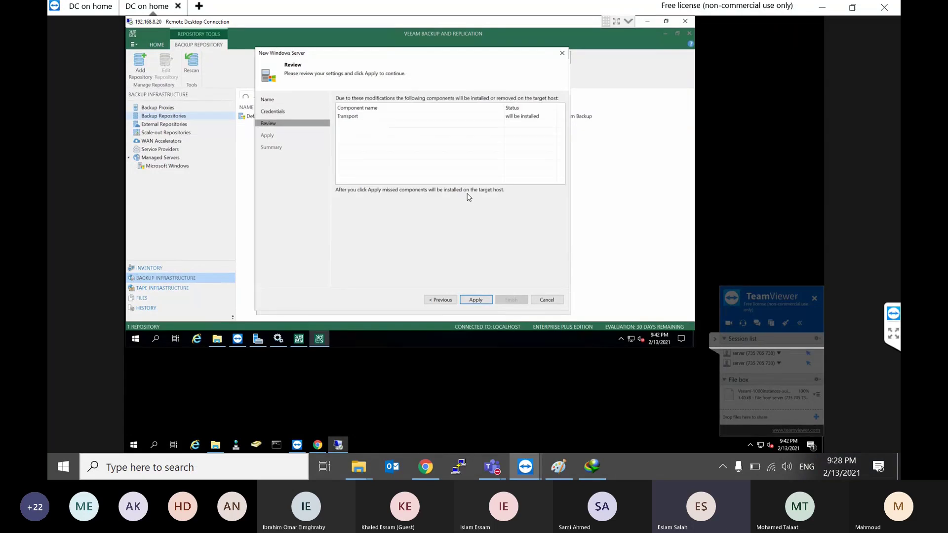
Step: Install Transport on 192.168.8.52 and finish registering it as the repository server
left_click(482, 300)
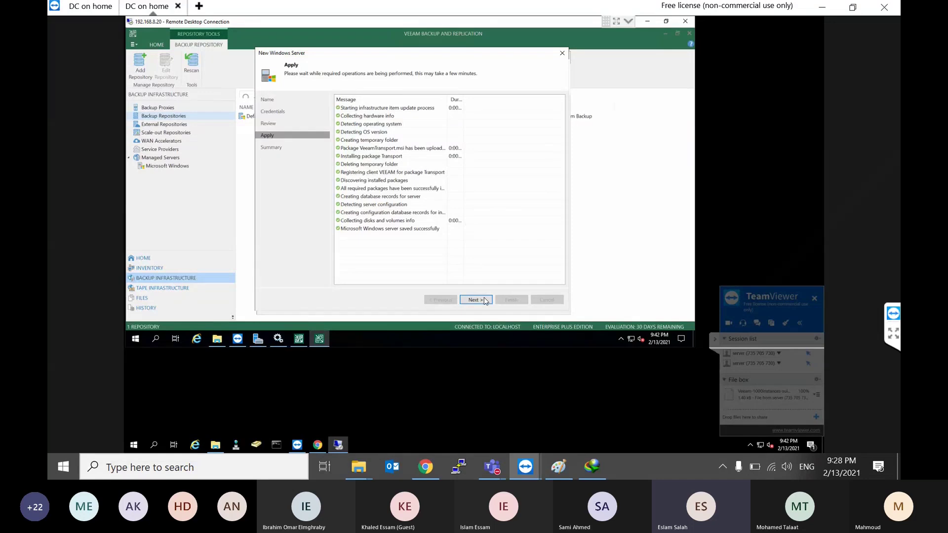
left_click(484, 298)
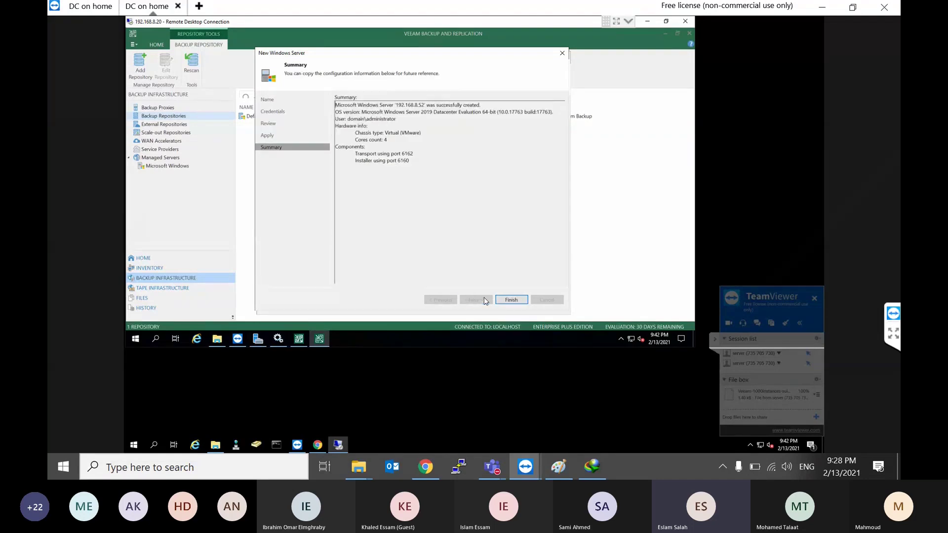
left_click(509, 300)
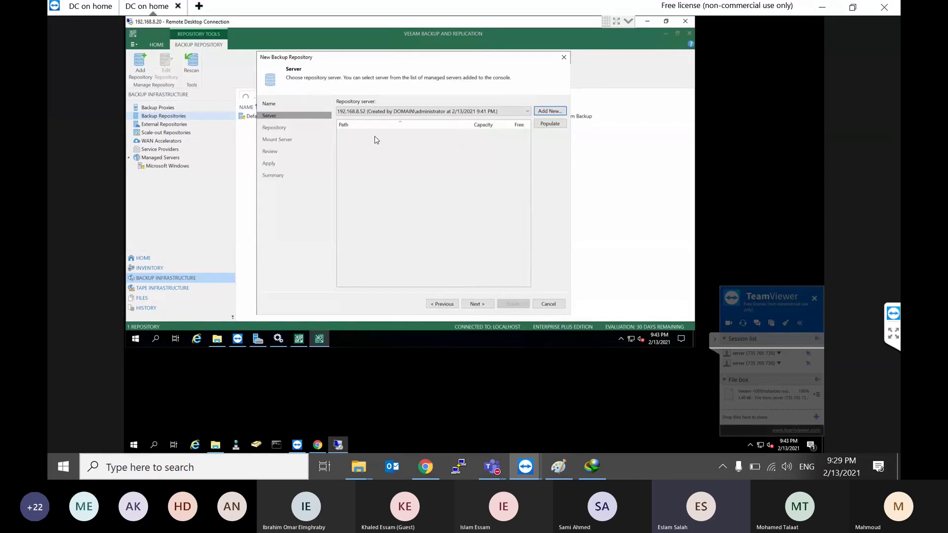
Step: Populate the server's volumes, select the E:\ drive, and continue to the Repository step
left_click(556, 126)
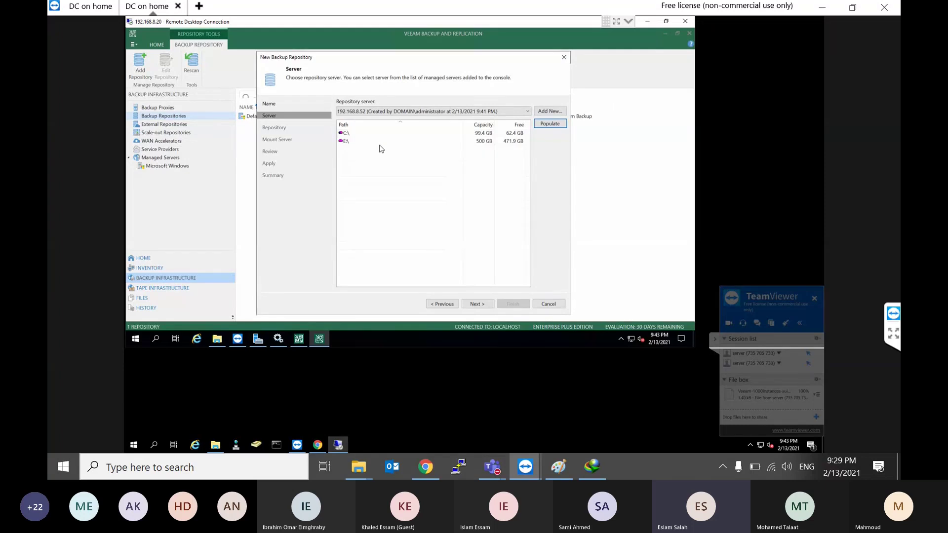
left_click(351, 143)
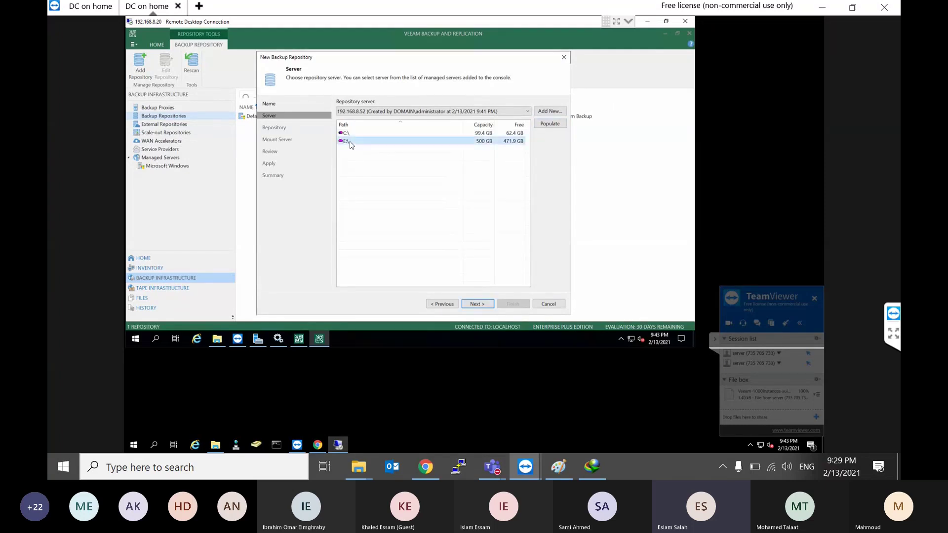
left_click(471, 306)
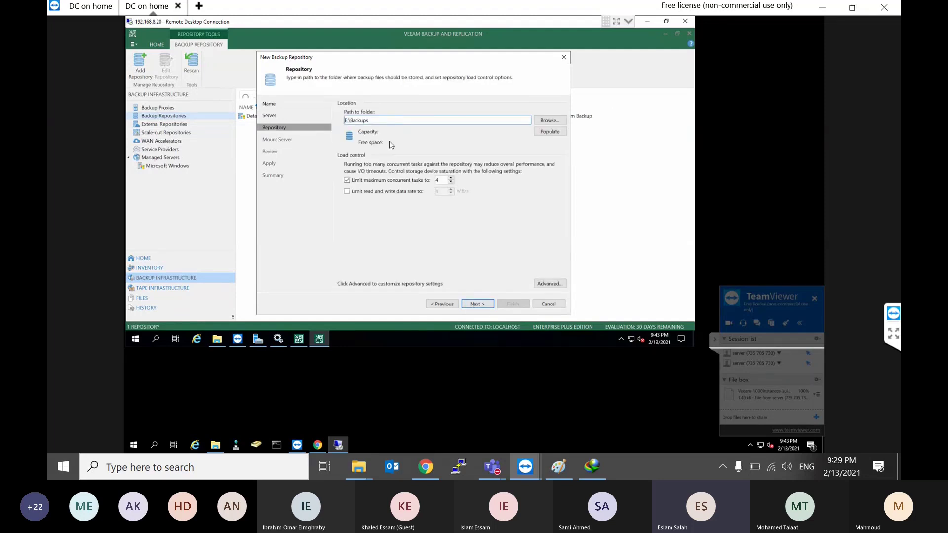
Step: Keep E:\Backups as the repository folder and confirm its 500 GB capacity
left_click_drag(366, 121, 344, 122)
left_click(454, 118)
left_click(548, 132)
left_click_drag(447, 56, 466, 61)
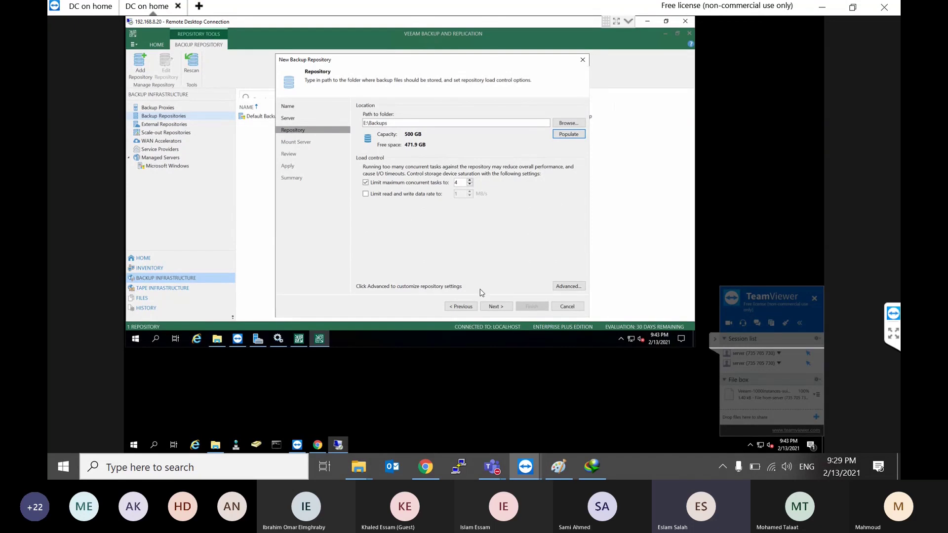
left_click(495, 307)
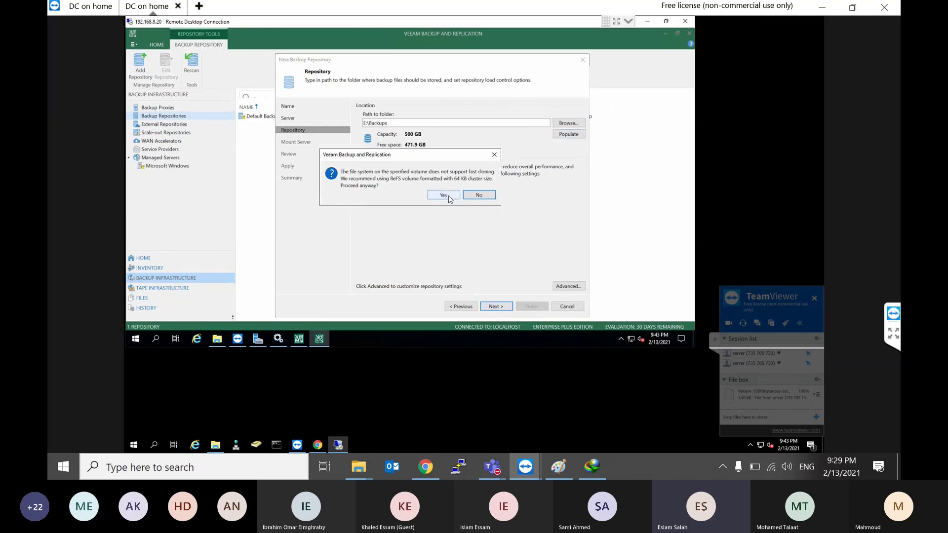
Step: Accept the fast-cloning warning and keep 192.168.8.52 as the mount server
left_click(449, 199)
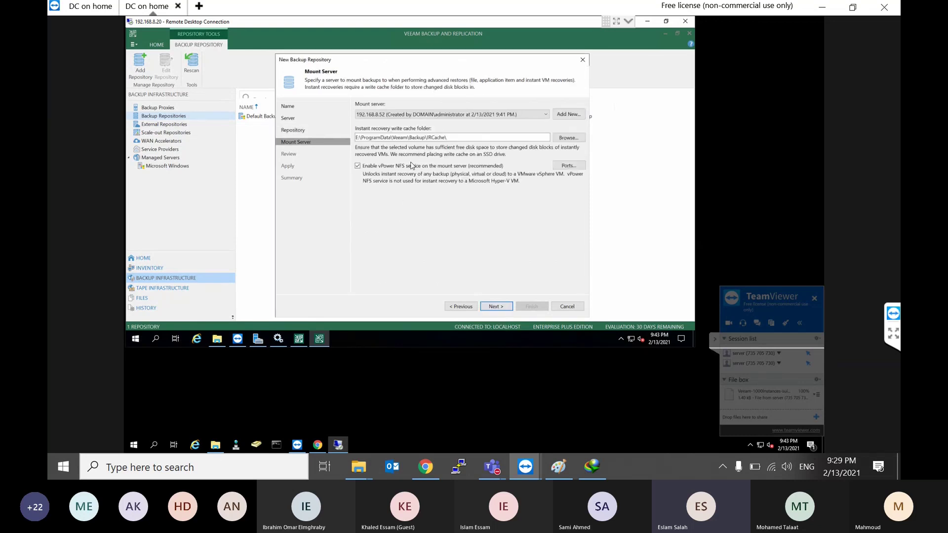
left_click(498, 117)
left_click(482, 118)
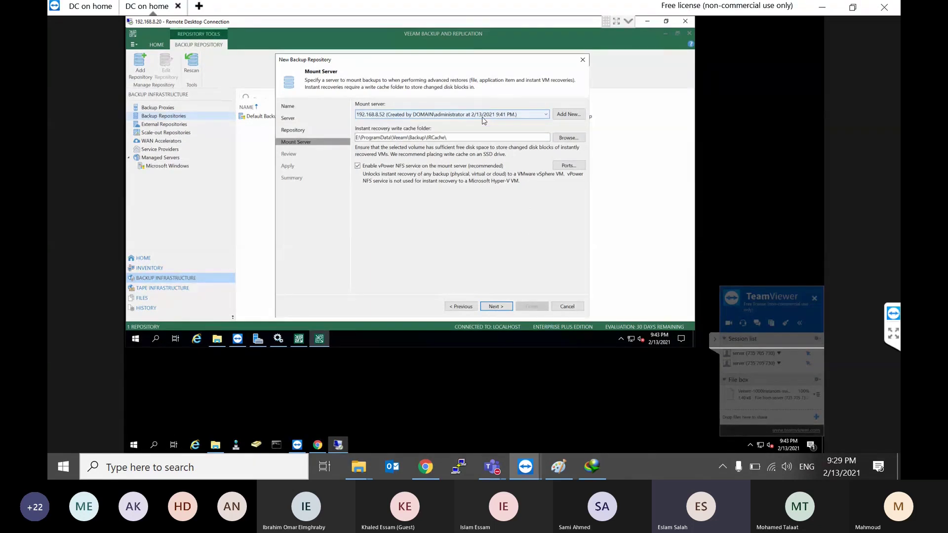
left_click(483, 117)
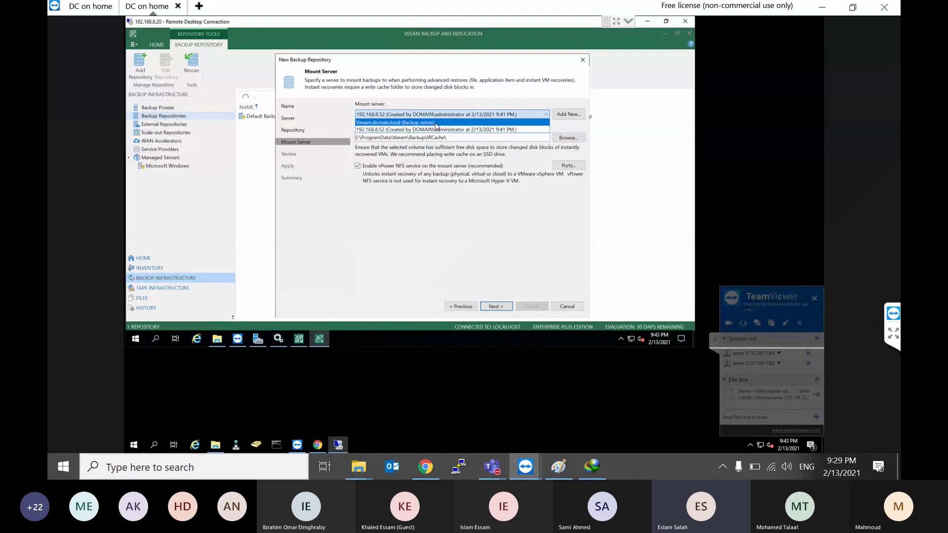
Step: Back in Paint, commit the pending text and cancel starting a new picture
left_click(557, 464)
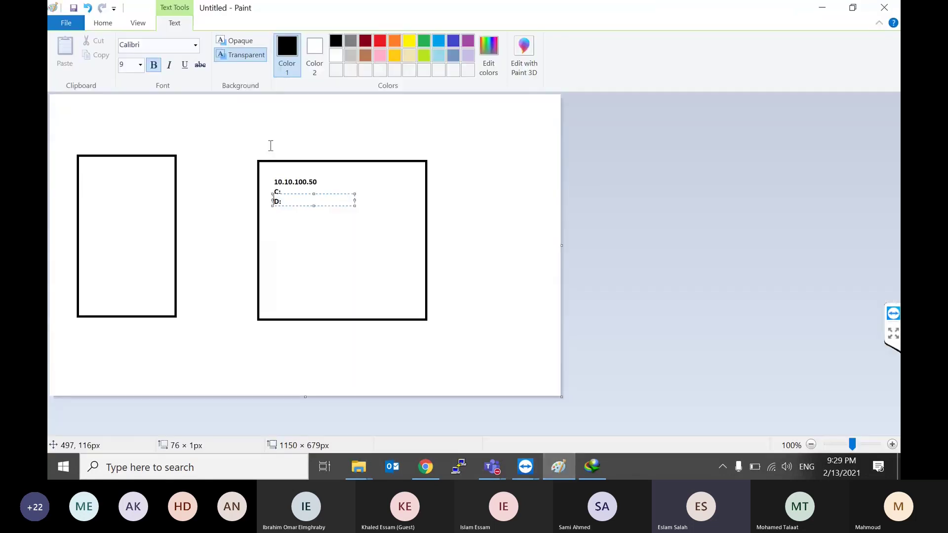
left_click(298, 144)
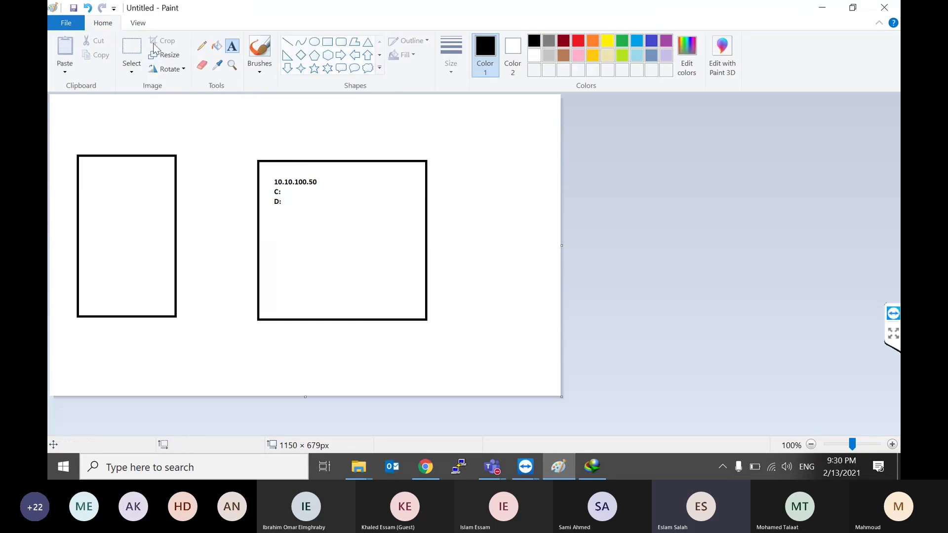
left_click(74, 24)
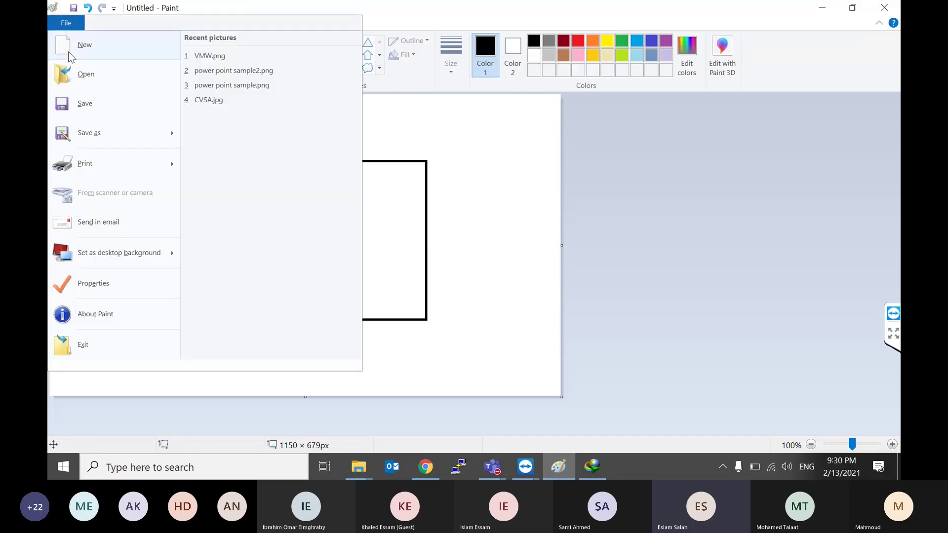
left_click(130, 46)
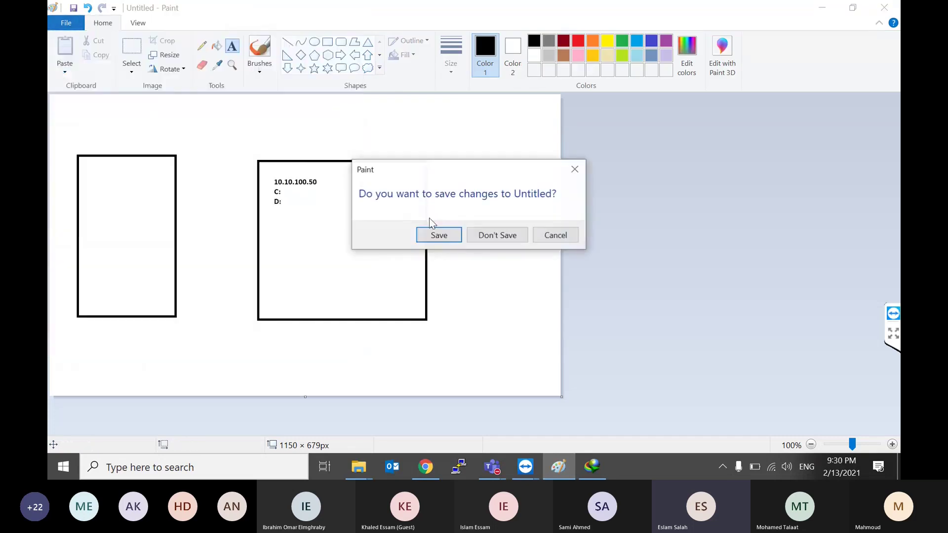
left_click(553, 236)
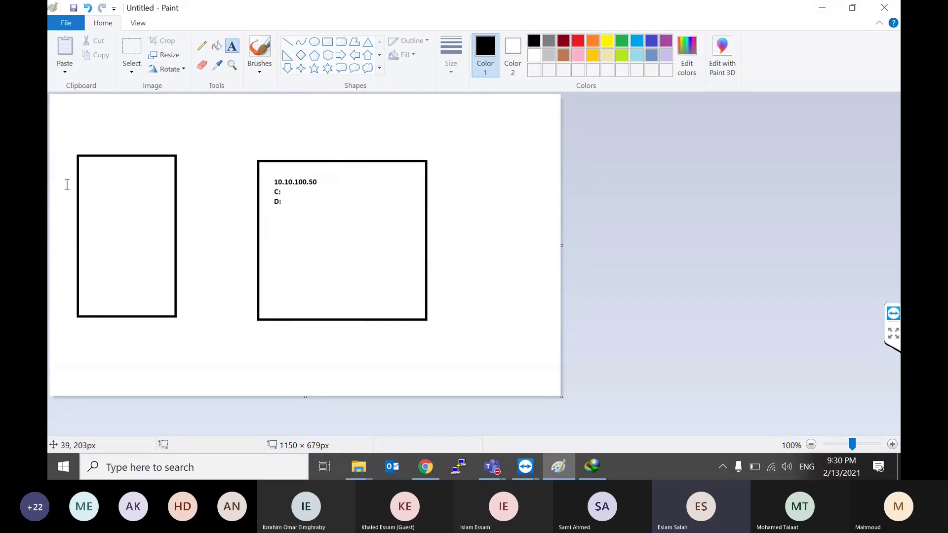
Step: Label the left rectangle 'VBR'
left_click(79, 173)
left_click(102, 195)
left_click(103, 196)
type("VM")
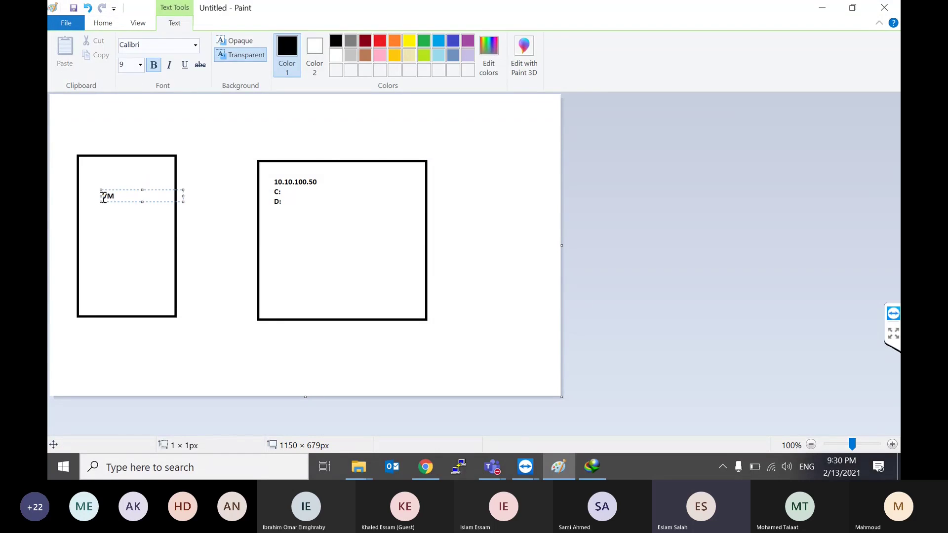
key("BackSpace")
type("BR")
left_click(305, 204)
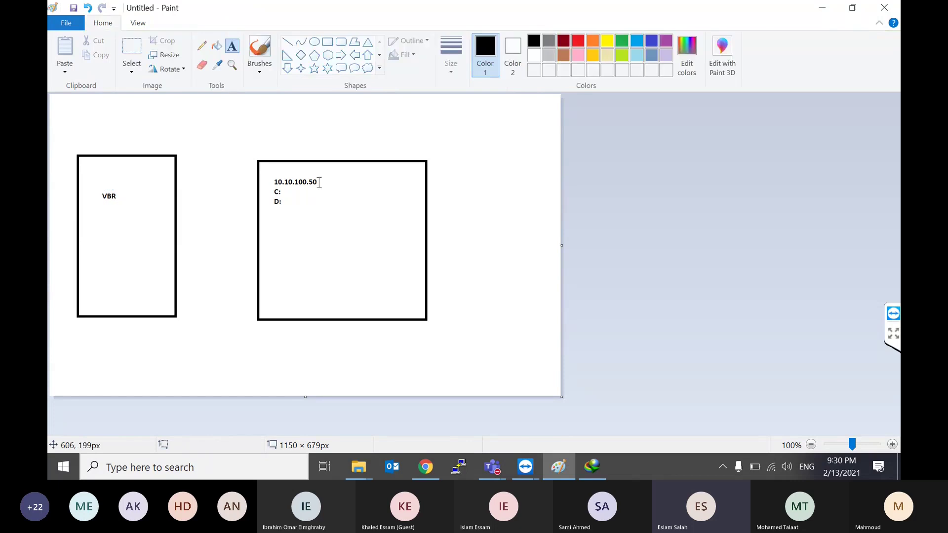
Step: Add 'Veeam Repository GW' and 'Mount Server' labels in the right box, then return to Veeam
left_click(288, 246)
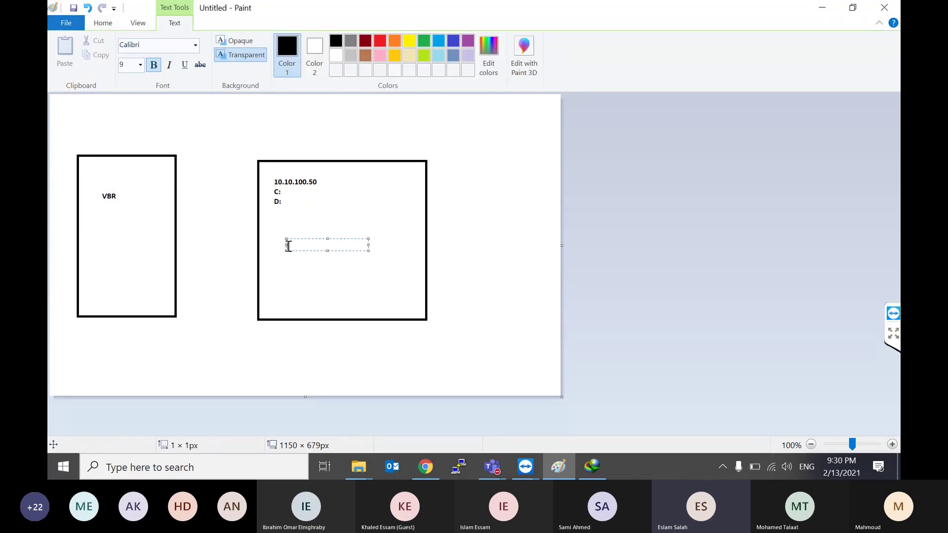
type("7")
key("BackSpace")
type("Veeam Repository GW")
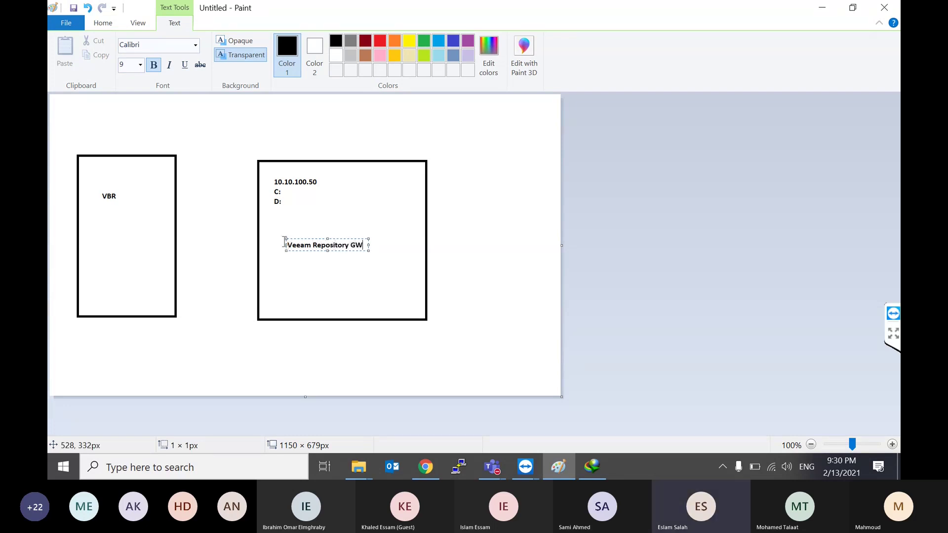
key("Return")
key("Return")
type("Mount Server")
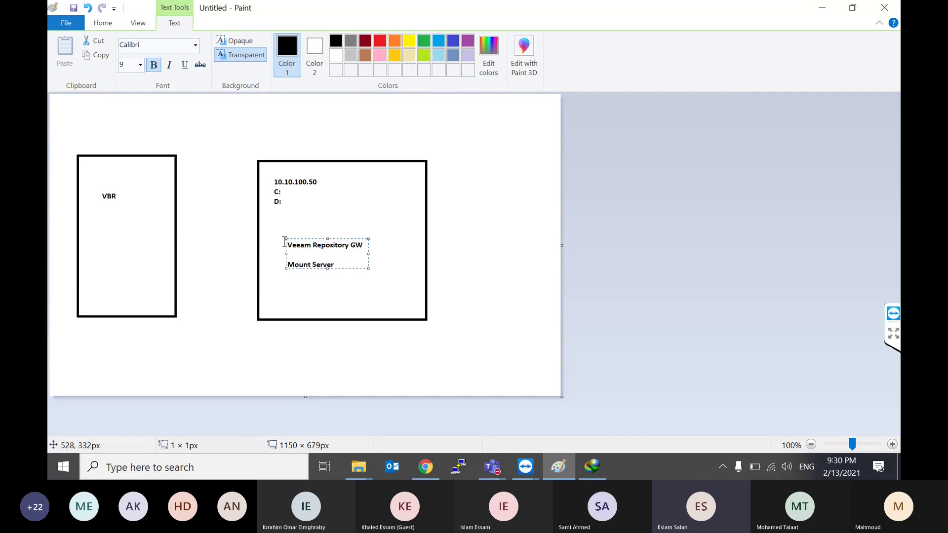
left_click(322, 276)
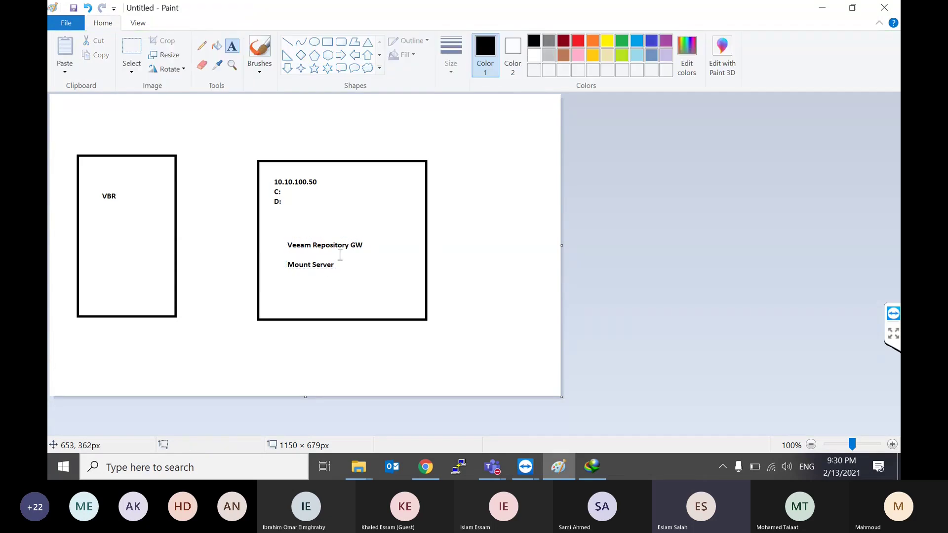
left_click(334, 260)
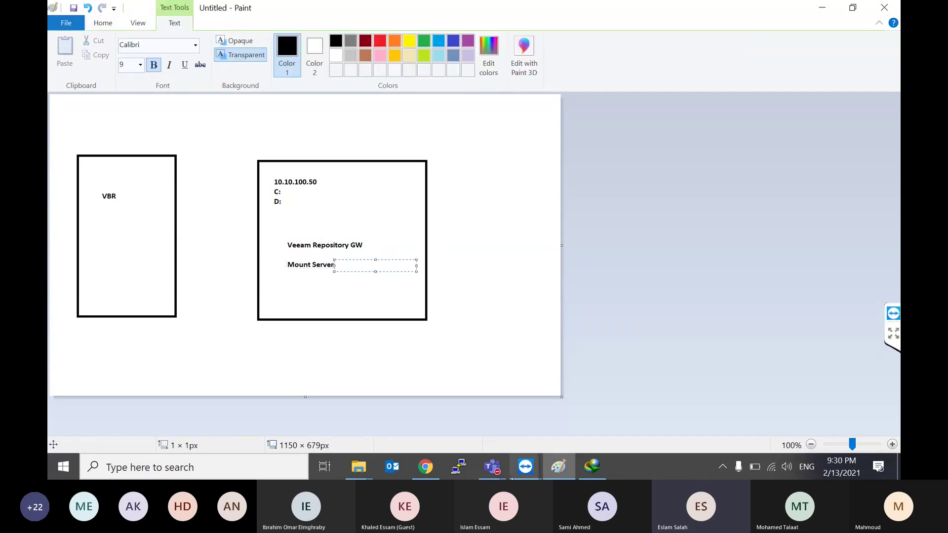
left_click(525, 466)
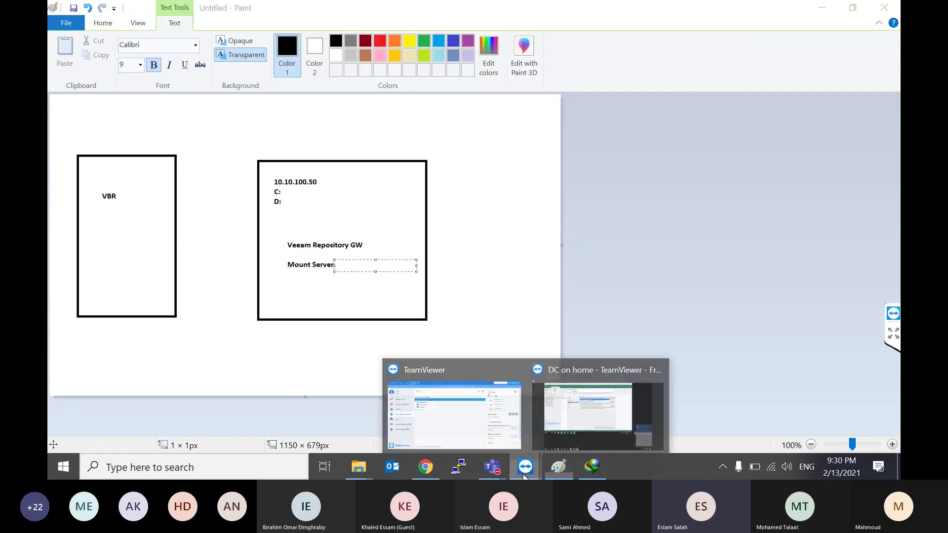
left_click(573, 410)
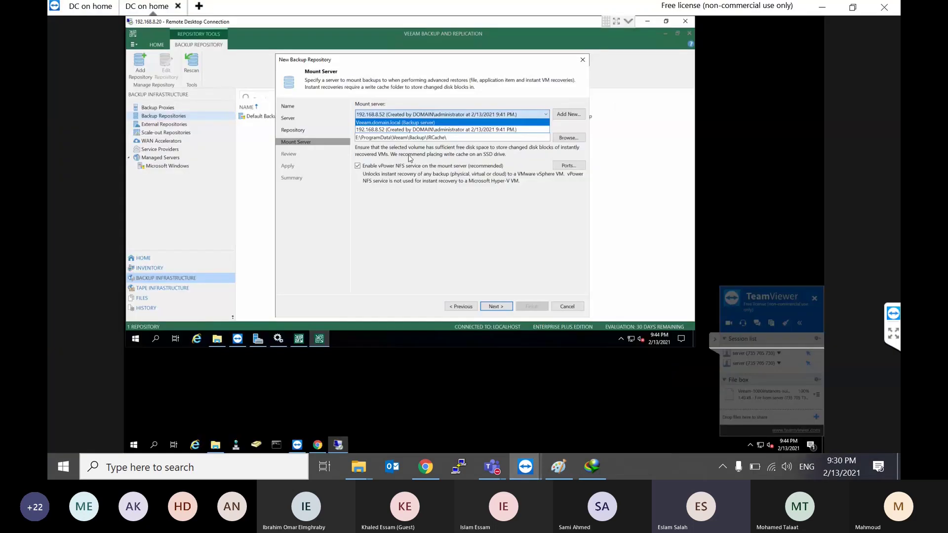
Step: Review the mount server options, keeping 192.168.8.52 as the mount server
left_click(467, 105)
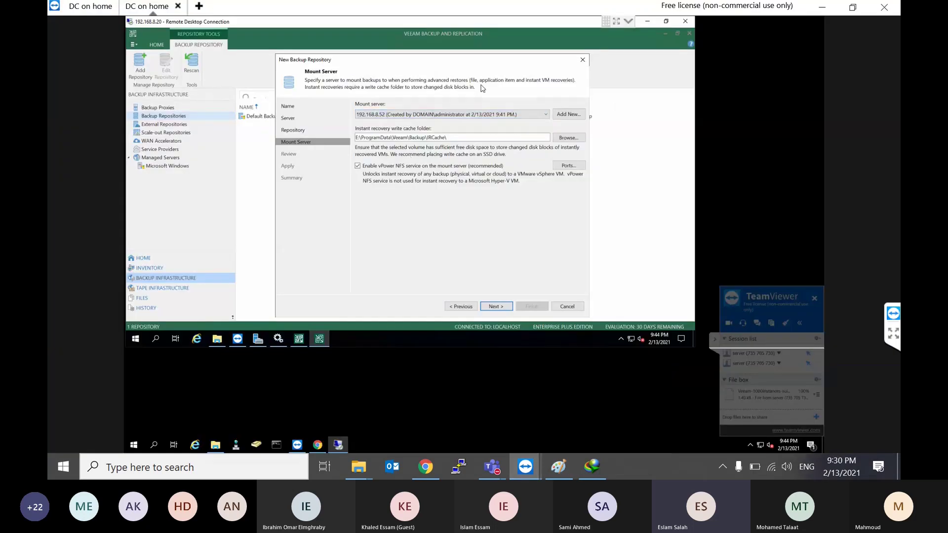
left_click(443, 115)
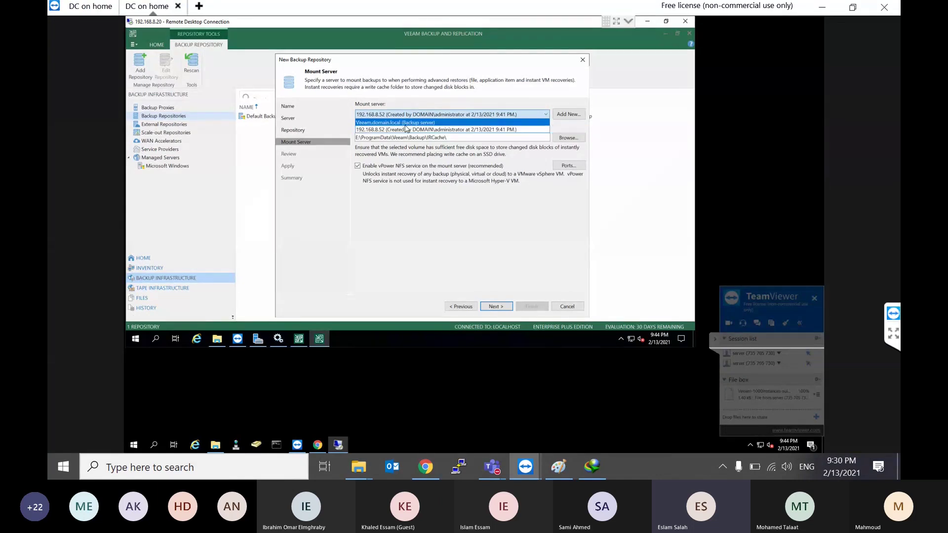
left_click(475, 99)
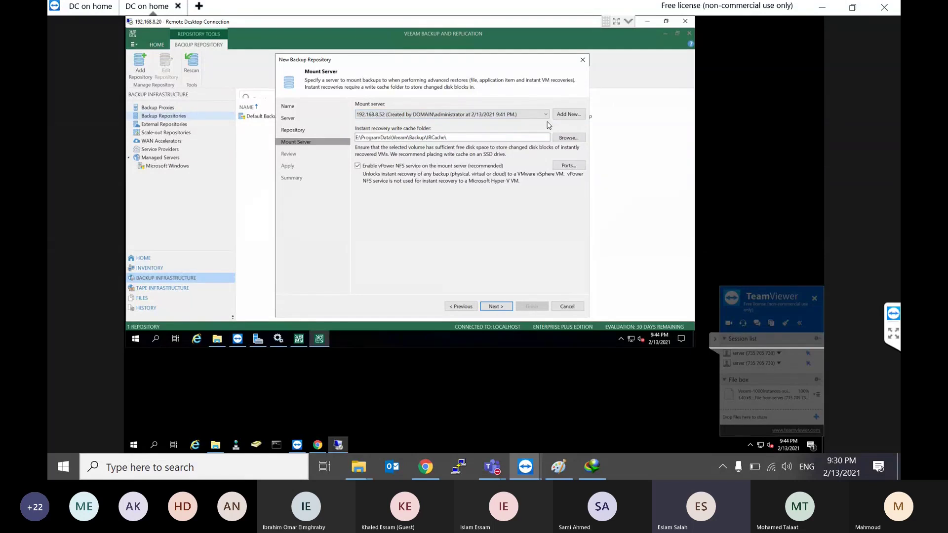
left_click(568, 114)
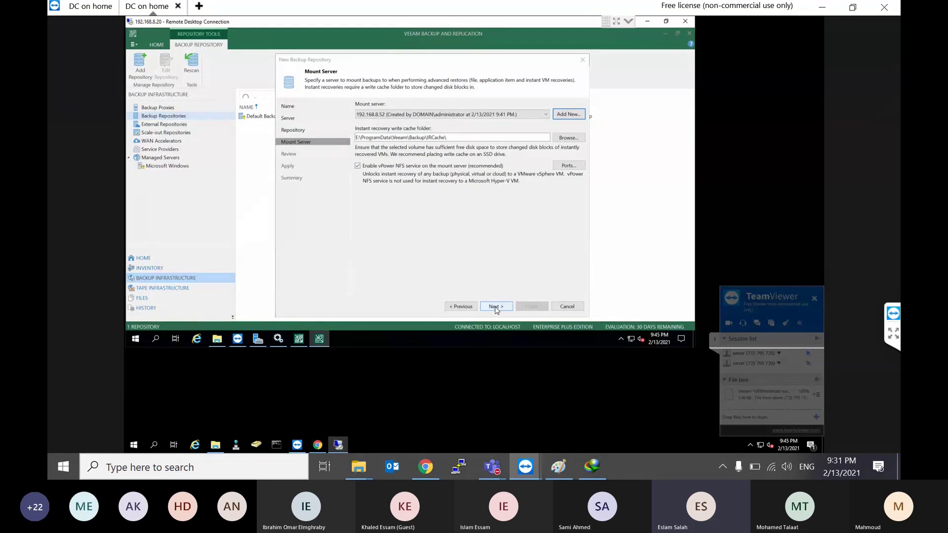
Step: Review the components to install and apply the settings to create the repository
left_click(496, 307)
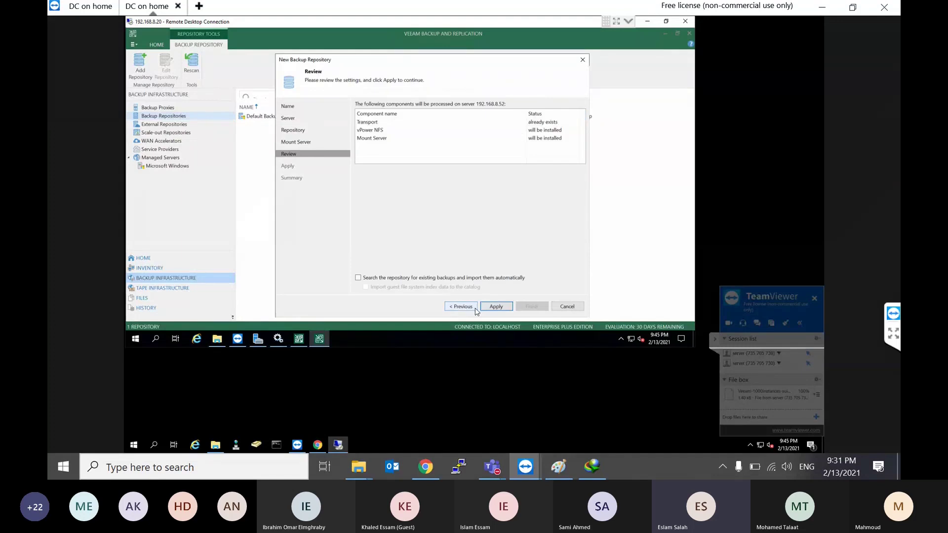
left_click(474, 308)
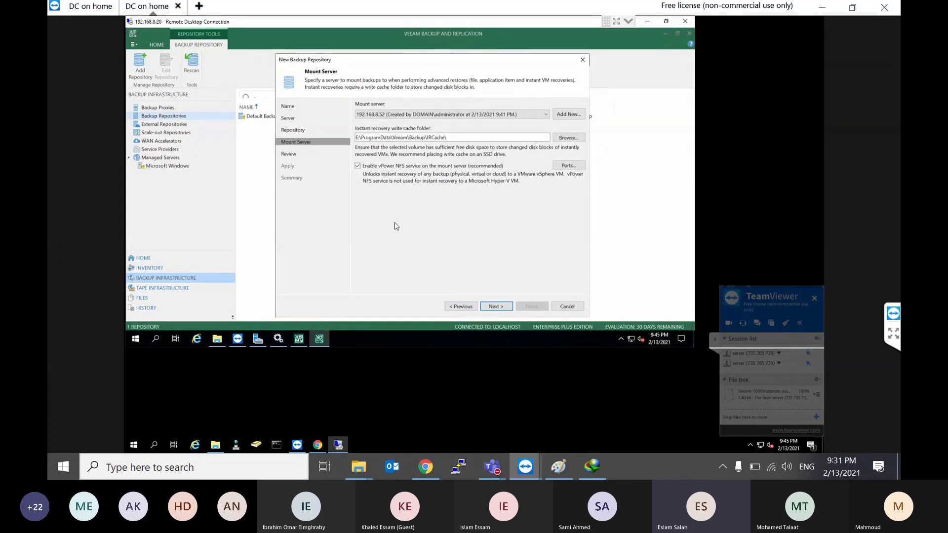
left_click(497, 306)
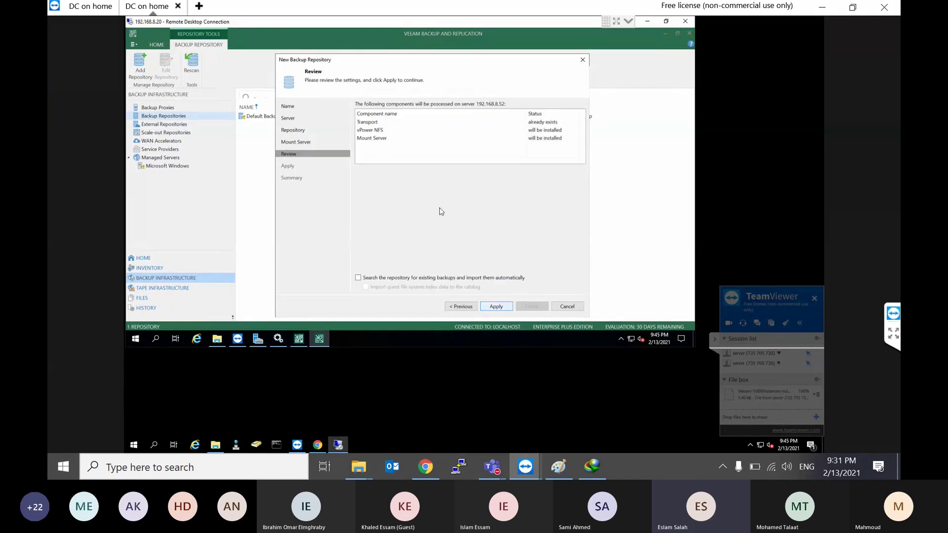
left_click(496, 307)
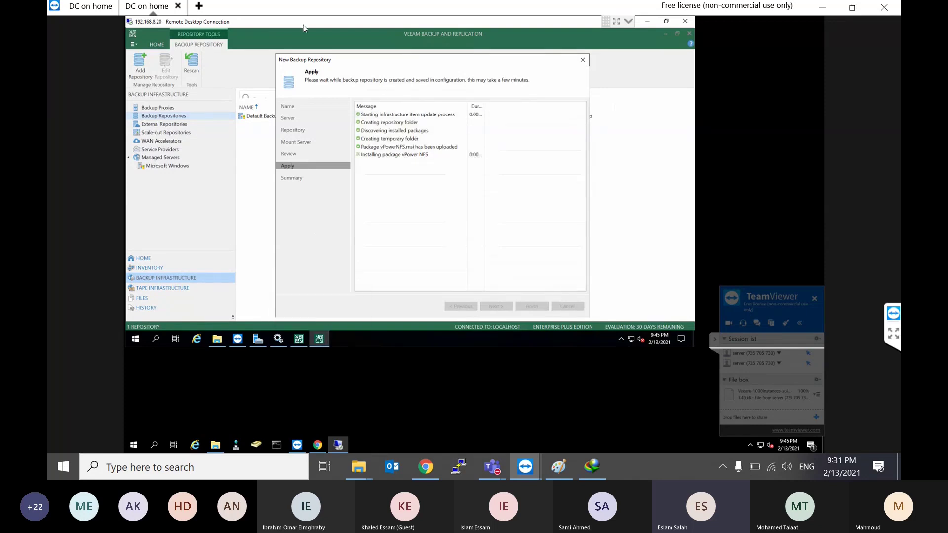
left_click_drag(303, 22, 403, 47)
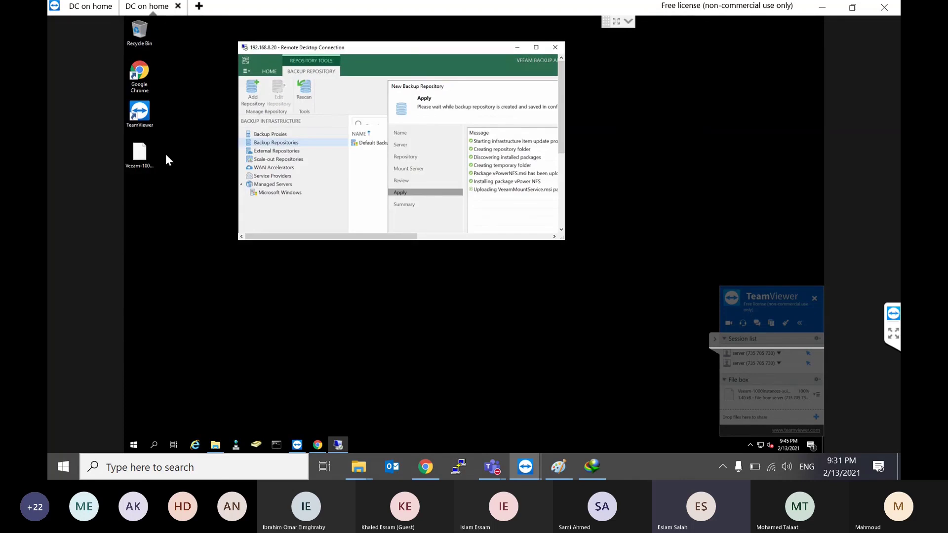
left_click(216, 446)
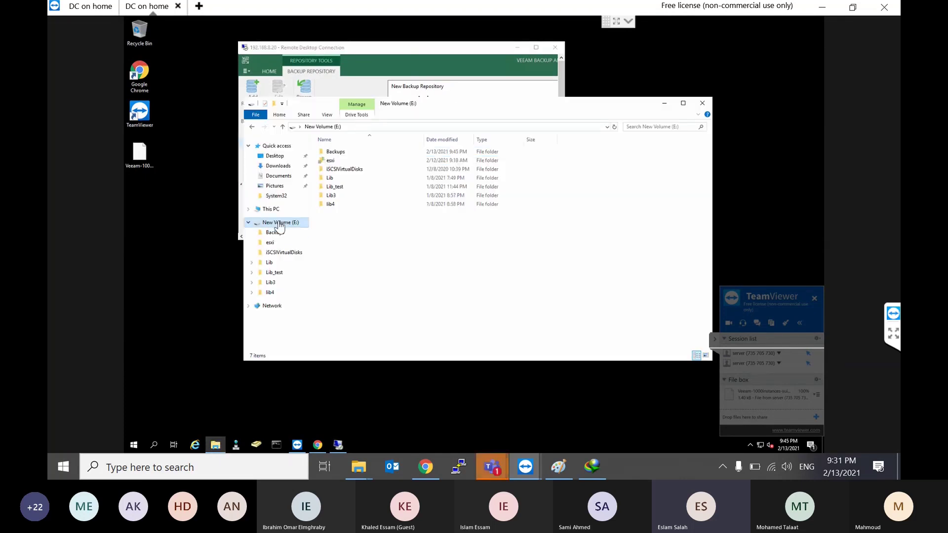
left_click(343, 153)
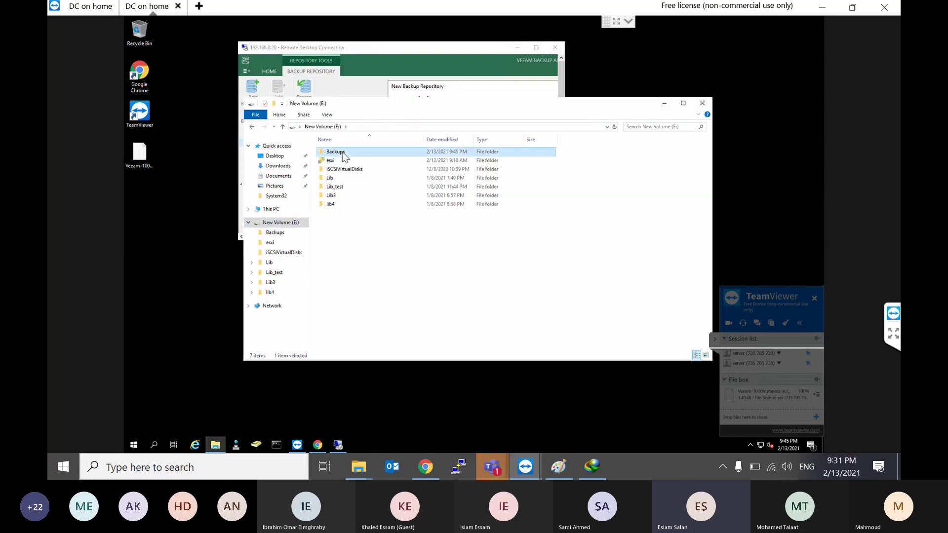
double_click(342, 152)
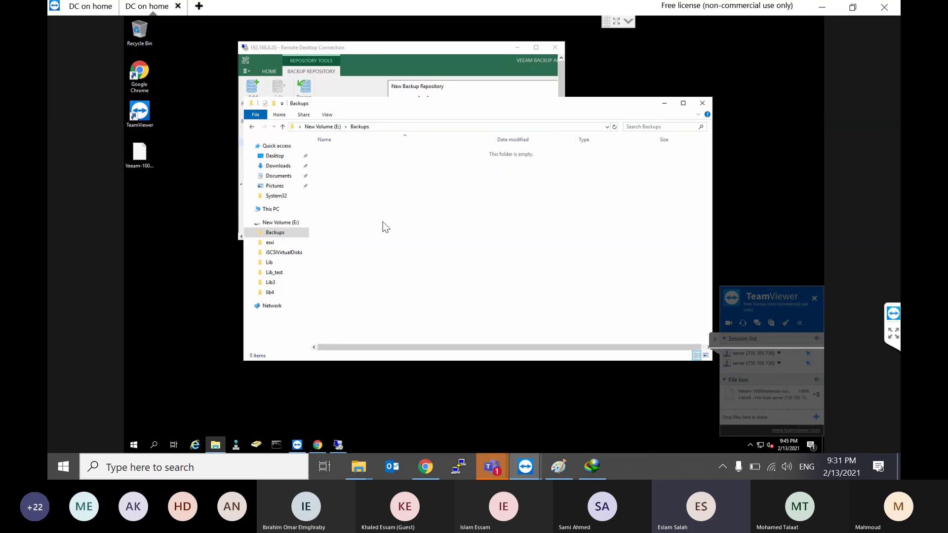
key("alt+Left")
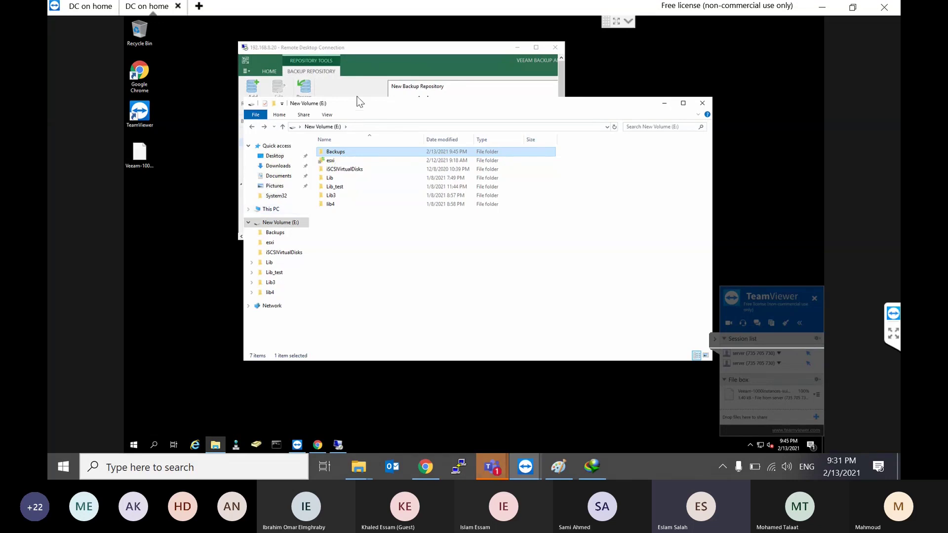
double_click(413, 48)
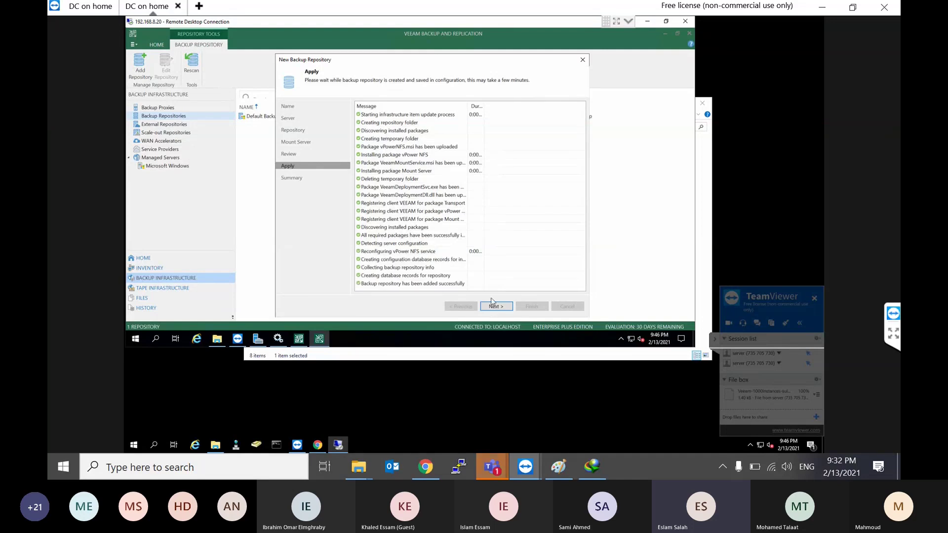
Step: Finish adding the Local on S2 repository and make it the configuration backup location
left_click(495, 306)
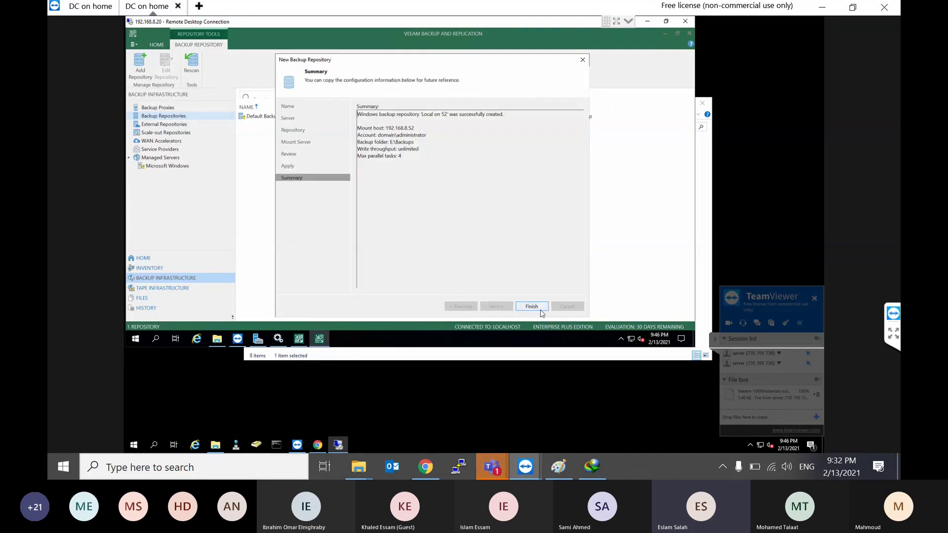
left_click(540, 309)
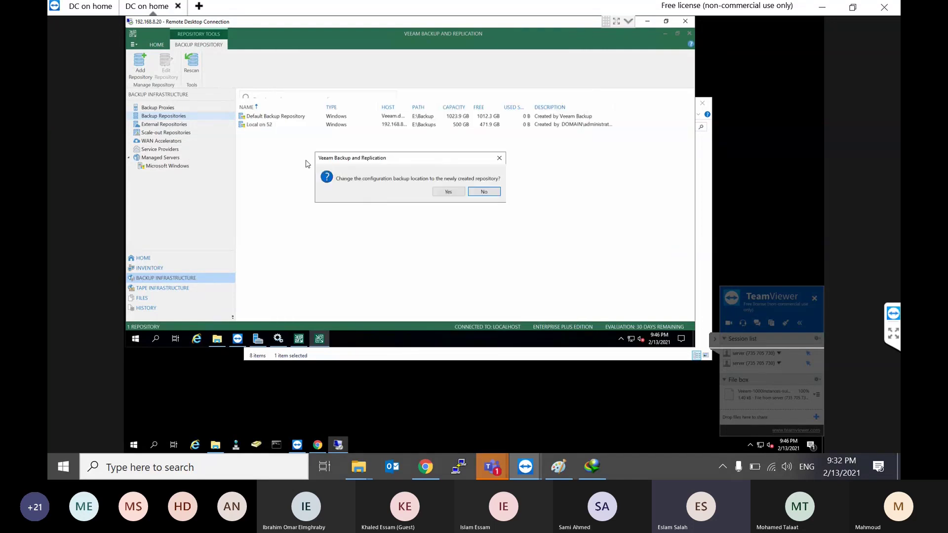
left_click(447, 194)
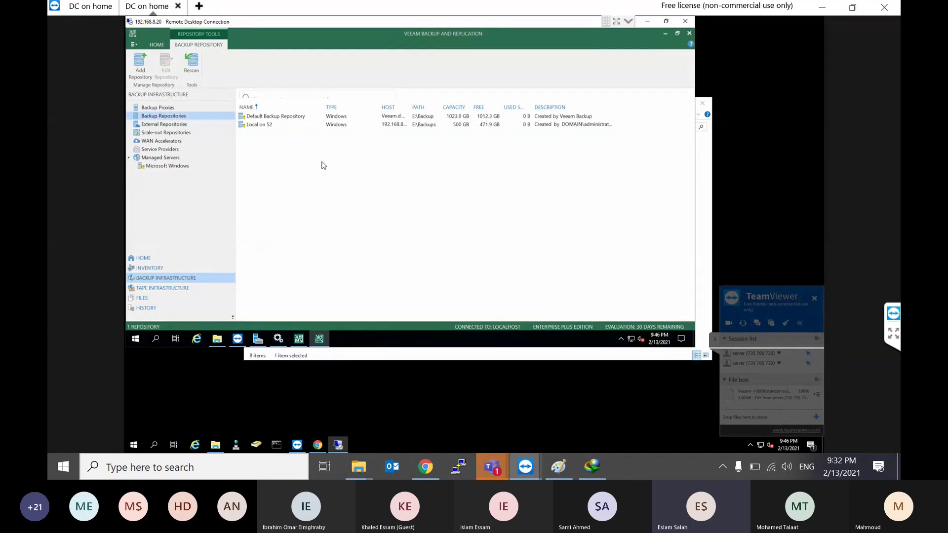
left_click(257, 127)
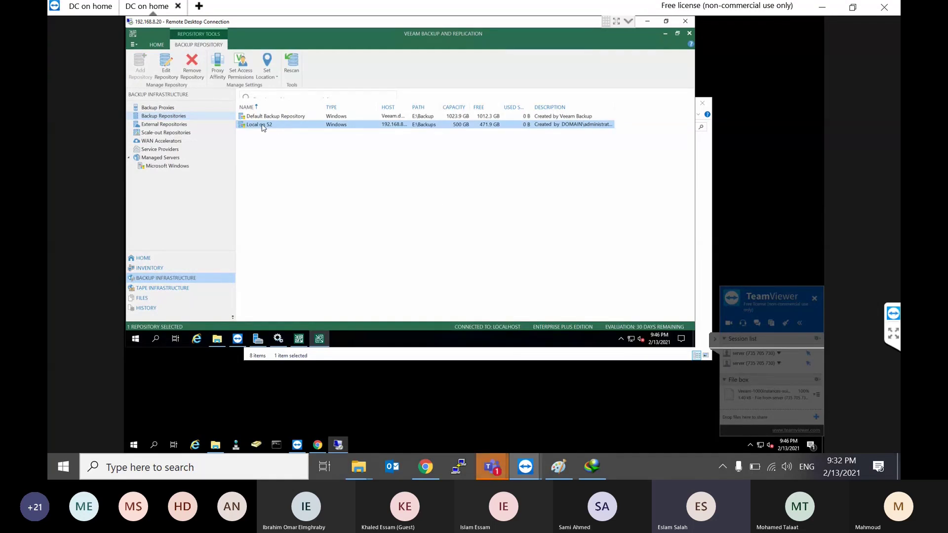
left_click(295, 118)
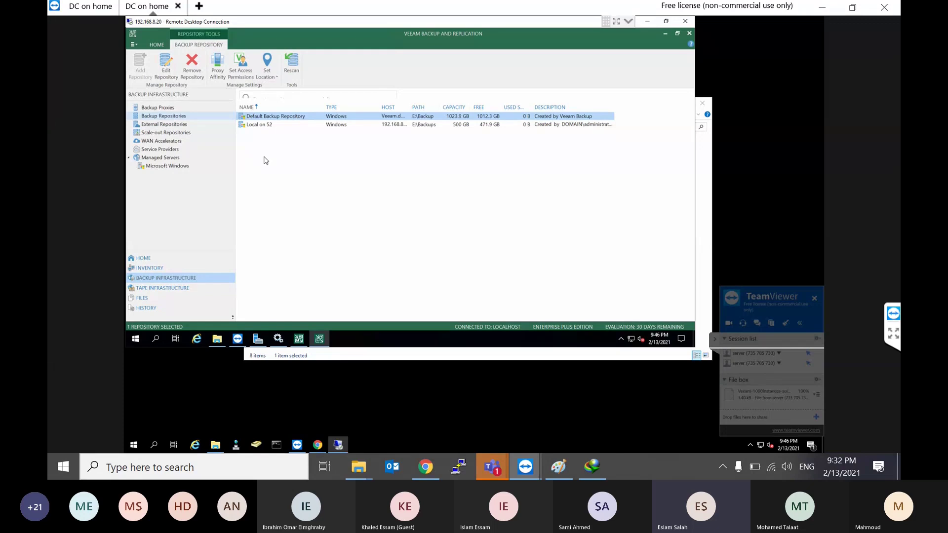
key("alt+Tab")
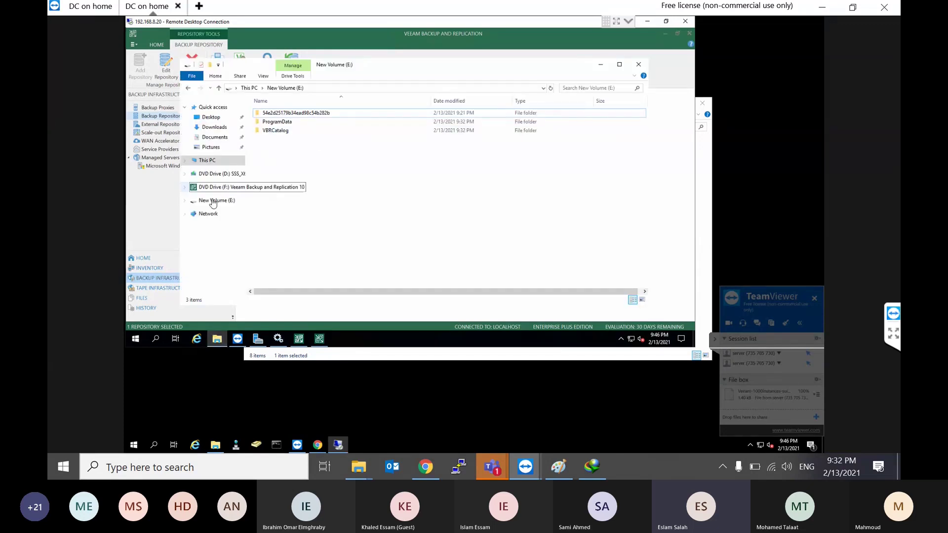
left_click(211, 205)
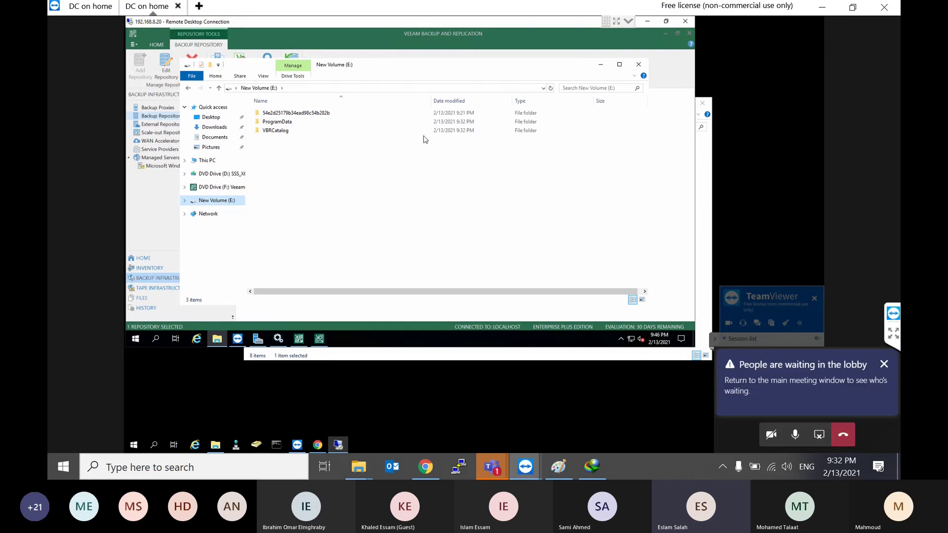
left_click(601, 68)
left_click(413, 165)
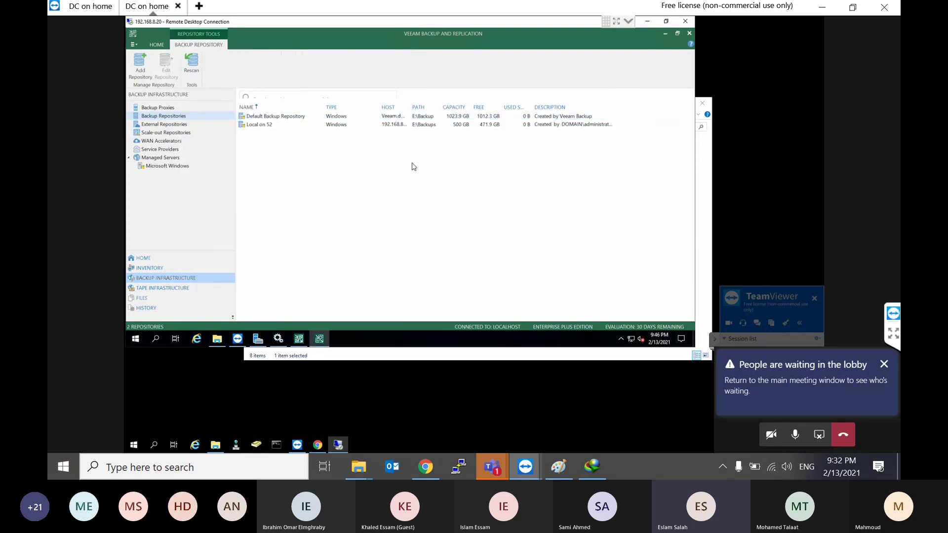
left_click(271, 120)
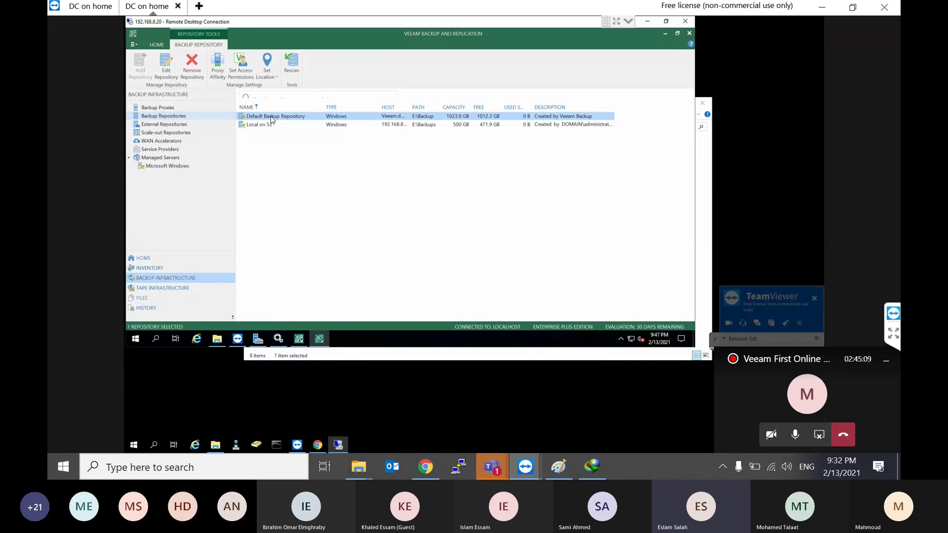
left_click(287, 175)
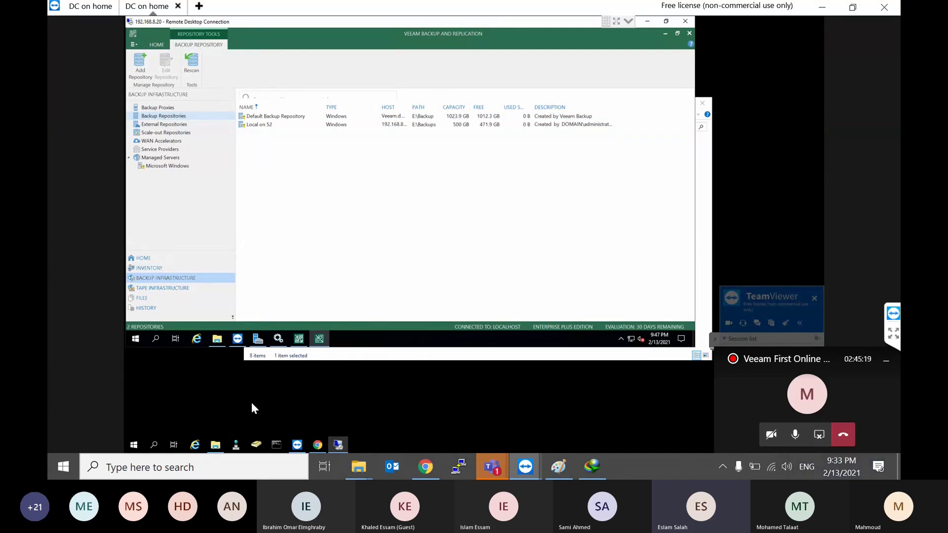
Step: Create a folder named VeeamRepo on New Volume (E:), then return to Veeam's repository list
left_click(216, 445)
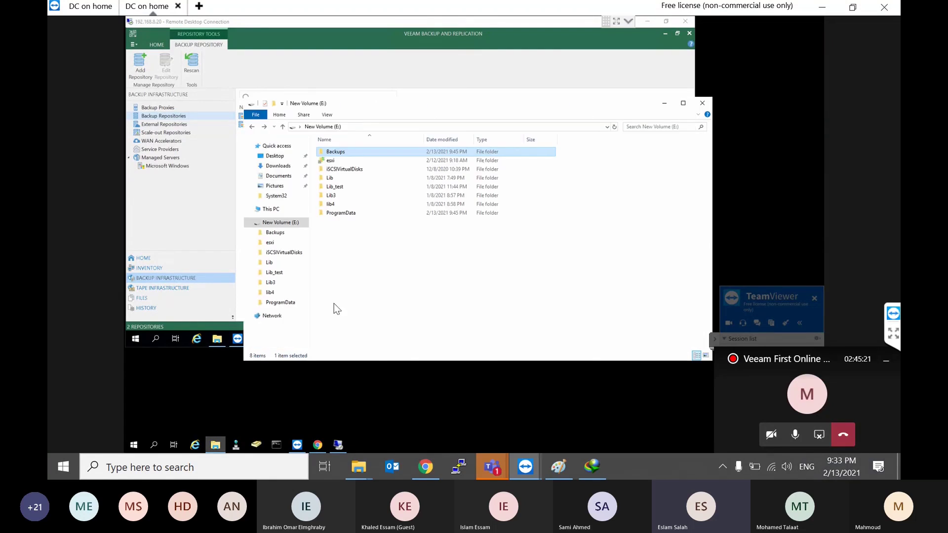
right_click(387, 270)
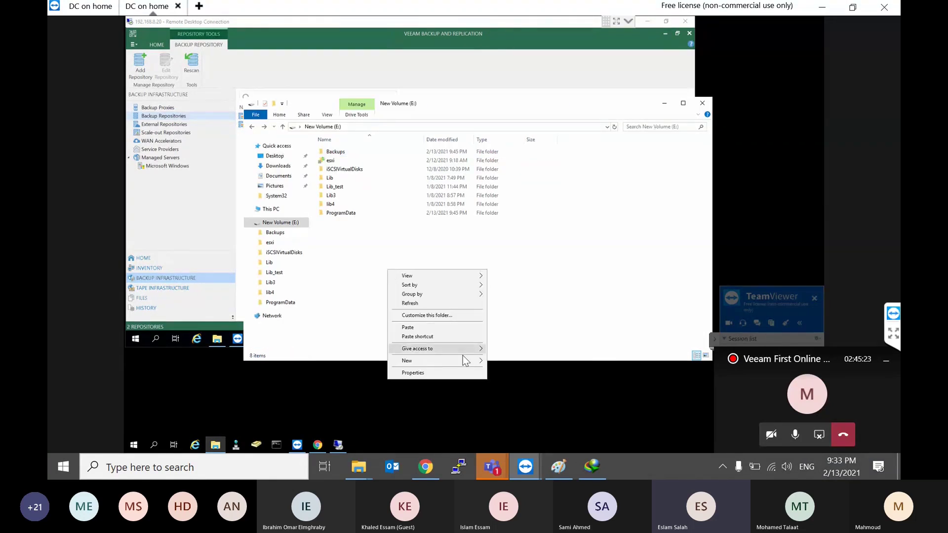
mouse_move(465, 358)
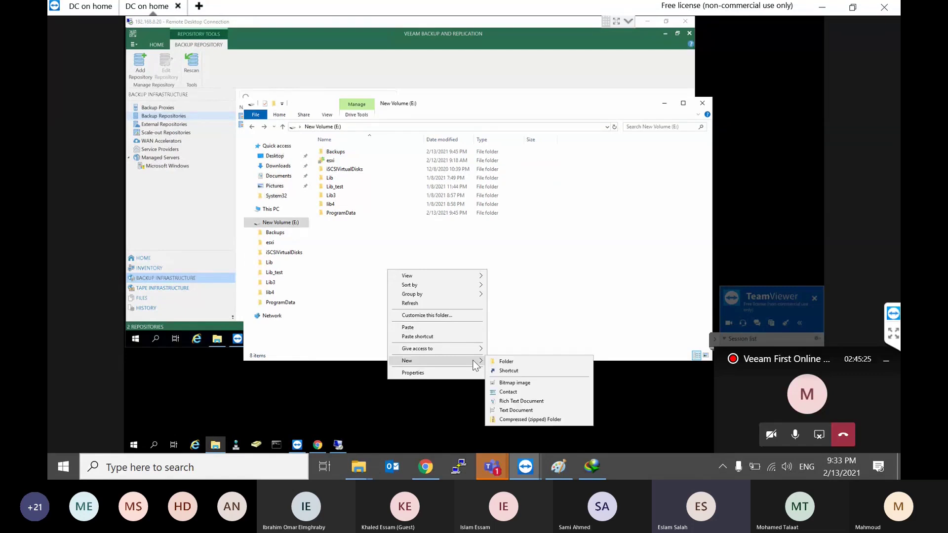
left_click(511, 360)
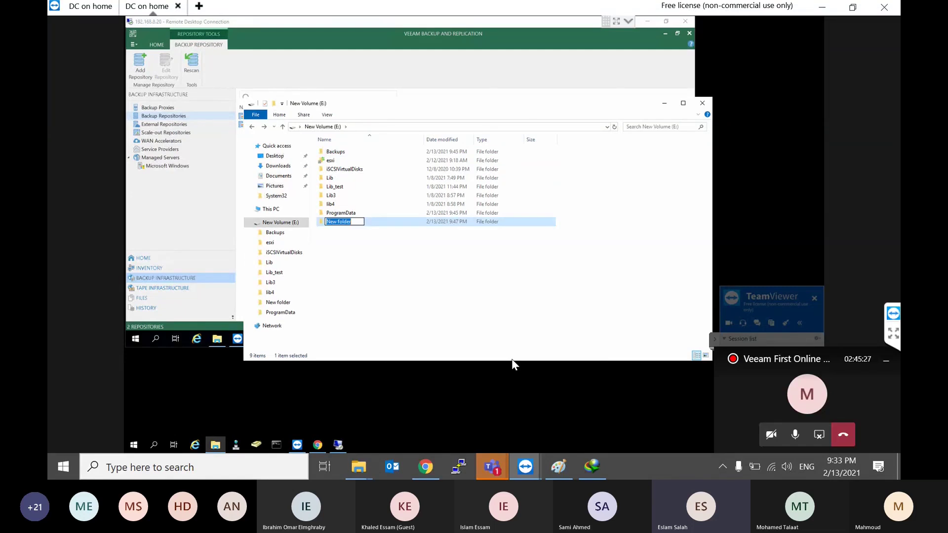
type("Veeam")
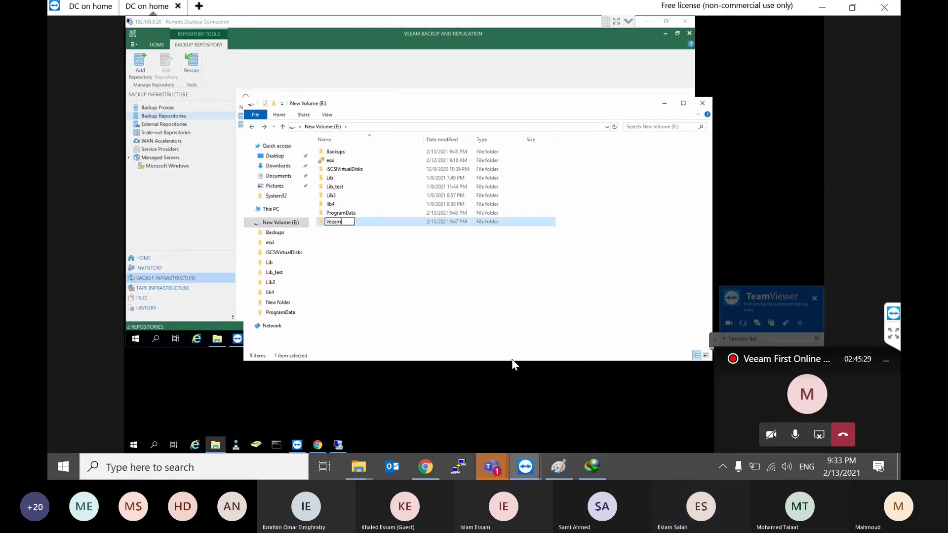
type("Repo")
key("Return")
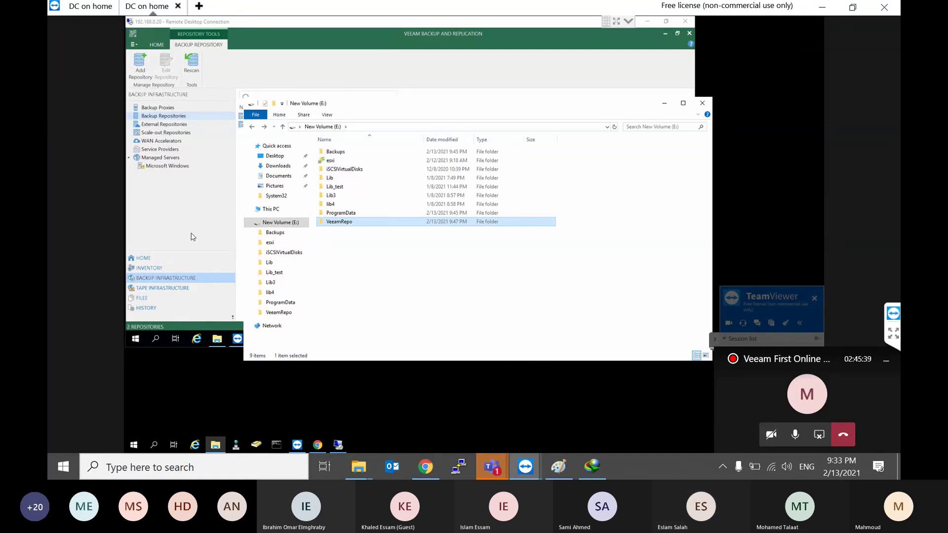
left_click(192, 237)
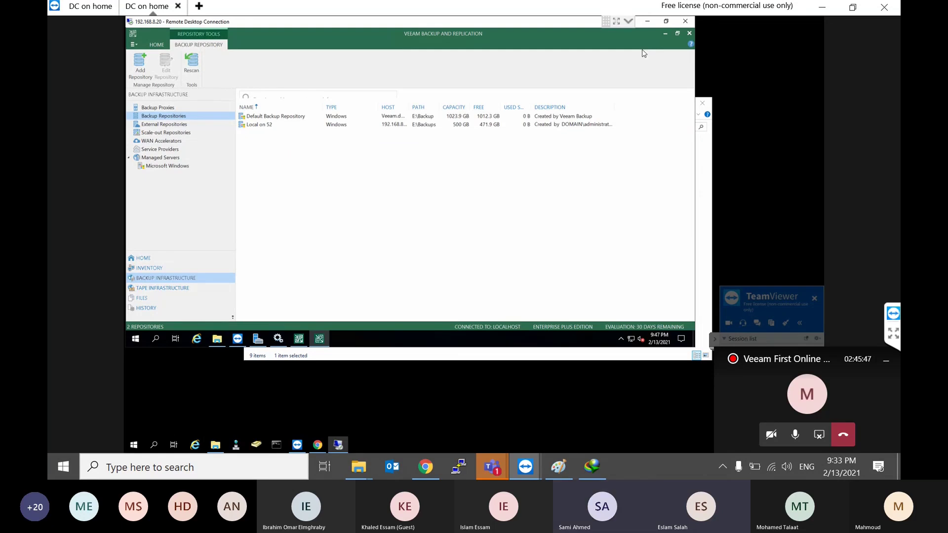
Step: Maximize the remote desktop connection window and switch it to full screen
left_click(627, 21)
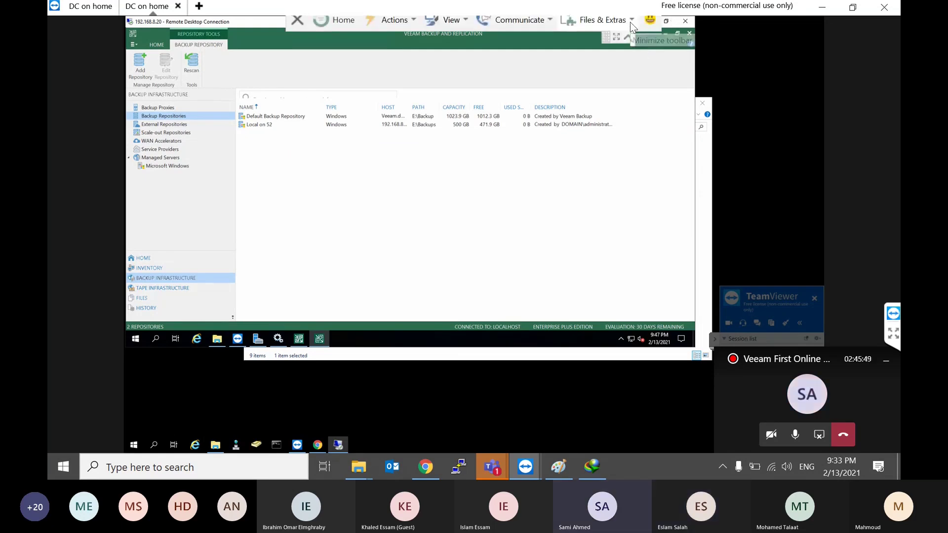
left_click(444, 29)
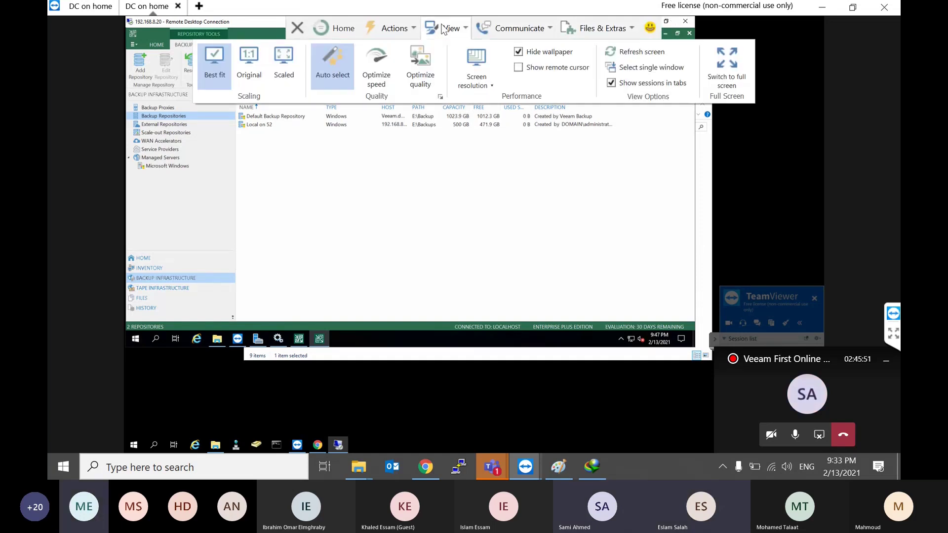
left_click(715, 61)
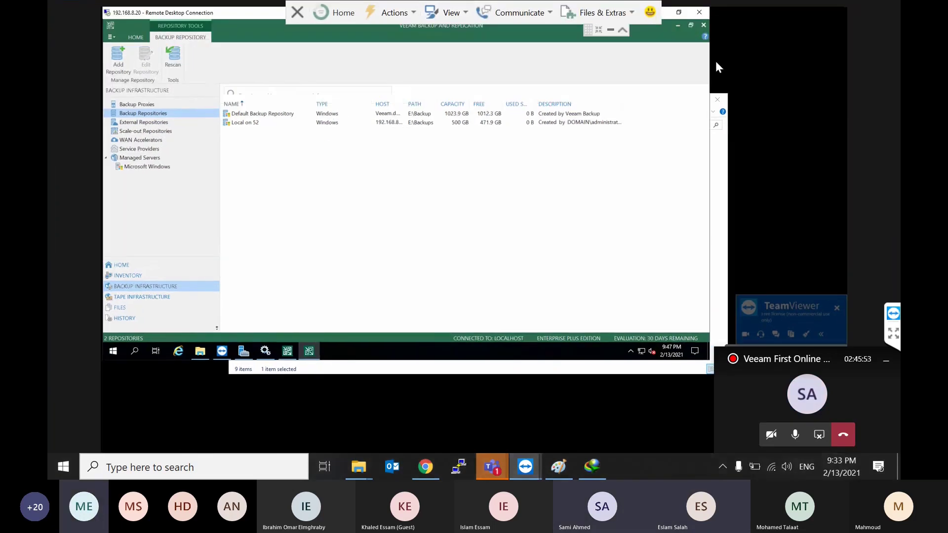
right_click(196, 16)
left_click(199, 17)
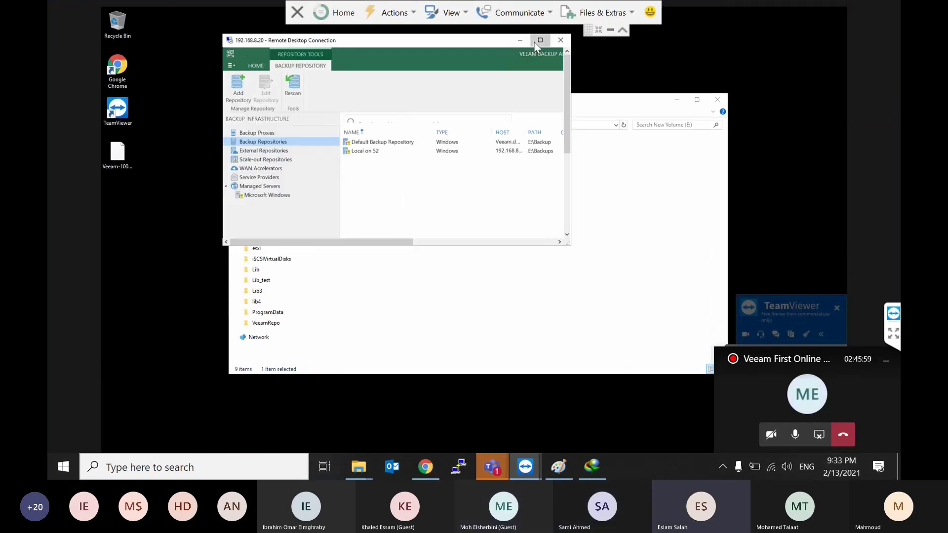
left_click(539, 40)
right_click(154, 17)
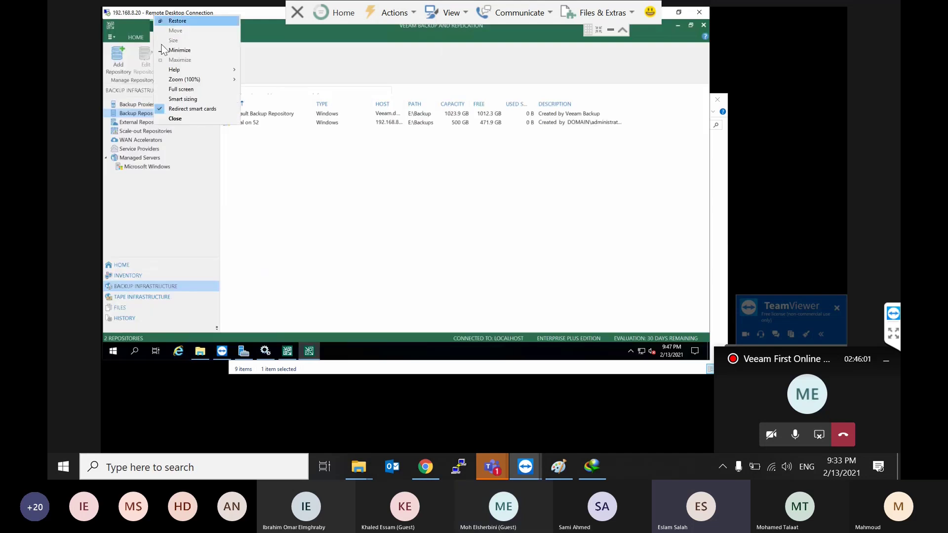
left_click(184, 89)
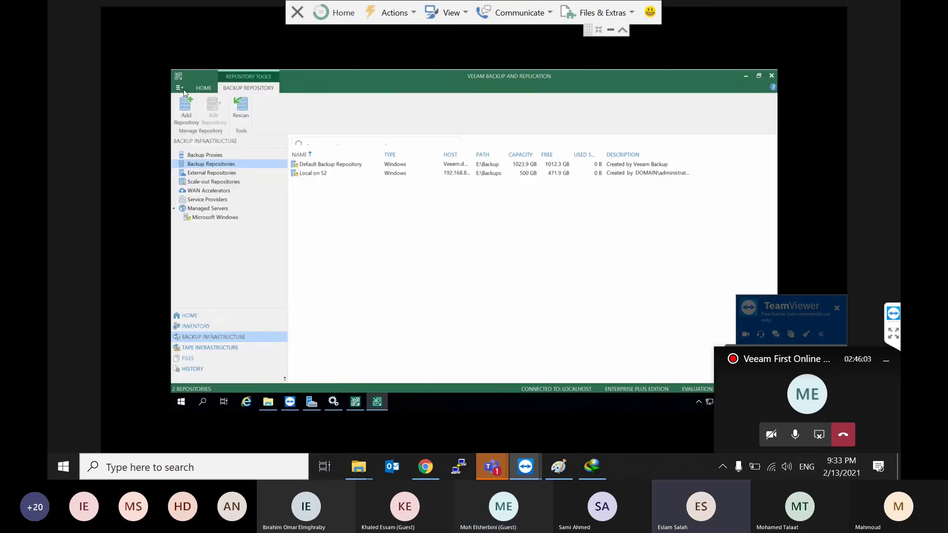
Step: Minimize the Veeam console and check the remote server's display settings
left_click(745, 75)
right_click(363, 221)
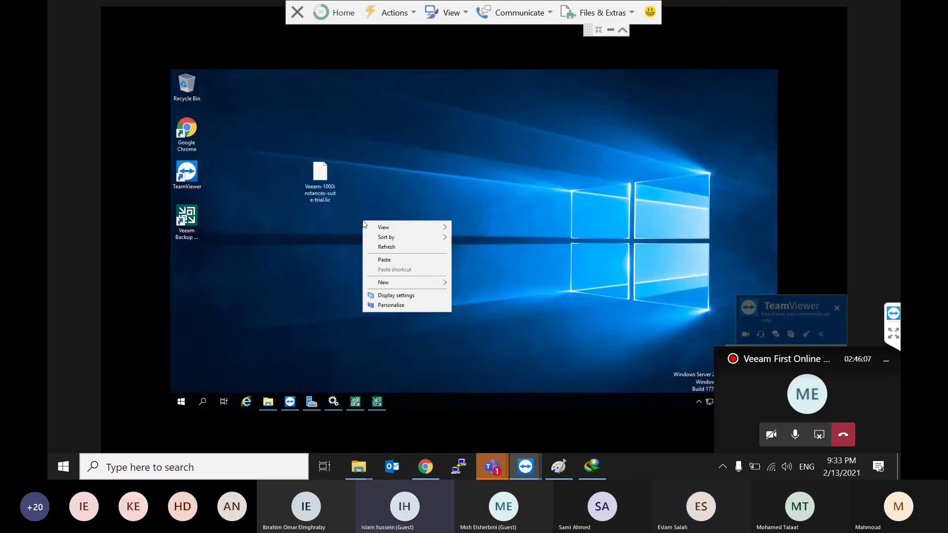
left_click(428, 297)
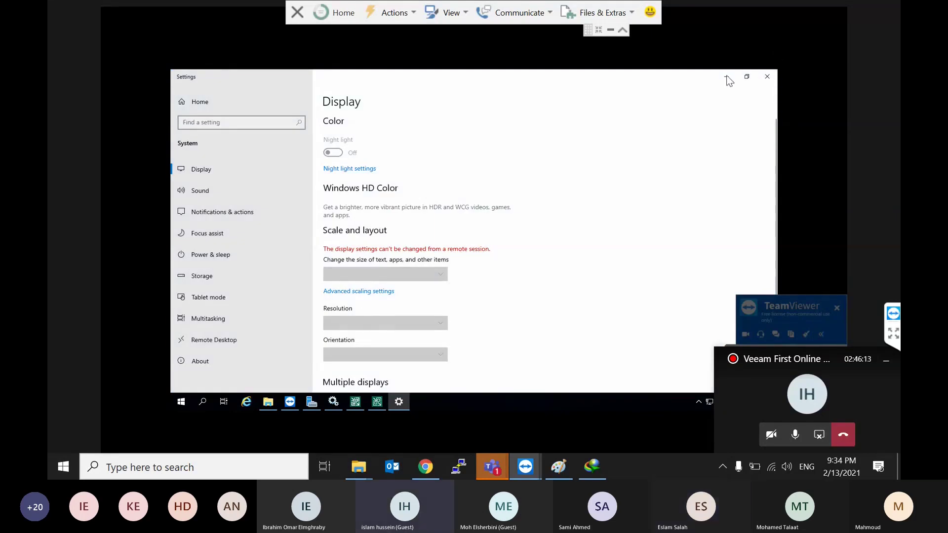
left_click(766, 76)
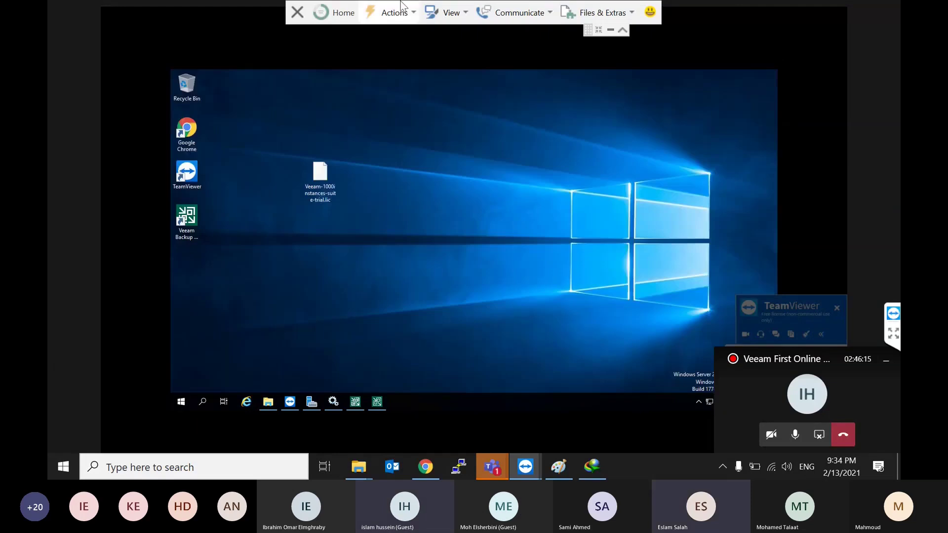
Step: Set the remote screen resolution to 1920 x 1080 and return the RDP window to full screen
left_click(466, 19)
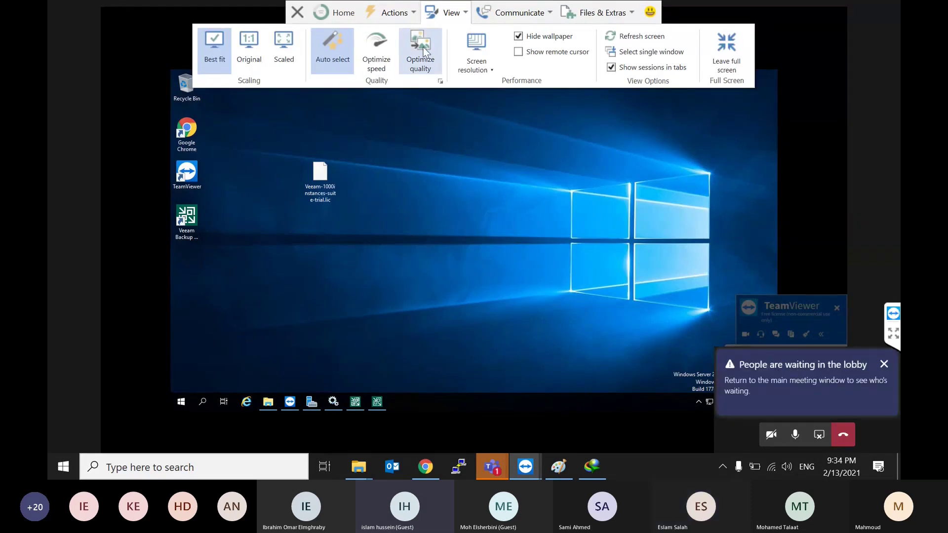
left_click(471, 44)
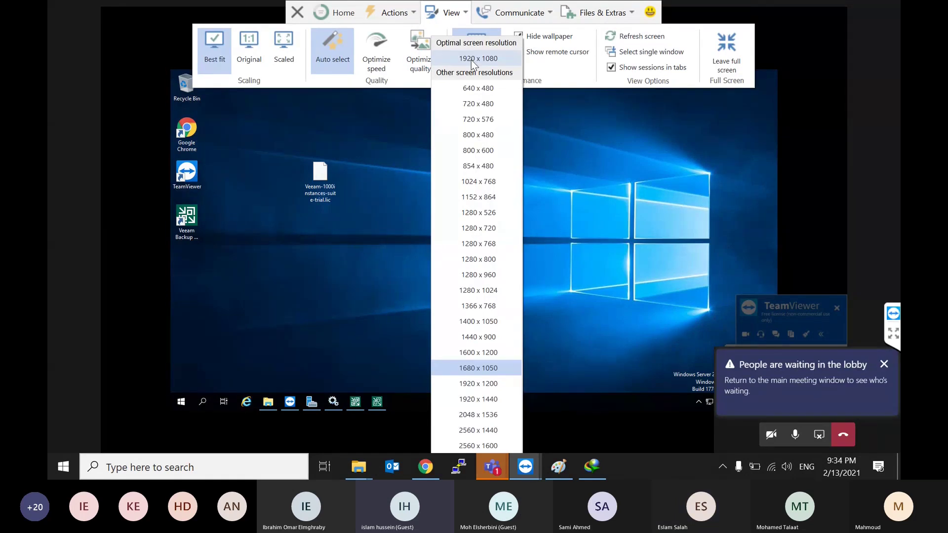
left_click(471, 59)
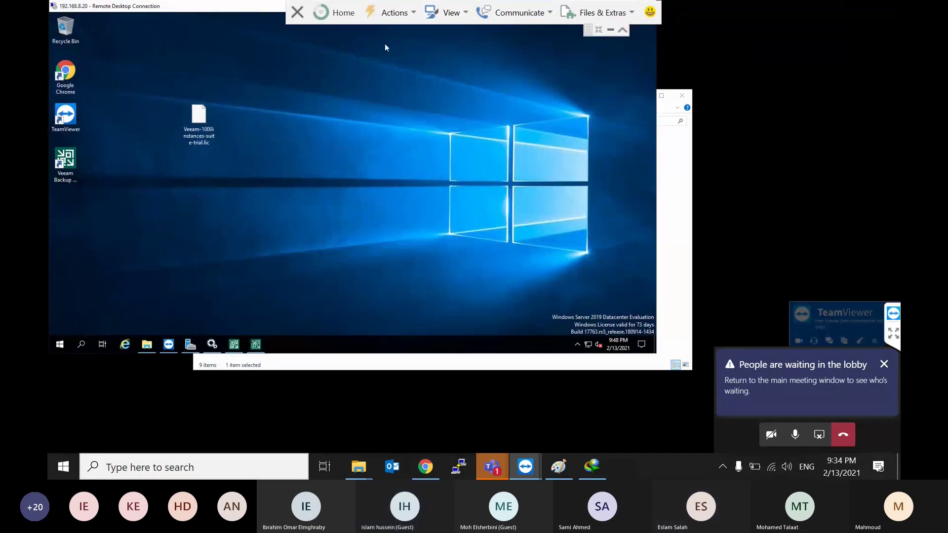
double_click(209, 6)
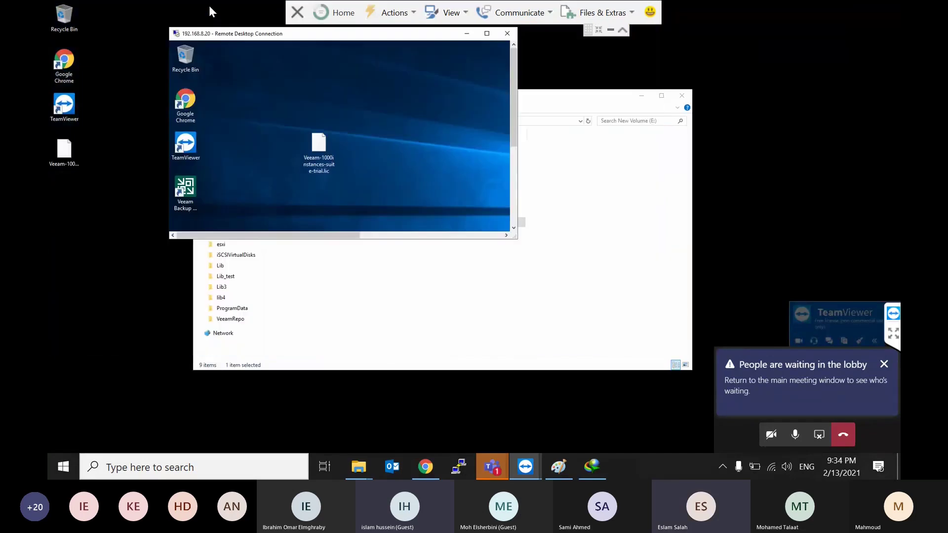
double_click(234, 32)
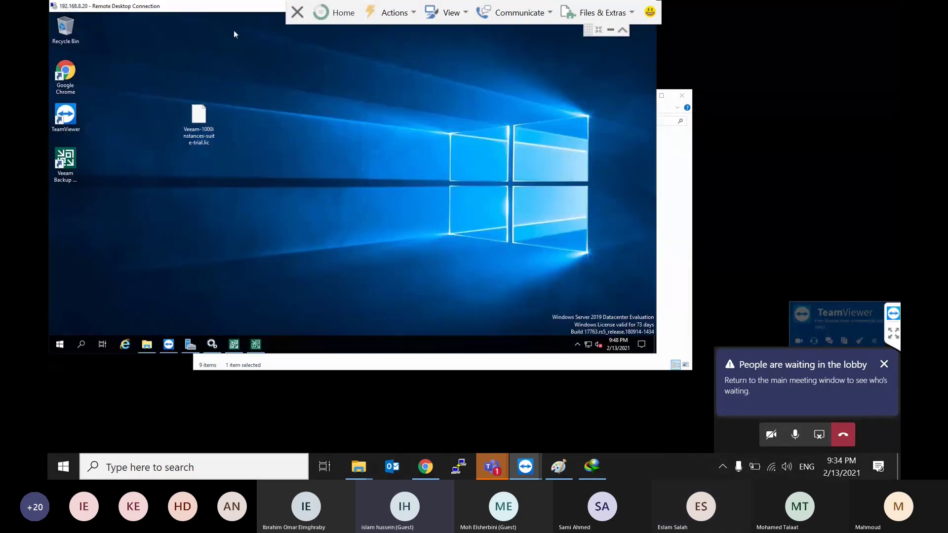
right_click(203, 11)
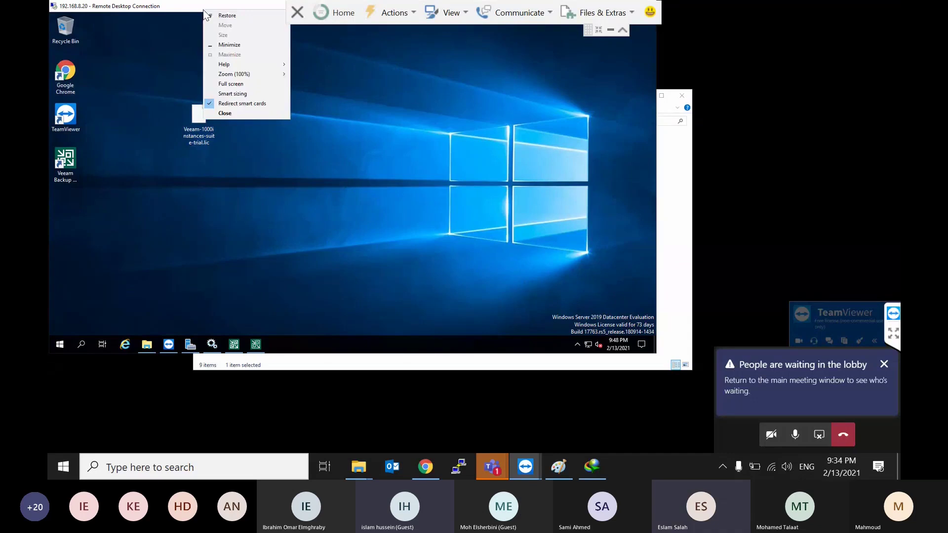
left_click(227, 85)
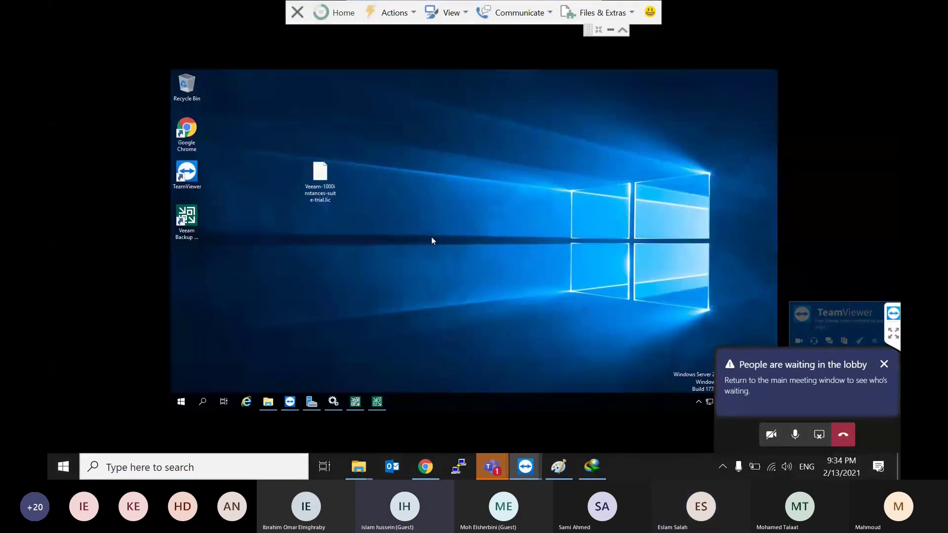
Step: Set TeamViewer's scaling to Best fit so the remote screen fits the window
left_click(455, 17)
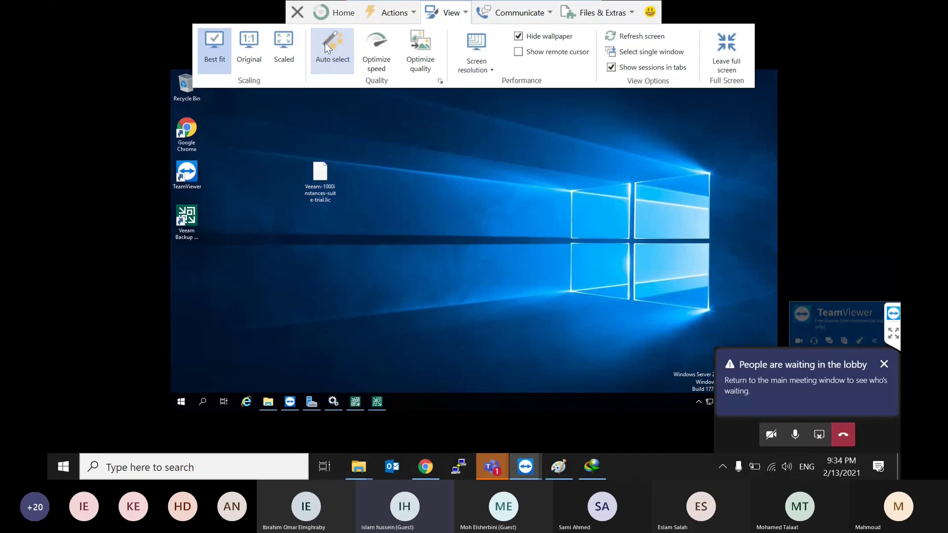
left_click(255, 46)
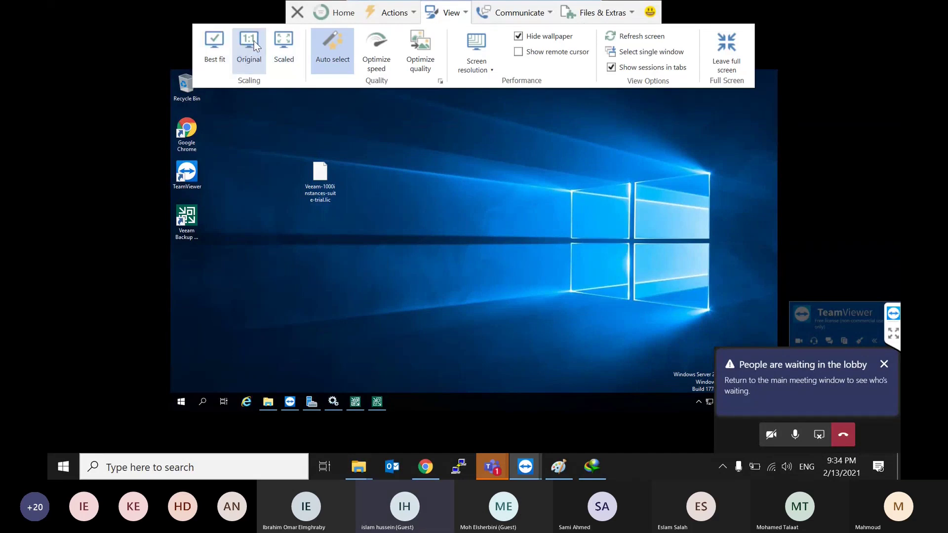
left_click(287, 57)
right_click(351, 182)
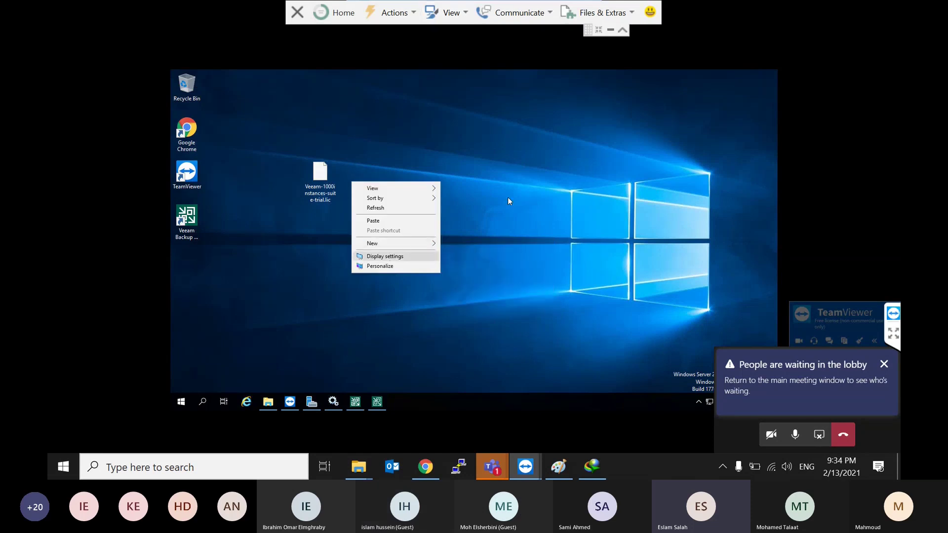
left_click(423, 17)
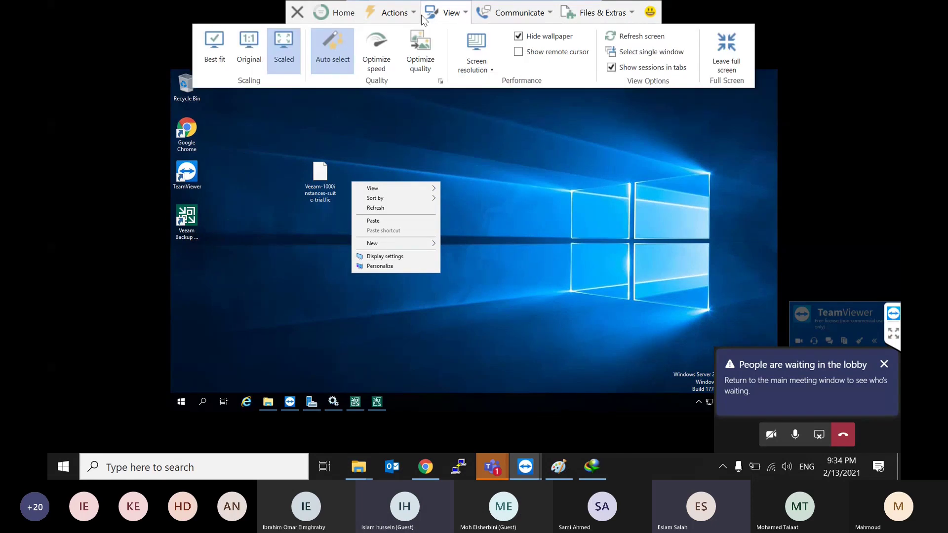
left_click(486, 60)
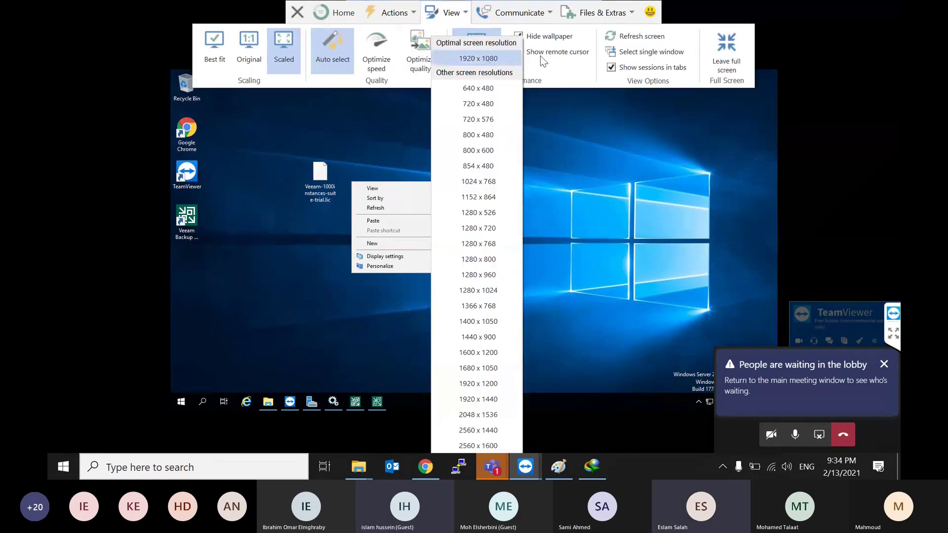
left_click(487, 59)
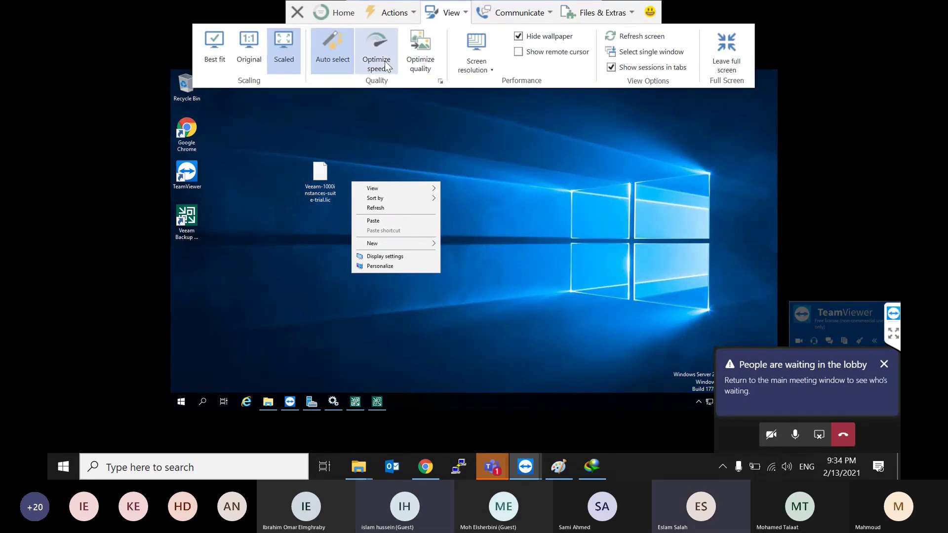
left_click(235, 41)
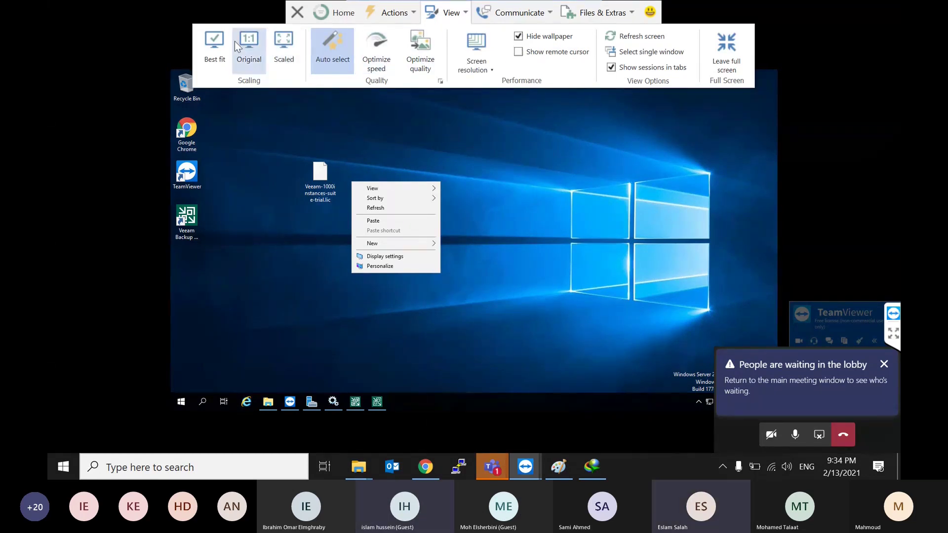
left_click(471, 15)
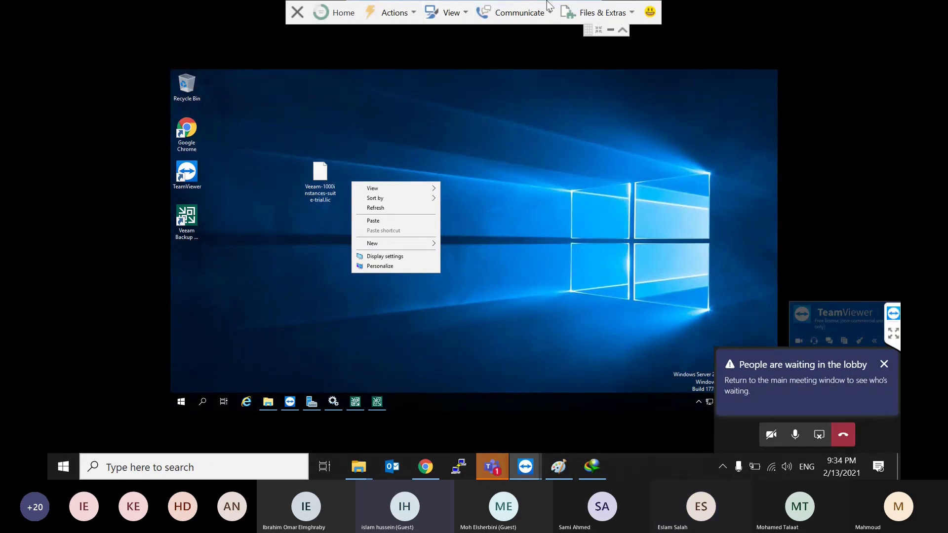
Step: End the TeamViewer session and dismiss the sponsored-session notice and Valentine's Day ad
left_click(298, 13)
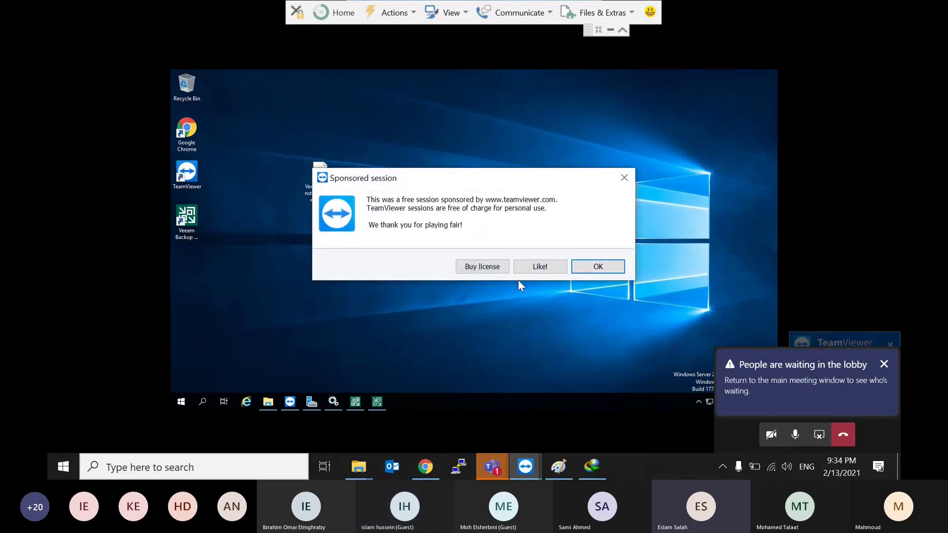
left_click(611, 266)
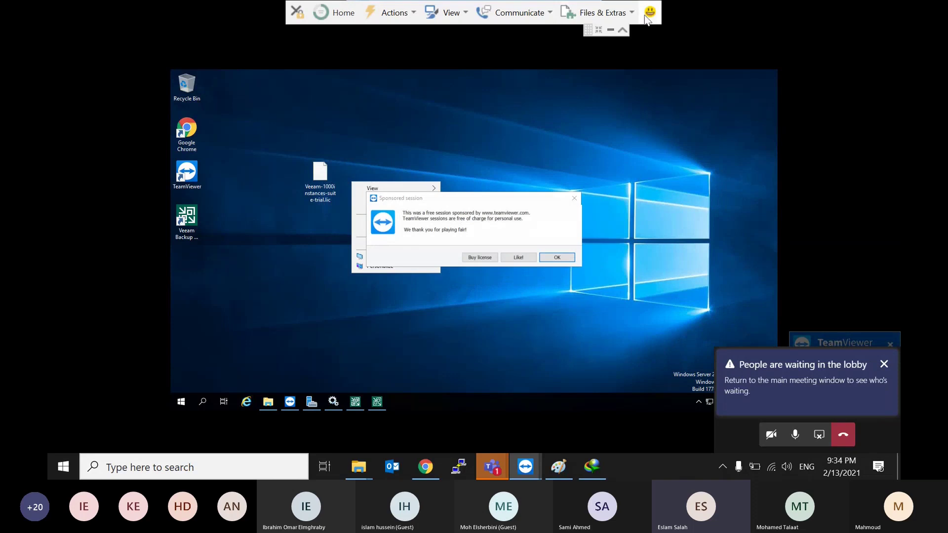
left_click(298, 12)
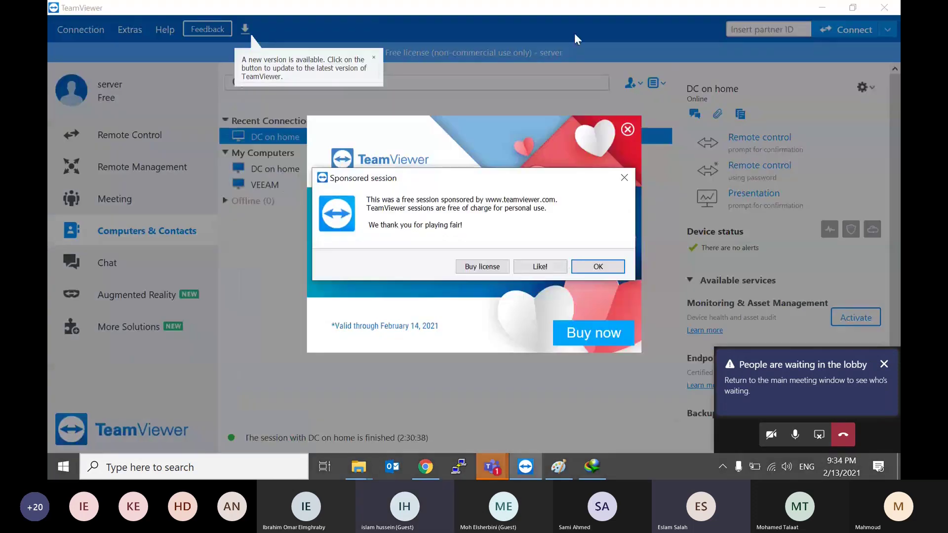
left_click(597, 266)
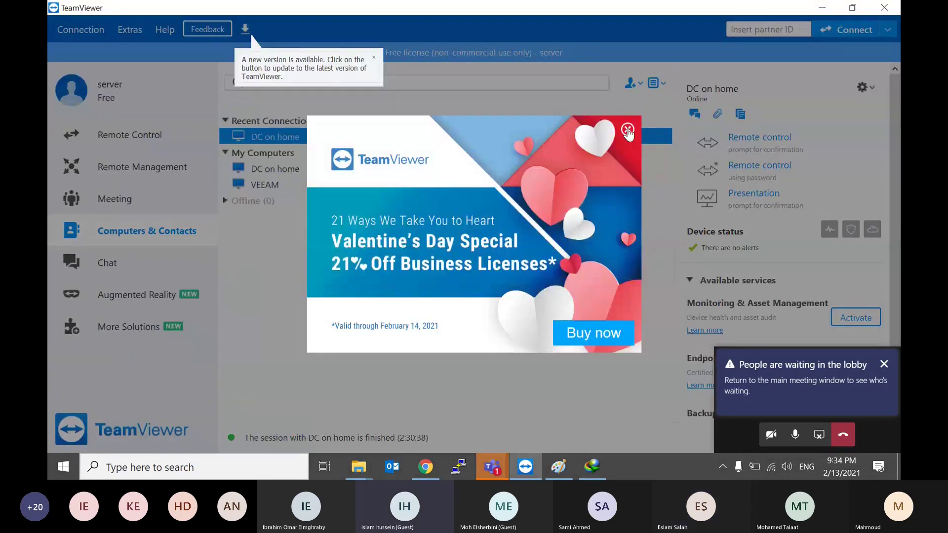
left_click(627, 129)
Step: Start Remote control of DC on home and sign in with the administrator password
right_click(288, 139)
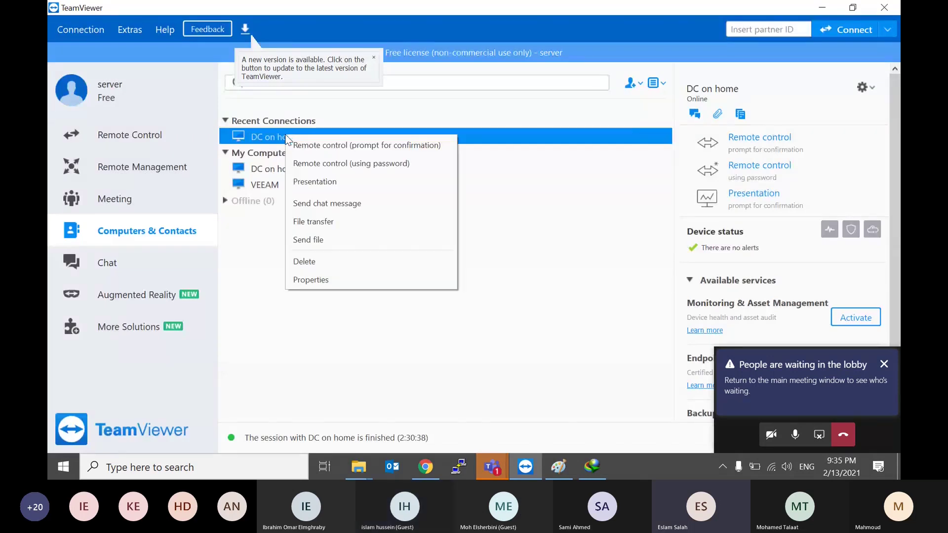
left_click(288, 144)
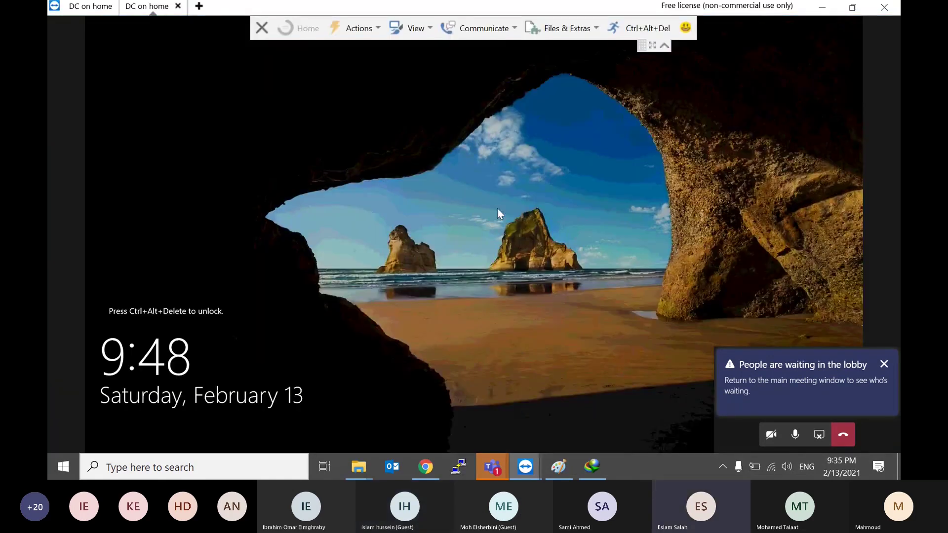
left_click(642, 29)
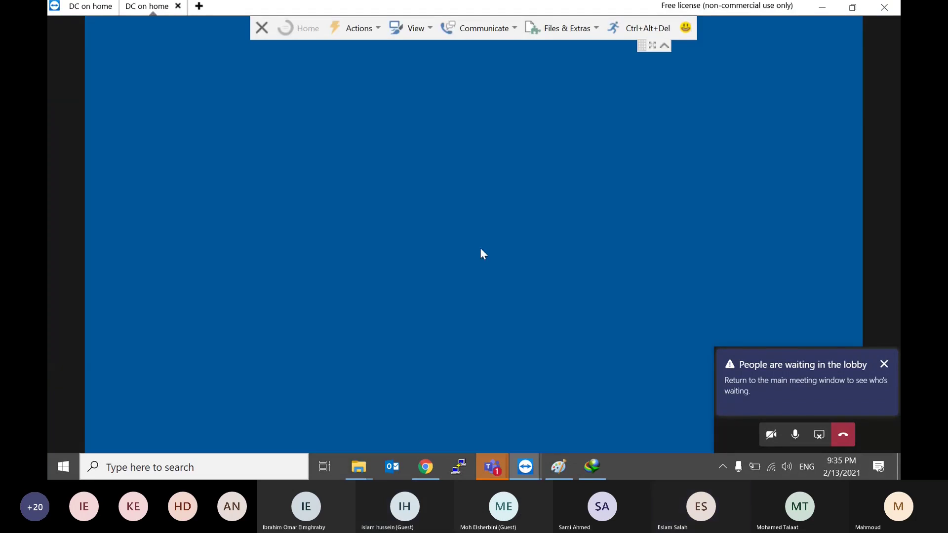
type("••")
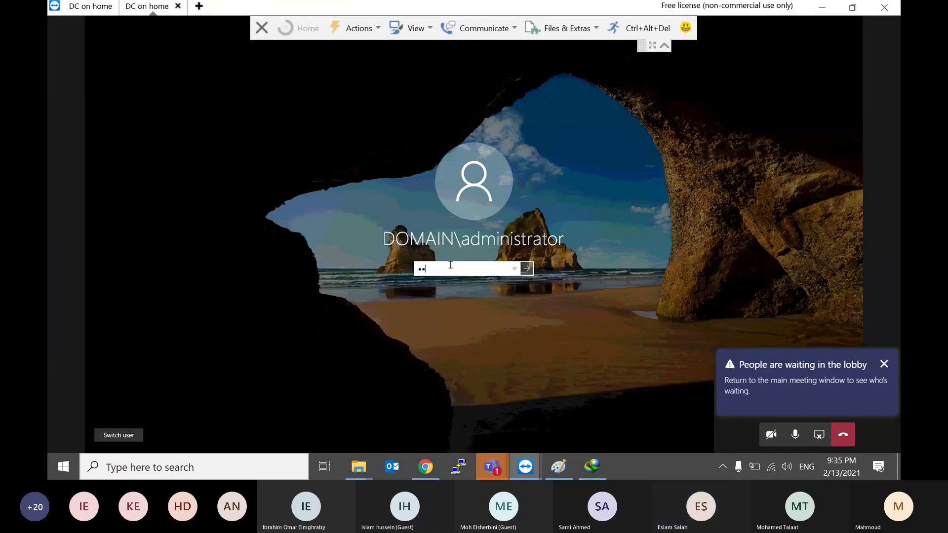
key("Return")
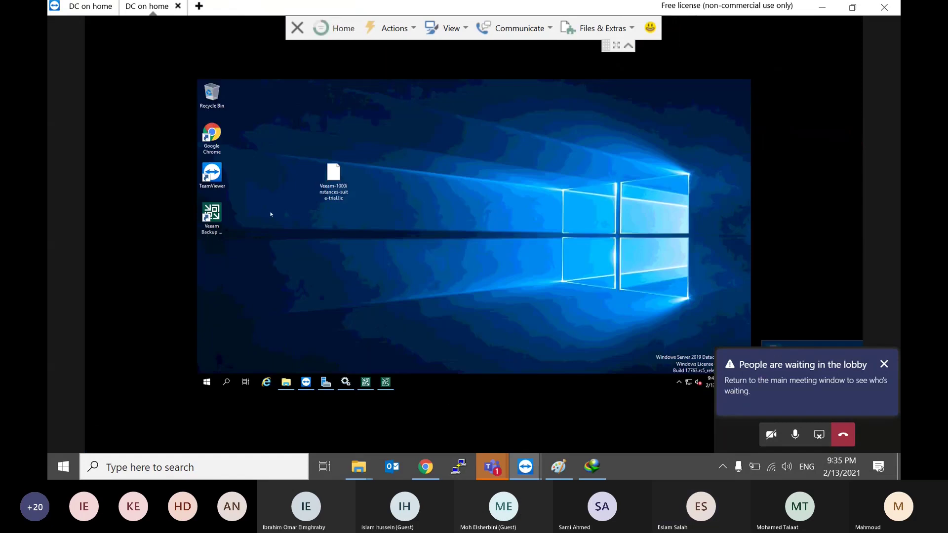
Step: Check the remote server's Display settings twice and close them, since they are locked
left_click(454, 29)
left_click(476, 324)
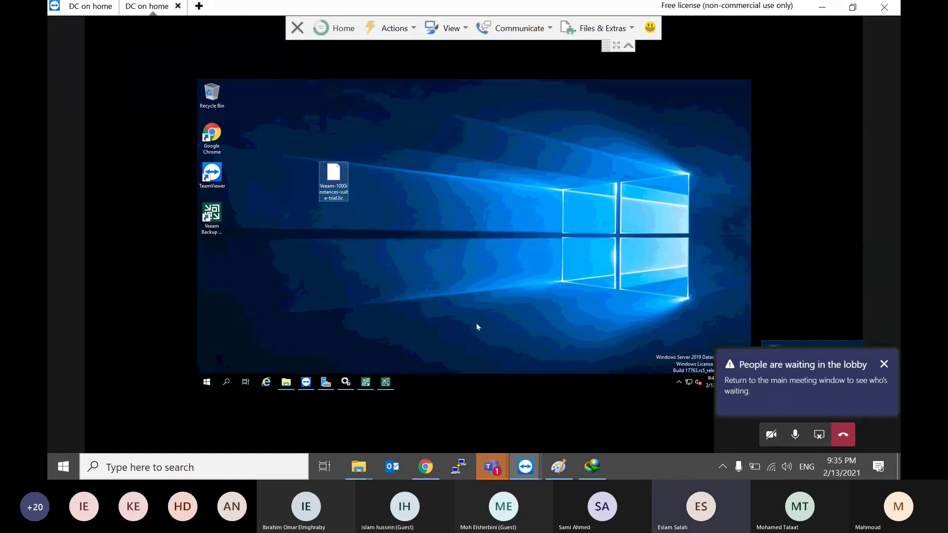
right_click(479, 200)
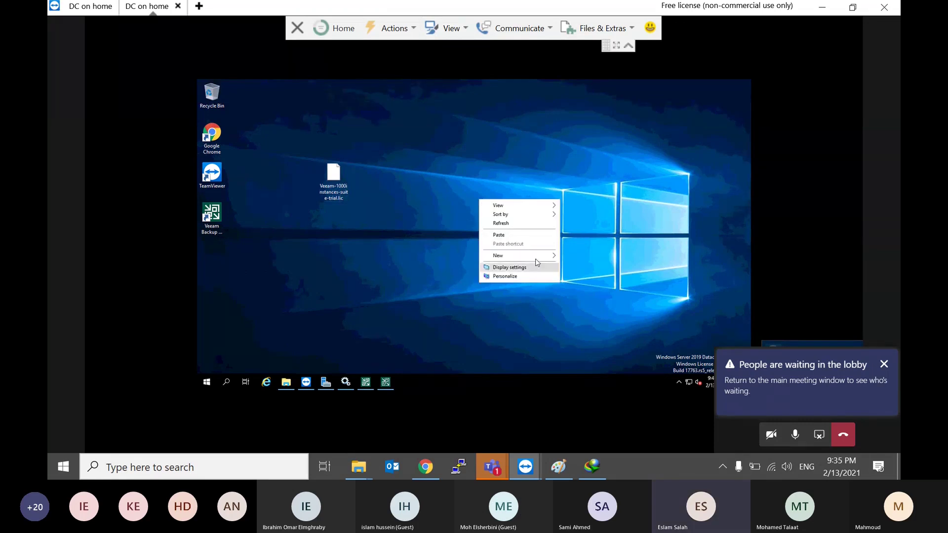
left_click(506, 268)
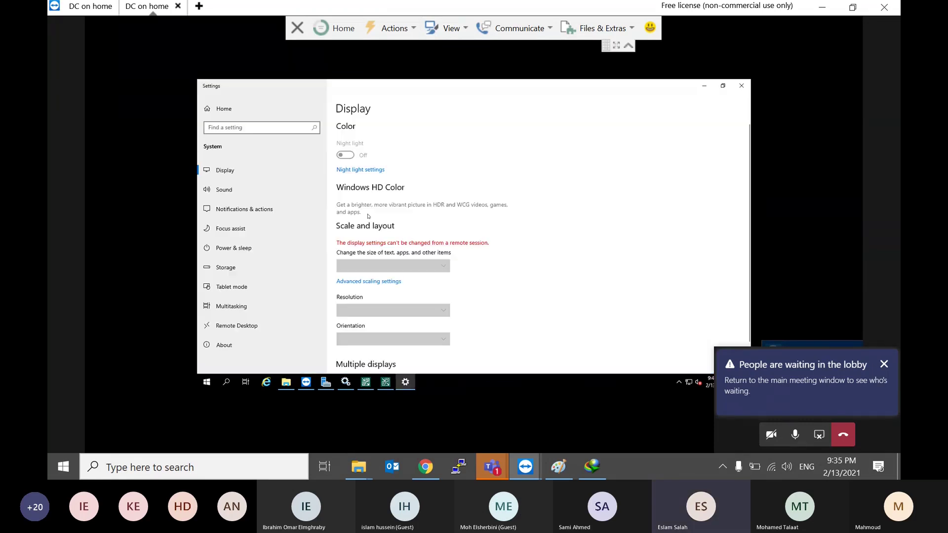
scroll(392, 311, "down", 1)
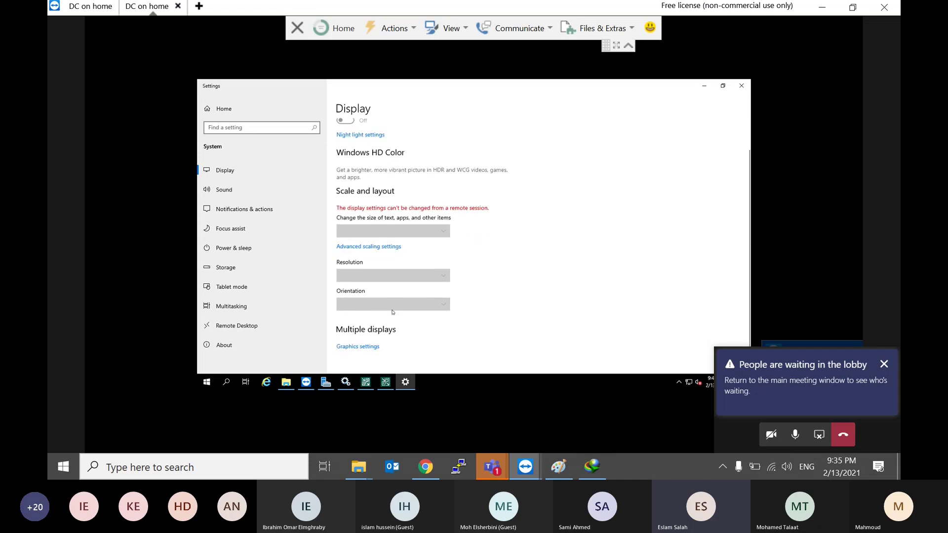
left_click(741, 86)
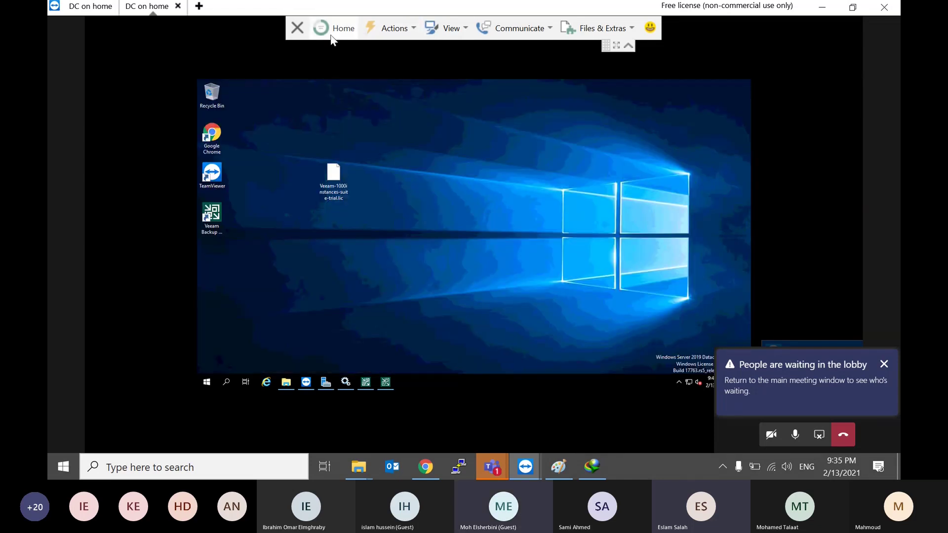
right_click(382, 187)
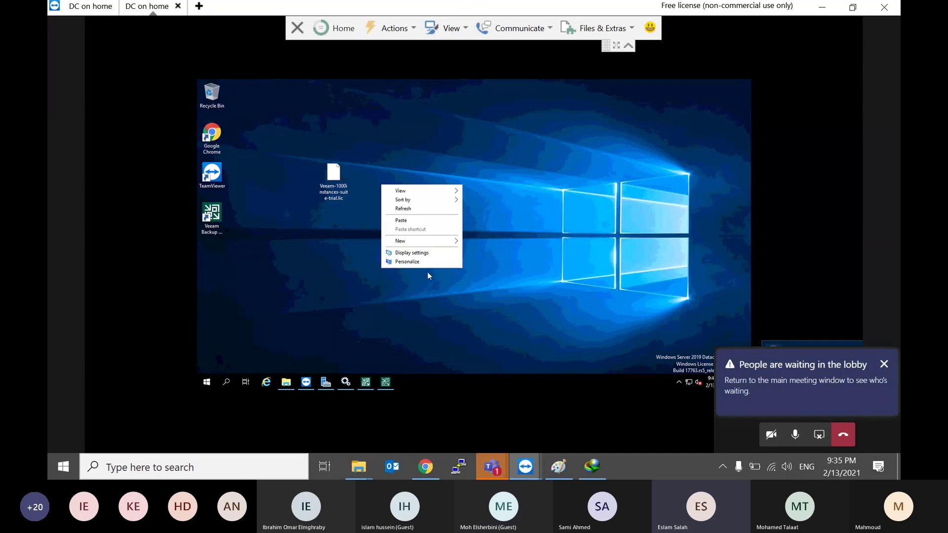
left_click(428, 252)
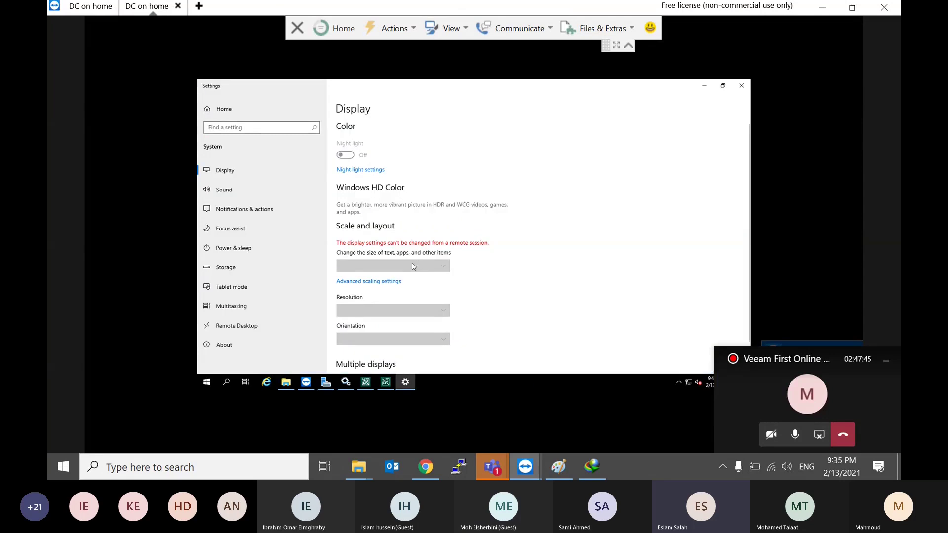
scroll(412, 267, "down", 1)
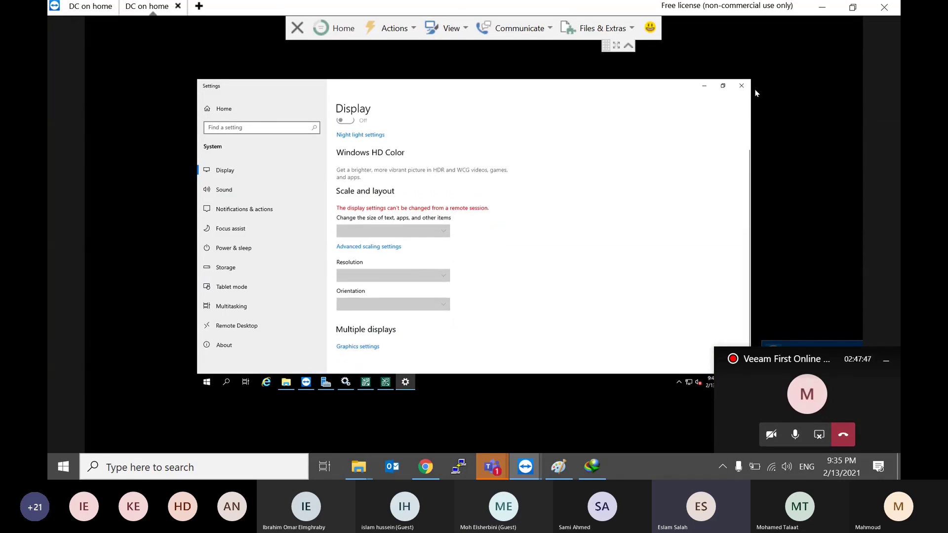
left_click(740, 86)
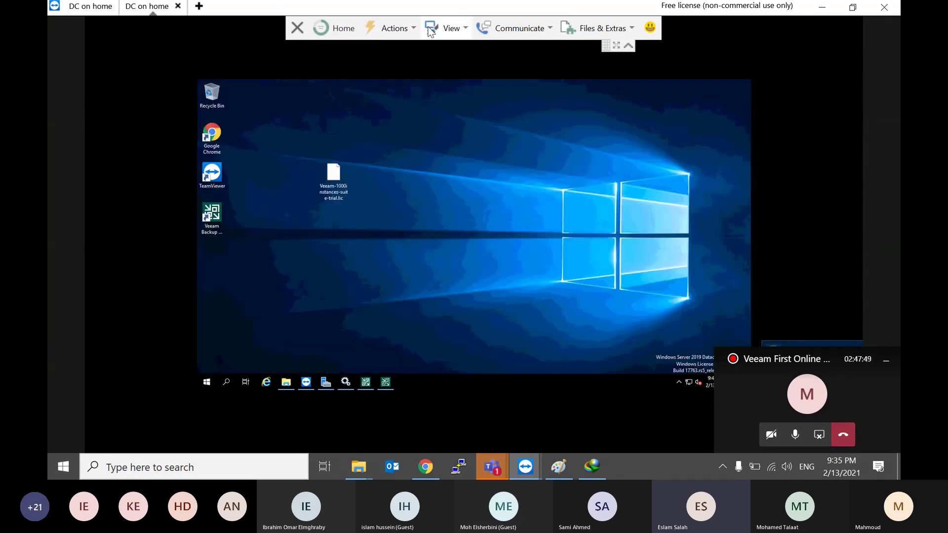
Step: Set TeamViewer's View scaling to Original for a 1:1 remote desktop
left_click(430, 29)
left_click(391, 28)
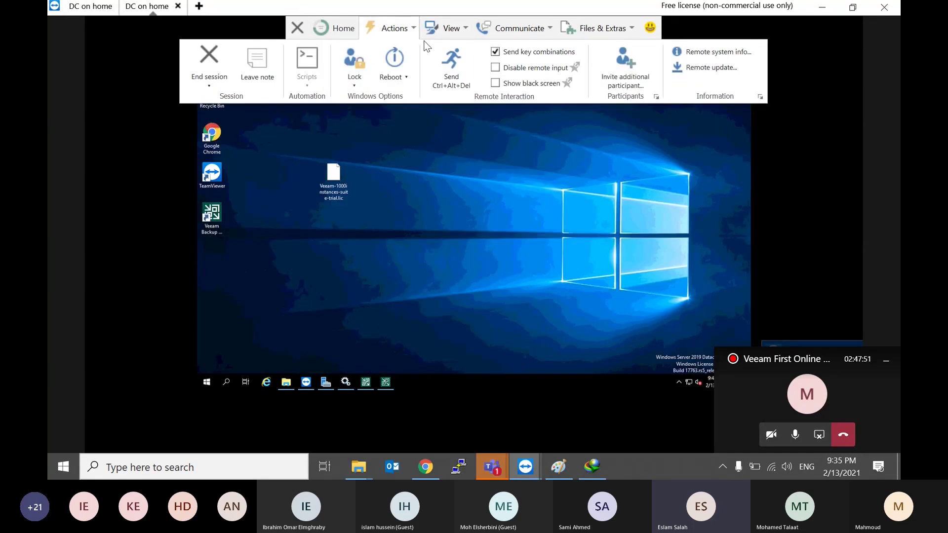
left_click(429, 30)
left_click(294, 74)
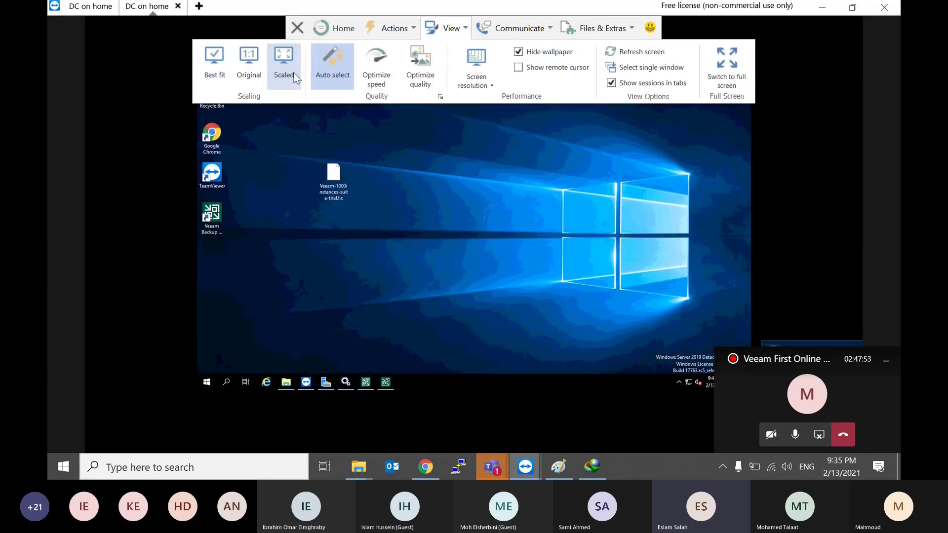
left_click(255, 74)
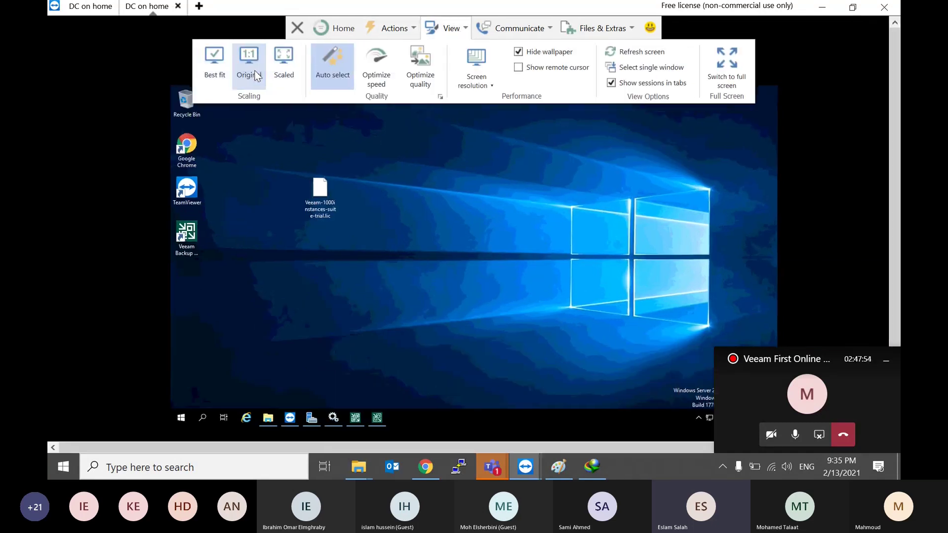
left_click(336, 150)
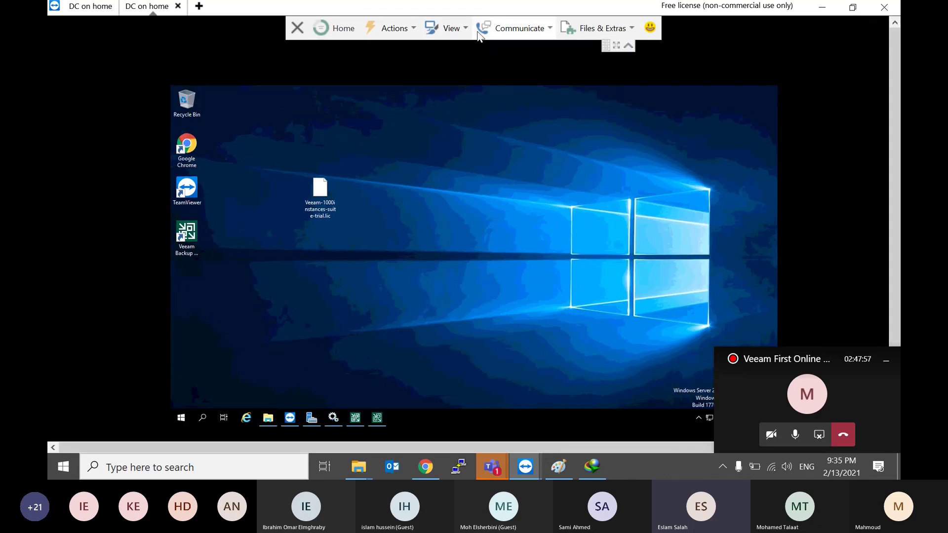
Step: Open the local Display settings and try 100% scaling
left_click(438, 29)
key("super+d")
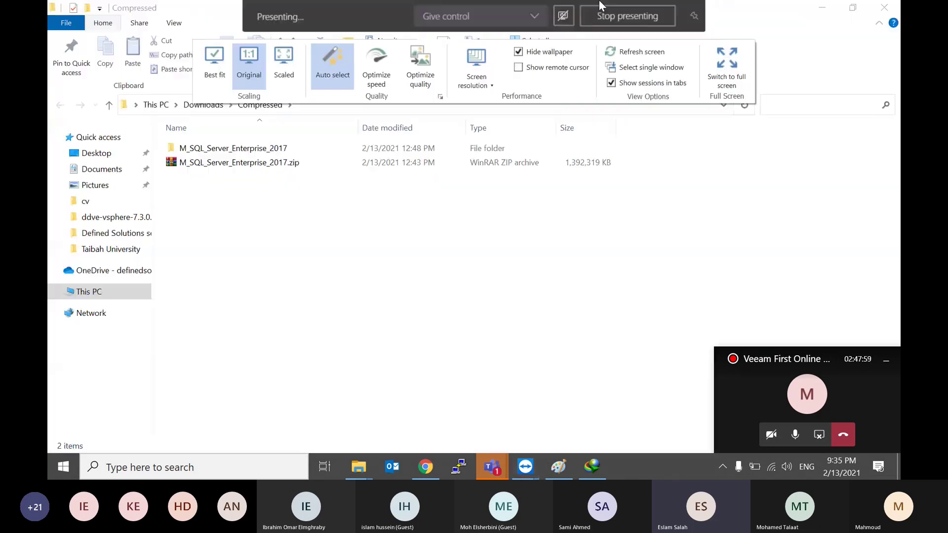
right_click(440, 109)
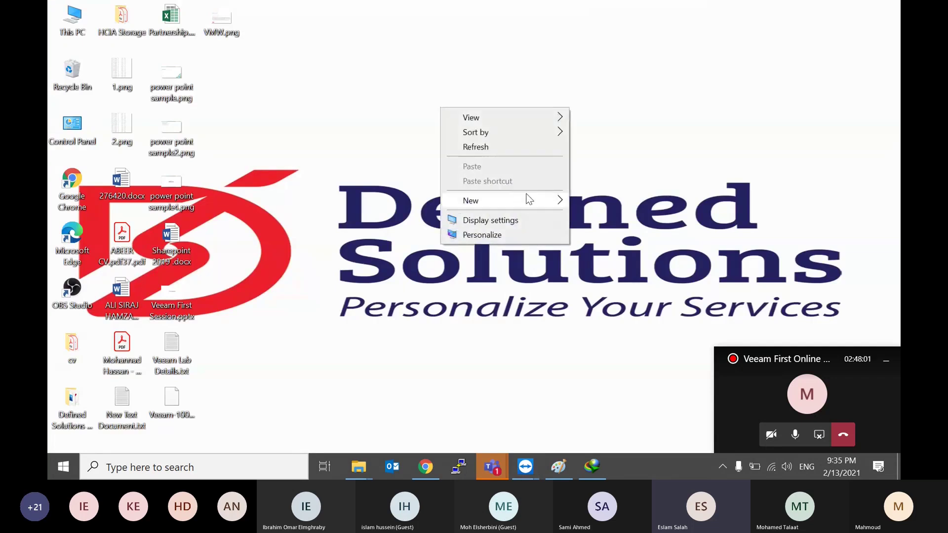
left_click(498, 220)
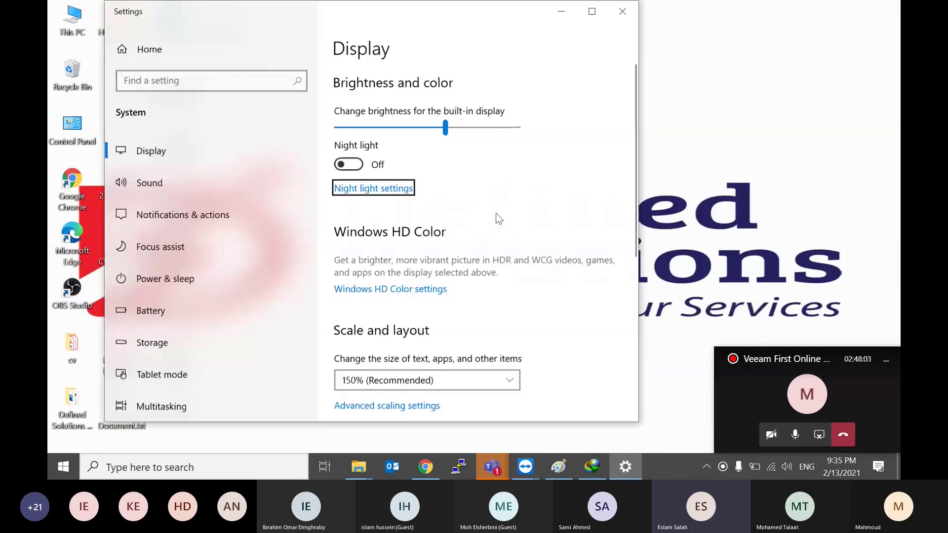
scroll(429, 325, "down", 3)
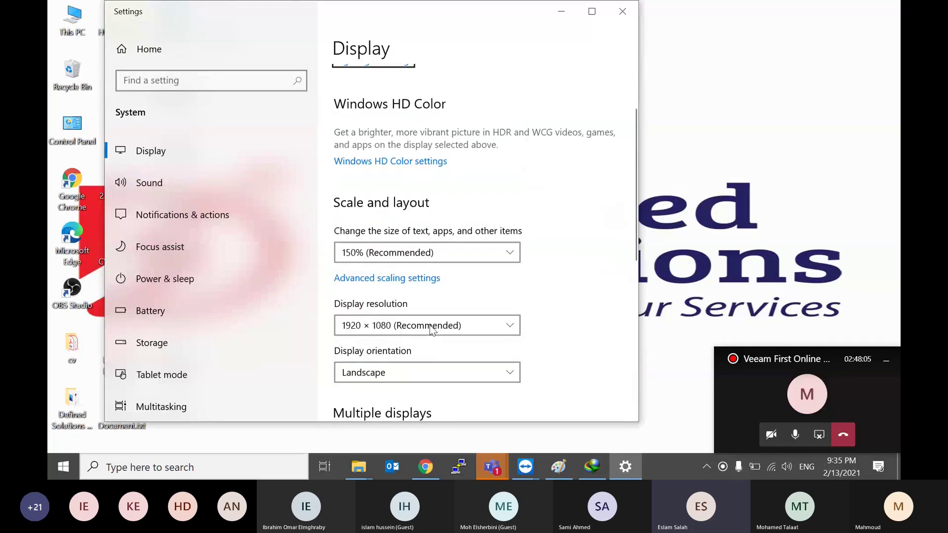
left_click(447, 245)
left_click(387, 200)
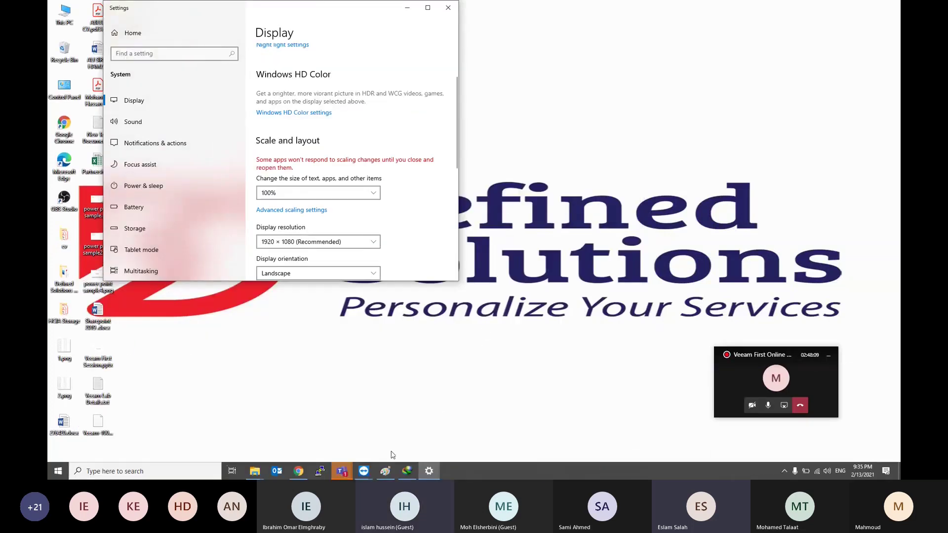
Step: Check the remote session window, then return local display scaling to 150%
left_click(366, 472)
left_click(393, 431)
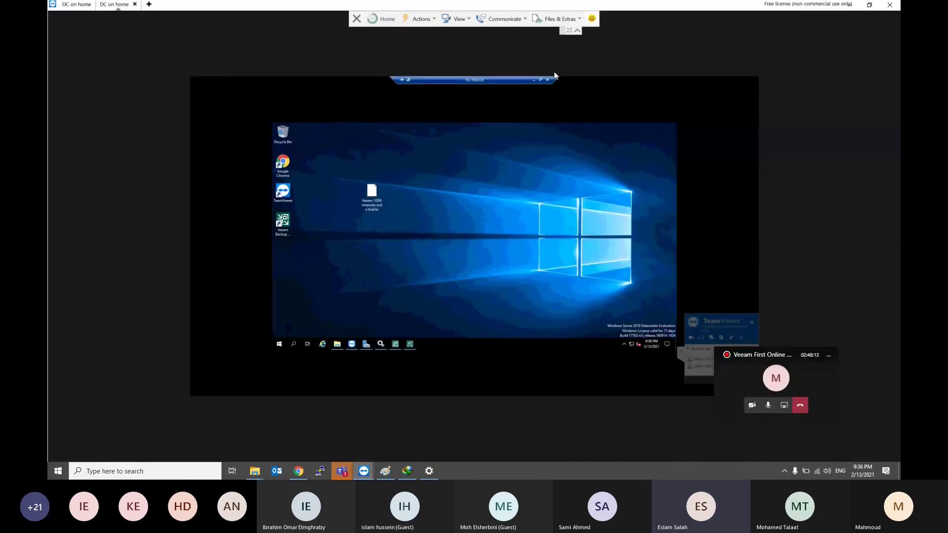
left_click(423, 467)
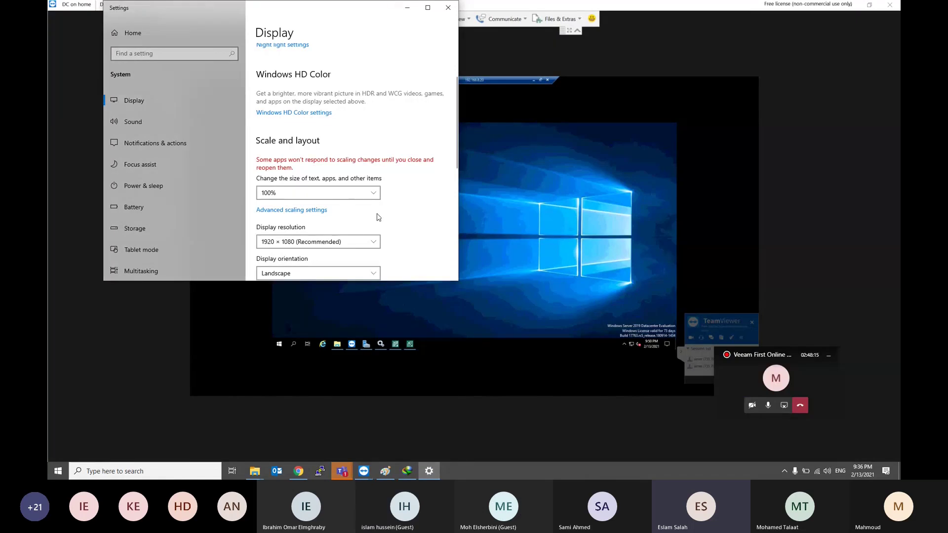
left_click(319, 198)
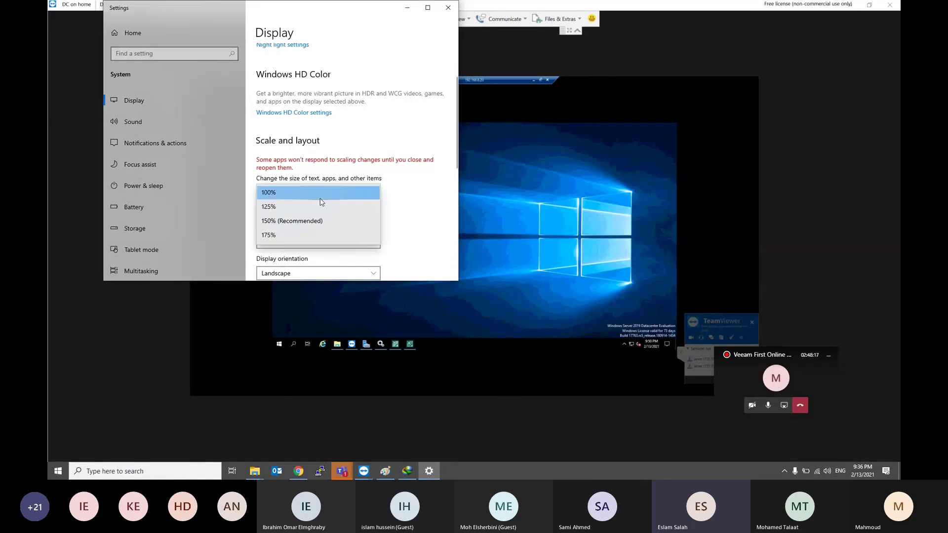
left_click(297, 220)
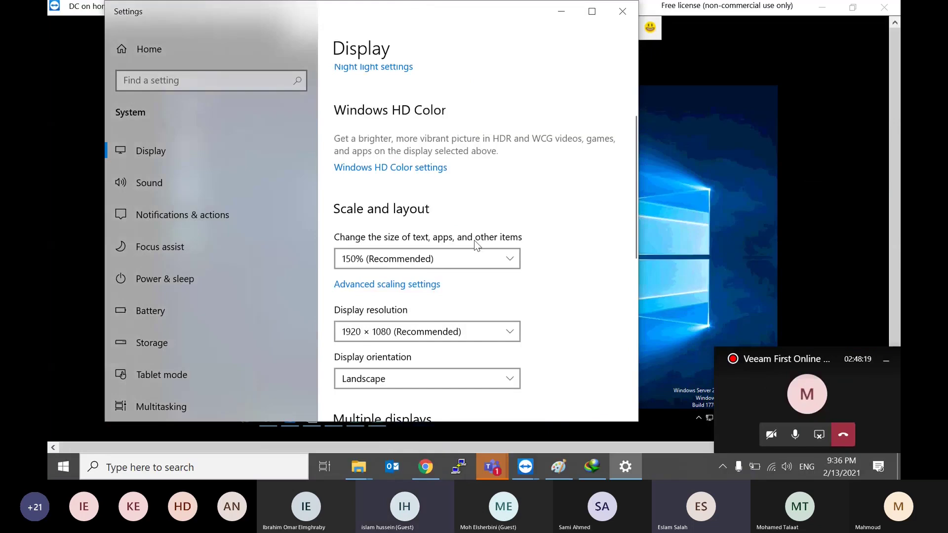
Step: Set the local display scaling to 175%, leaving resolution unchanged
left_click(457, 253)
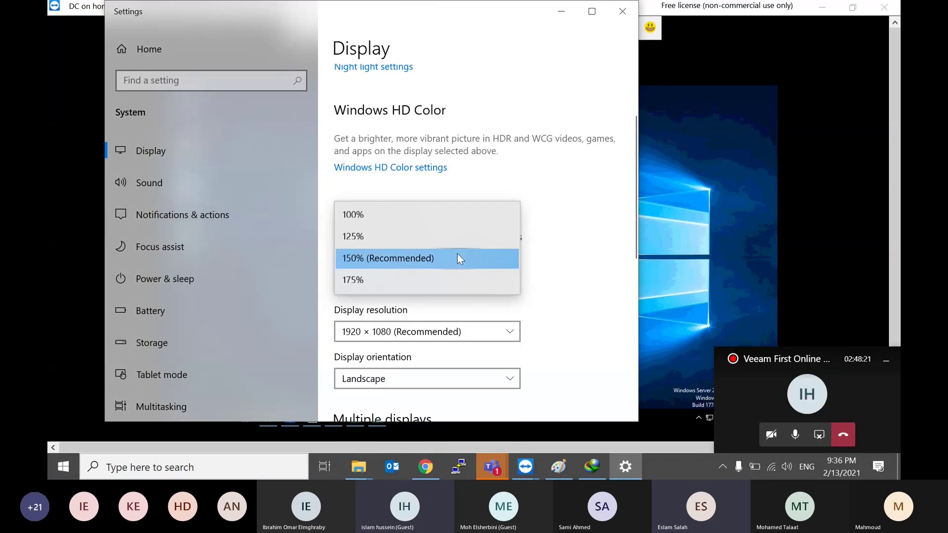
left_click(409, 339)
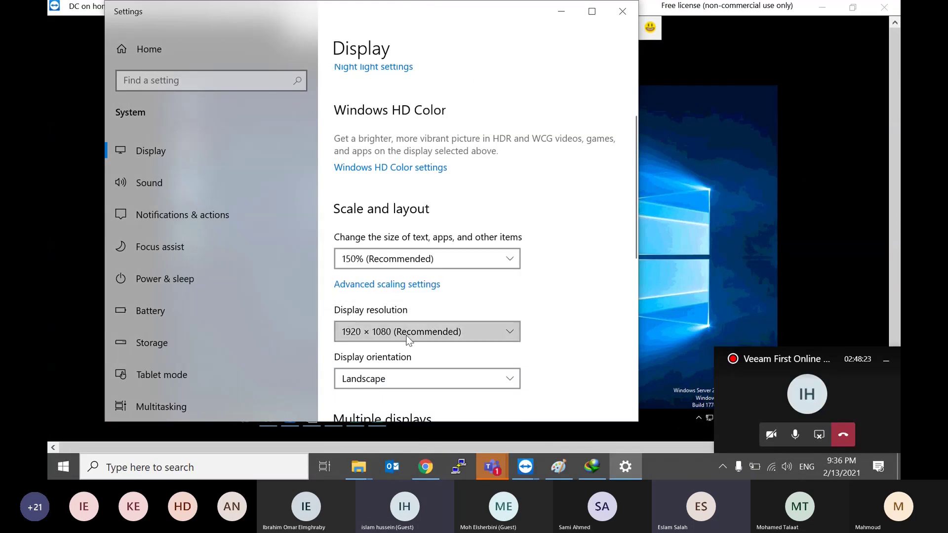
left_click(408, 339)
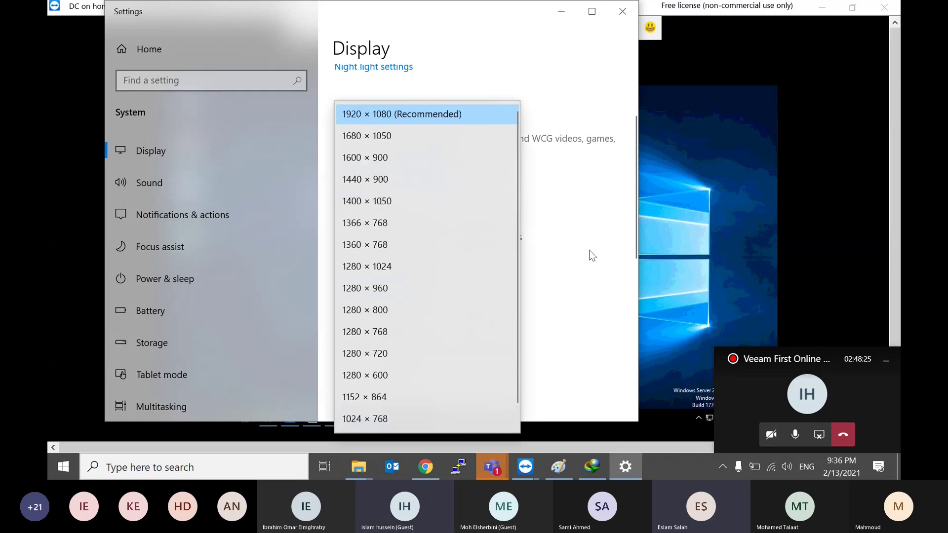
left_click(553, 265)
left_click(428, 257)
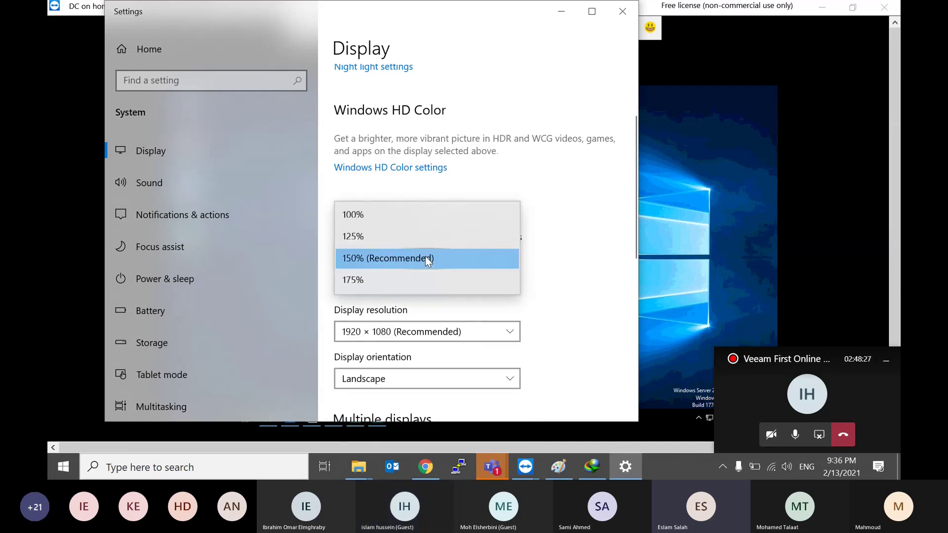
left_click(372, 279)
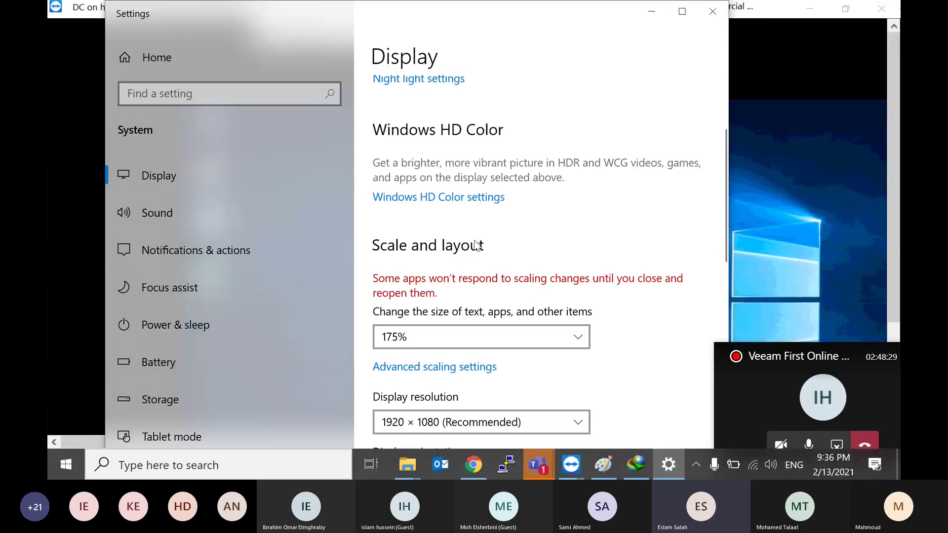
Step: Close local display settings and choose a larger remote screen resolution in TeamViewer
left_click(712, 10)
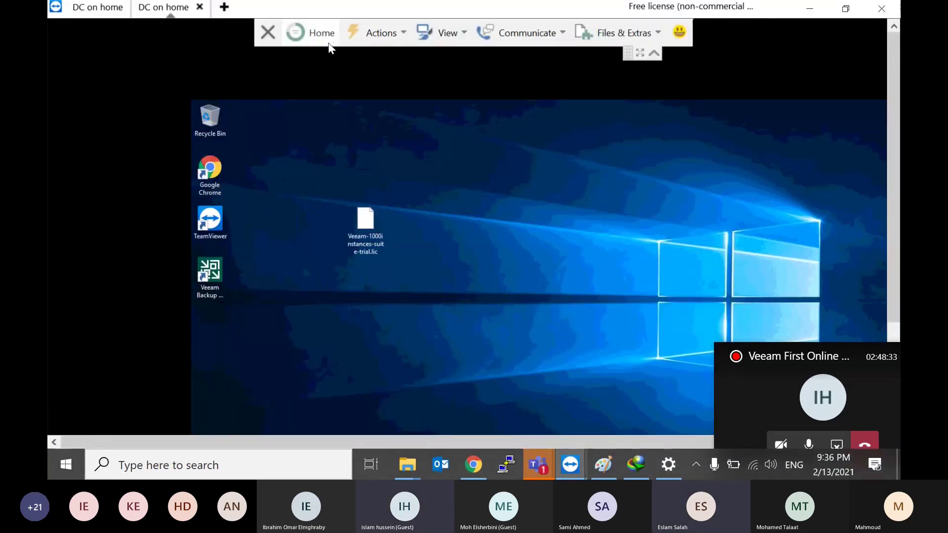
left_click(371, 35)
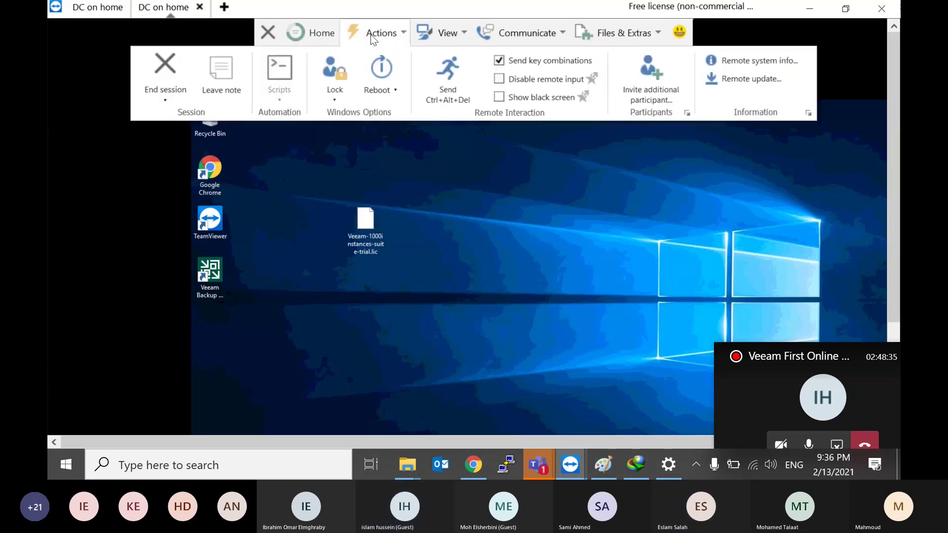
left_click(311, 34)
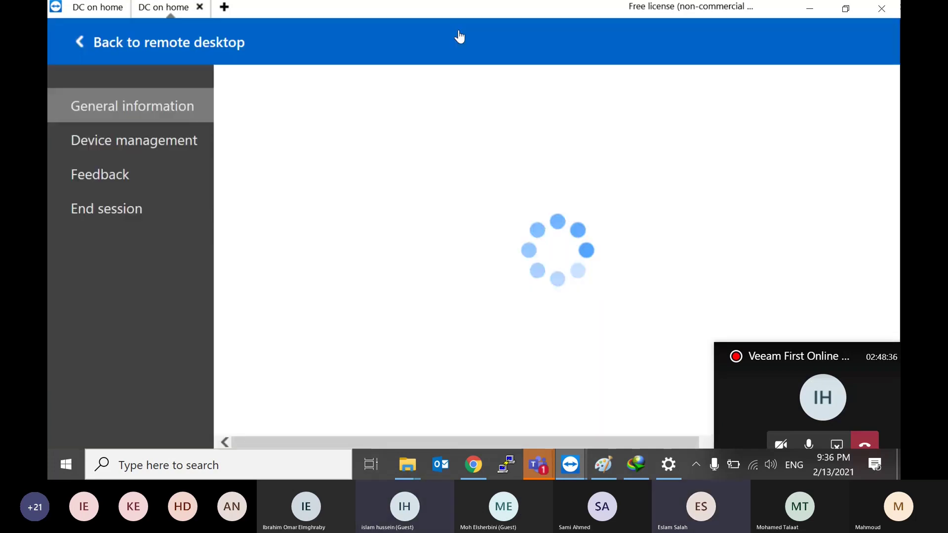
left_click(101, 8)
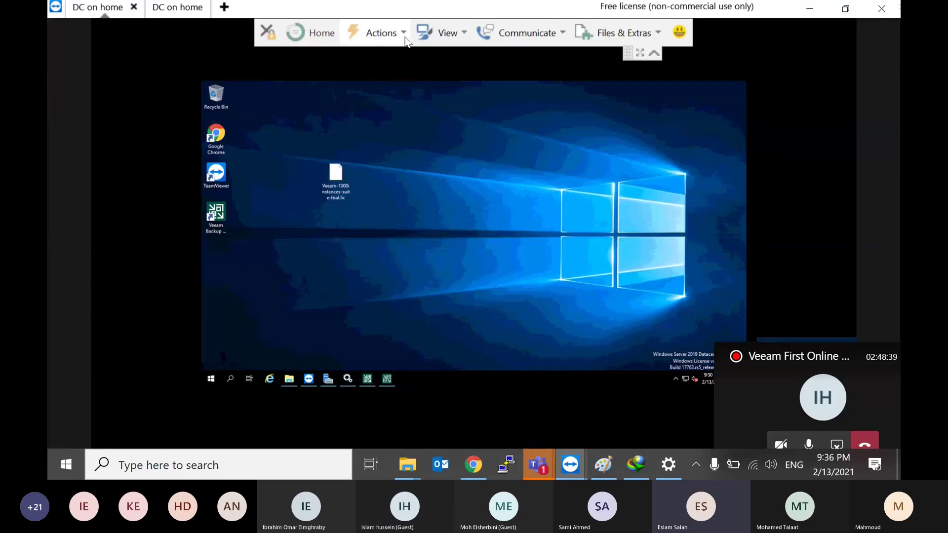
left_click(458, 39)
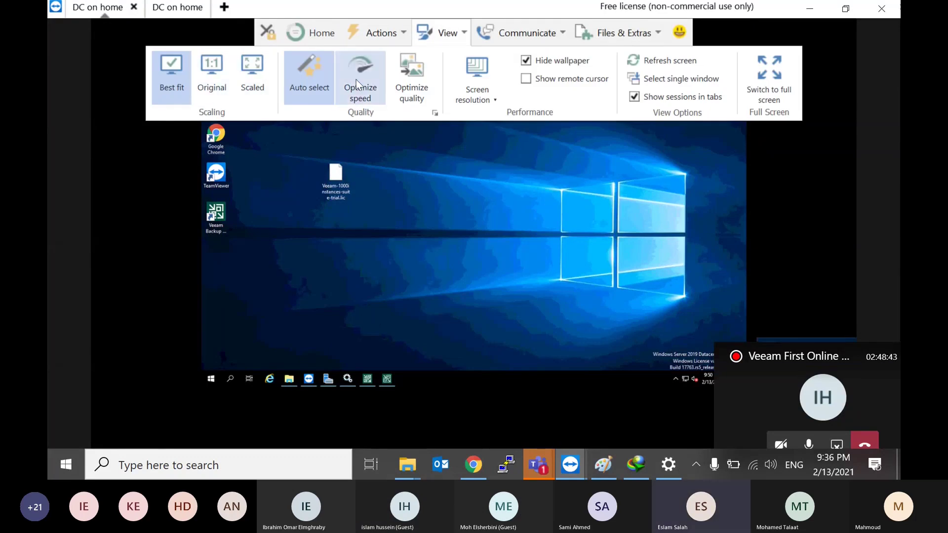
left_click(478, 66)
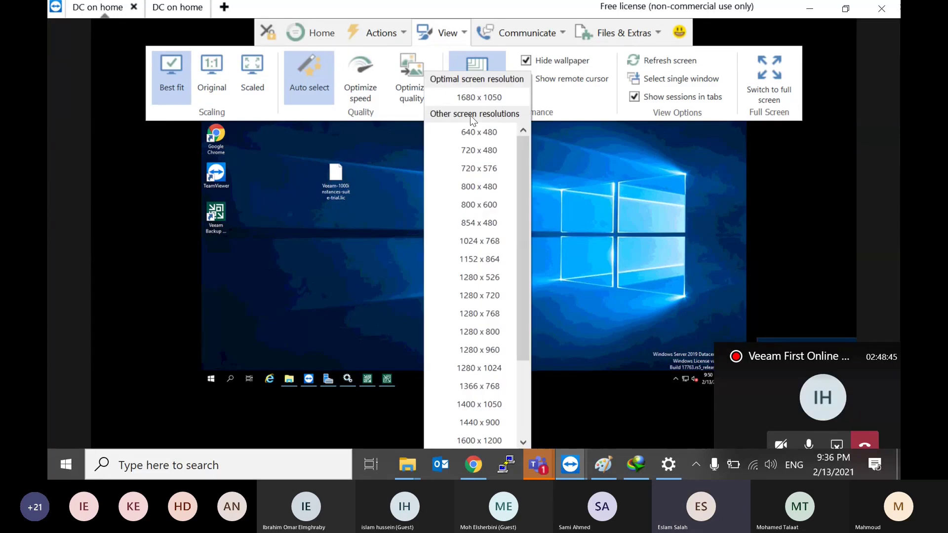
left_click(481, 96)
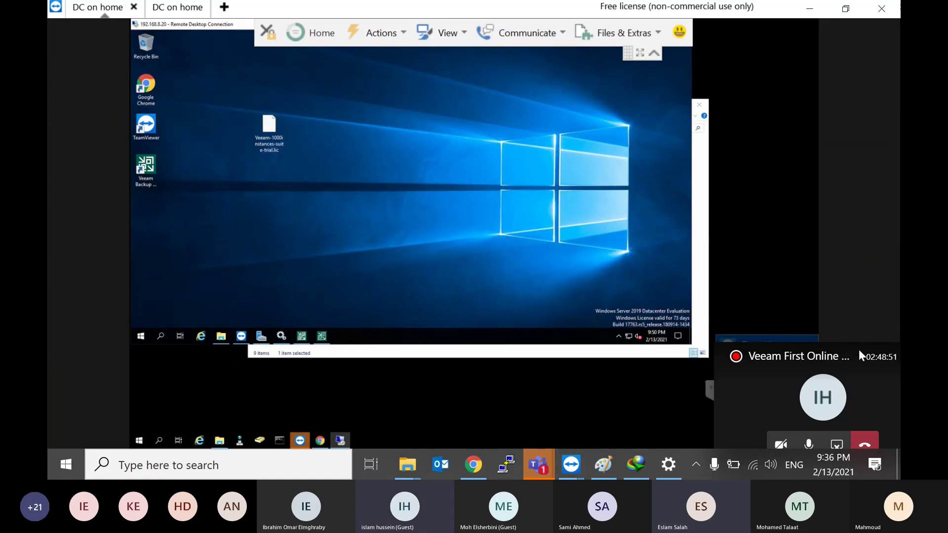
Step: Move and minimize the call window, then collapse the remote session toolbar
left_click_drag(858, 348, 763, 328)
left_click(824, 340)
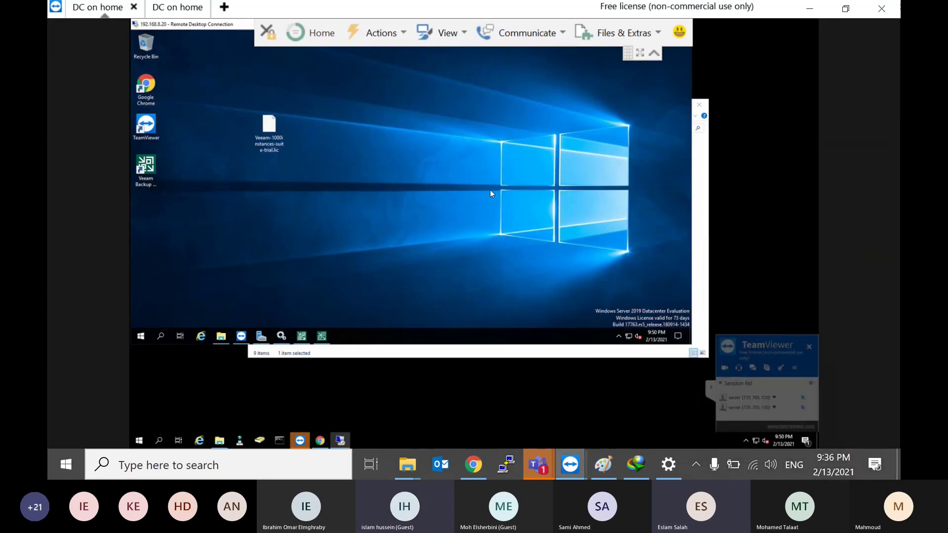
scroll(494, 191, "down", 1)
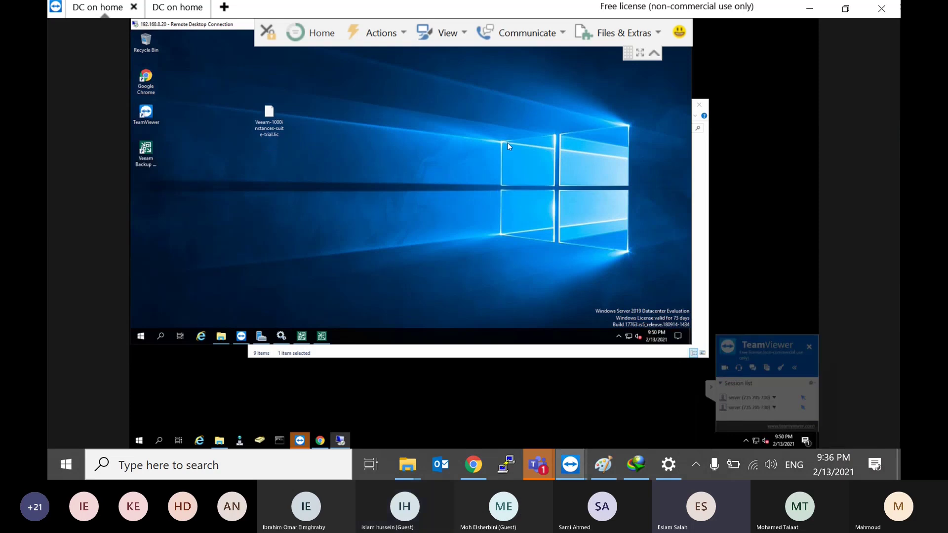
scroll(506, 143, "up", 1)
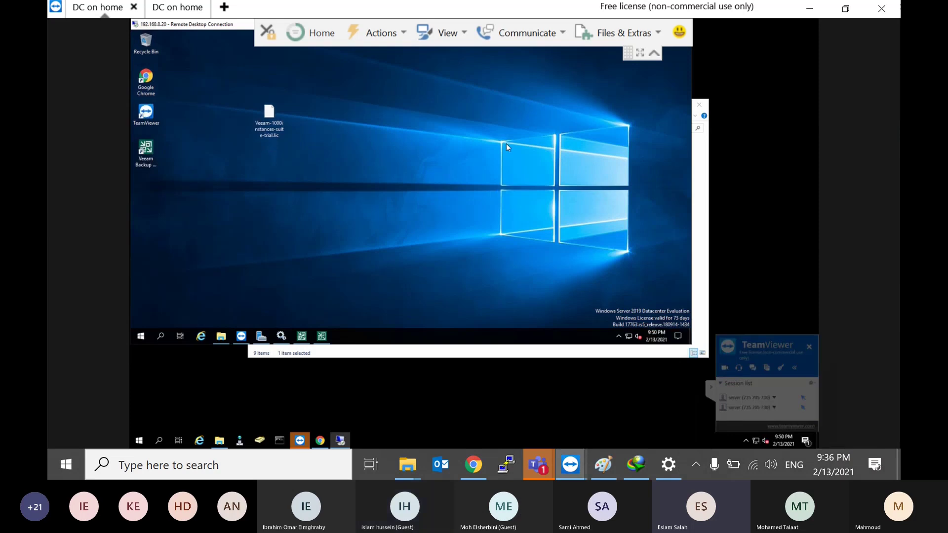
left_click(655, 54)
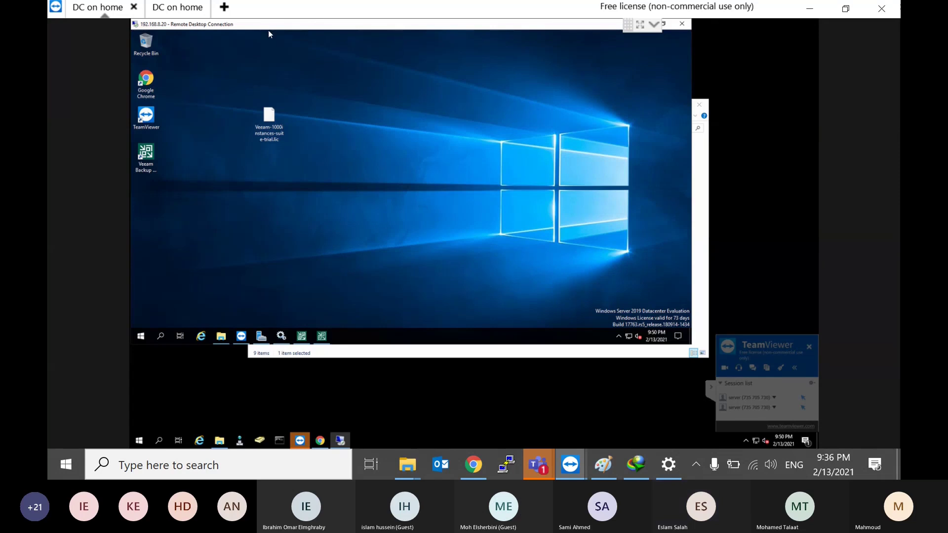
Step: Make the 192.168.8.20 Remote Desktop Connection full screen and bring up the Veeam console
double_click(255, 29)
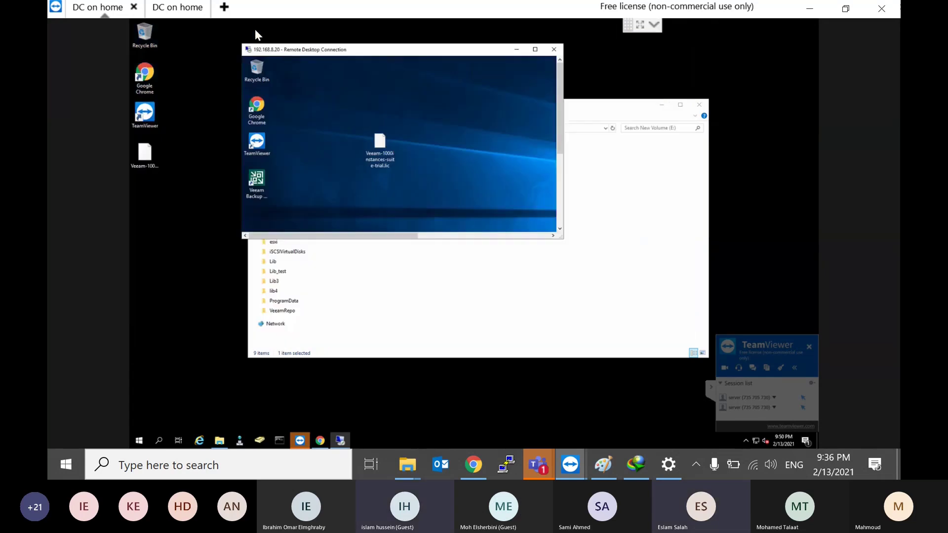
right_click(283, 52)
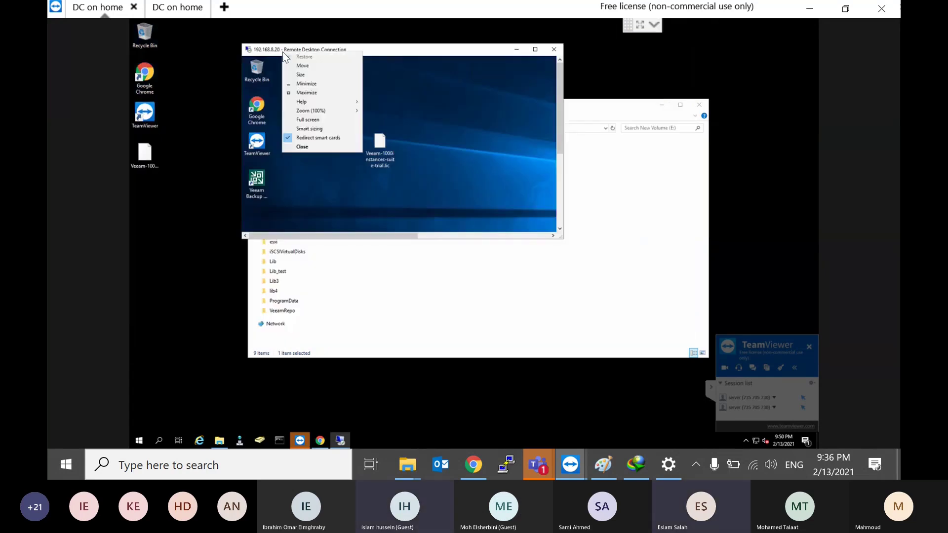
left_click(320, 120)
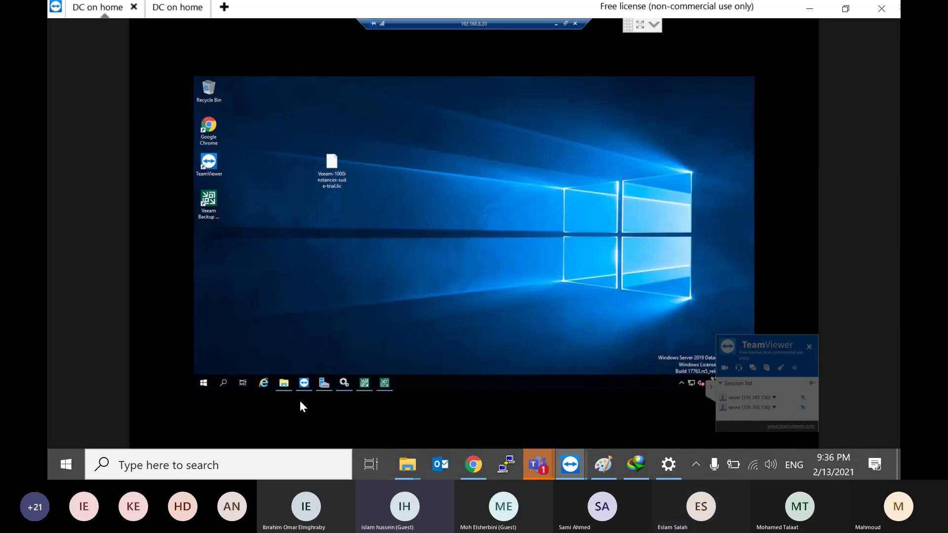
left_click(384, 383)
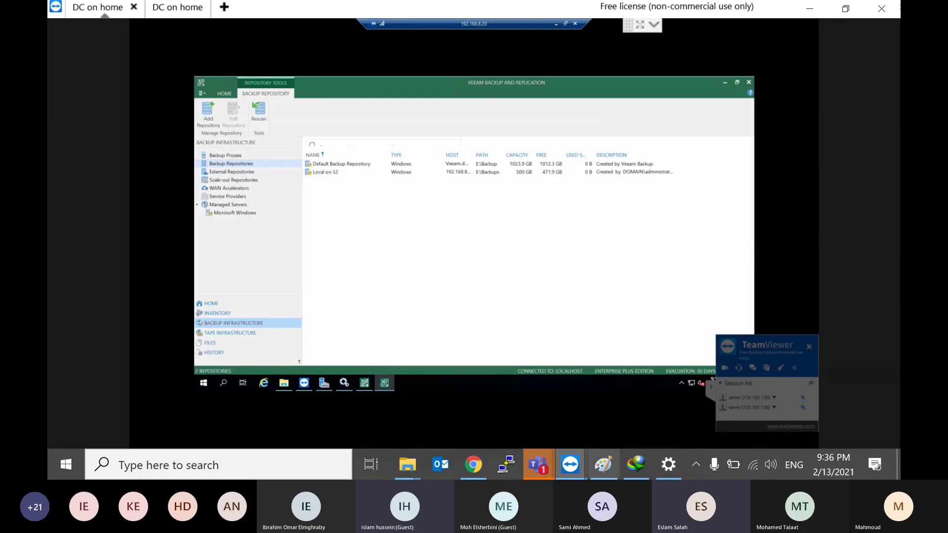
Step: Change local display scaling from 175% to 150% (Recommended) and minimize Settings
left_click(642, 465)
left_click(664, 466)
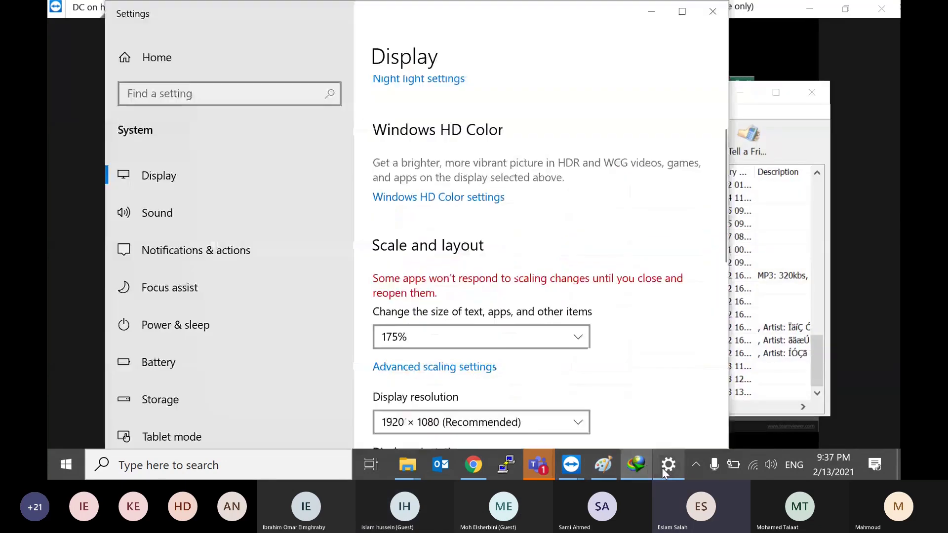
left_click(458, 337)
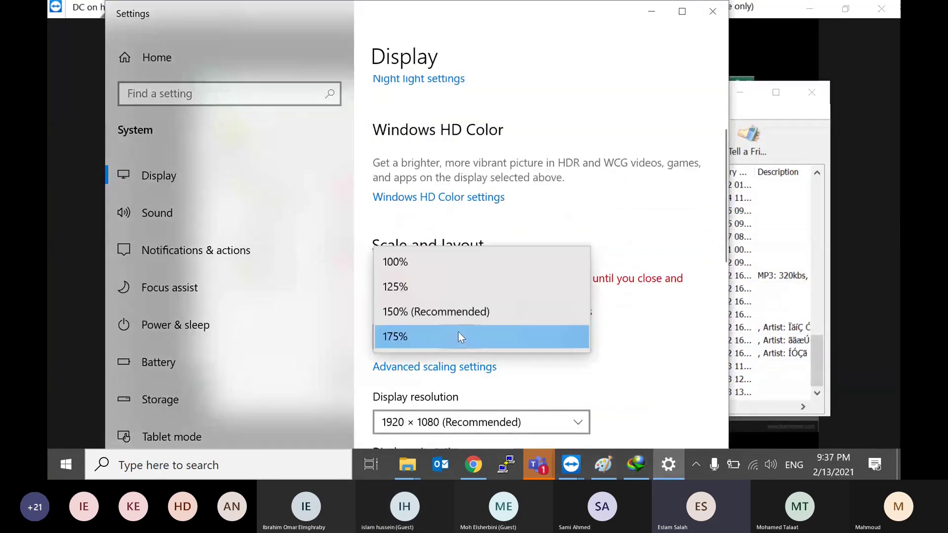
left_click(470, 313)
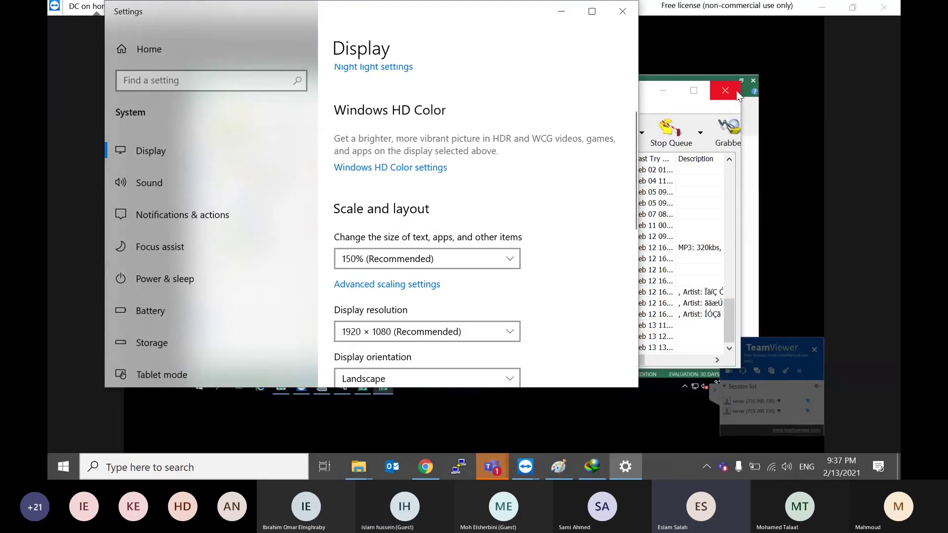
left_click(561, 11)
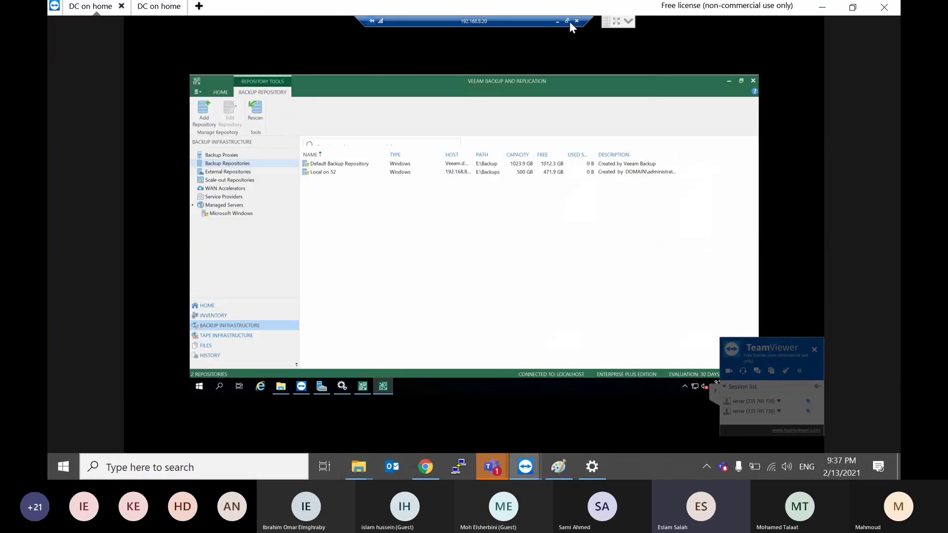
Step: Set the remote screen resolution to 1920 x 1080 from TeamViewer's View options
left_click(628, 21)
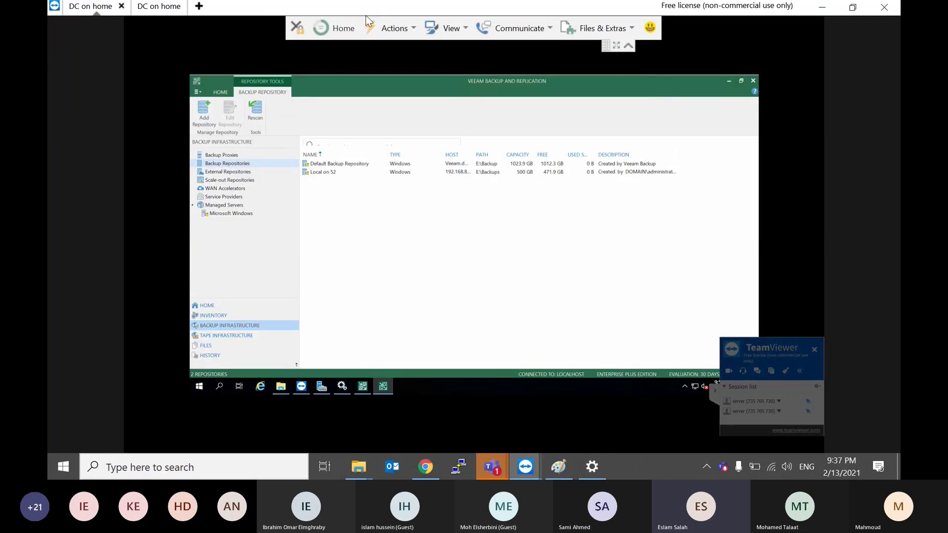
left_click(431, 29)
left_click(431, 29)
left_click(431, 28)
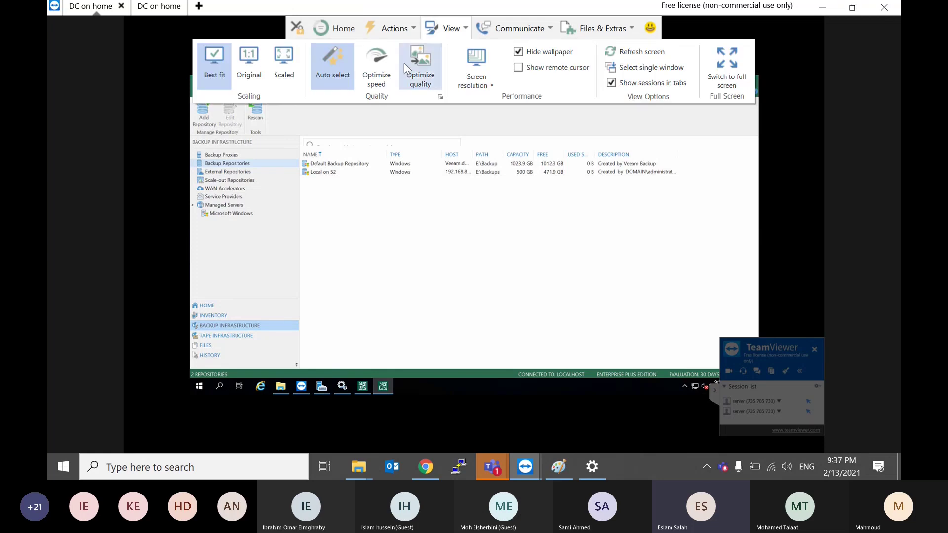
left_click(475, 74)
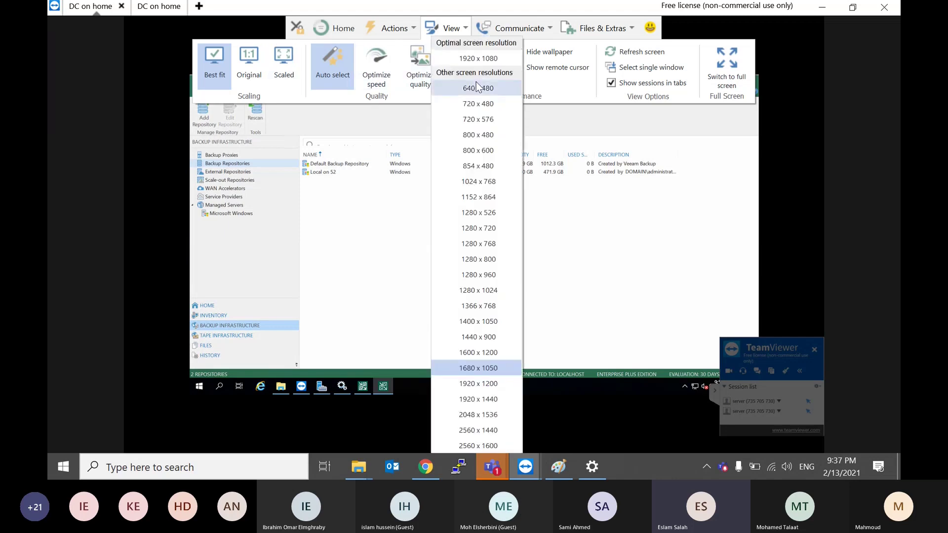
left_click(480, 58)
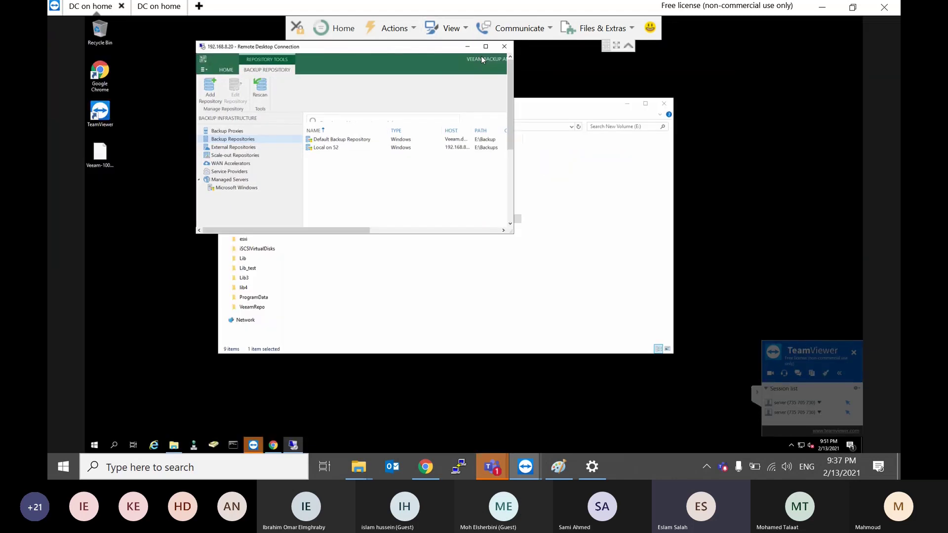
Step: Make the remote desktop connection full screen and confirm the 1920 x 1080 resolution
right_click(395, 49)
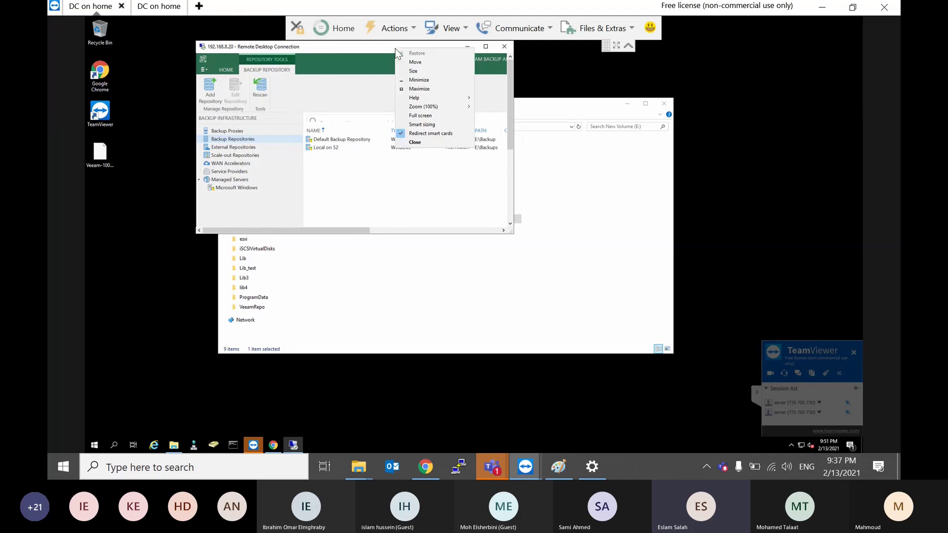
left_click(418, 117)
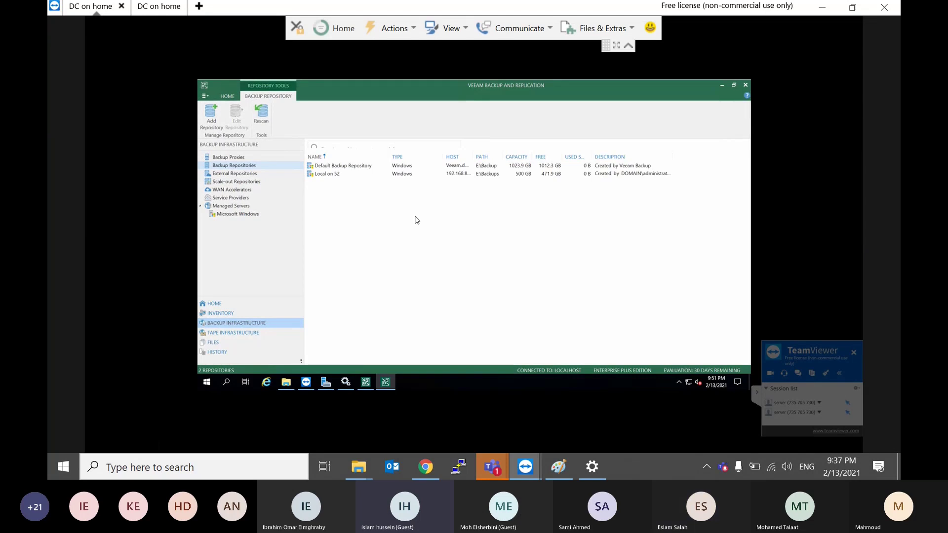
left_click(462, 30)
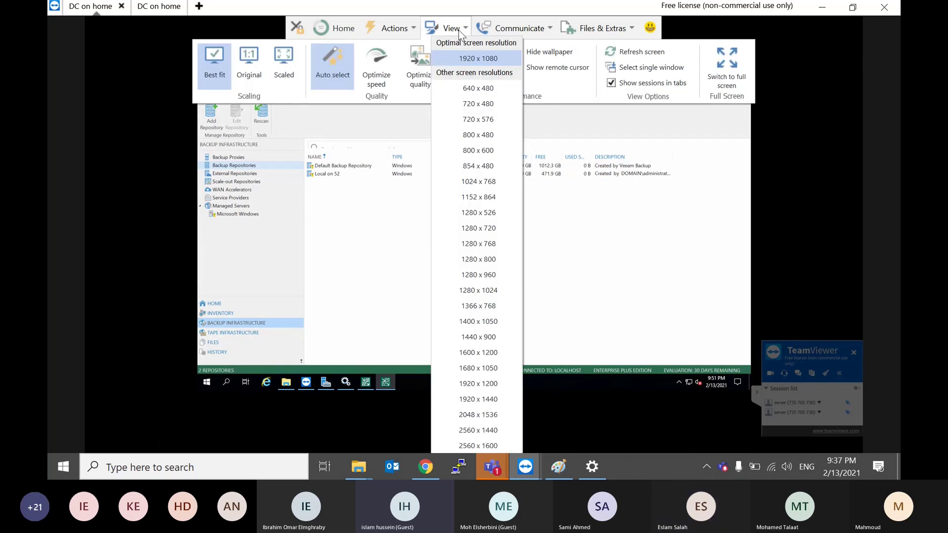
left_click(469, 58)
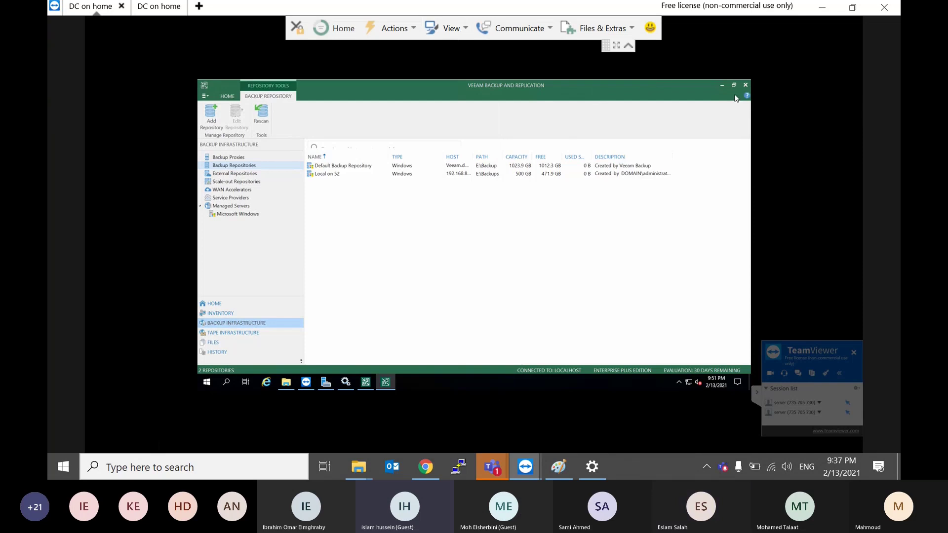
Step: Restore the Veeam window, close the remote Start menu, and minimize Veeam to show the desktop
left_click(481, 386)
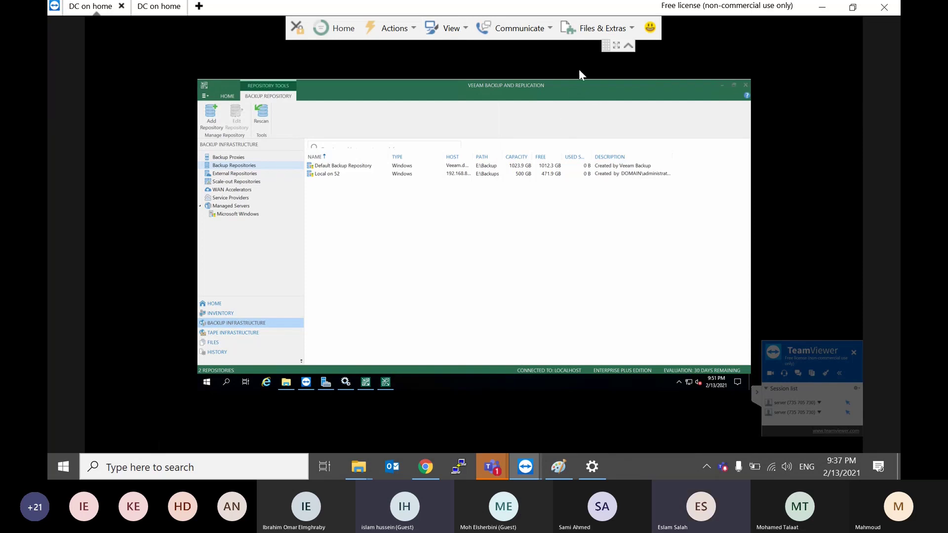
double_click(522, 84)
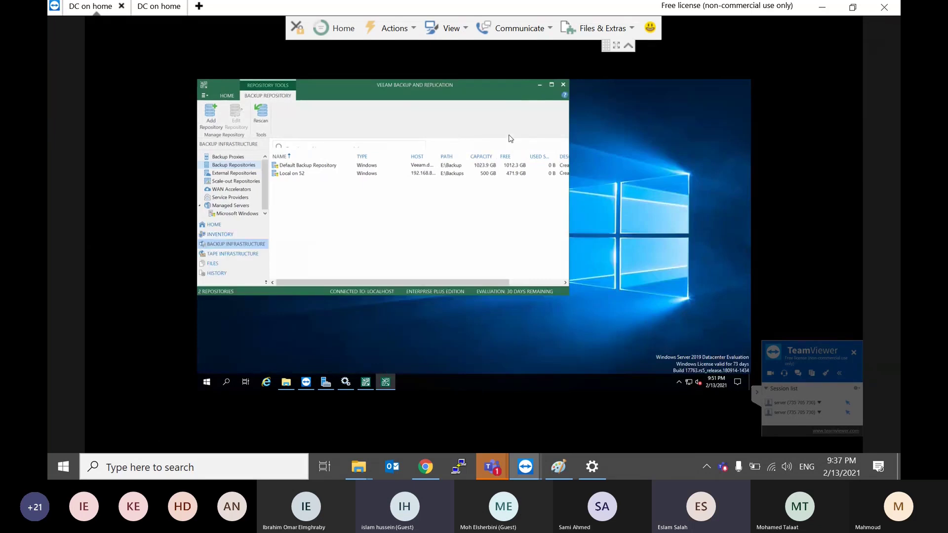
left_click(207, 383)
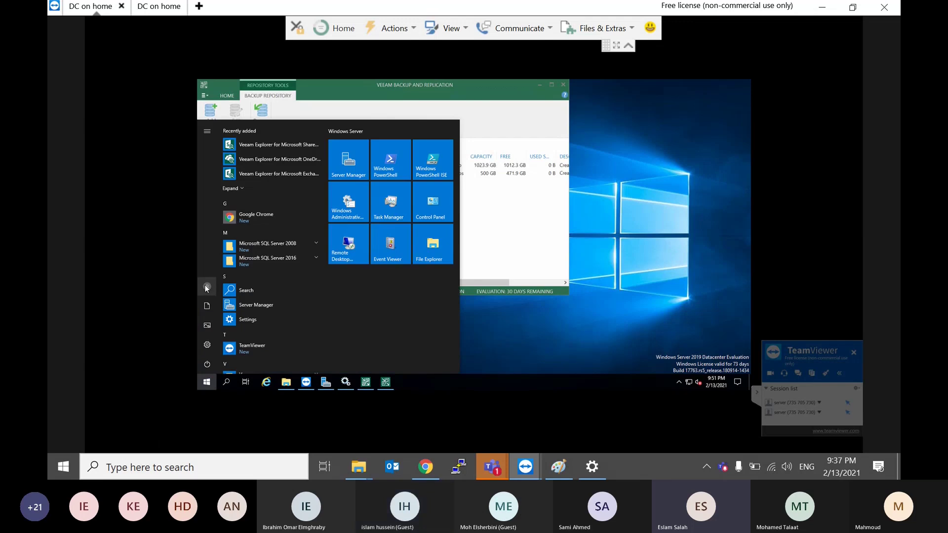
left_click(645, 264)
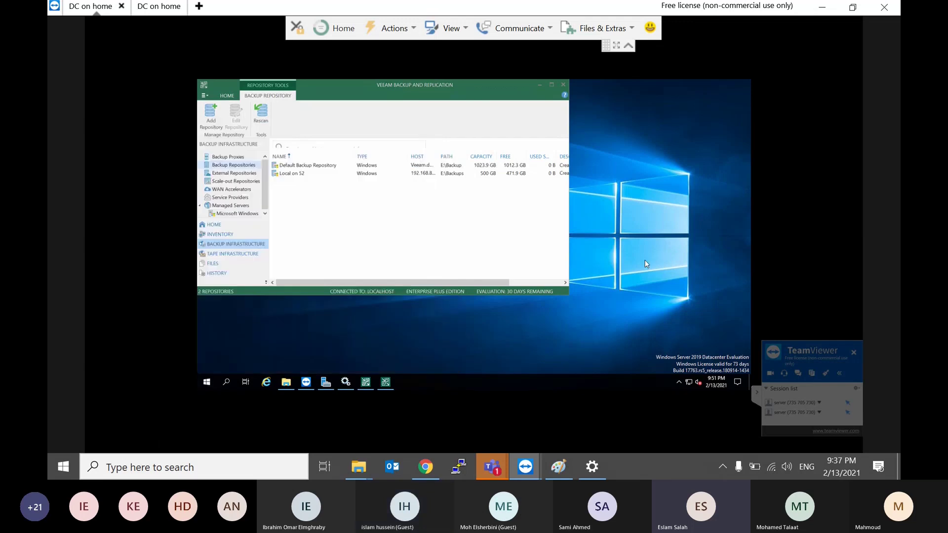
key("super+d")
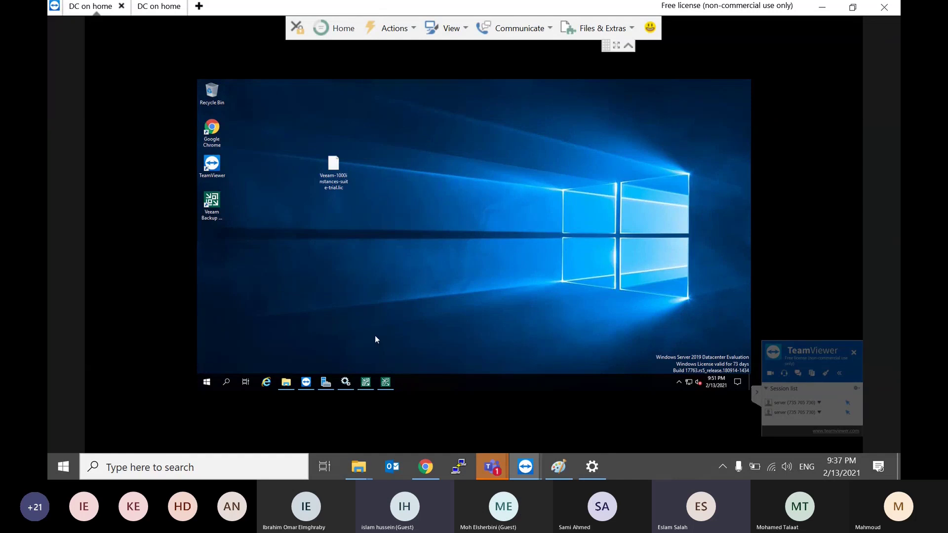
Step: Restore and maximize the Veeam console, and set the TeamViewer view to Scaled with Optimize quality
left_click(386, 383)
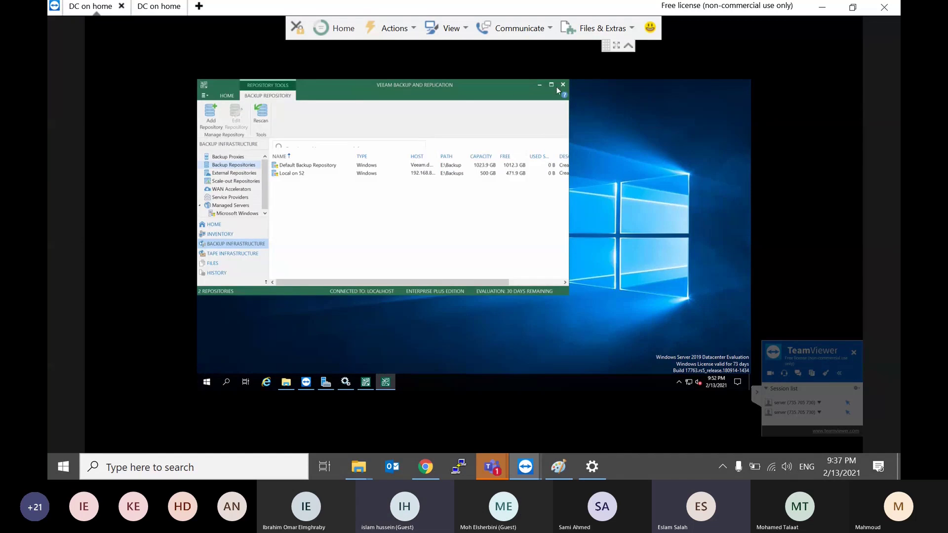
left_click(551, 85)
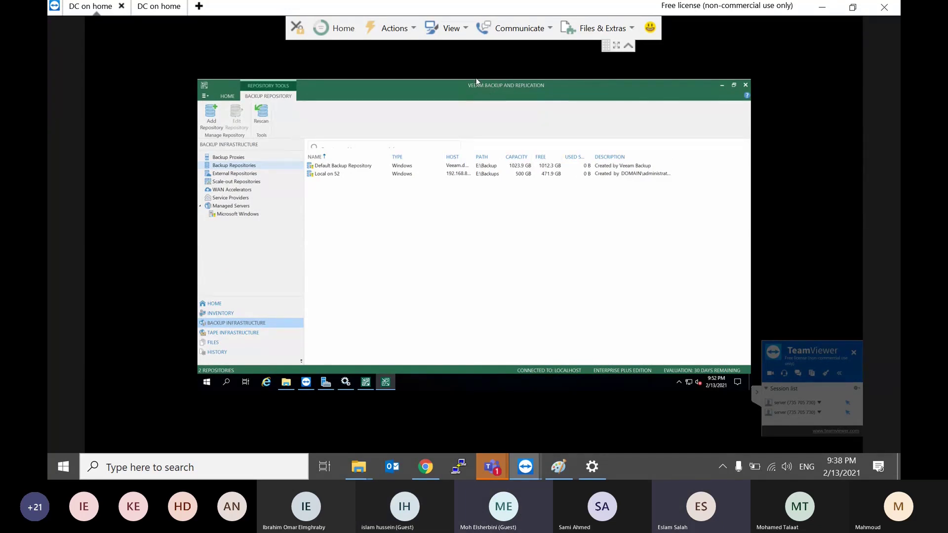
left_click(432, 32)
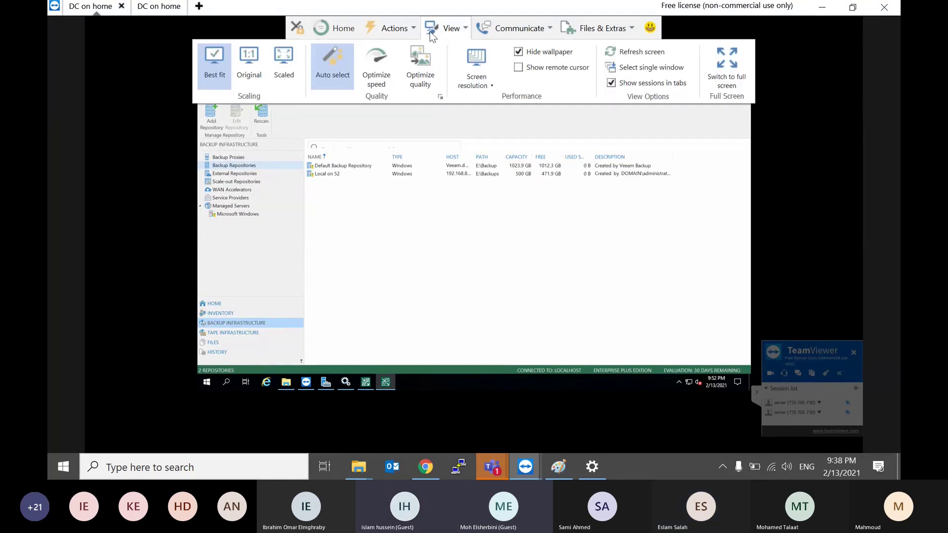
left_click(283, 54)
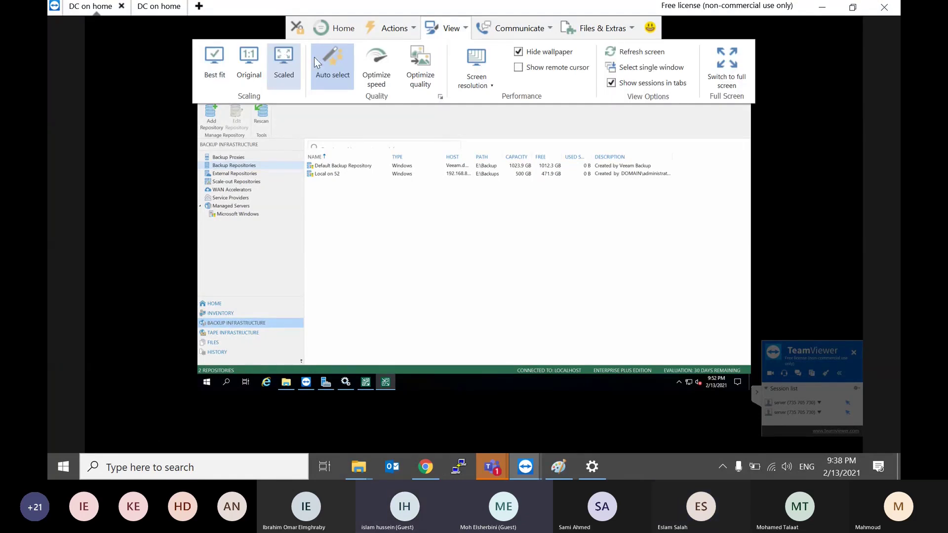
left_click(412, 56)
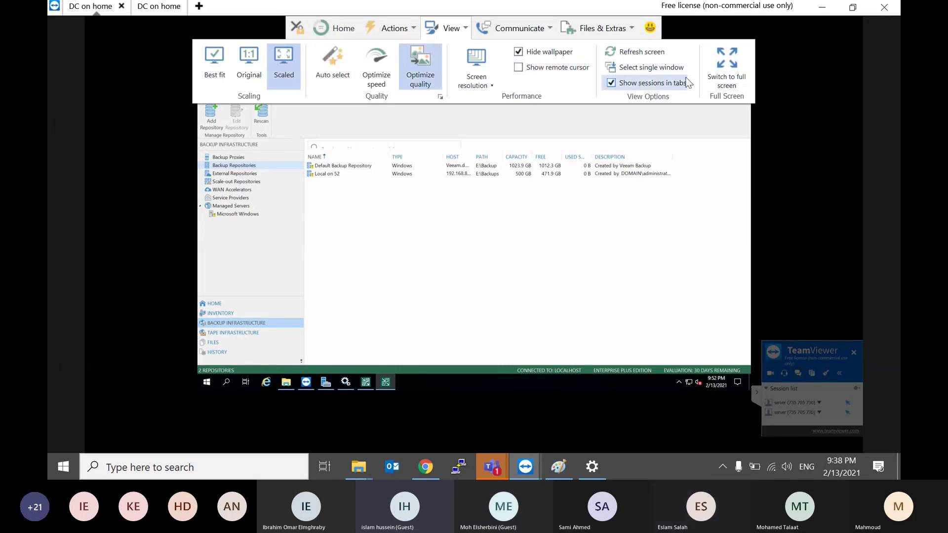
Step: Bring up the remote server's security screen from the session actions, then dismiss it
left_click(518, 28)
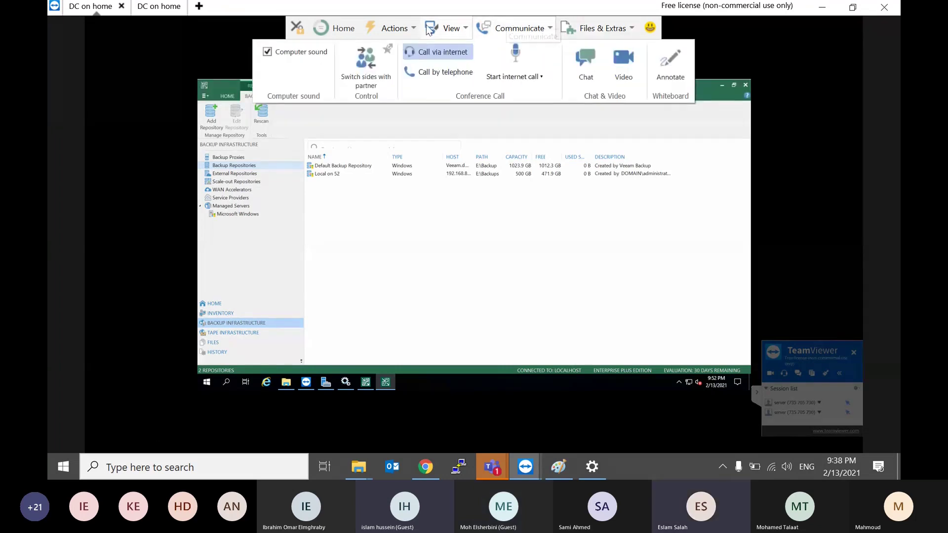
left_click(408, 27)
left_click(463, 67)
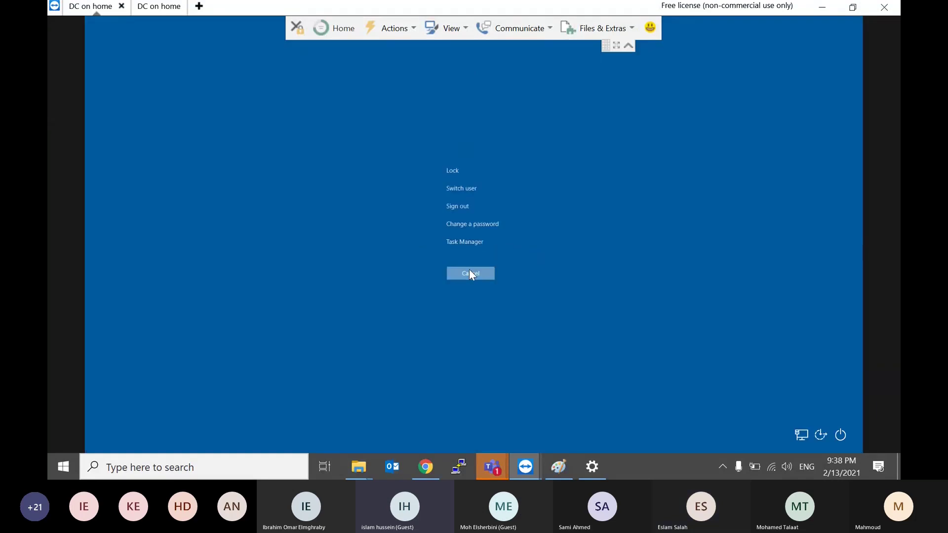
left_click(470, 274)
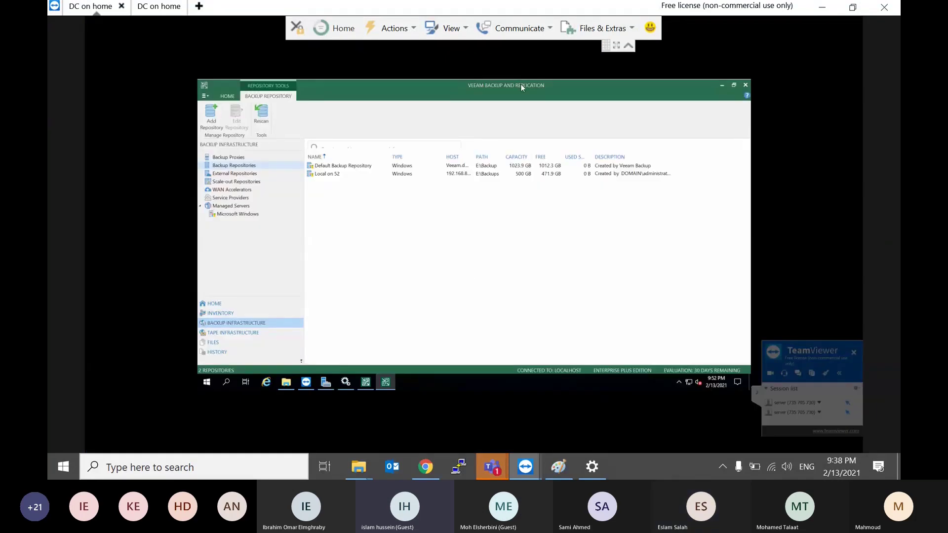
left_click(434, 27)
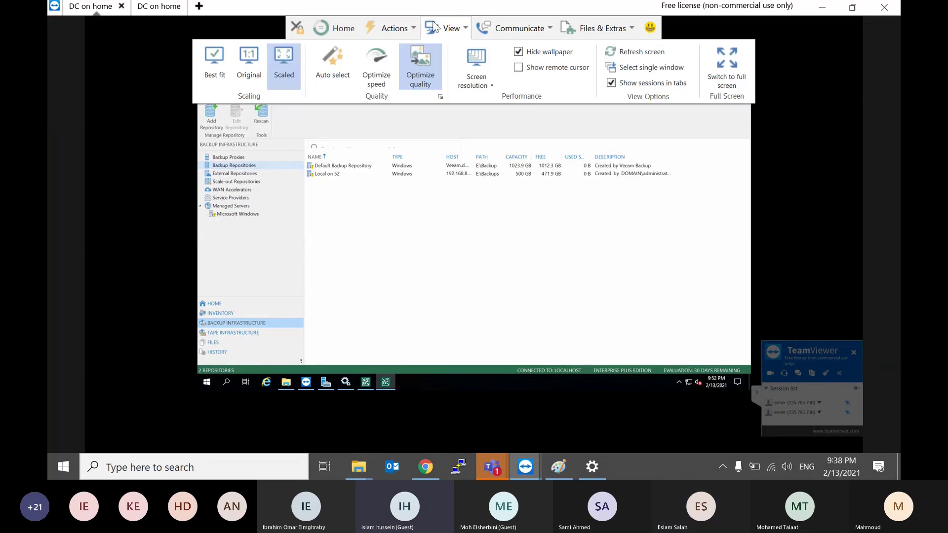
left_click(535, 217)
Step: Switch the remote session to full screen, then back to a windowed Remote Desktop view
left_click(616, 45)
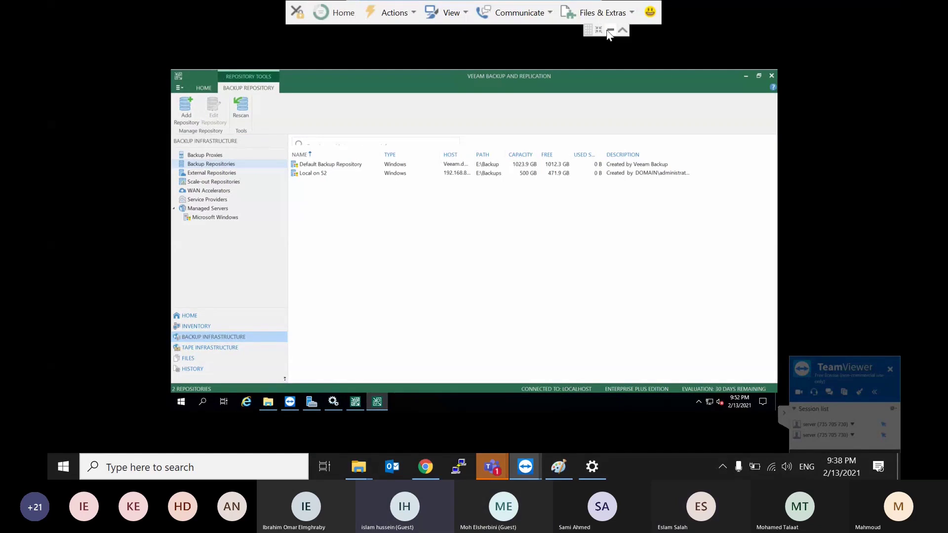
left_click(622, 31)
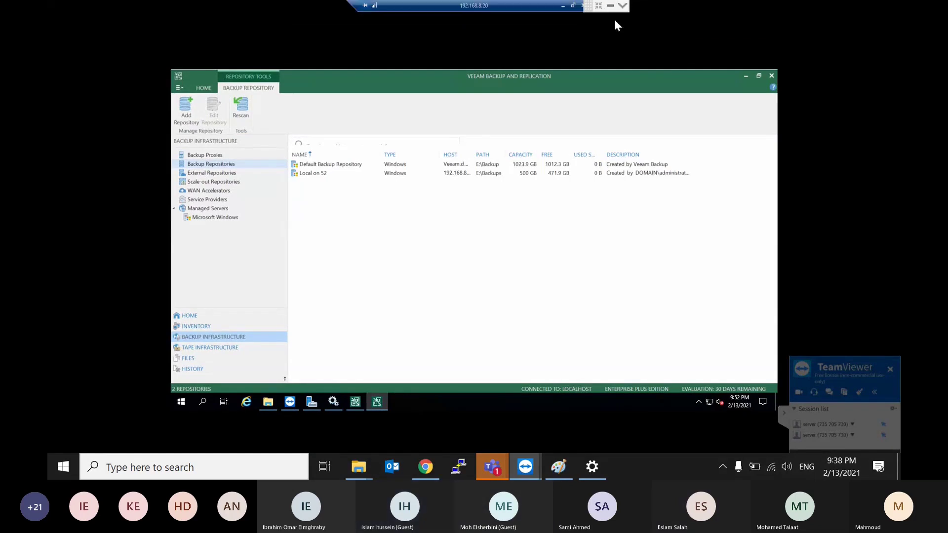
left_click(611, 6)
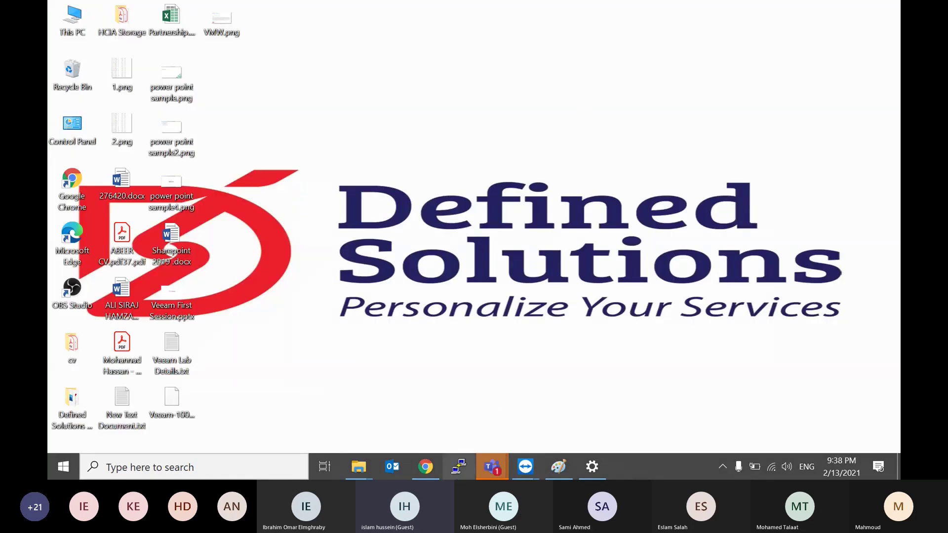
mouse_move(522, 465)
left_click(585, 408)
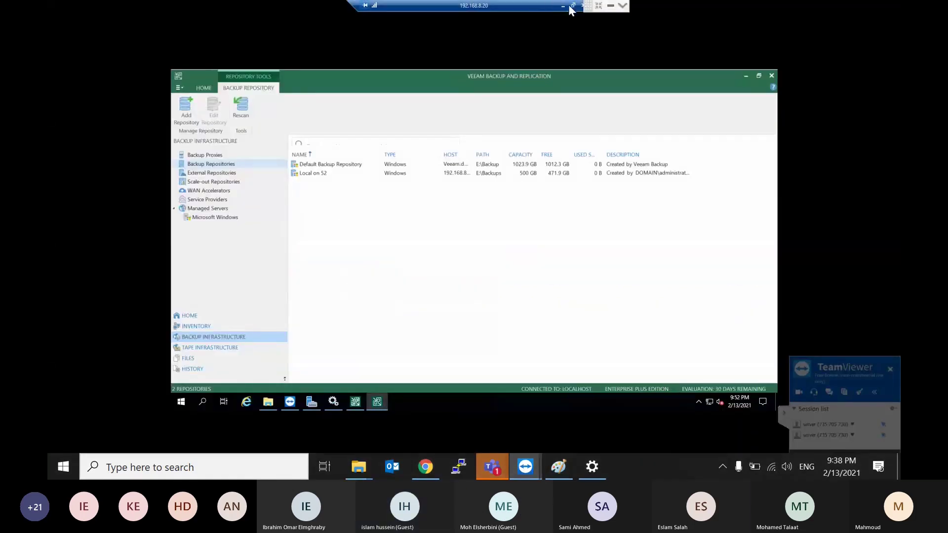
double_click(538, 5)
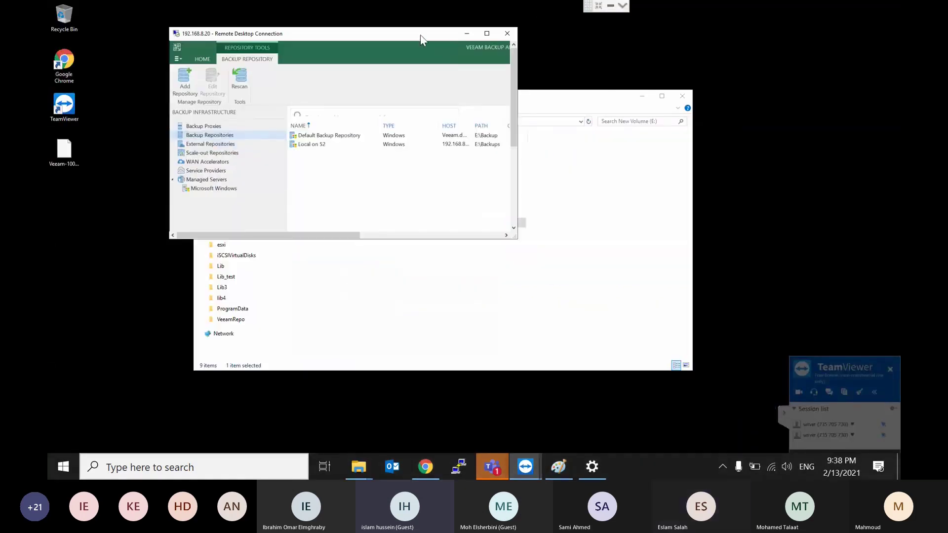
left_click_drag(497, 96, 502, 103)
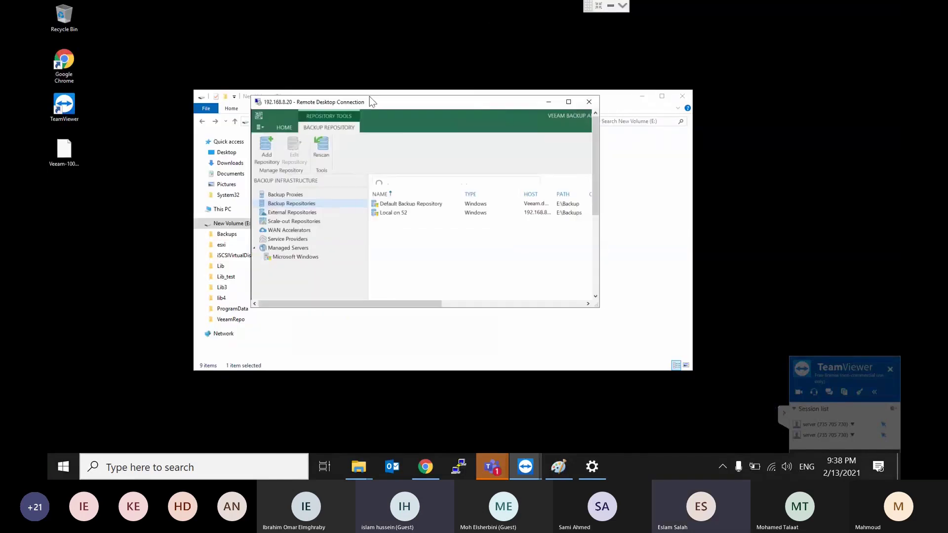
Step: Zoom the Remote Desktop session to 150% and leave it as a restored window
right_click(382, 104)
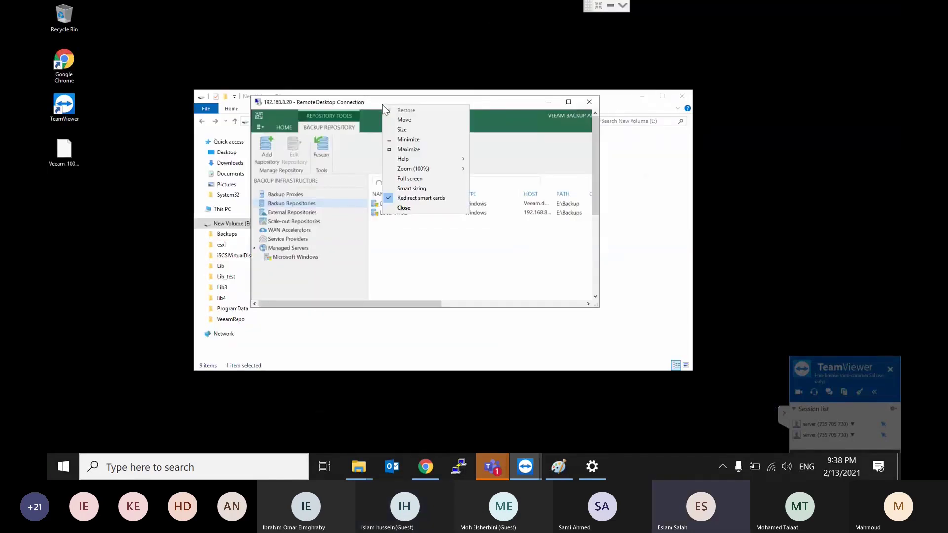
mouse_move(435, 172)
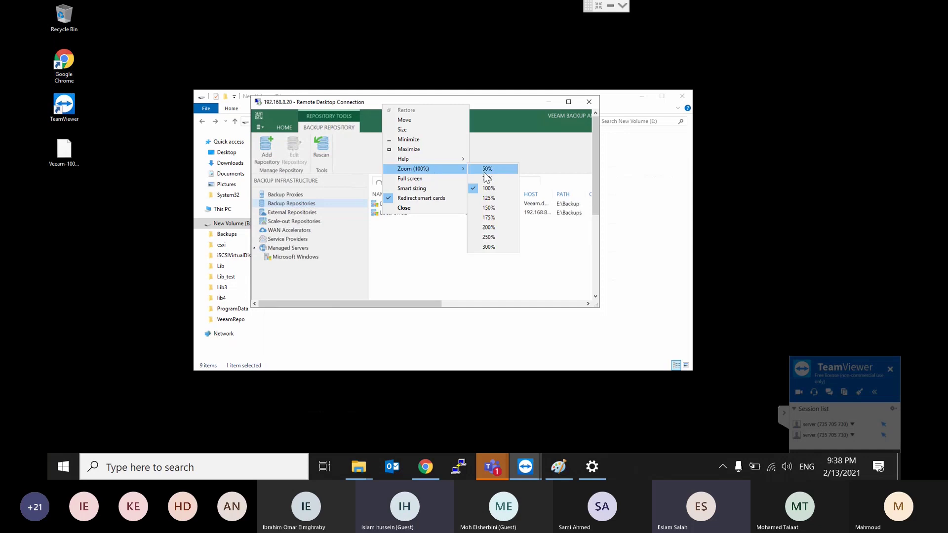
left_click(489, 208)
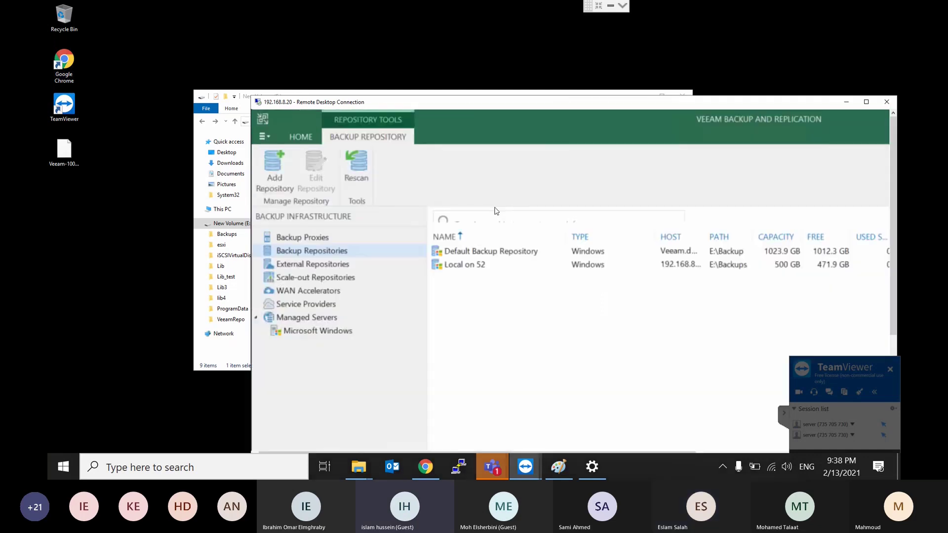
double_click(619, 104)
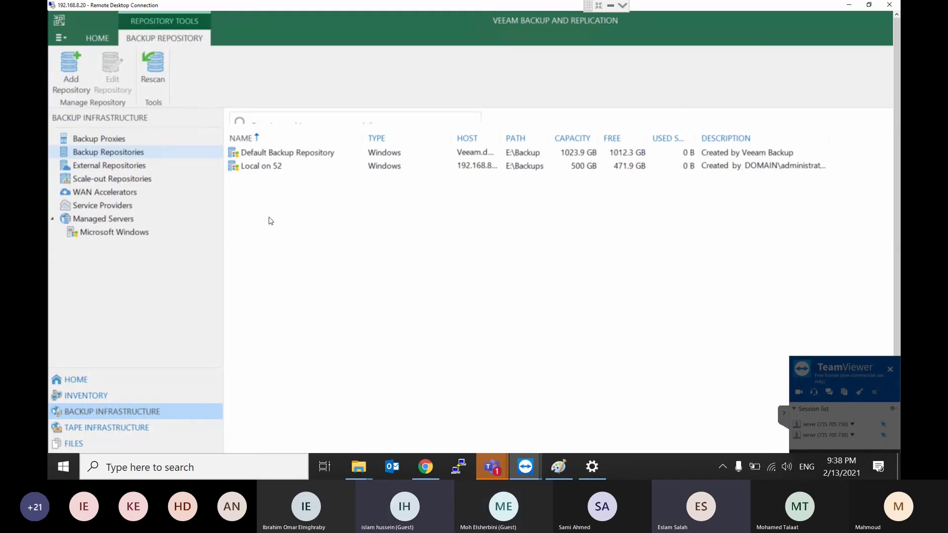
right_click(670, 7)
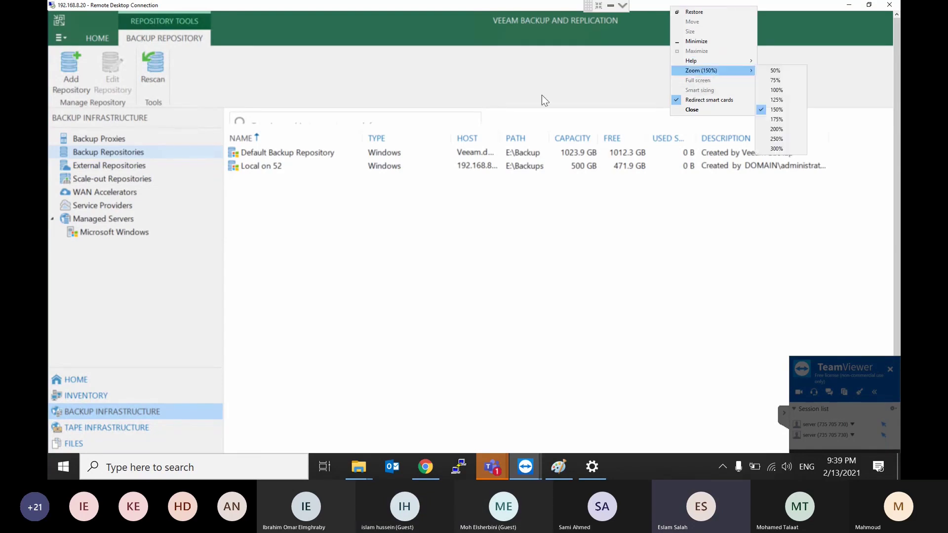
left_click(522, 96)
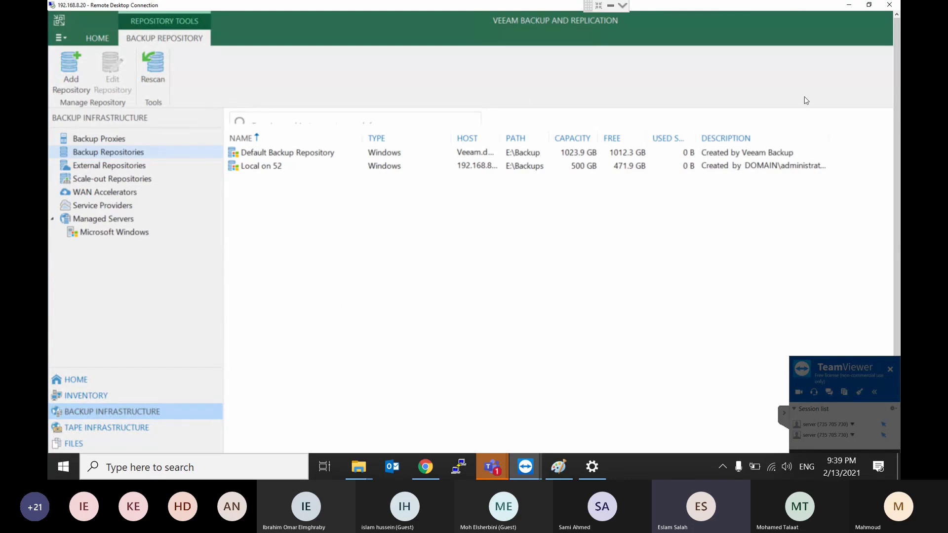
double_click(774, 6)
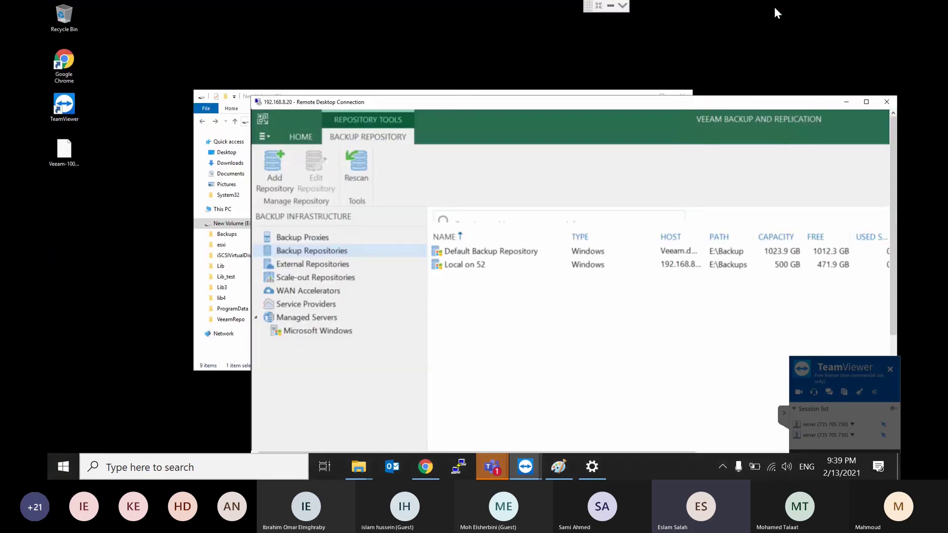
left_click_drag(460, 107, 471, 62)
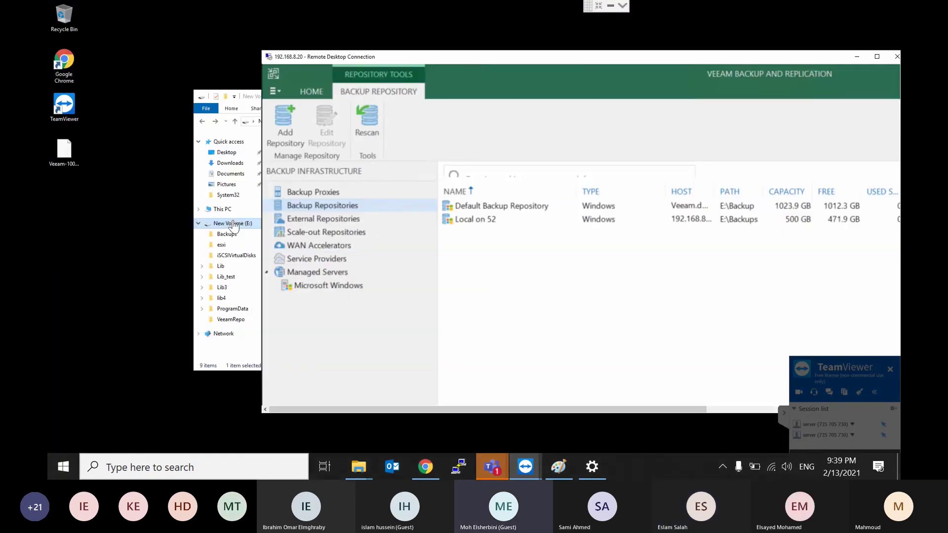
Step: Turn on Share this folder for VeeamRepo in its Advanced Sharing settings
left_click(233, 225)
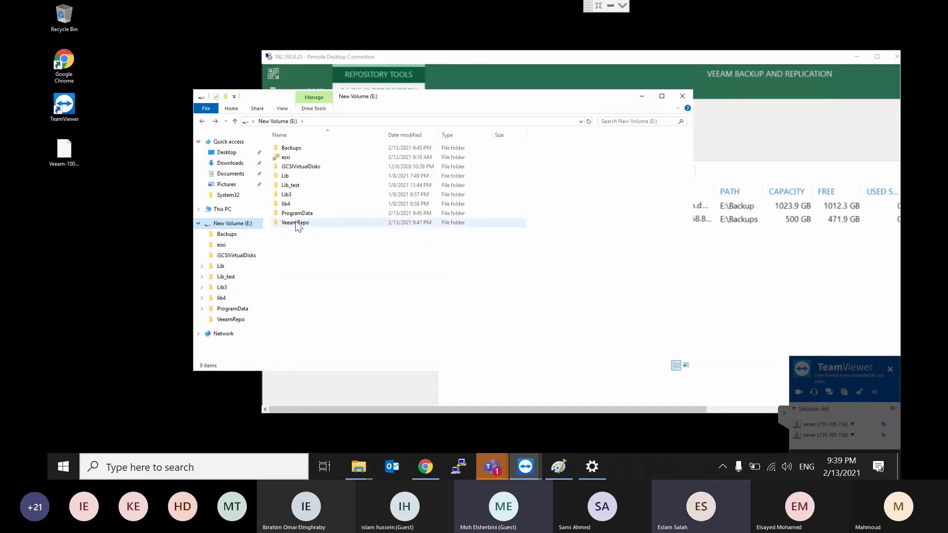
right_click(296, 222)
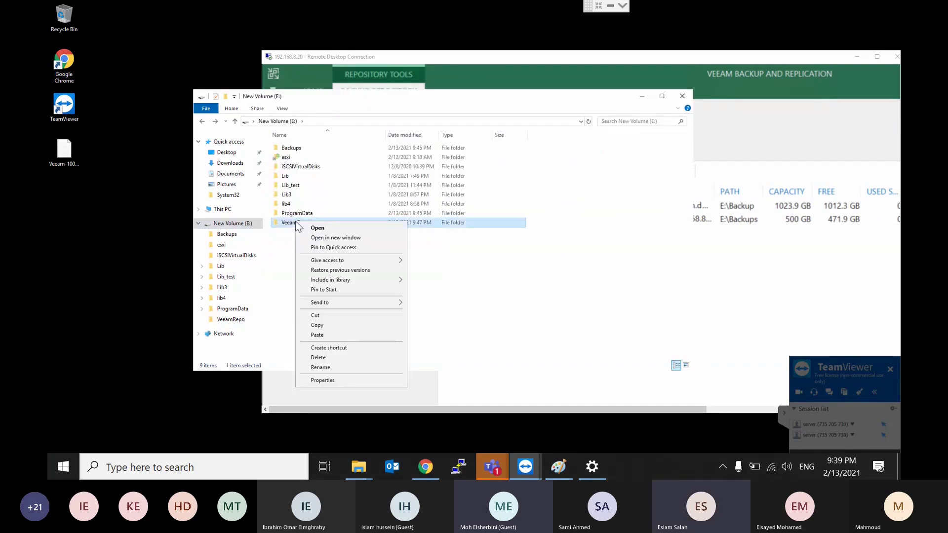
left_click(315, 381)
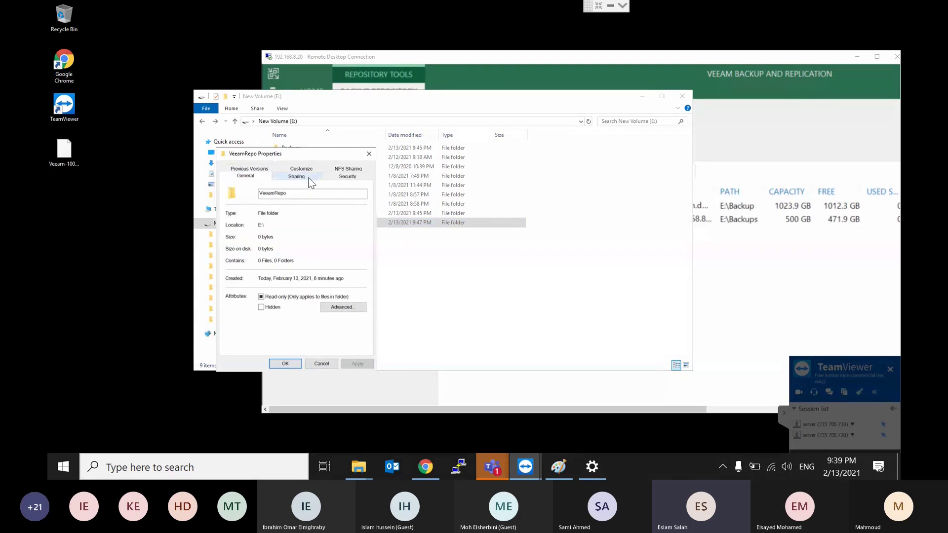
left_click(314, 177)
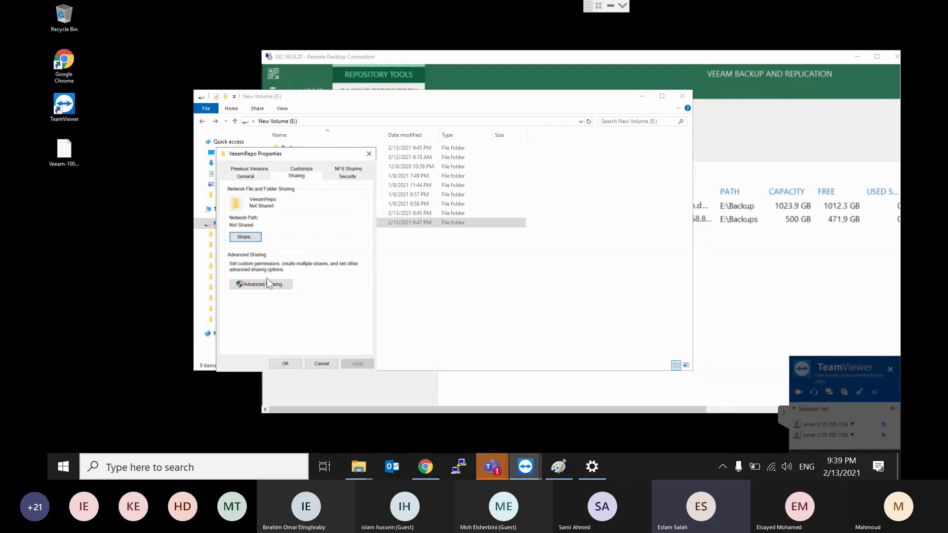
left_click(265, 285)
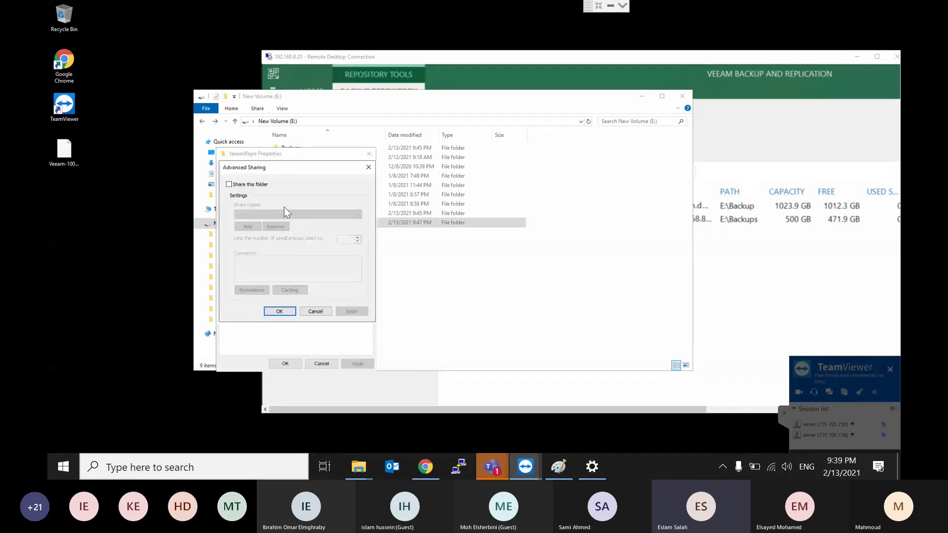
left_click(251, 185)
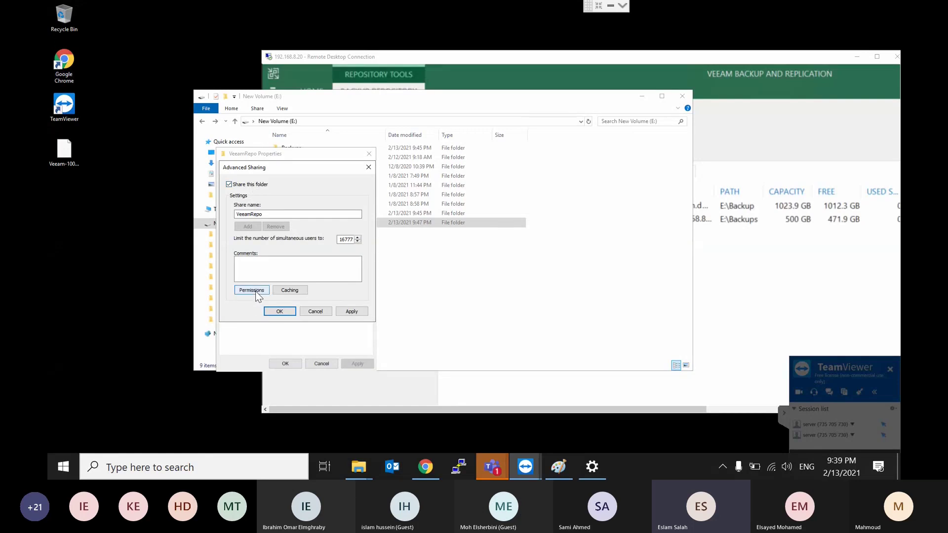
Step: Give Administrator Full Control in the VeeamRepo share permissions, confirm, and return to full-screen Veeam
left_click(253, 291)
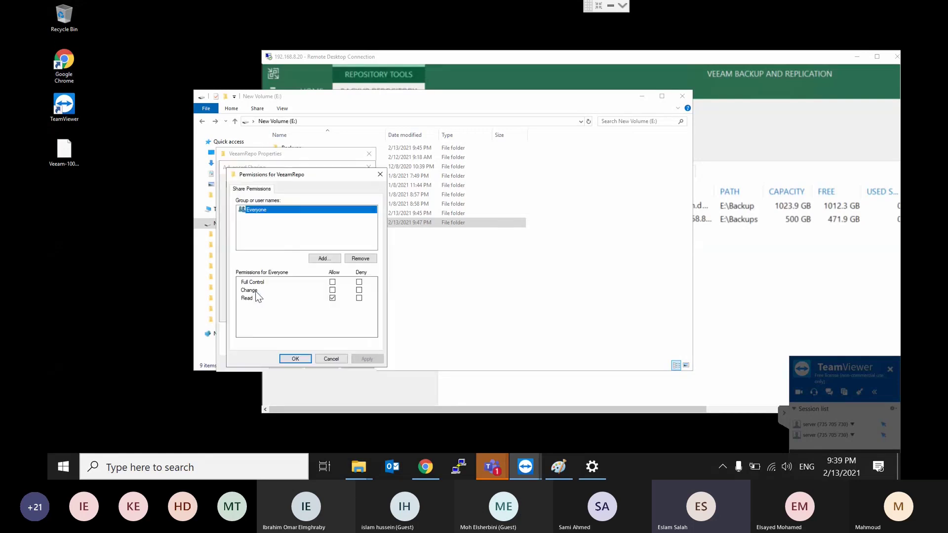
left_click(331, 258)
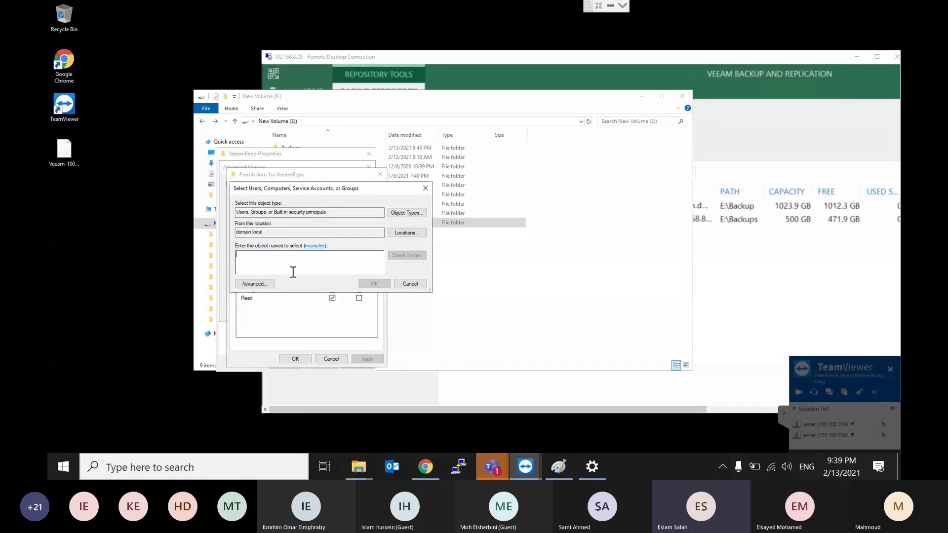
type("administrato")
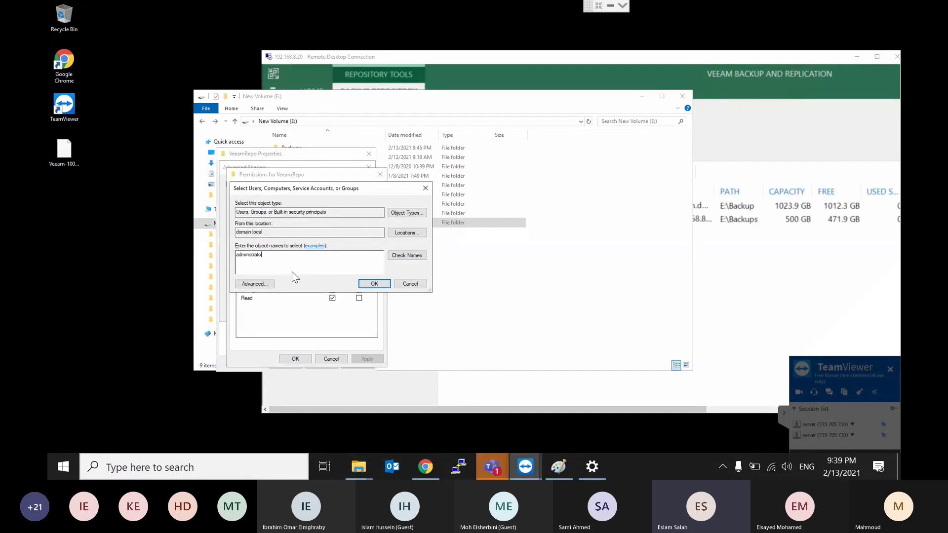
type("r")
left_click(417, 255)
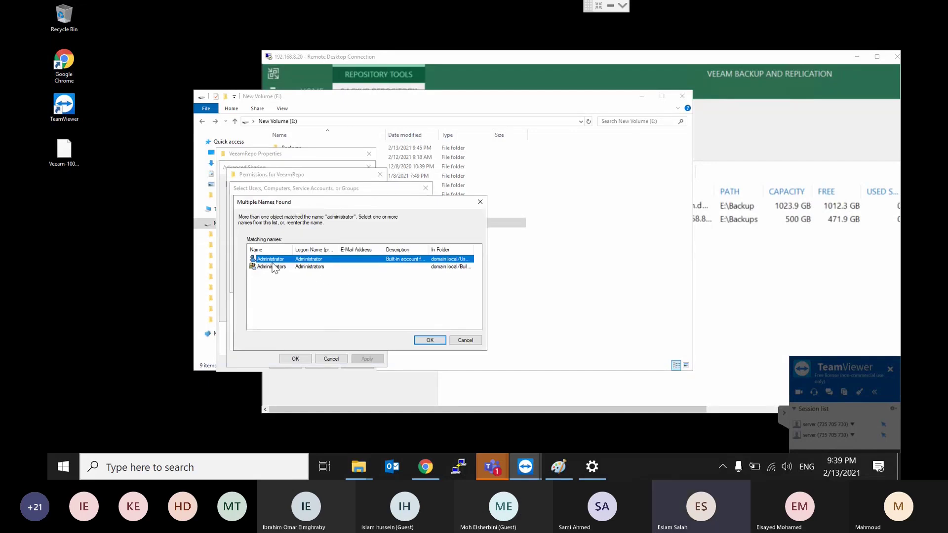
double_click(274, 260)
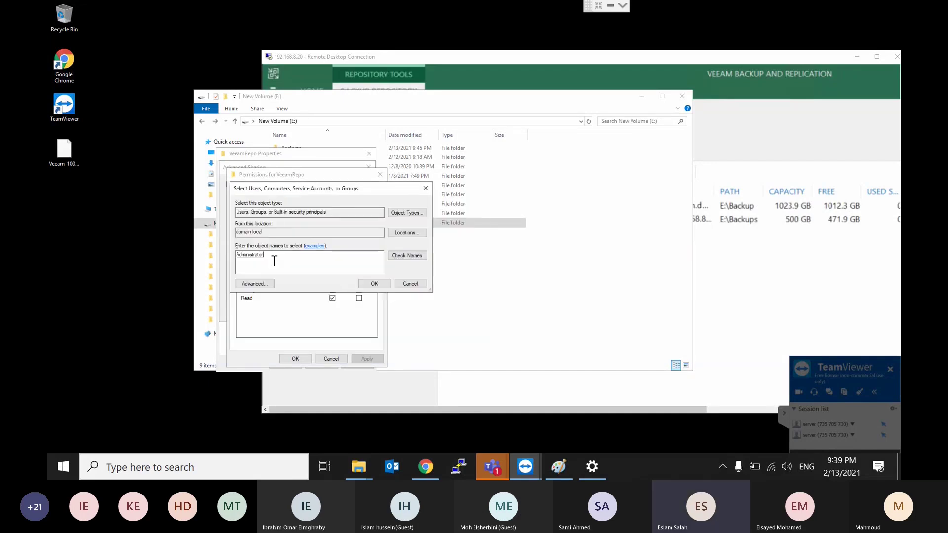
left_click(373, 283)
left_click(332, 283)
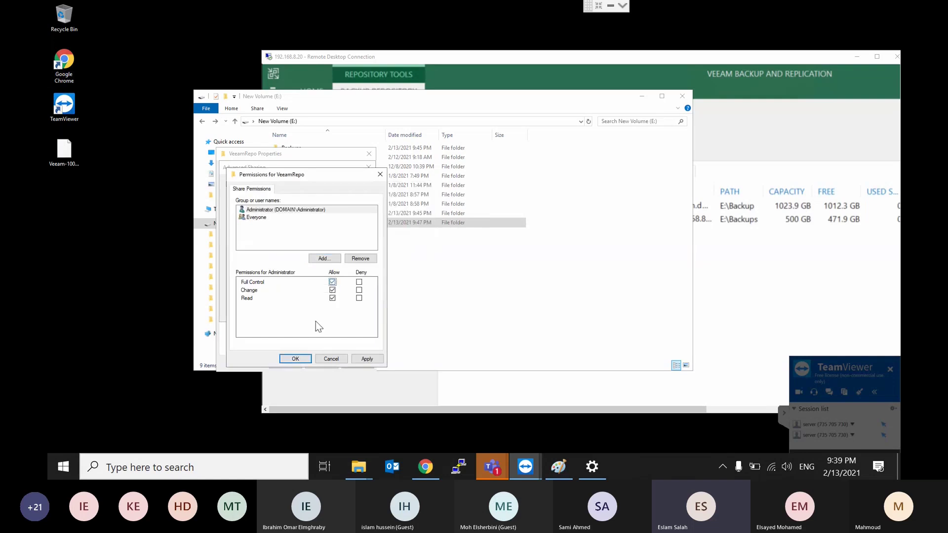
left_click(295, 359)
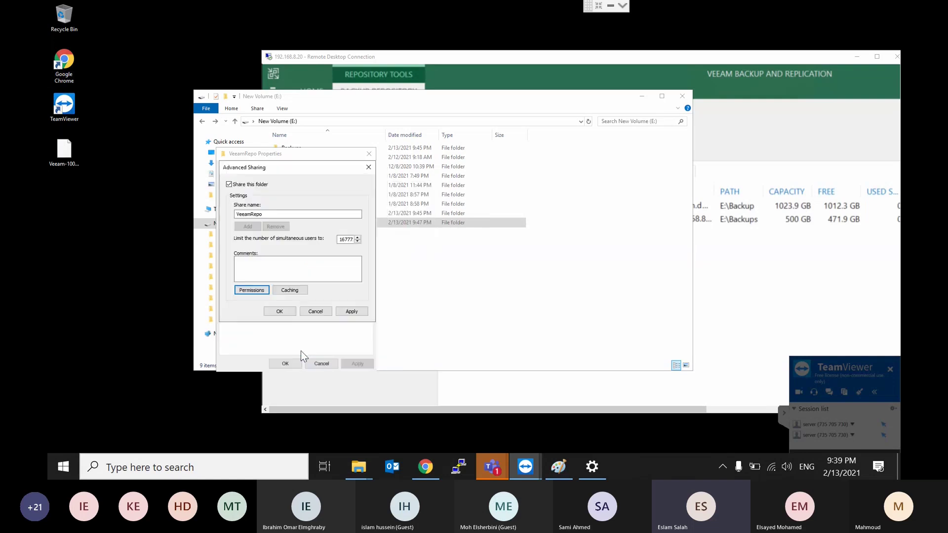
left_click(285, 311)
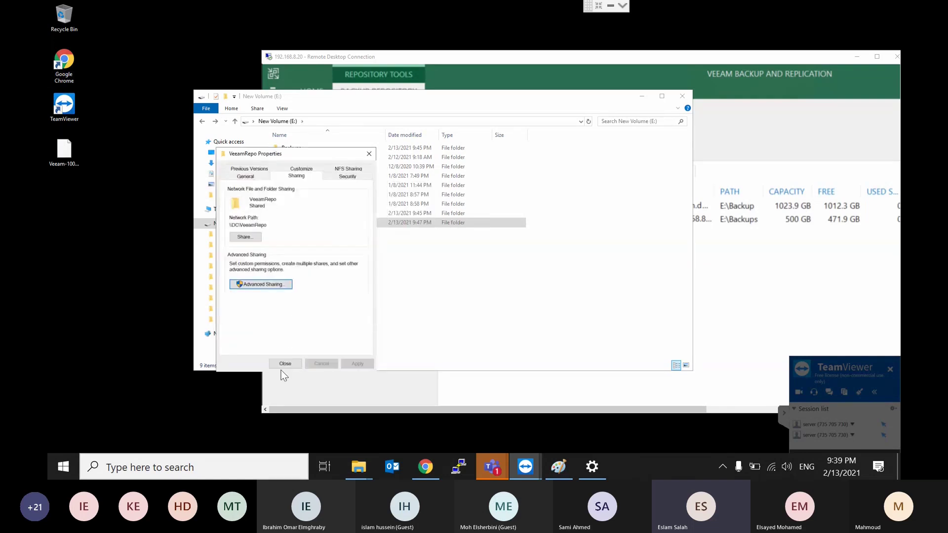
left_click(285, 364)
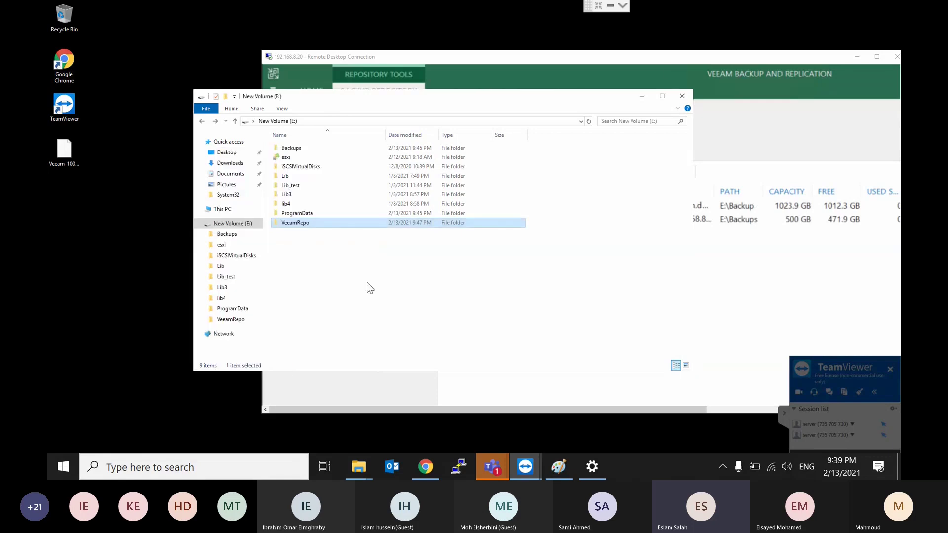
double_click(701, 61)
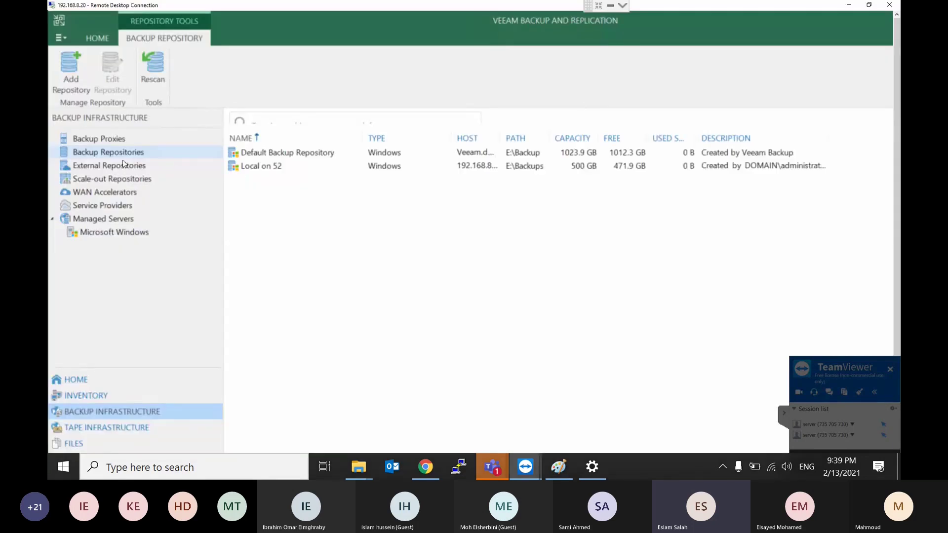
Step: Add a new backup repository of type Network attached storage > SMB share
right_click(109, 156)
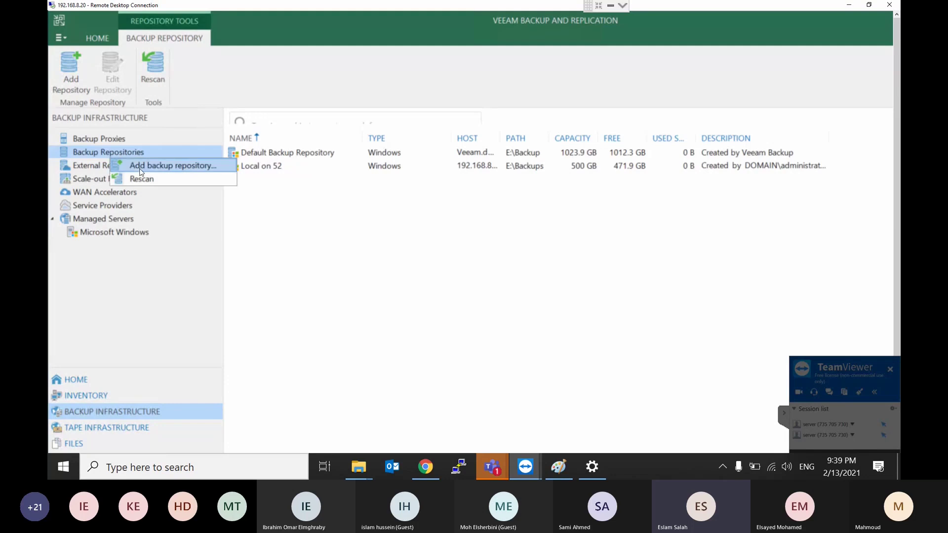
left_click(141, 170)
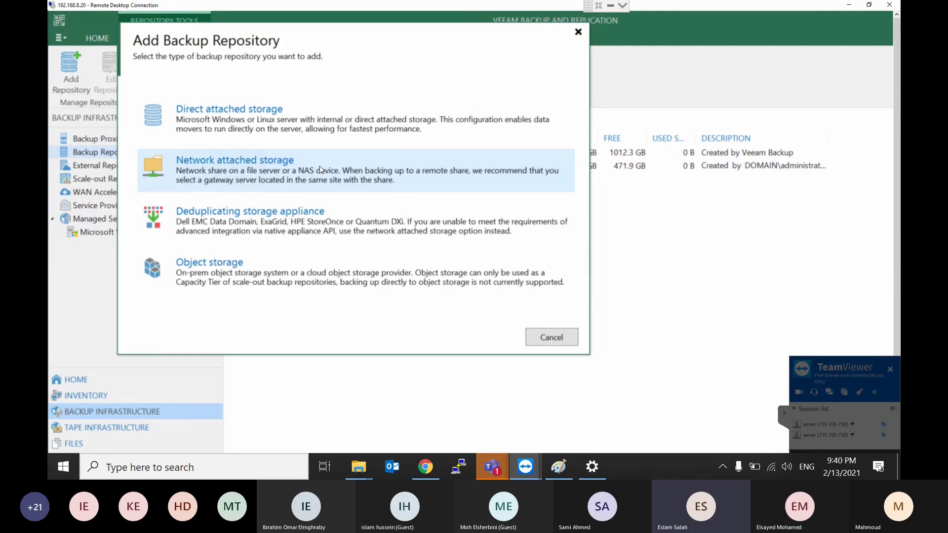
left_click(320, 170)
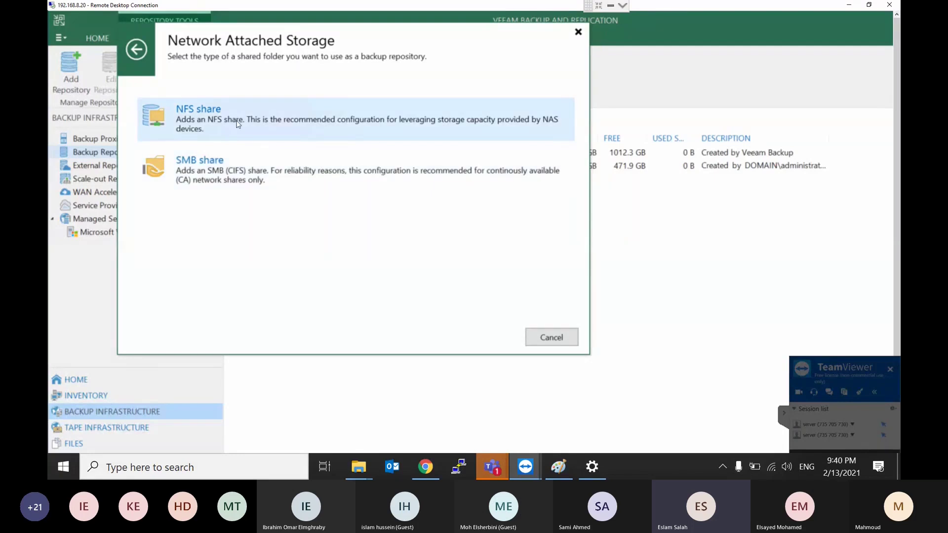
left_click(206, 171)
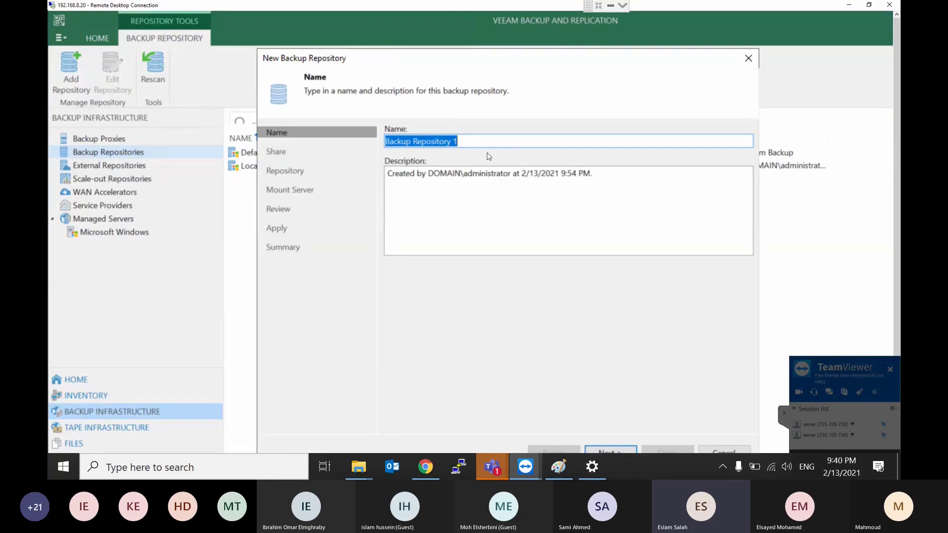
Step: Enter name 'NAS Repo' and description 'NAS file 192.168.8.52', then go to the Share step
type("N")
key("BackSpace")
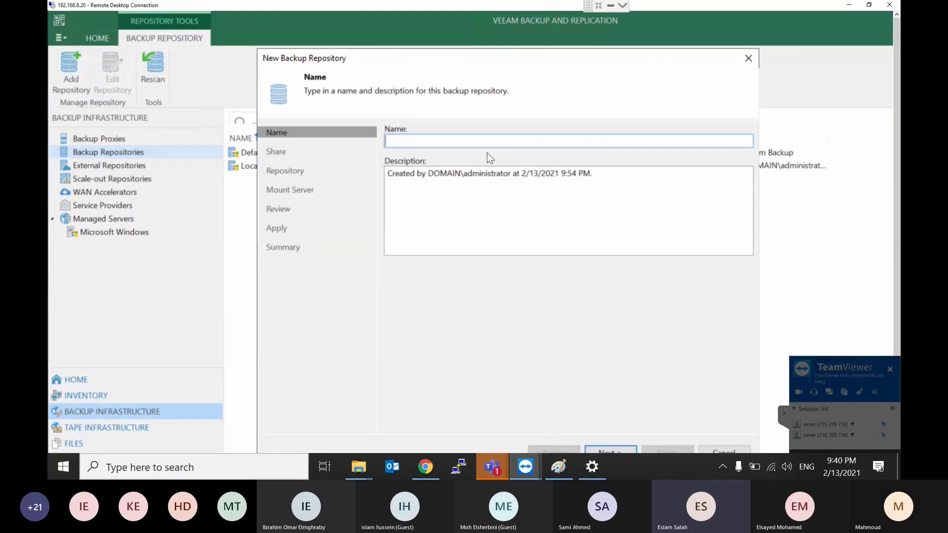
type("NAS Repo")
left_click(617, 175)
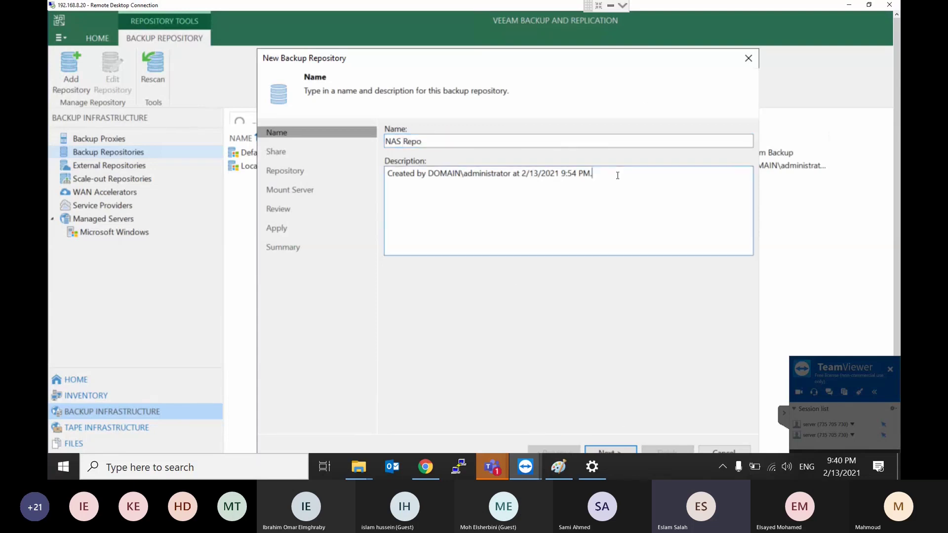
key("ctrl+a")
key("BackSpace")
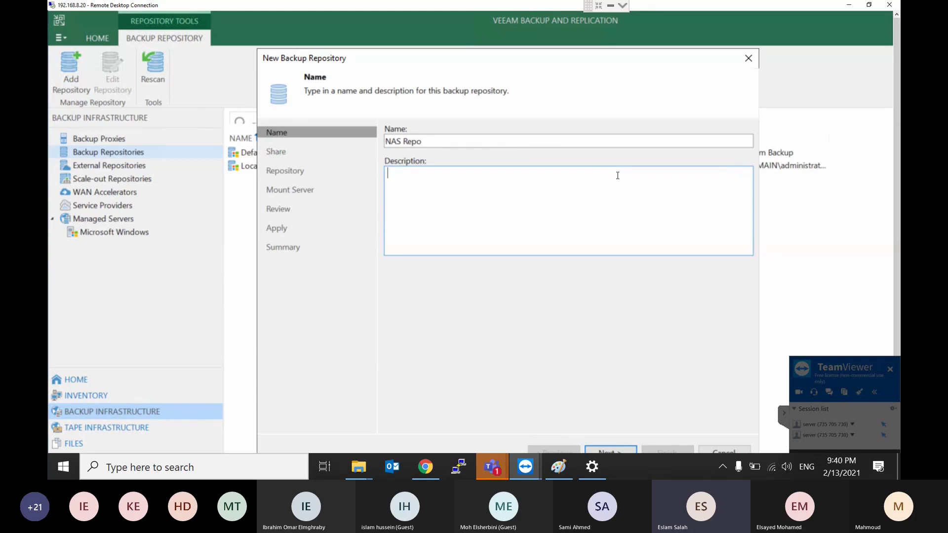
type("NAS file 192.168.8.52")
left_click_drag(636, 58, 596, 53)
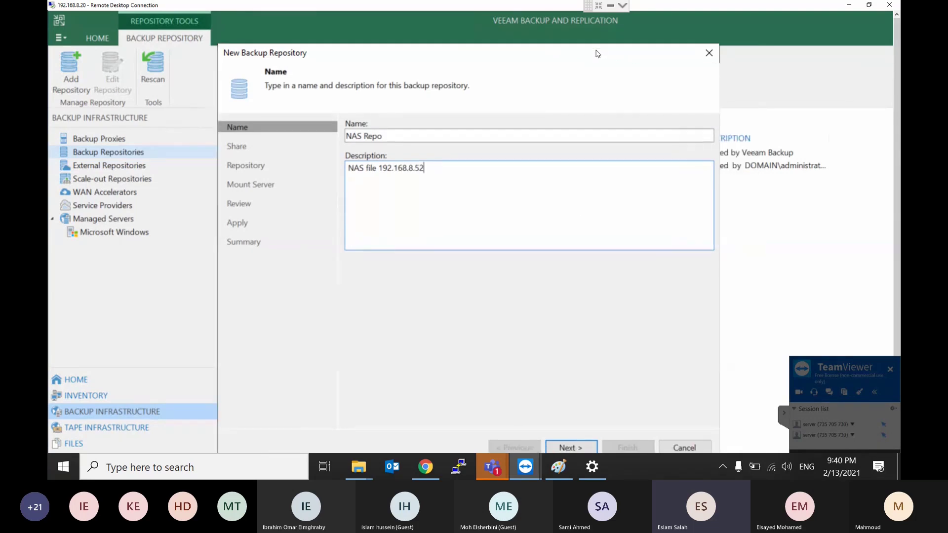
left_click(570, 447)
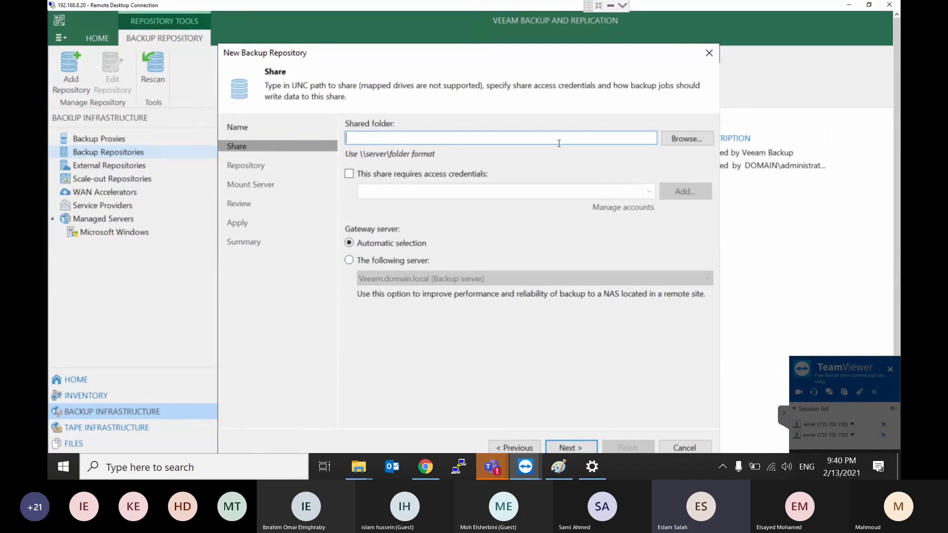
Step: Enter \\192.168.8.52\veeamrepo as the shared folder, checking the folder name locally
type("\\\\192.168.8.52\\")
double_click(532, 8)
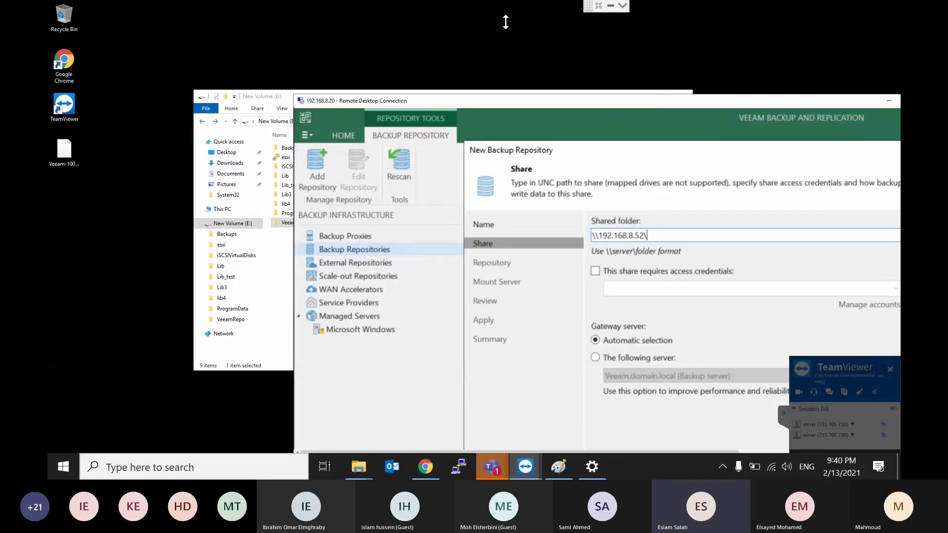
left_click(285, 225)
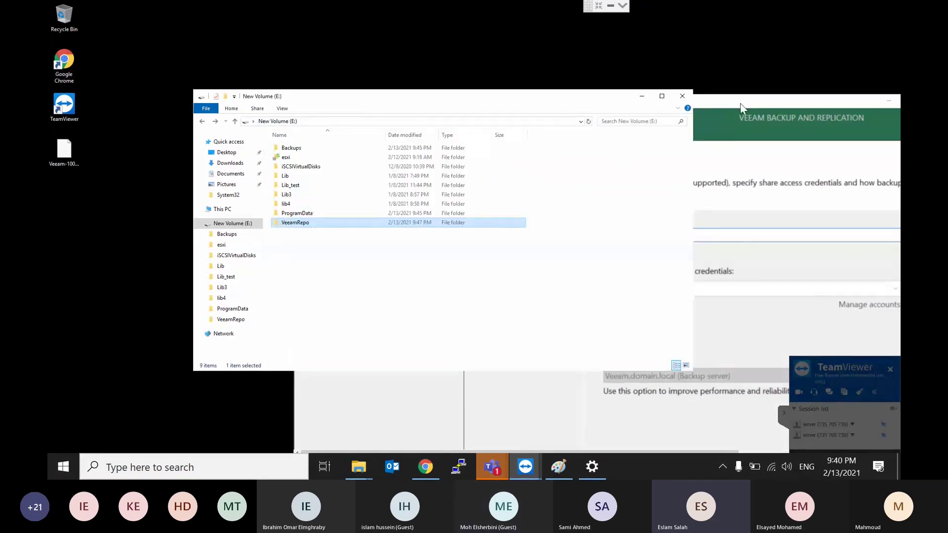
double_click(740, 99)
type("v")
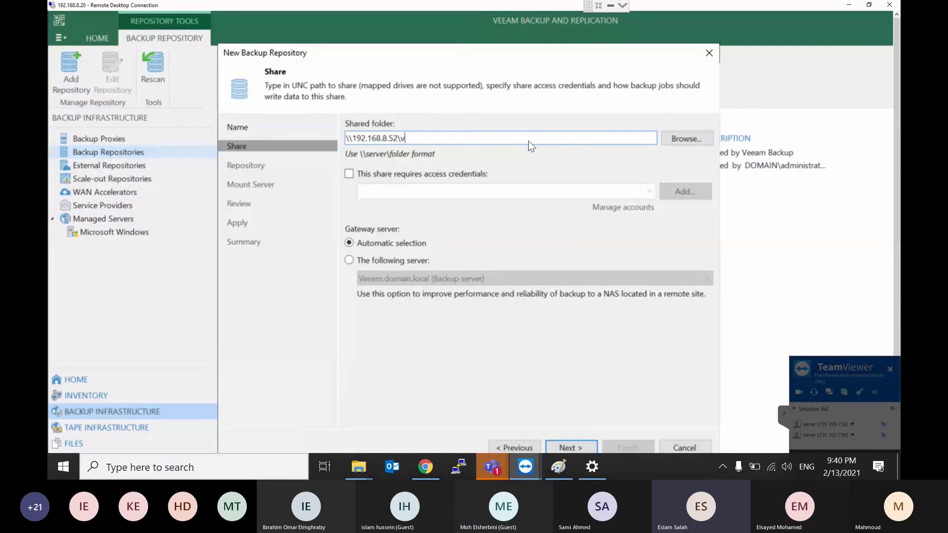
type("eeamrepo")
Step: Require access credentials using domain\administrator, keeping automatic gateway server selection
left_click(465, 175)
left_click(648, 192)
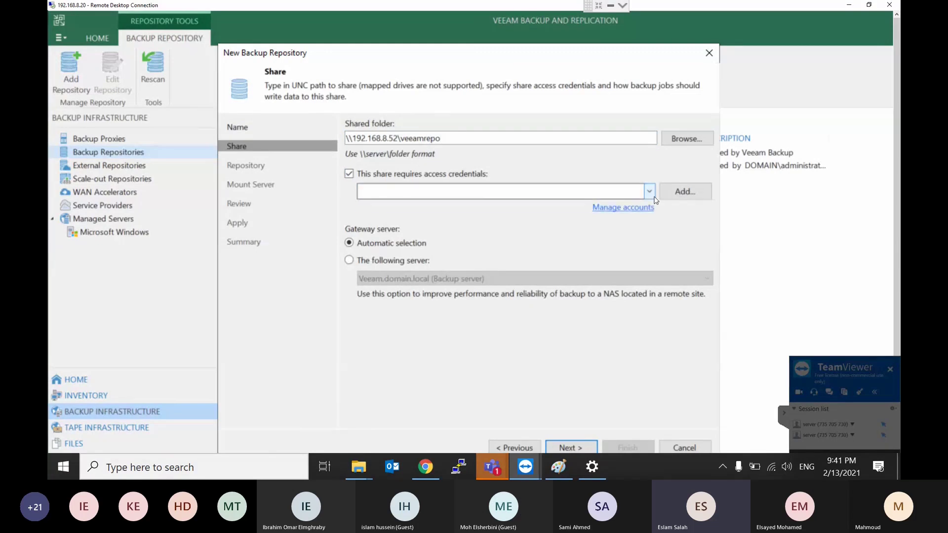
left_click(479, 207)
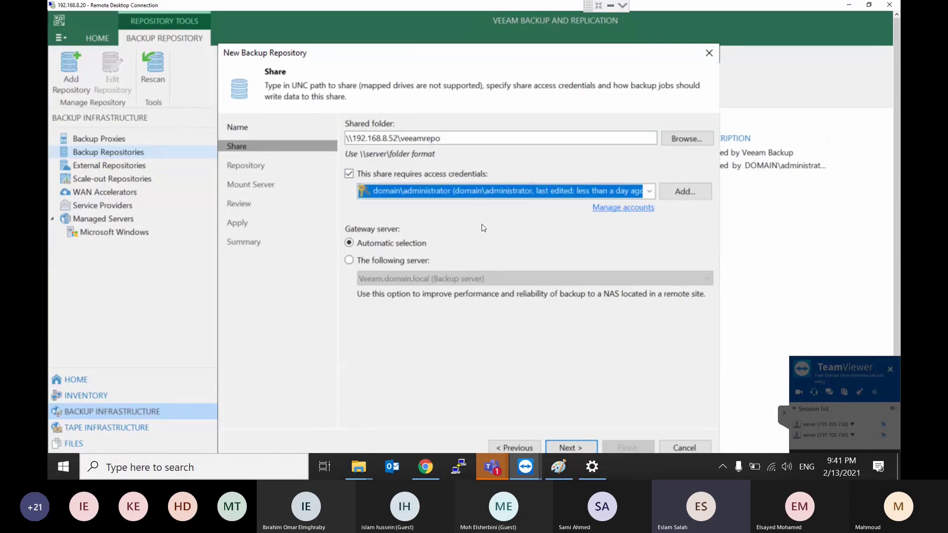
left_click(412, 262)
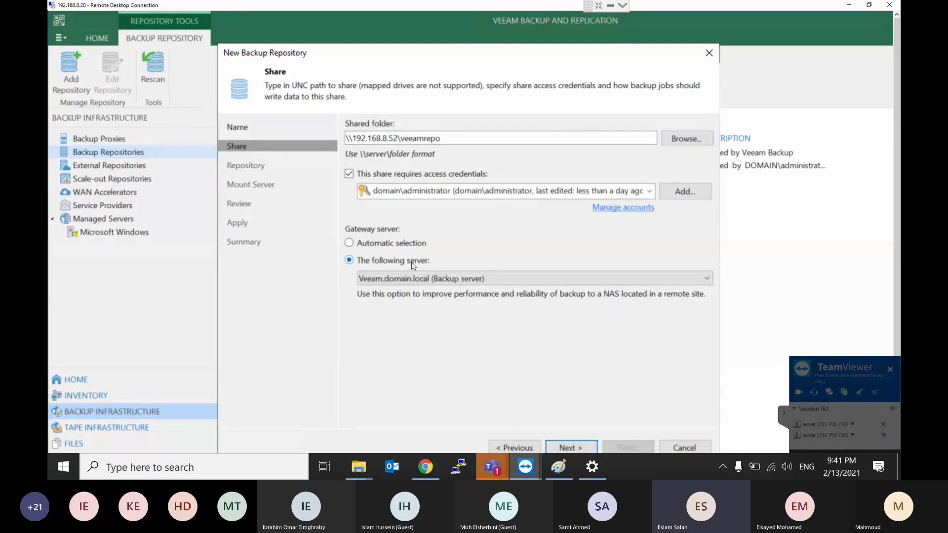
left_click(395, 245)
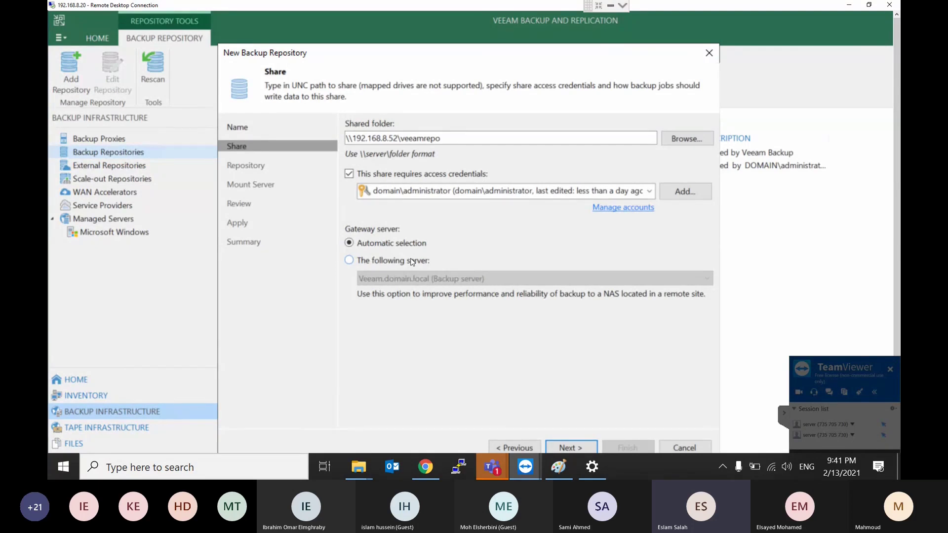
Step: Step through the share, mount server and review pages, apply, and finish creating NAS Repo on \\192.168.8.52\veeamrepo
left_click(571, 447)
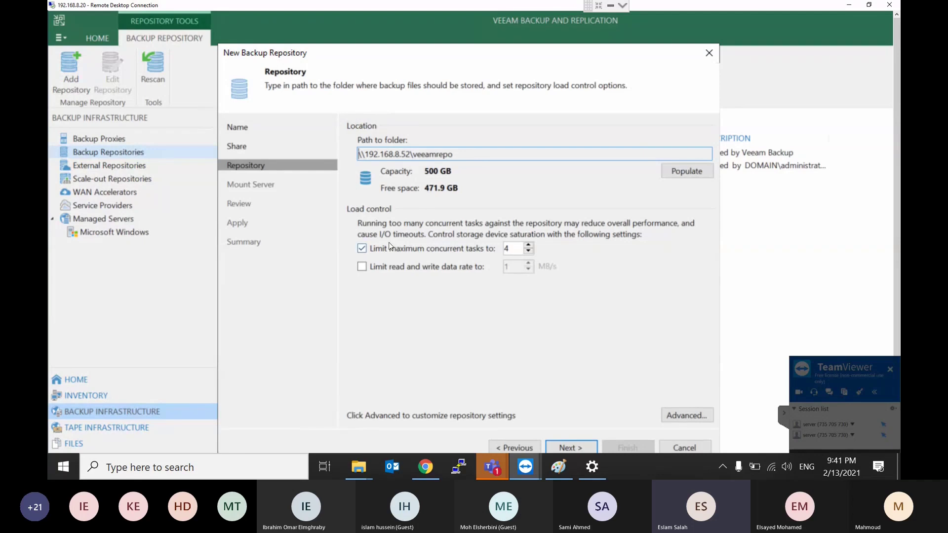
left_click(571, 444)
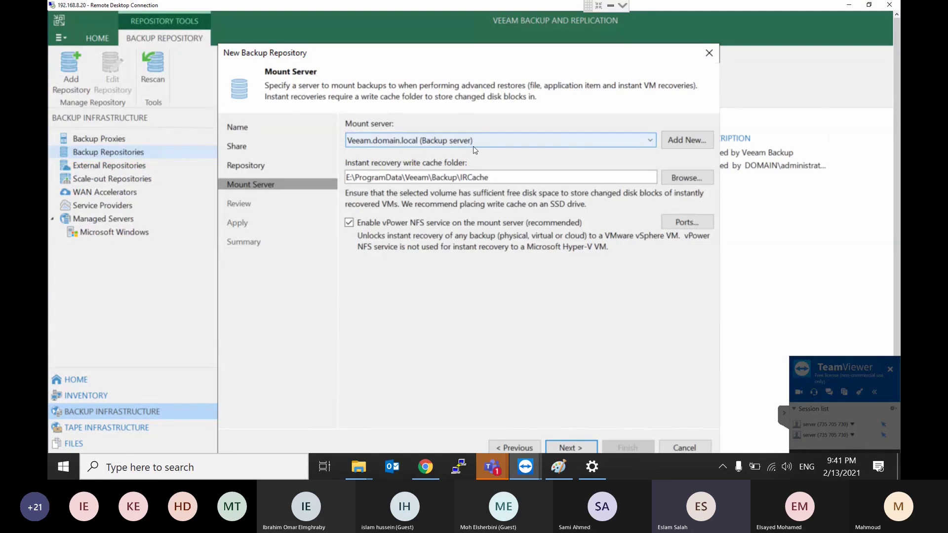
left_click(571, 449)
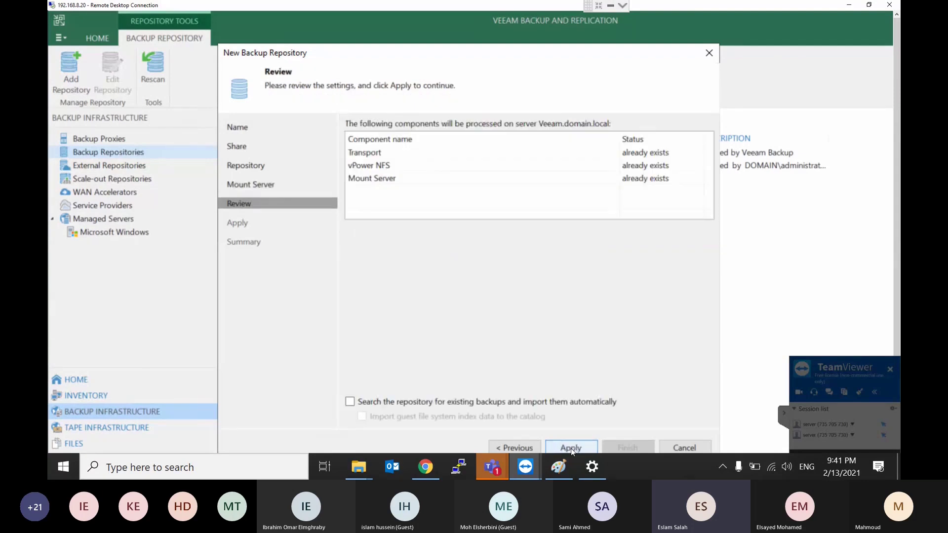
left_click(571, 448)
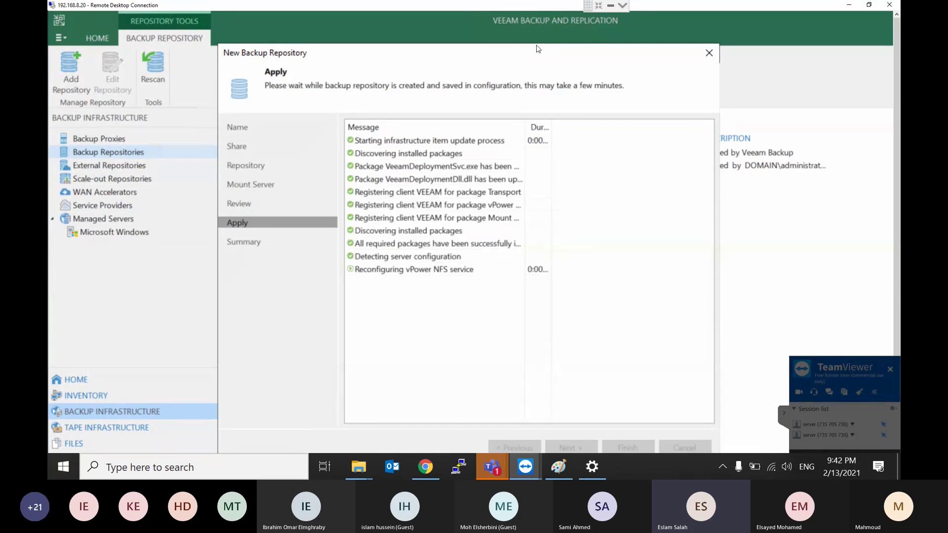
left_click_drag(527, 29, 527, 30)
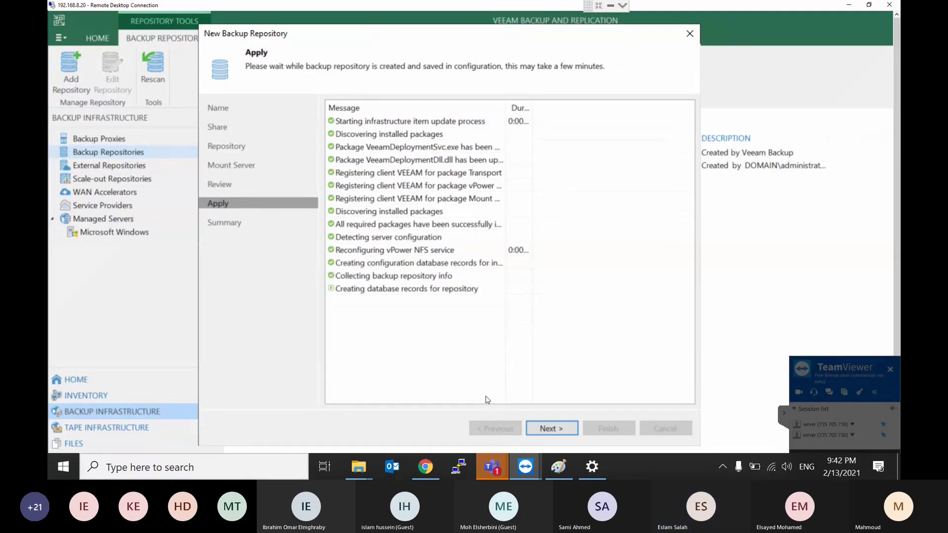
left_click(561, 428)
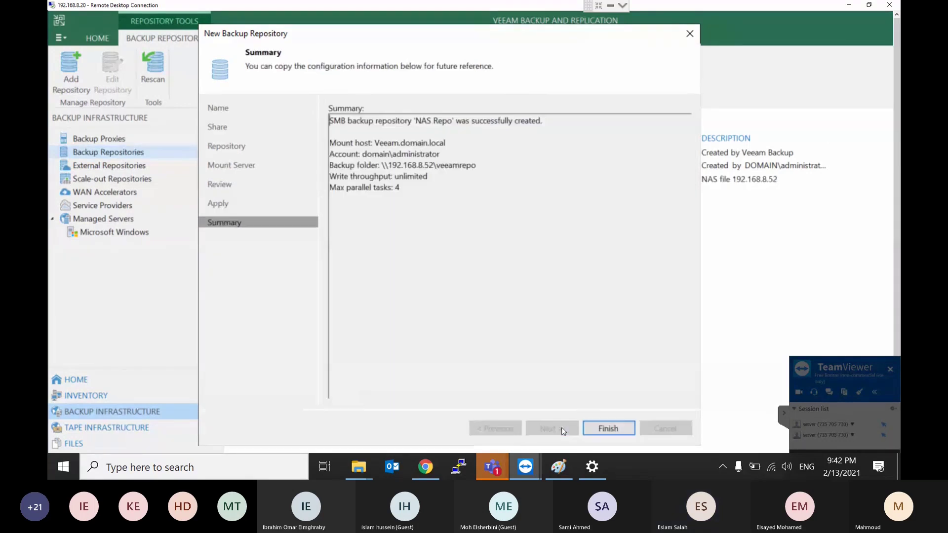
left_click(620, 424)
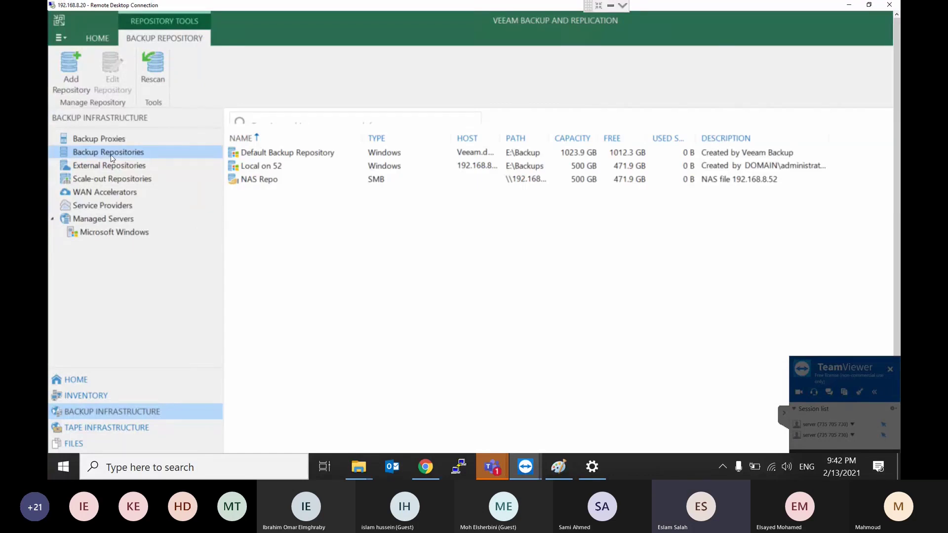
right_click(111, 155)
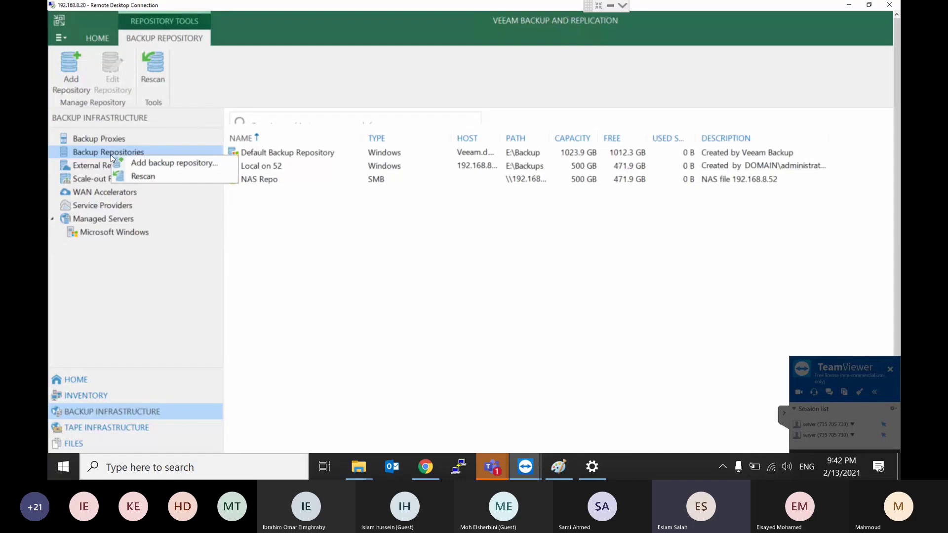
left_click(135, 164)
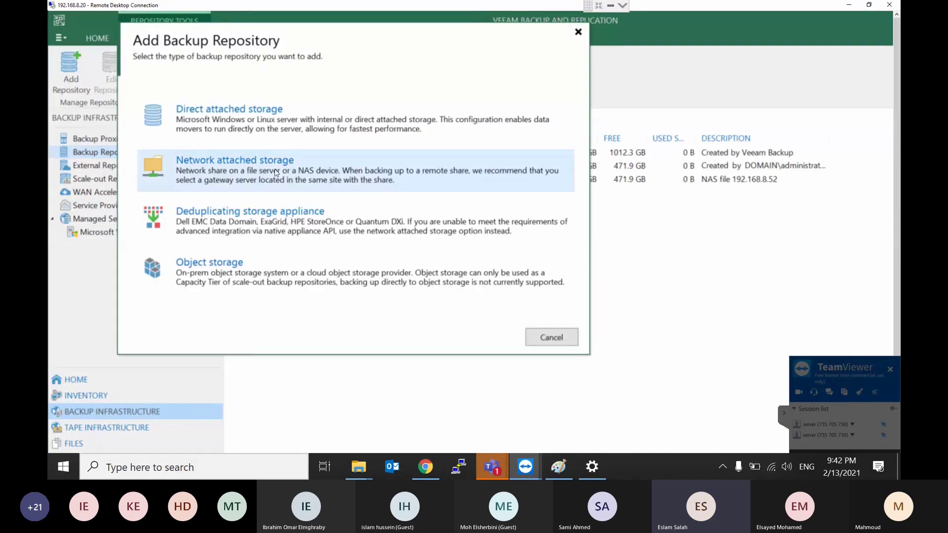
left_click(247, 213)
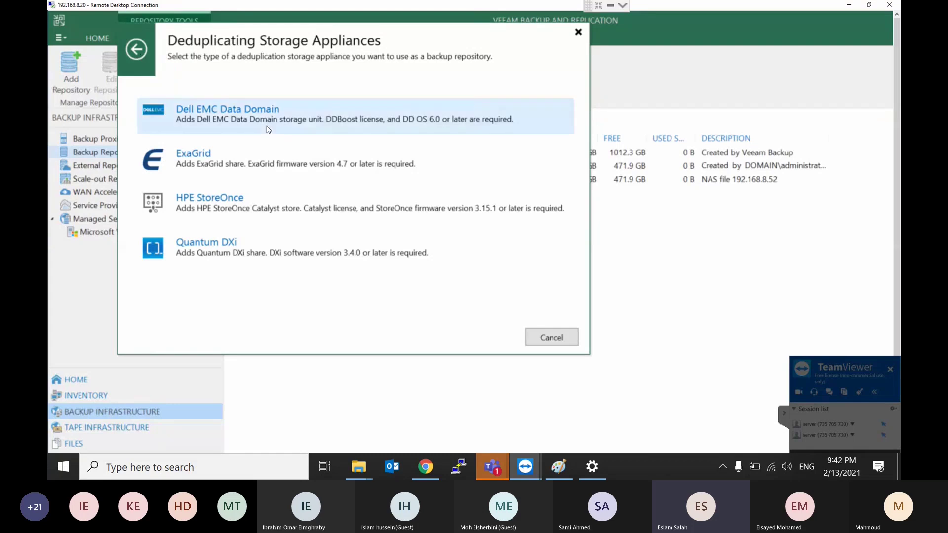
left_click(141, 51)
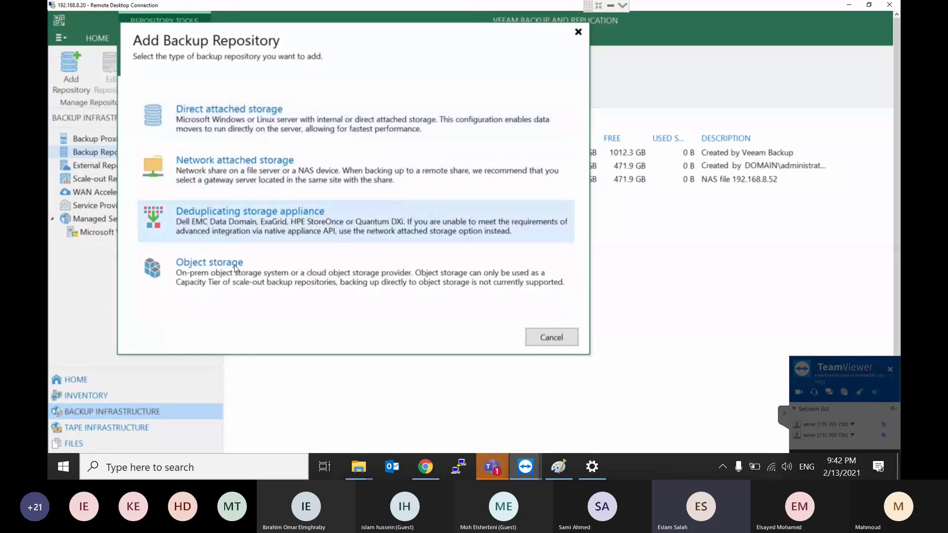
left_click(255, 287)
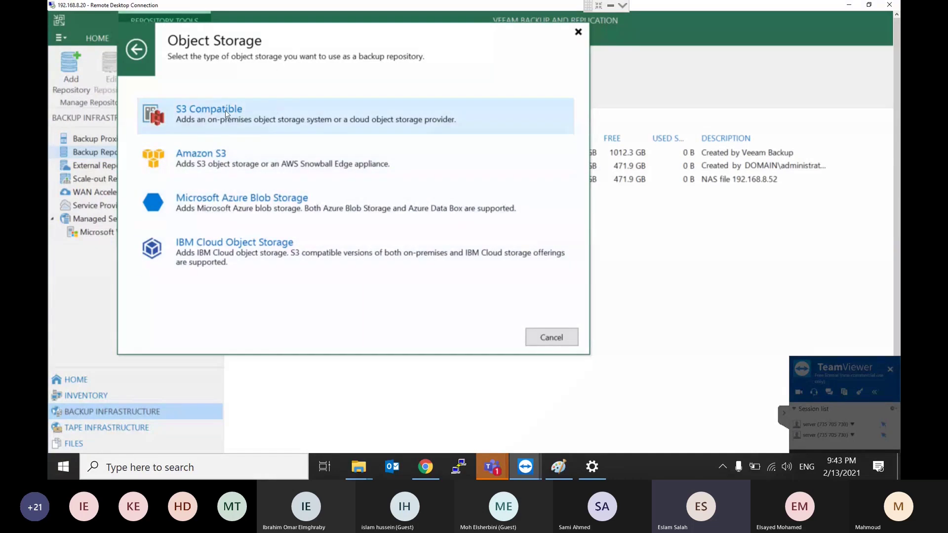
left_click(225, 111)
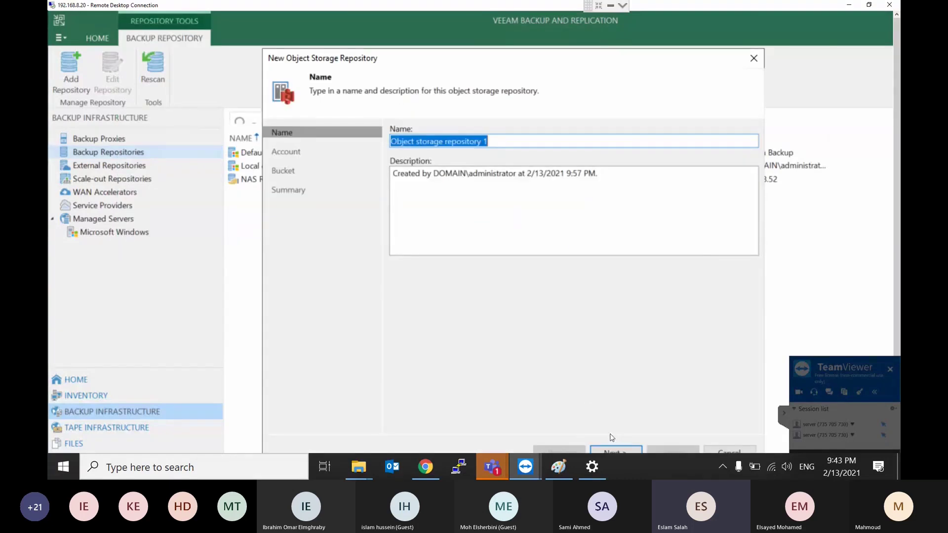
left_click(617, 450)
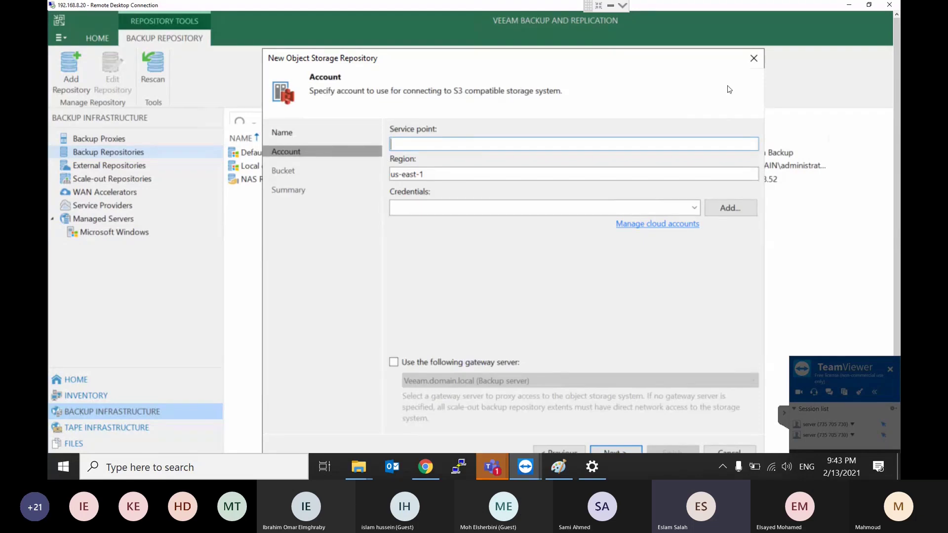
left_click(752, 56)
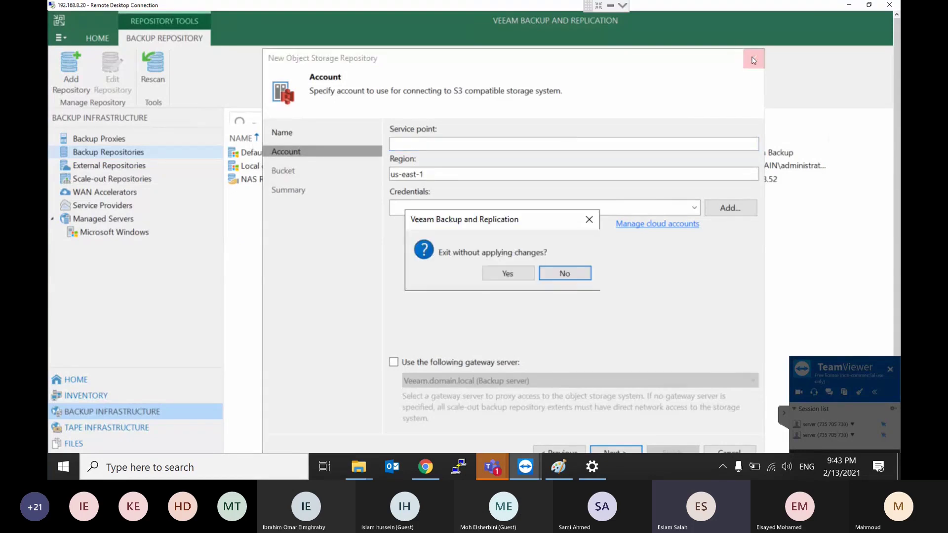
left_click(516, 271)
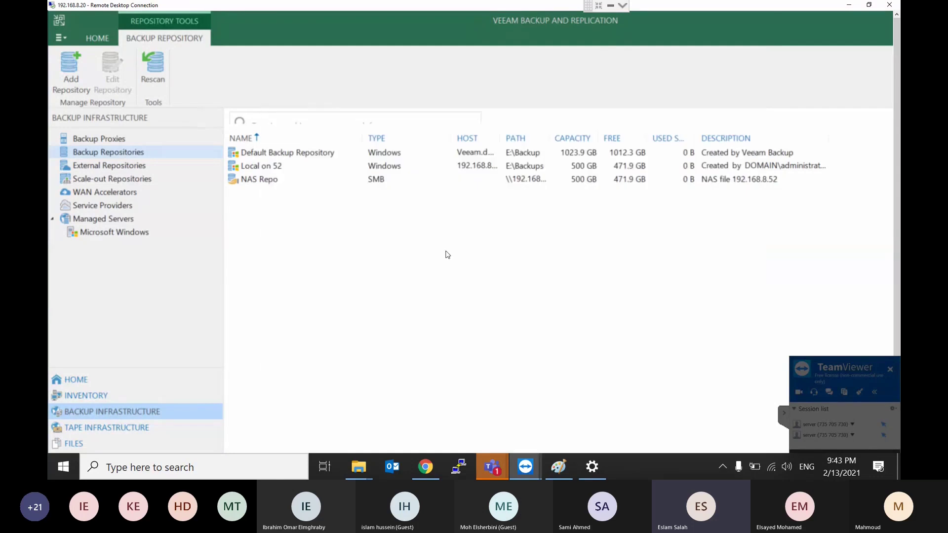
Step: Open the Add backup repository type choices and cancel without adding one
right_click(108, 150)
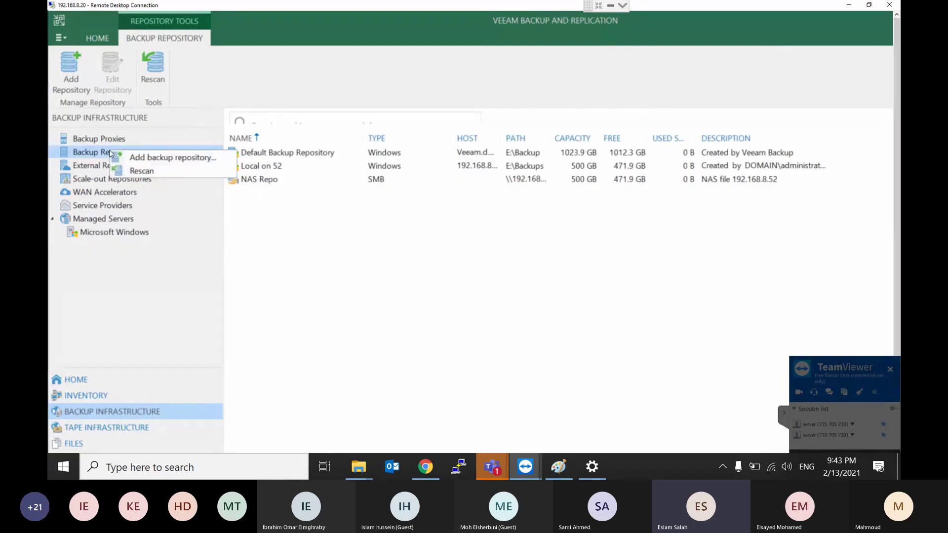
left_click(135, 158)
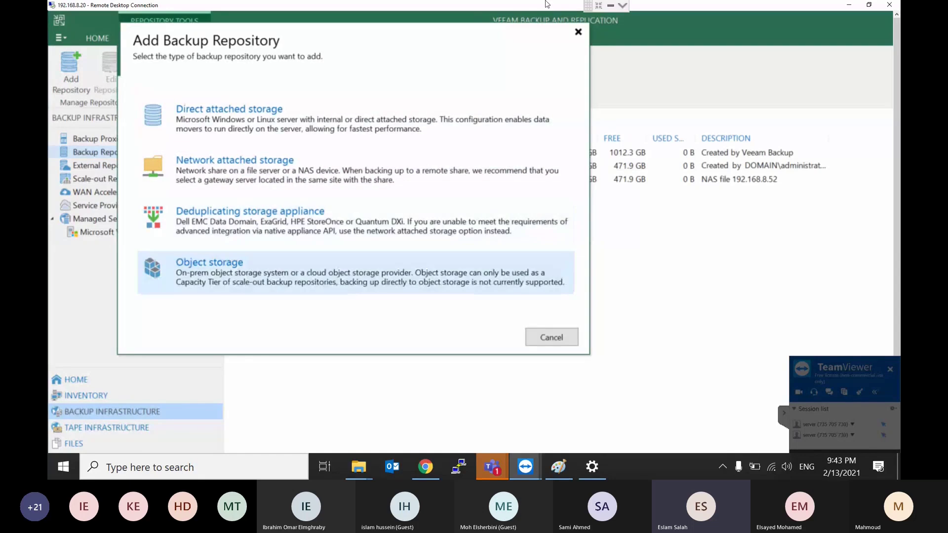
left_click(577, 33)
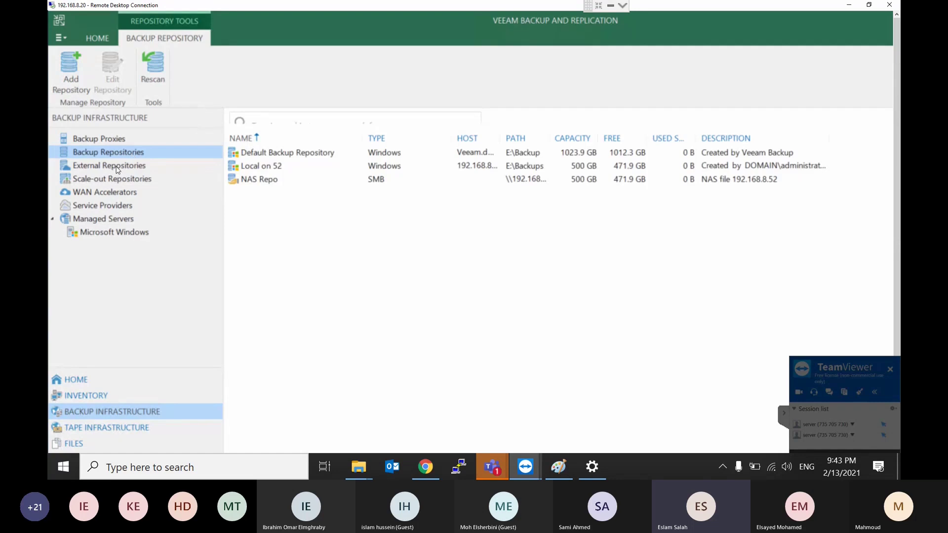
Step: Check the External Repositories Connect options, cancel, and show the Backup Proxies list
left_click(117, 170)
right_click(117, 170)
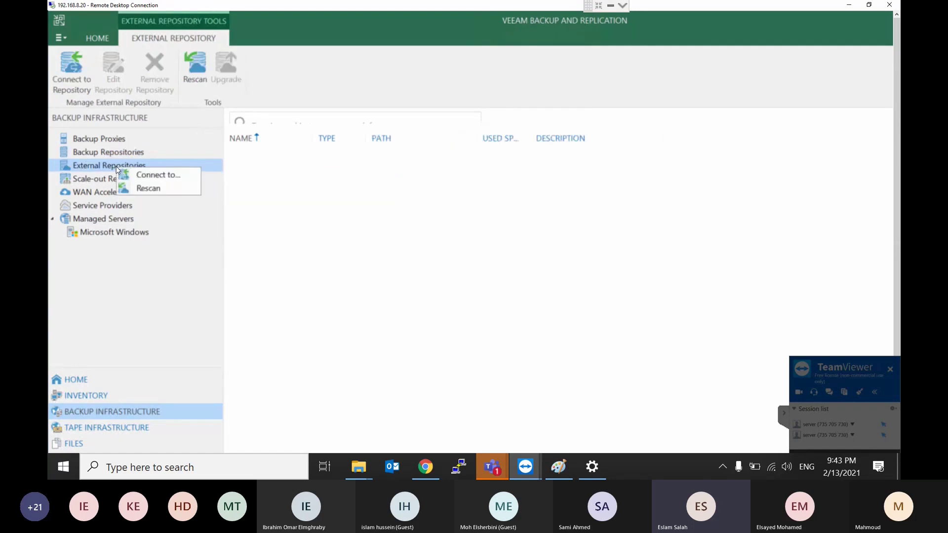
left_click(140, 176)
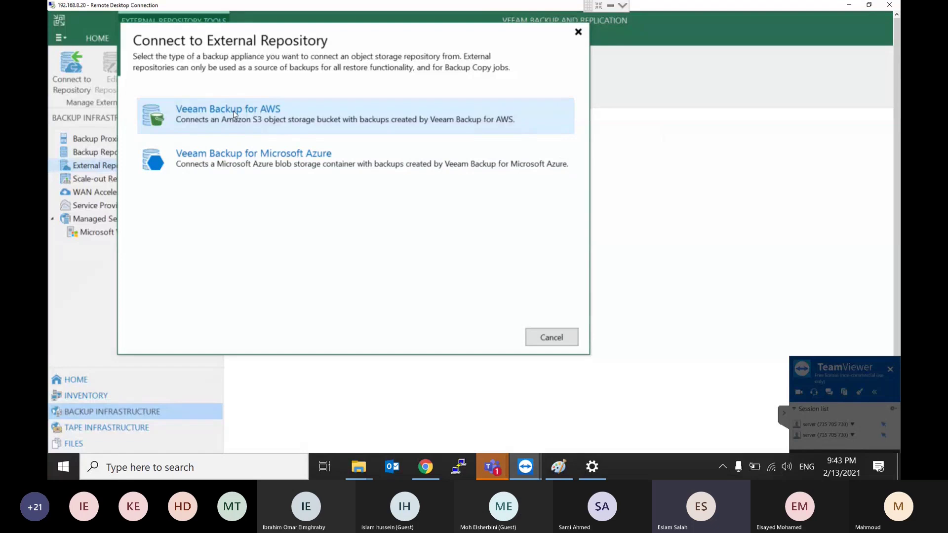
left_click(579, 33)
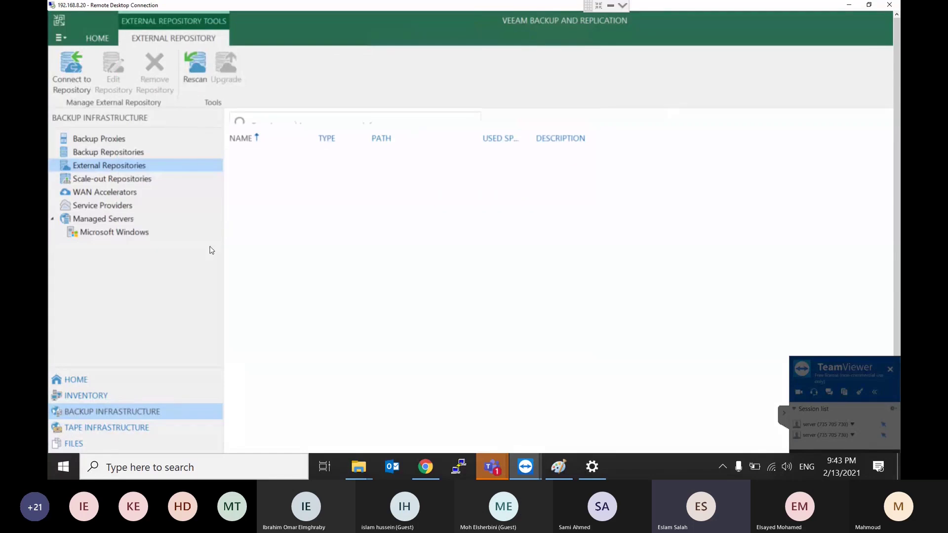
left_click(101, 141)
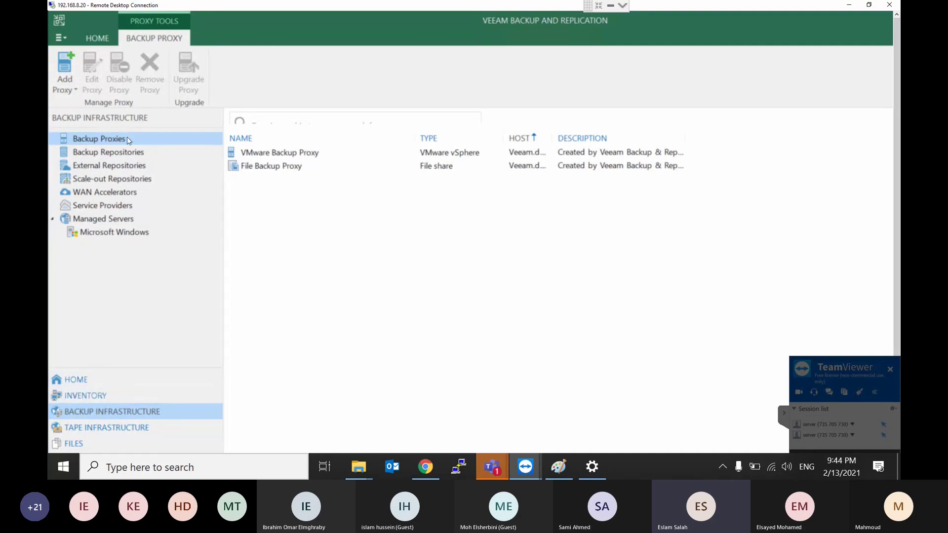
Step: Check the add-proxy options, minimize the Teams call window, and show the empty Home jobs list
right_click(96, 138)
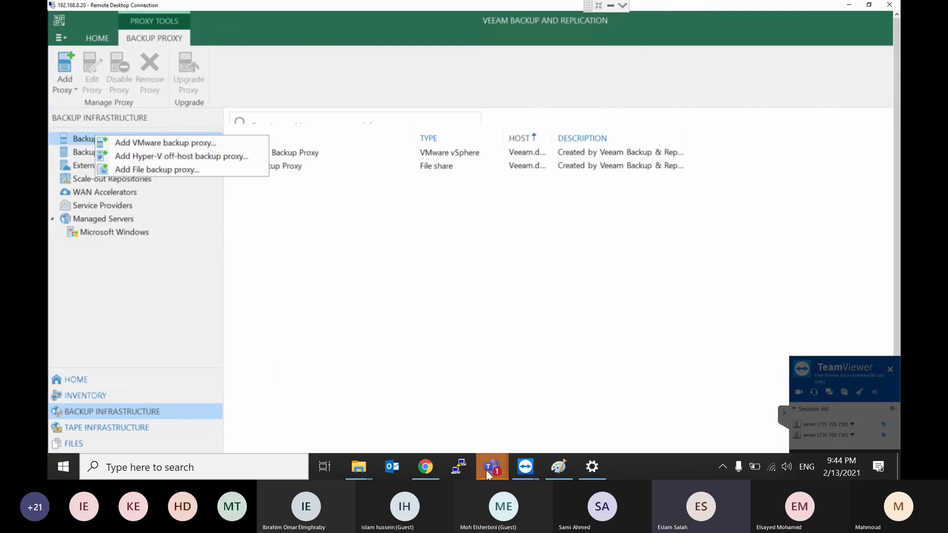
mouse_move(487, 474)
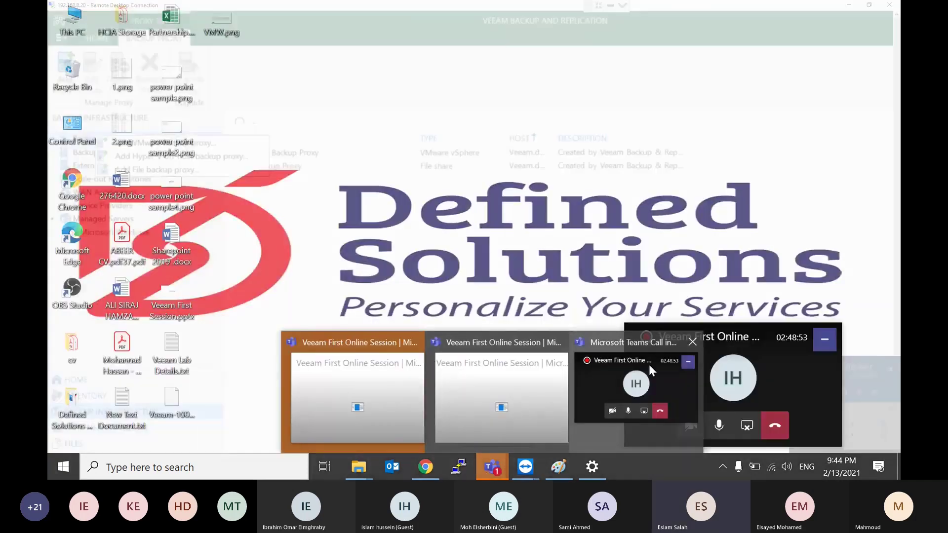
left_click(649, 364)
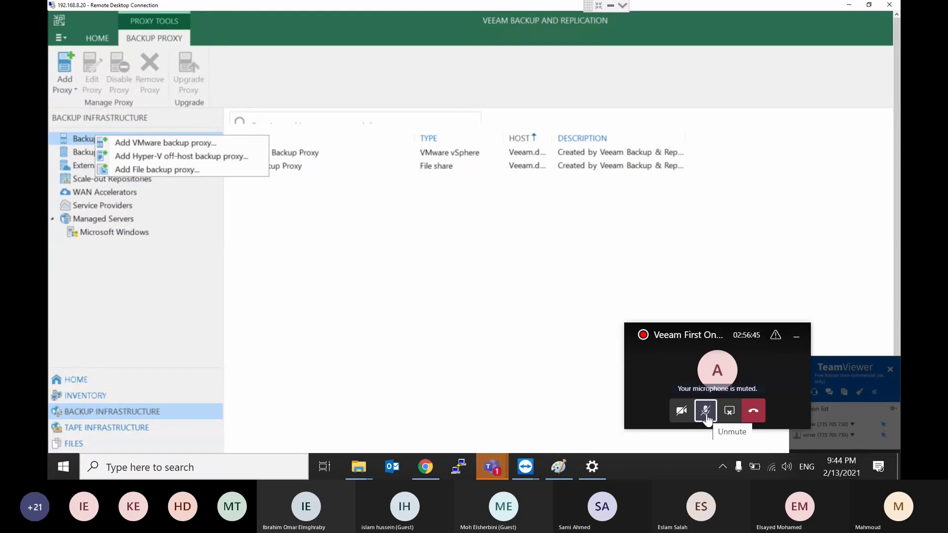
left_click(796, 337)
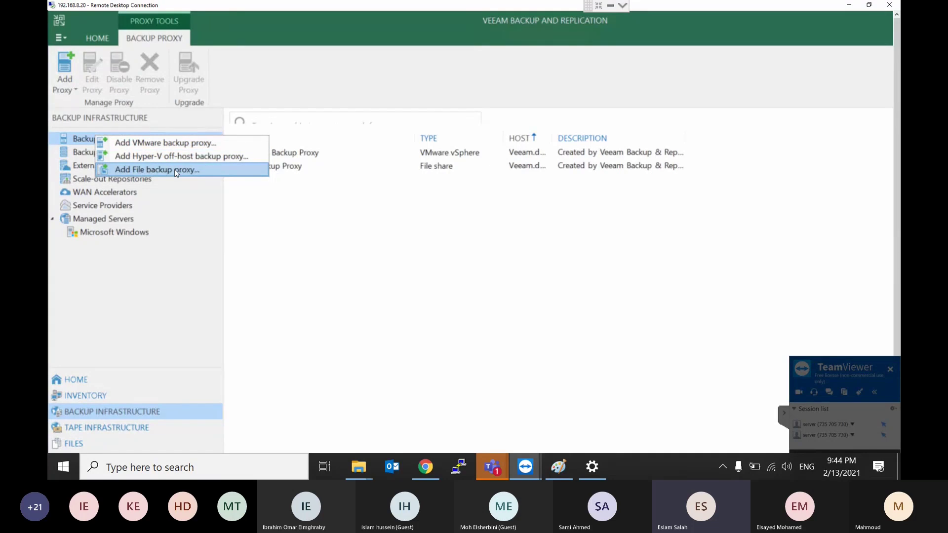
left_click(115, 282)
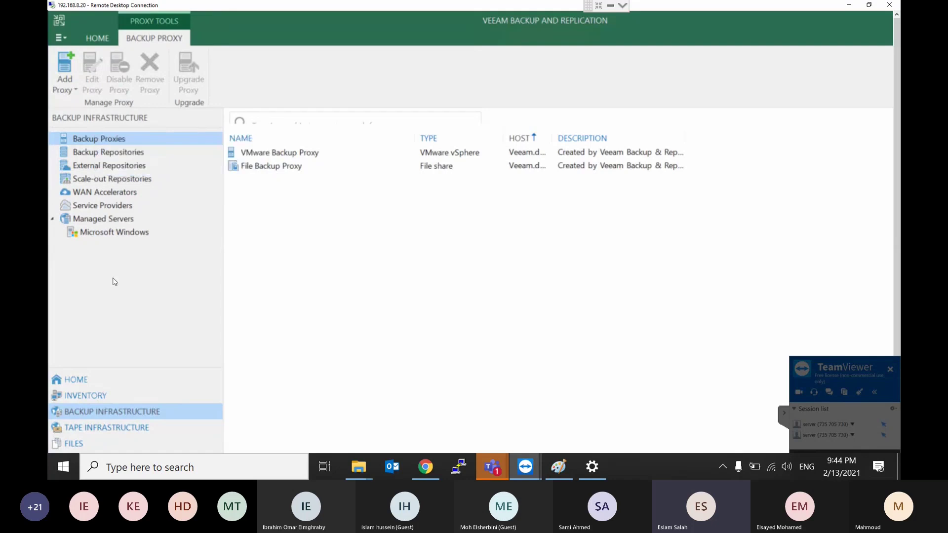
left_click(69, 384)
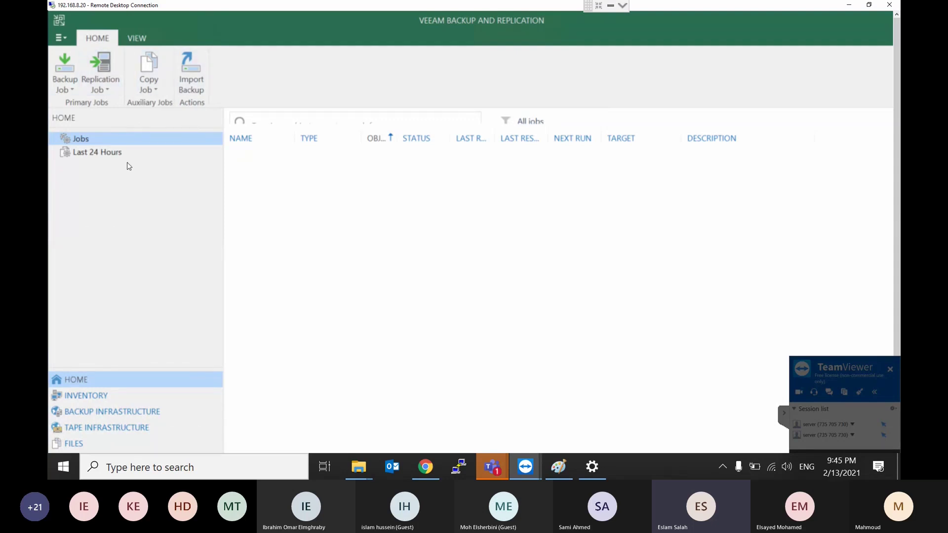
Step: Switch between Inventory and Home, ending on Inventory with no virtual servers yet
left_click(81, 397)
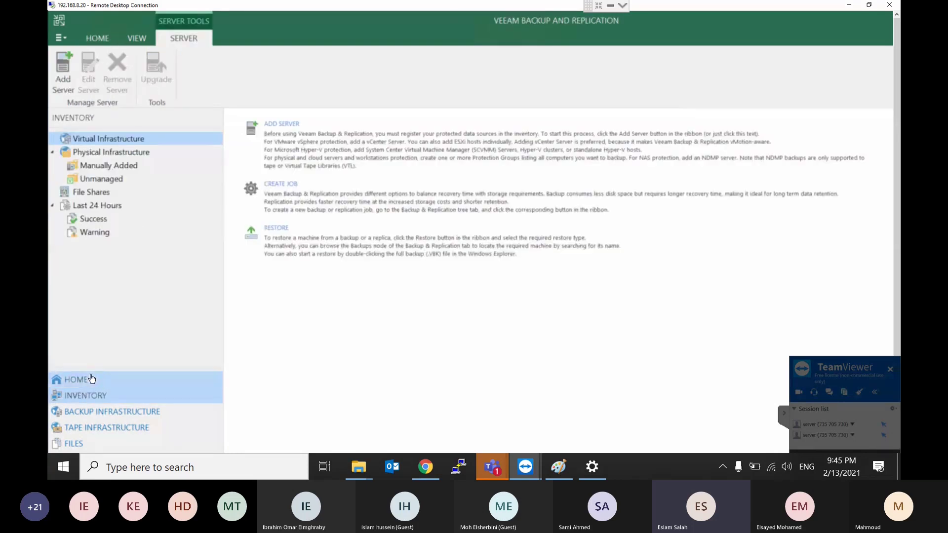
left_click(92, 379)
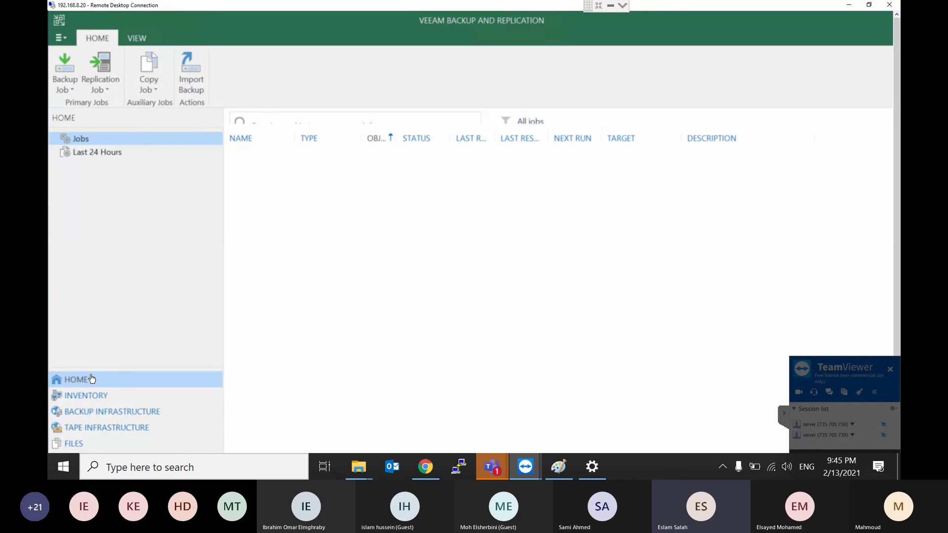
left_click(86, 401)
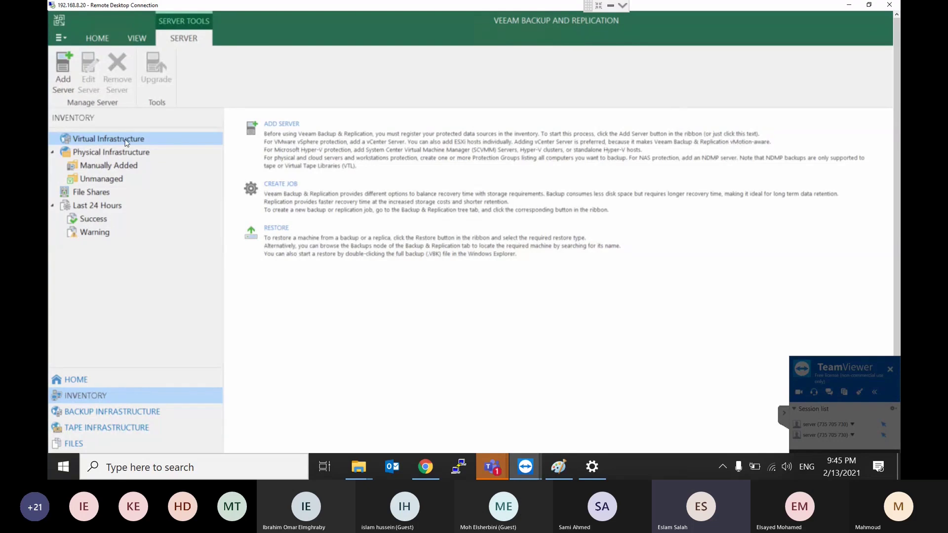
Step: Start adding a VMware vSphere server with the address 192.168.8.51
right_click(127, 142)
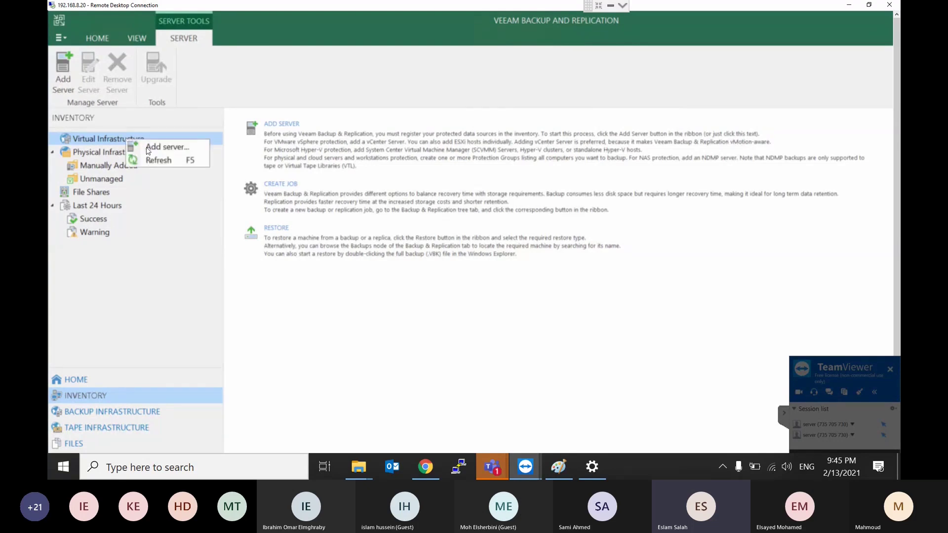
left_click(149, 147)
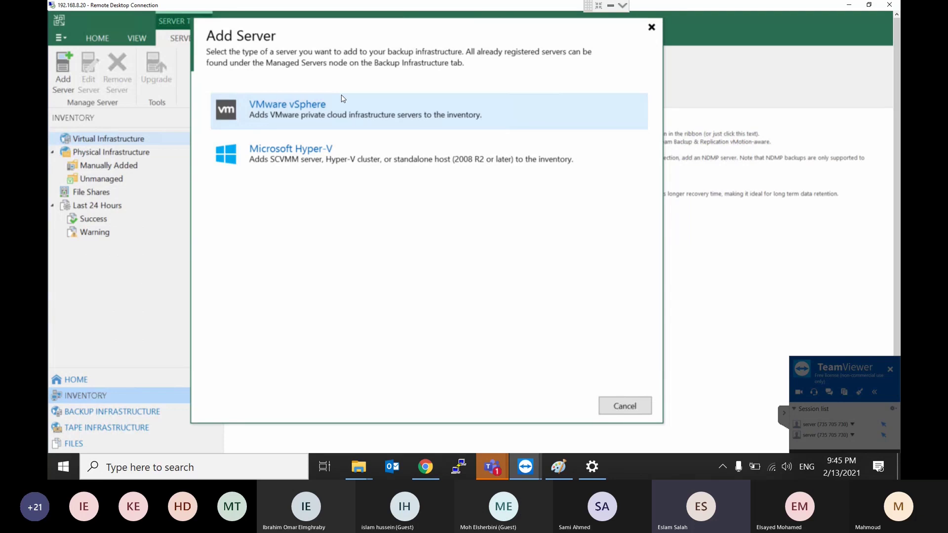
left_click(304, 113)
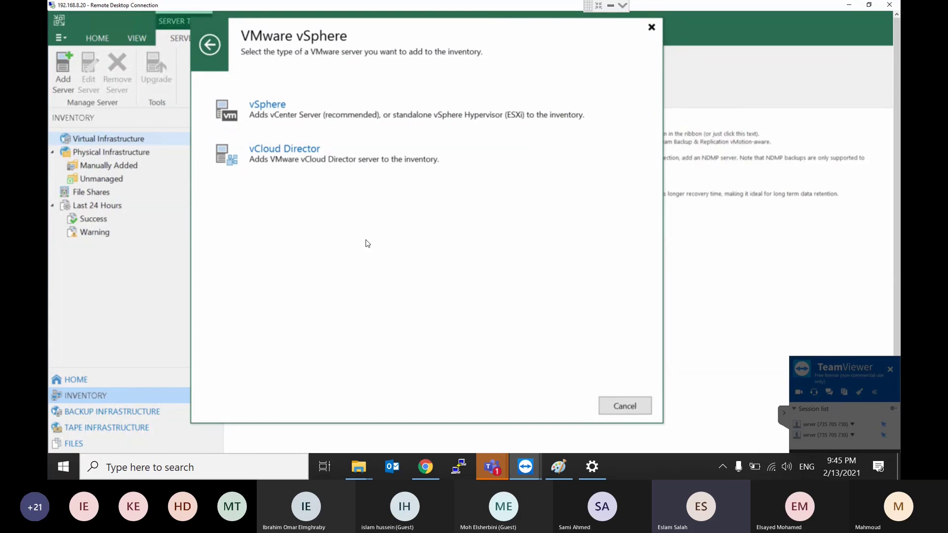
left_click(292, 116)
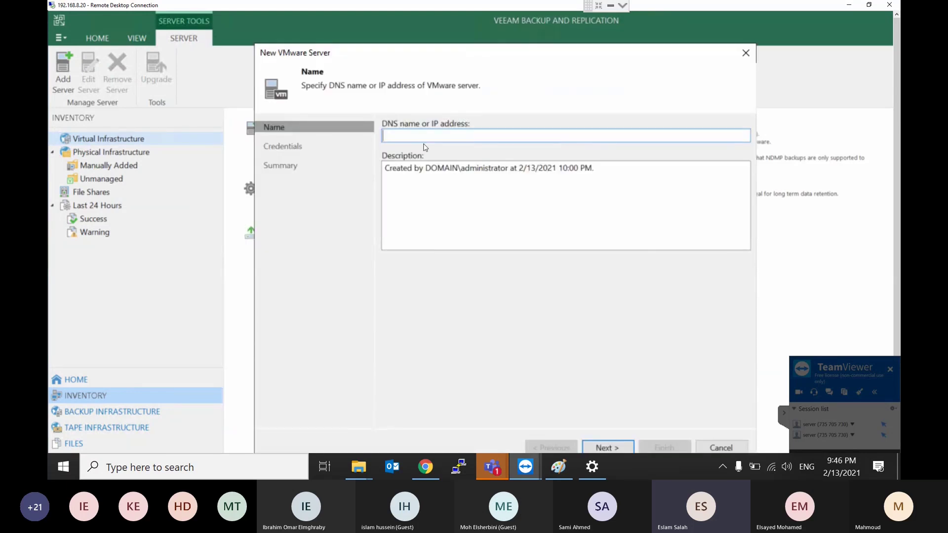
type("192.168.8.51")
left_click(612, 449)
Step: Save new credentials with the vCenter administrator username and password, described as 'vCenter Credential'
left_click(721, 169)
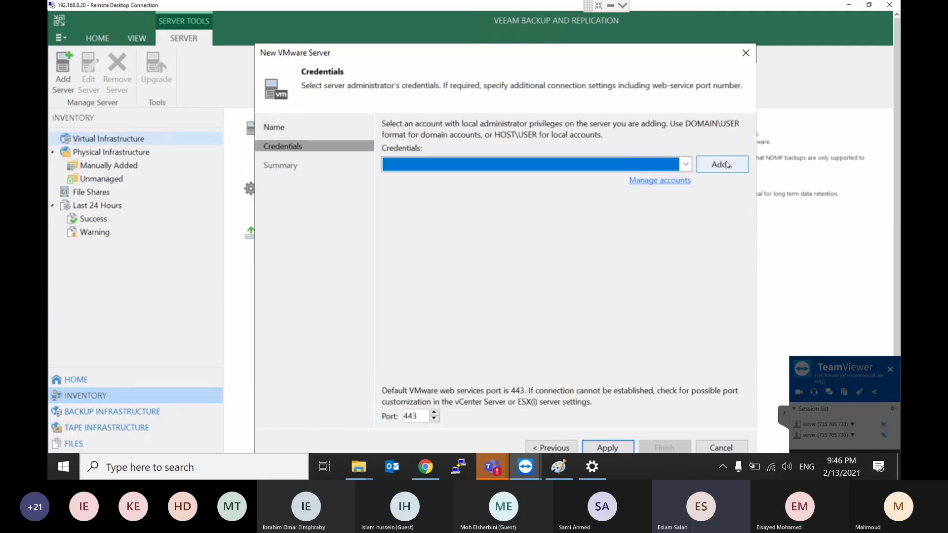
type("a")
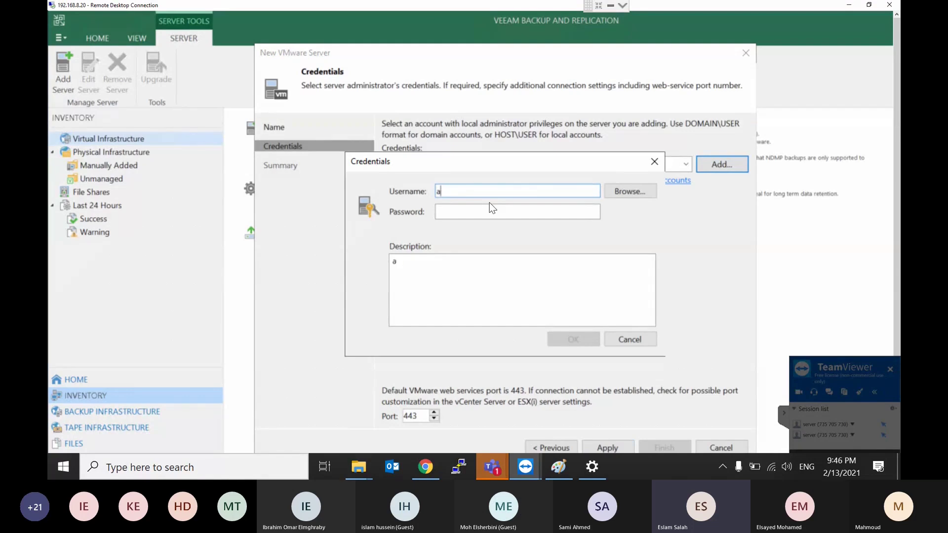
type("dministrator@vc")
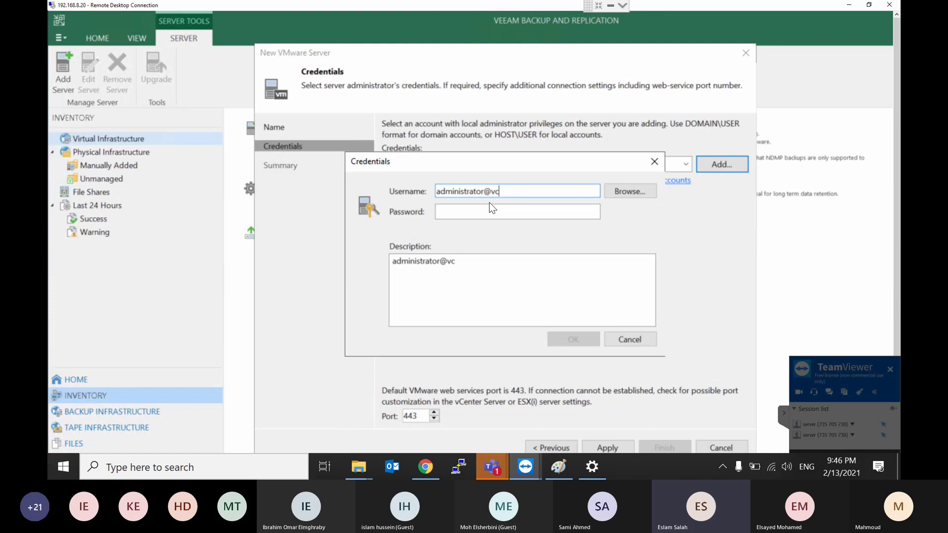
type("ent")
key("BackSpace")
key("BackSpace")
key("BackSpace")
type("phere.local")
key("Tab")
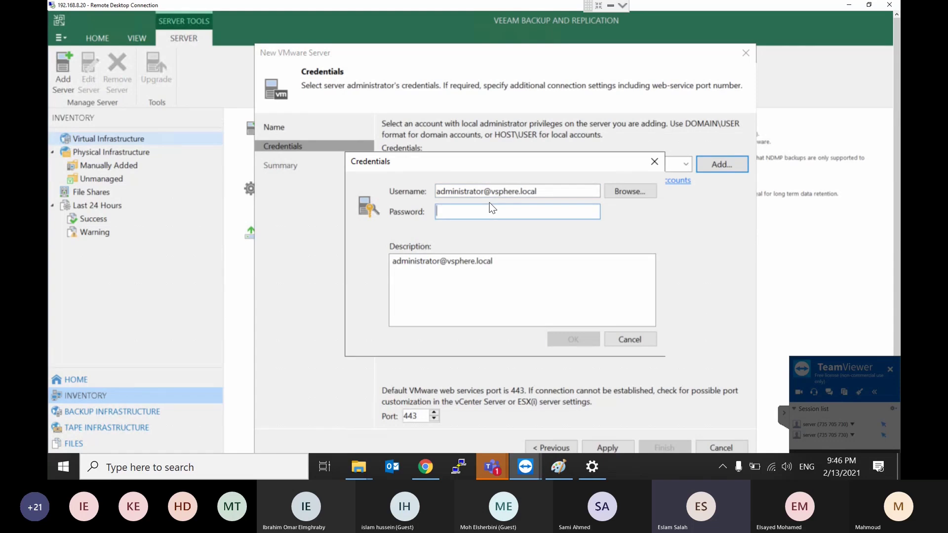
type("********")
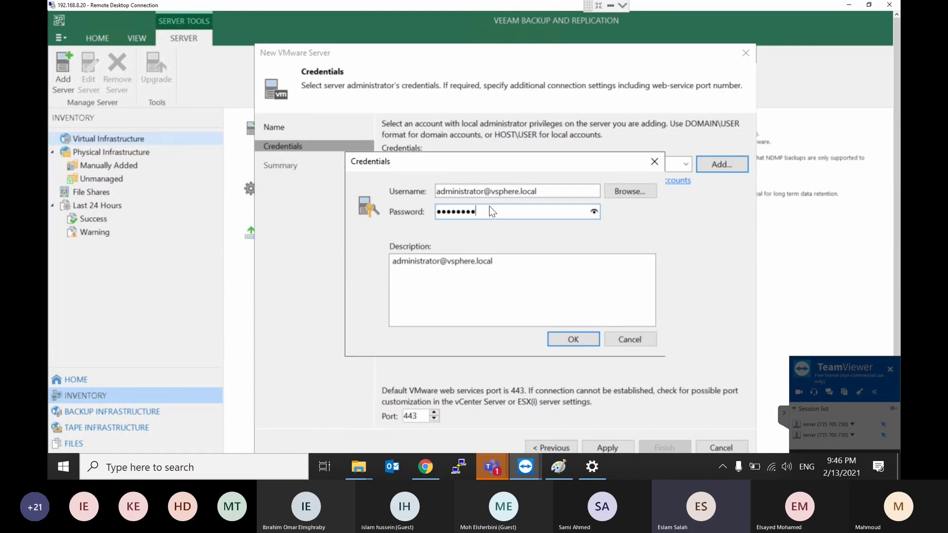
key("Tab")
type("v")
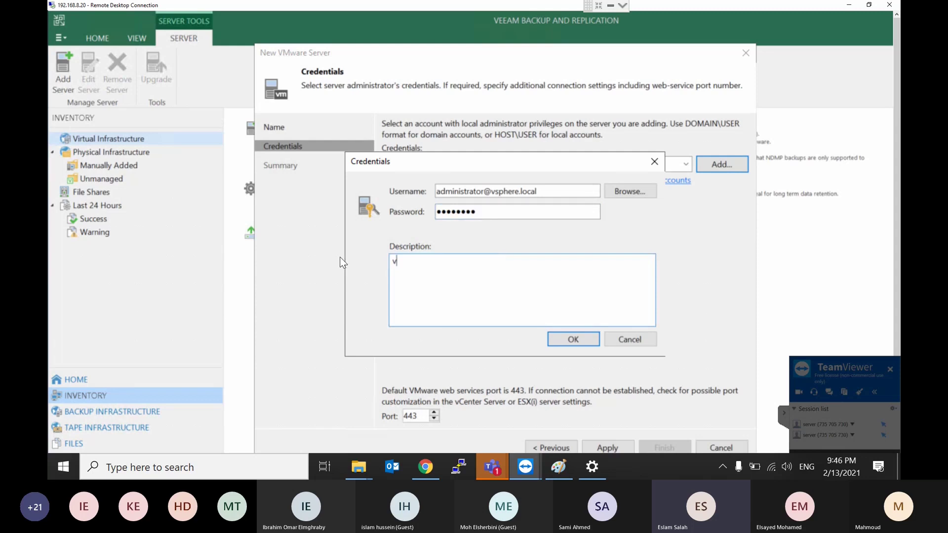
type("Center Credential")
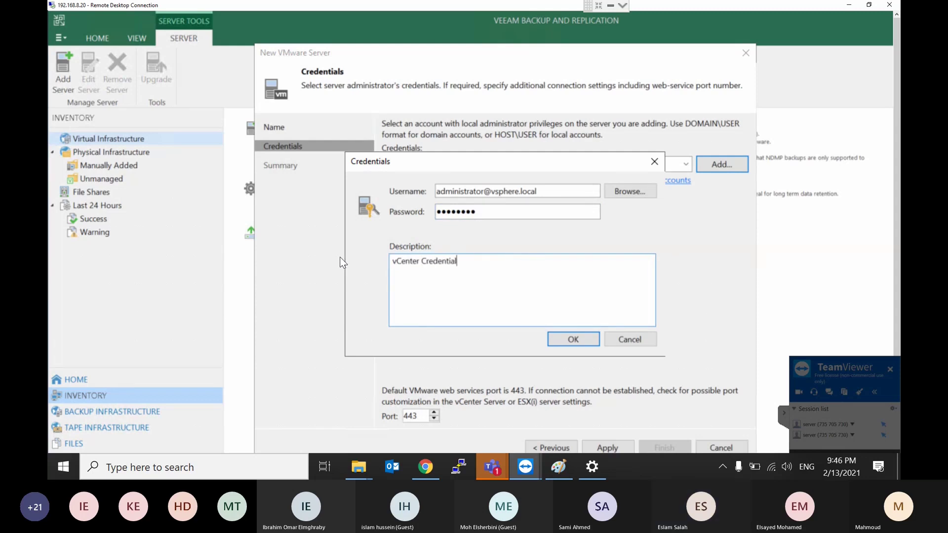
left_click(553, 345)
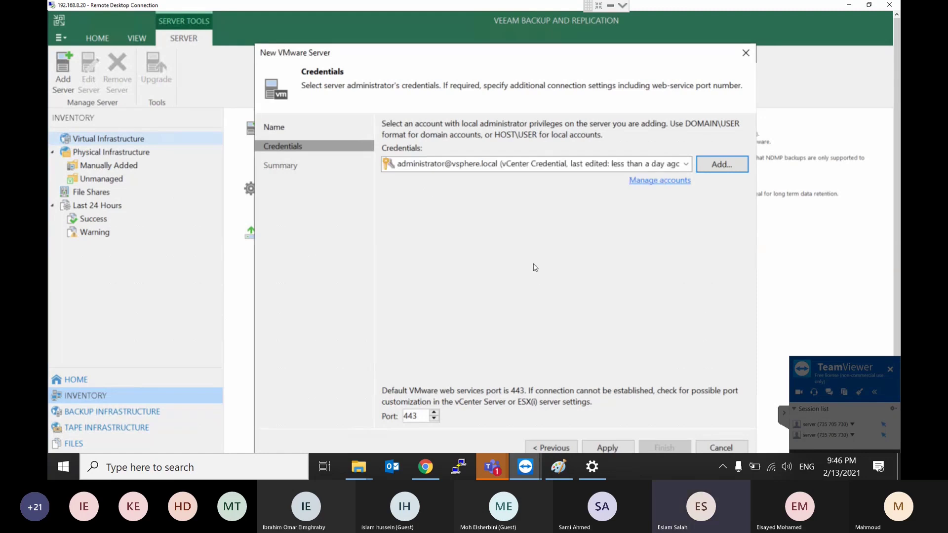
Step: Keep web services port 443, apply, accept the untrusted certificate, and finish adding the vCenter
left_click(413, 418)
left_click_drag(417, 417, 402, 418)
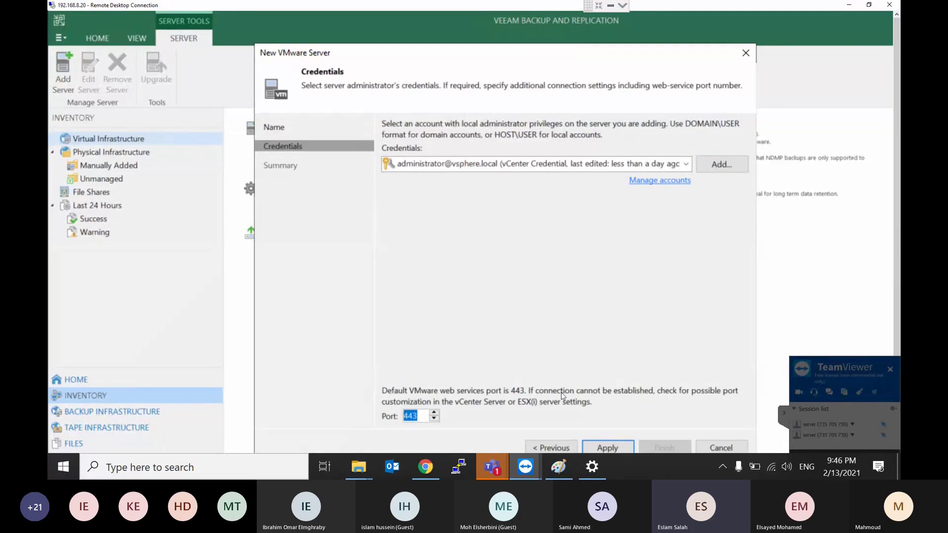
mouse_move(606, 453)
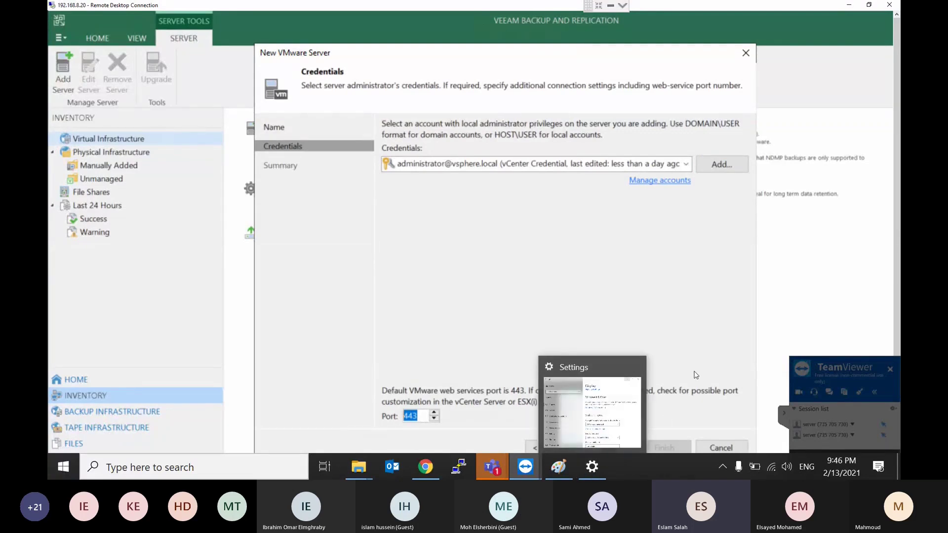
left_click(490, 223)
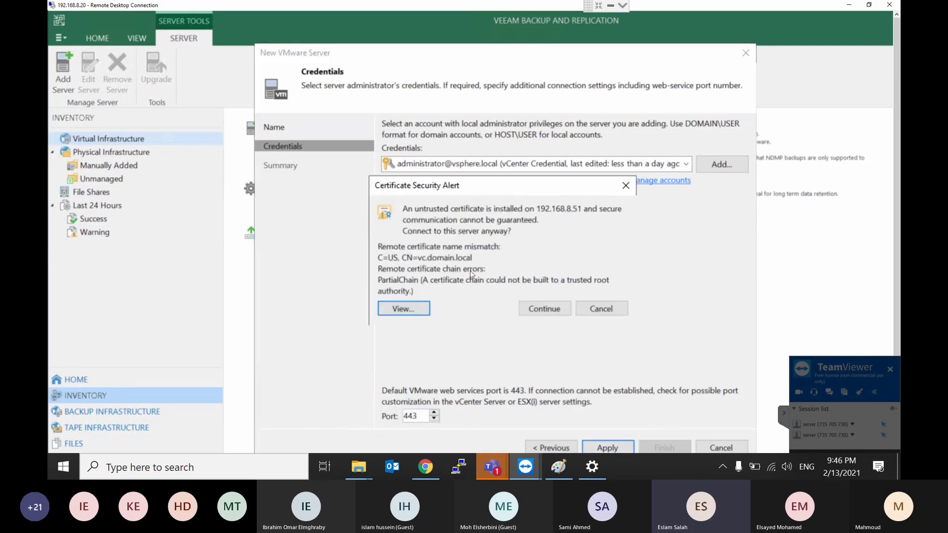
left_click(544, 310)
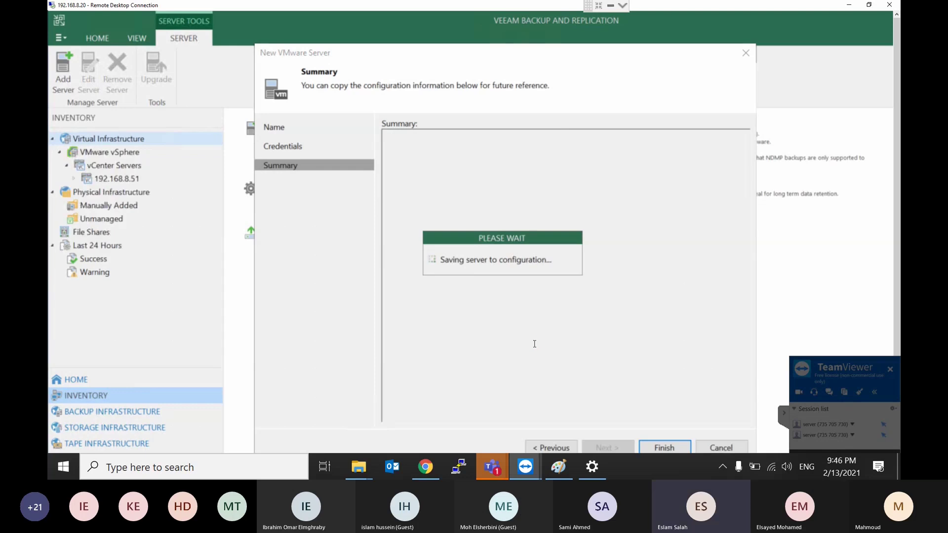
left_click(675, 449)
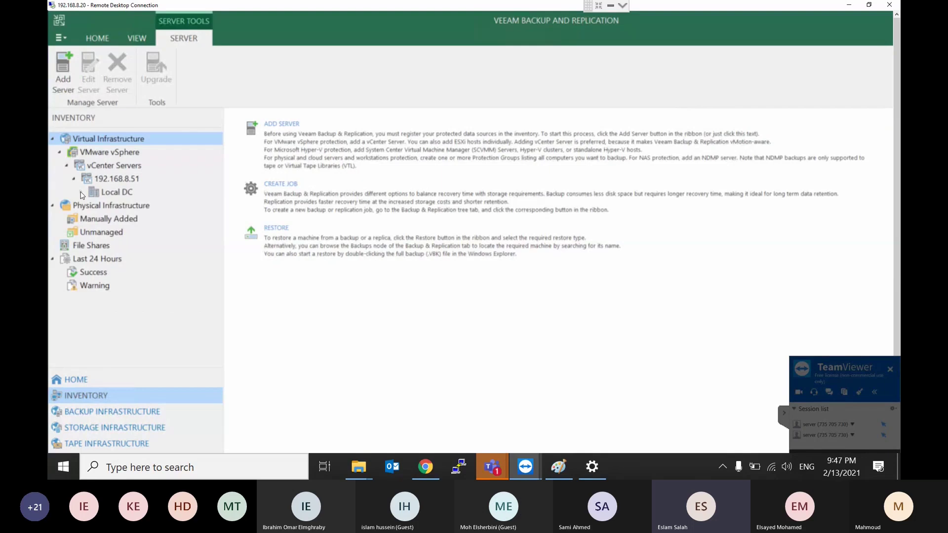
Step: Expand Local DC and list the virtual machines on host 192.168.8.50, checking the Domain Controller VM's actions
left_click(81, 192)
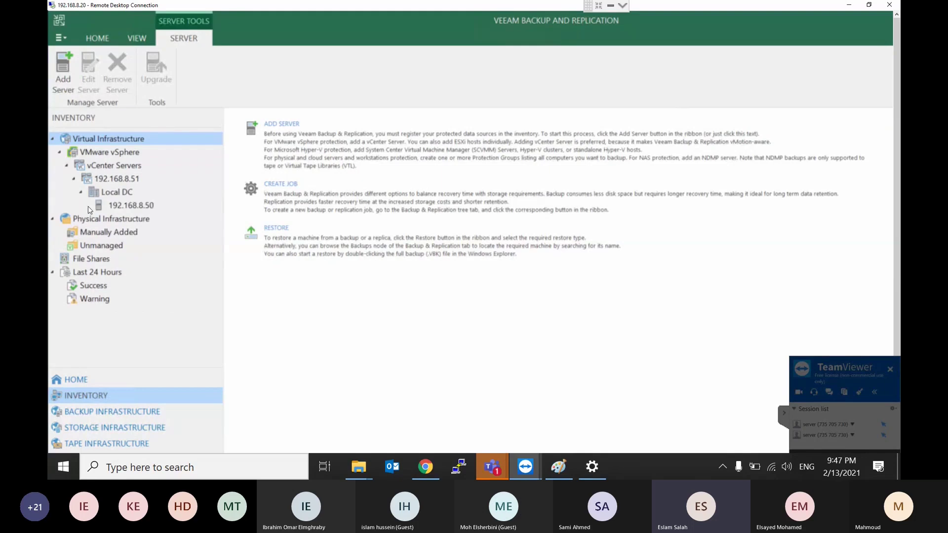
left_click(146, 206)
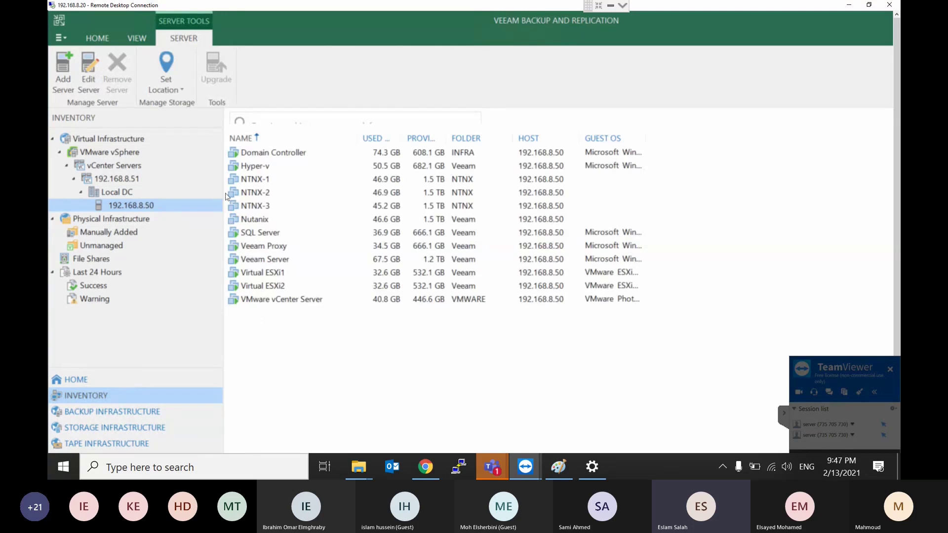
right_click(265, 157)
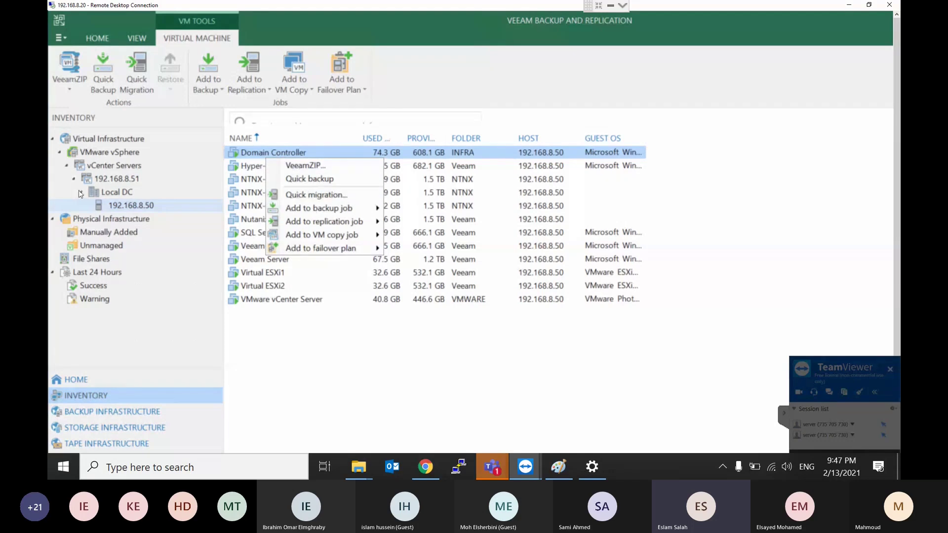
Step: Begin adding a Microsoft Hyper-V server, then minimize the Remote Desktop window
left_click(68, 169)
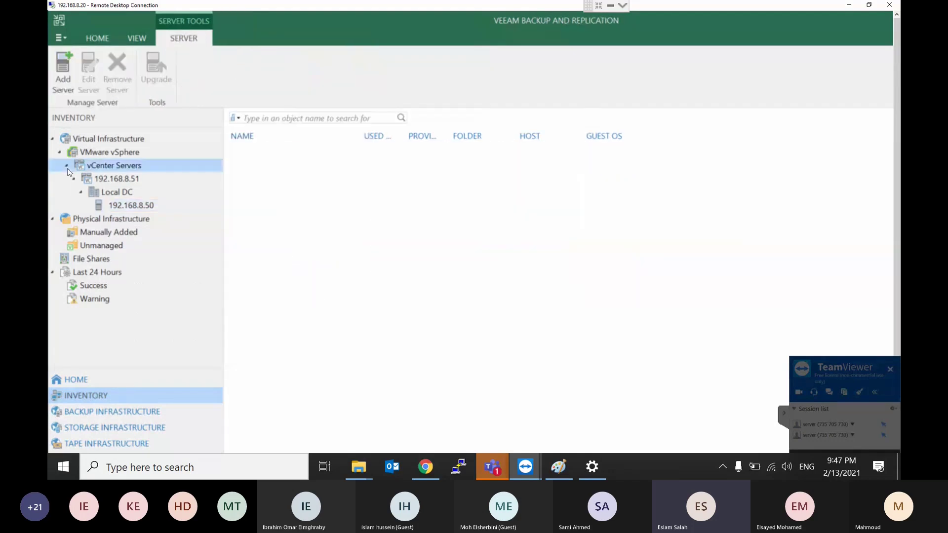
left_click(124, 138)
right_click(125, 138)
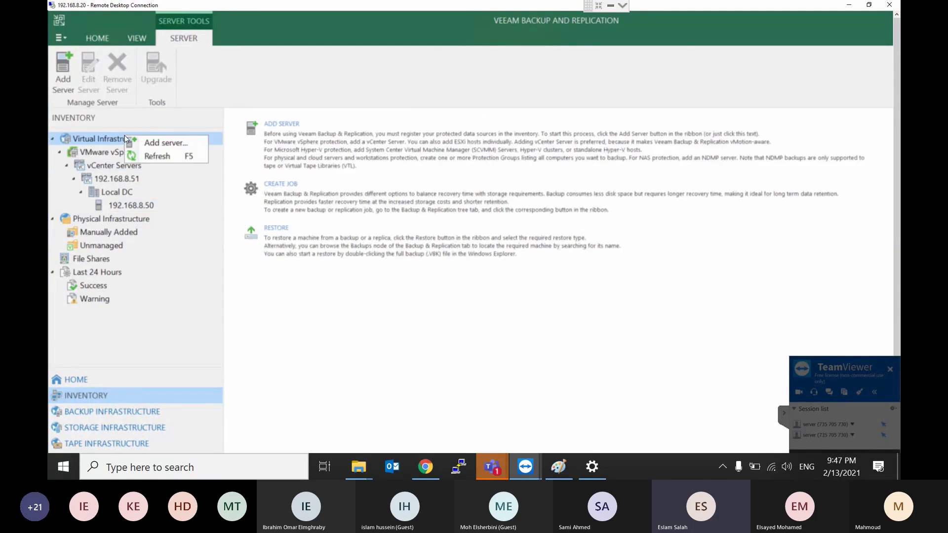
left_click(146, 144)
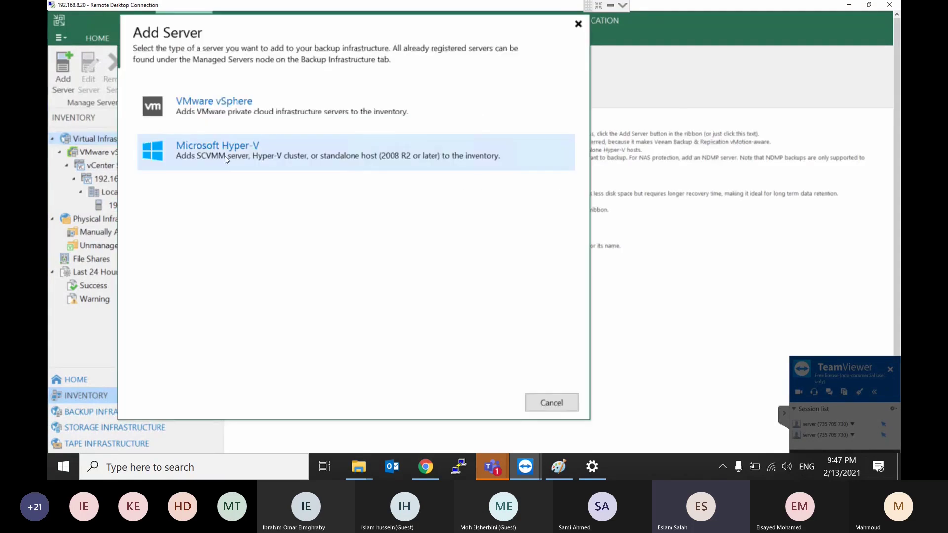
left_click(225, 159)
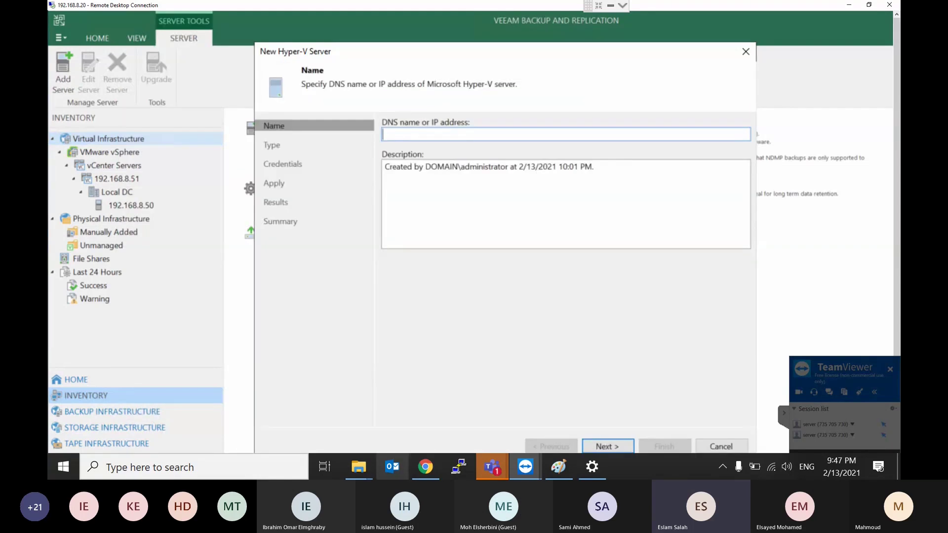
left_click(458, 467)
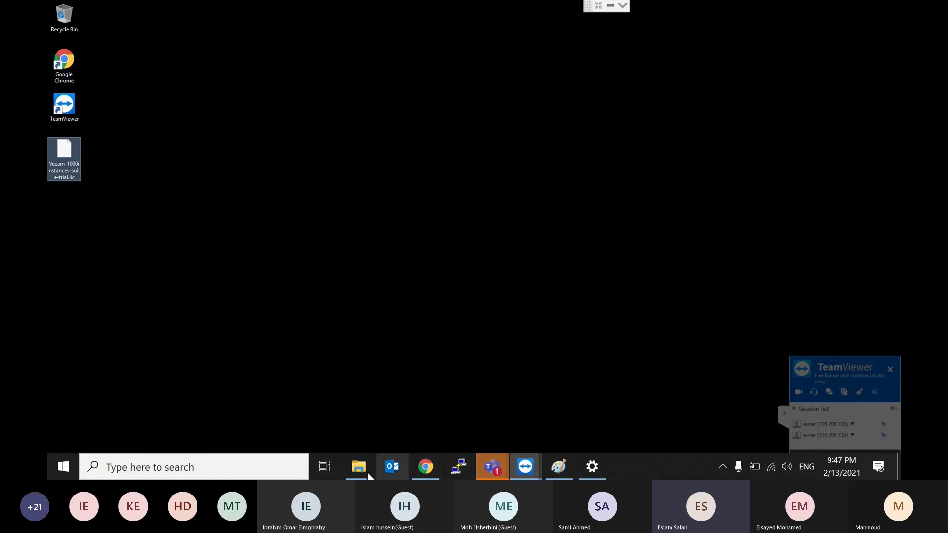
Step: Open Veeam Lab Details.txt and select the Hyper-V host address 192.168.8.14
key("Escape")
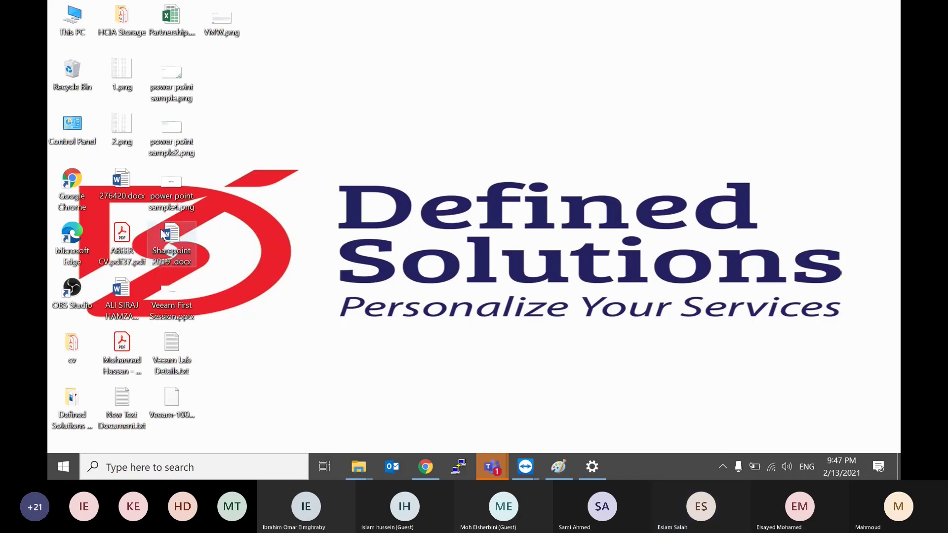
left_click(164, 235)
double_click(175, 355)
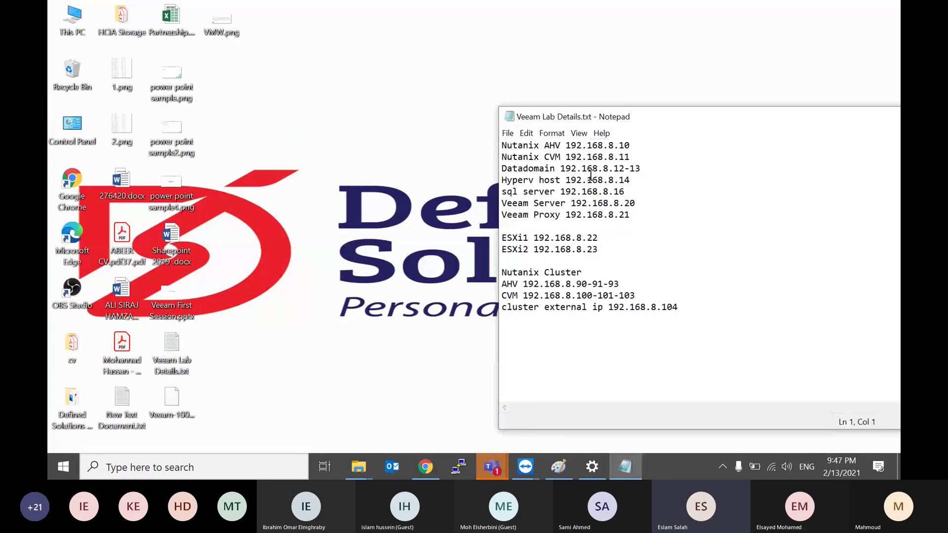
left_click_drag(633, 180, 566, 180)
Step: Return to the TeamViewer remote session and take it out of full screen
mouse_move(525, 467)
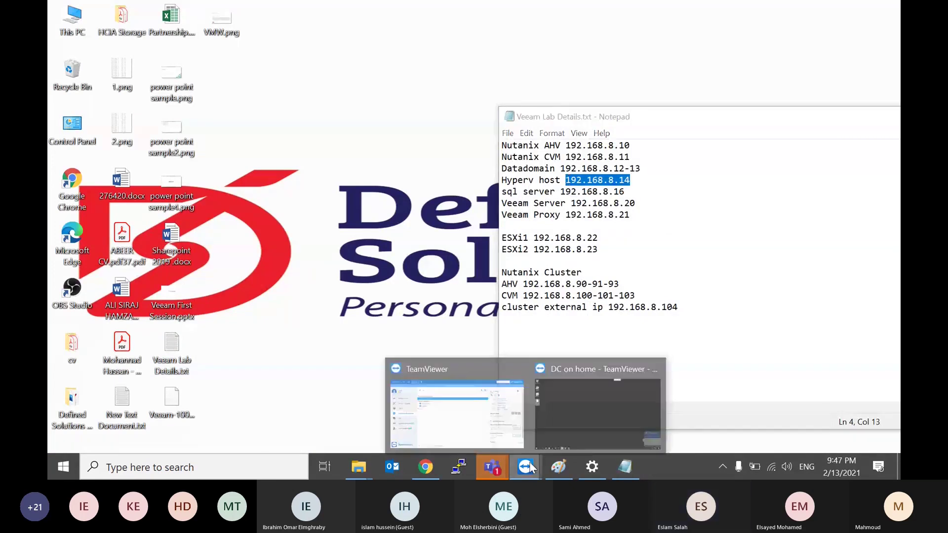
left_click(576, 412)
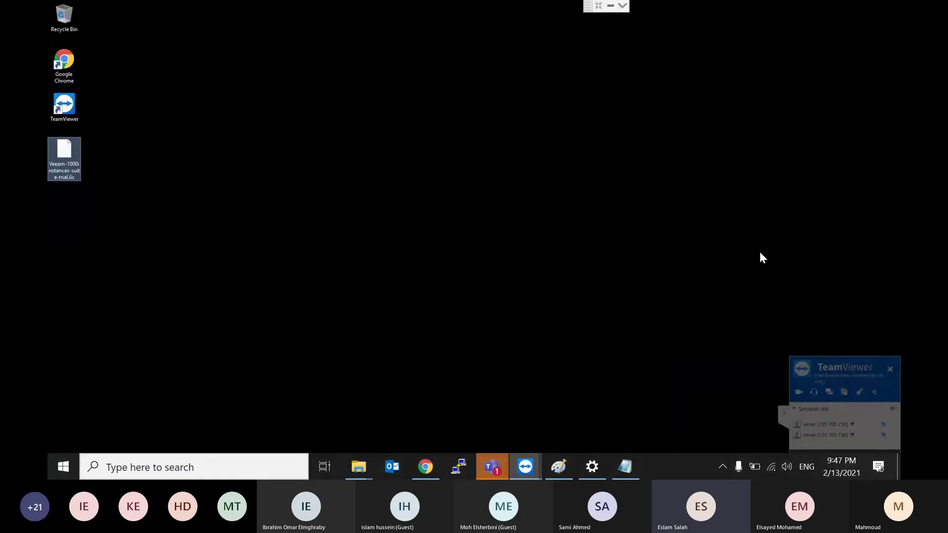
left_click(657, 387)
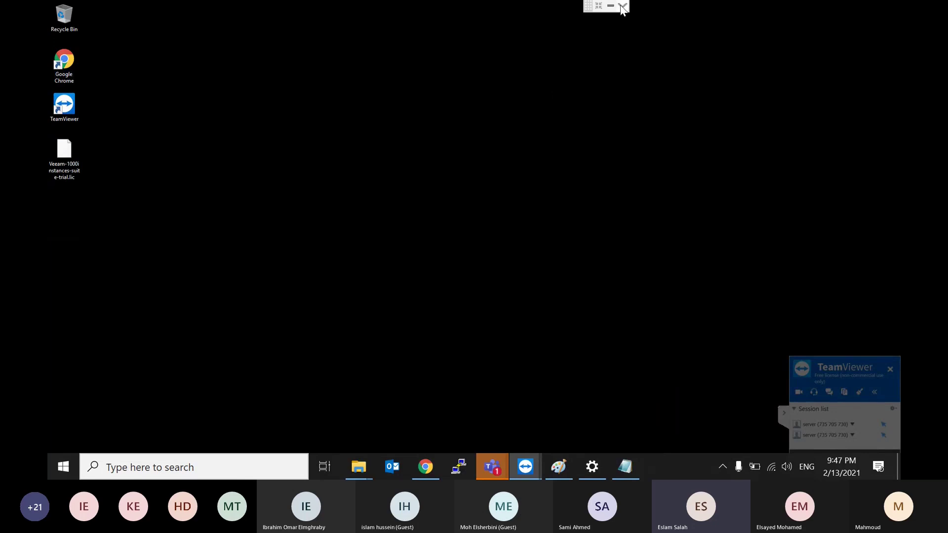
left_click(599, 5)
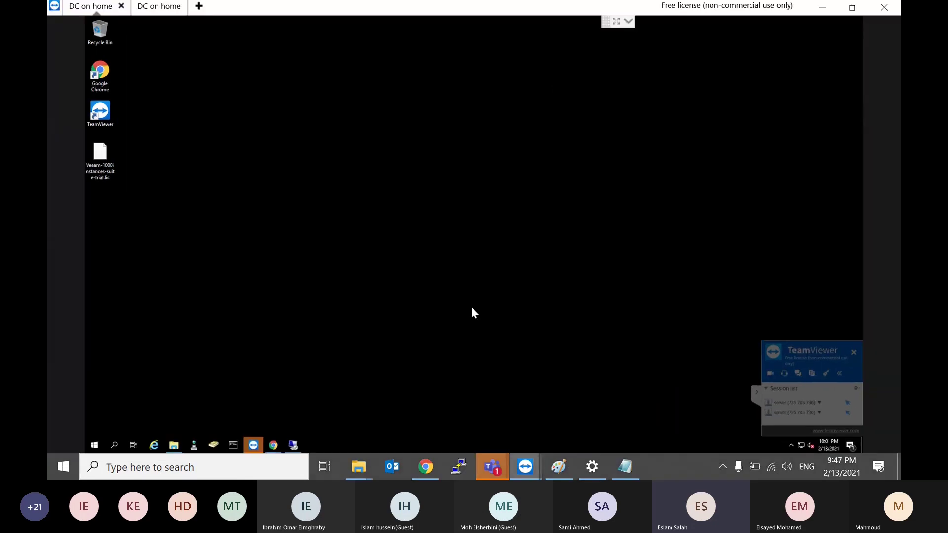
Step: Enter 192.168.8.14 as the new Hyper-V server's address
left_click(292, 445)
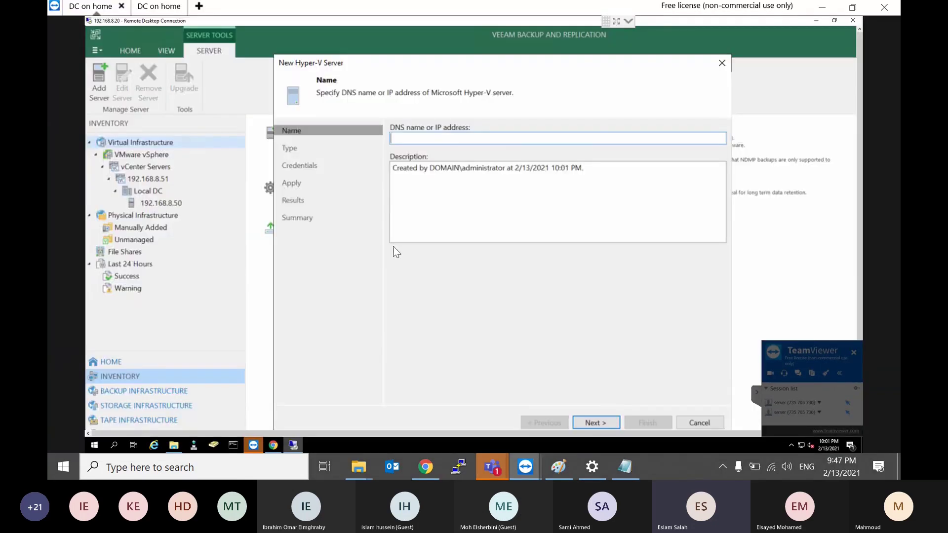
type("192.168.8.14")
left_click(598, 421)
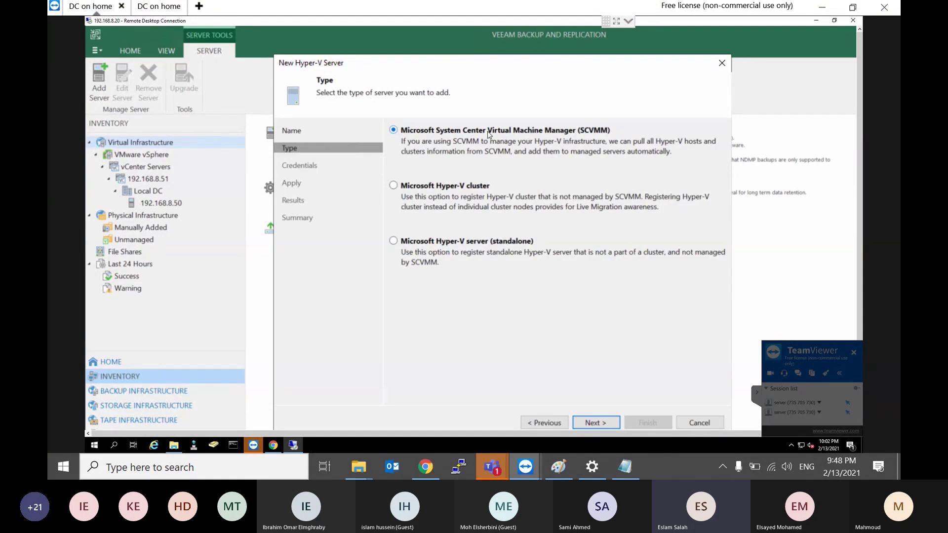
Step: Choose the standalone Microsoft Hyper-V server type and the saved domain administrator credentials
left_click(458, 188)
left_click(442, 242)
left_click(594, 423)
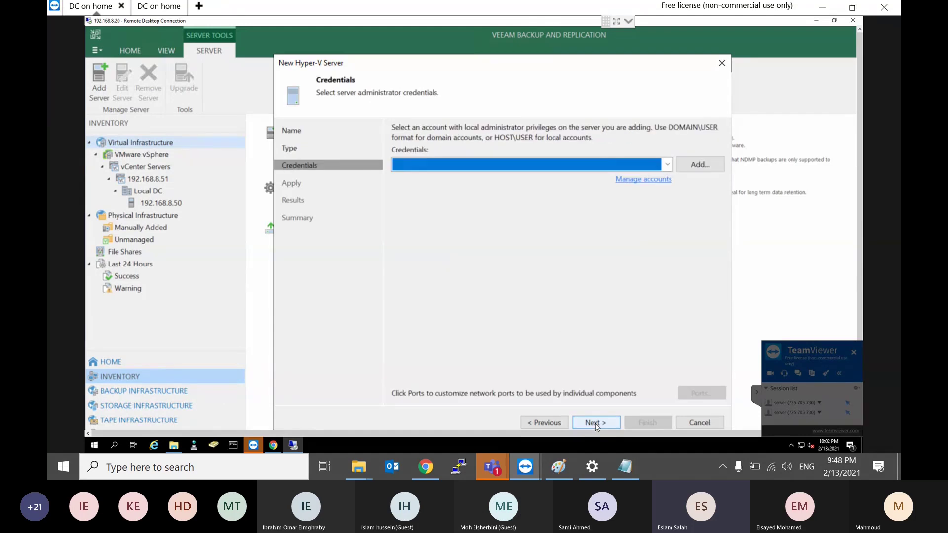
left_click(602, 164)
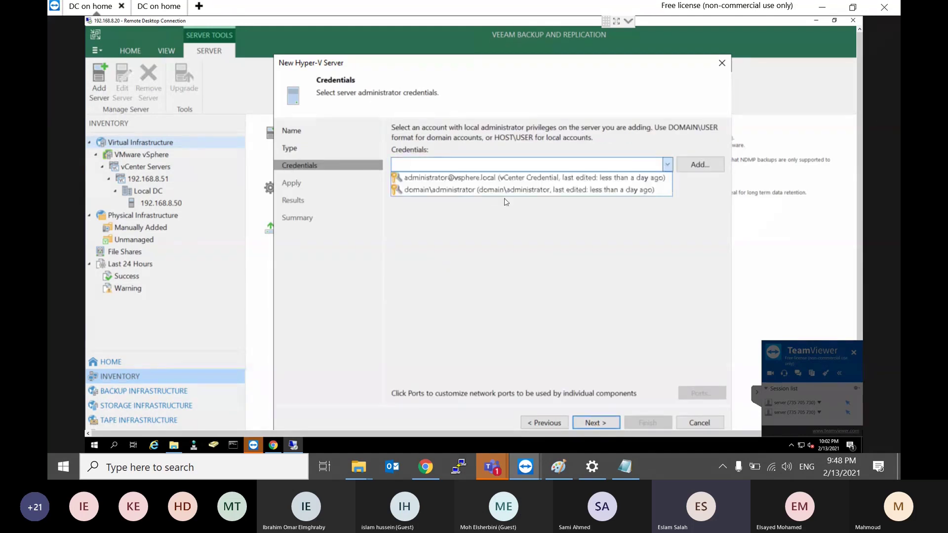
left_click(482, 190)
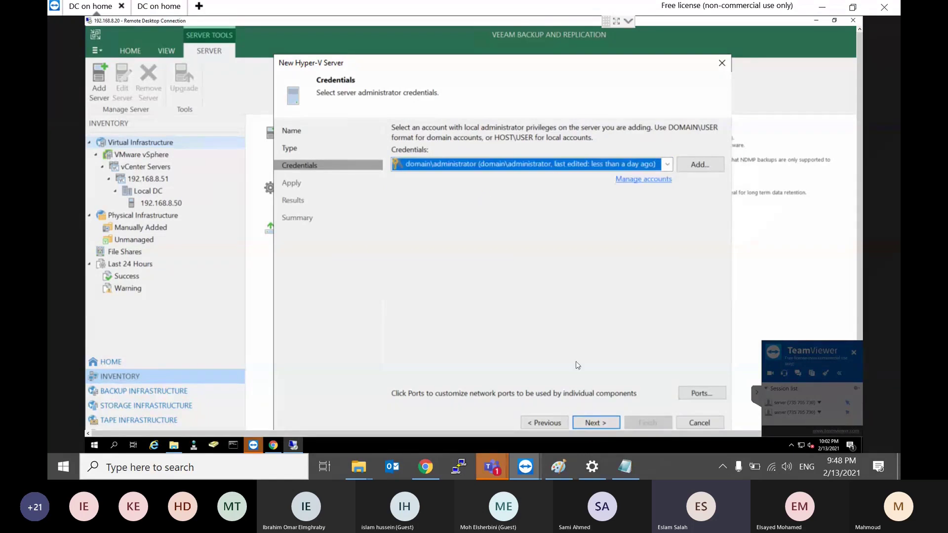
left_click(482, 150)
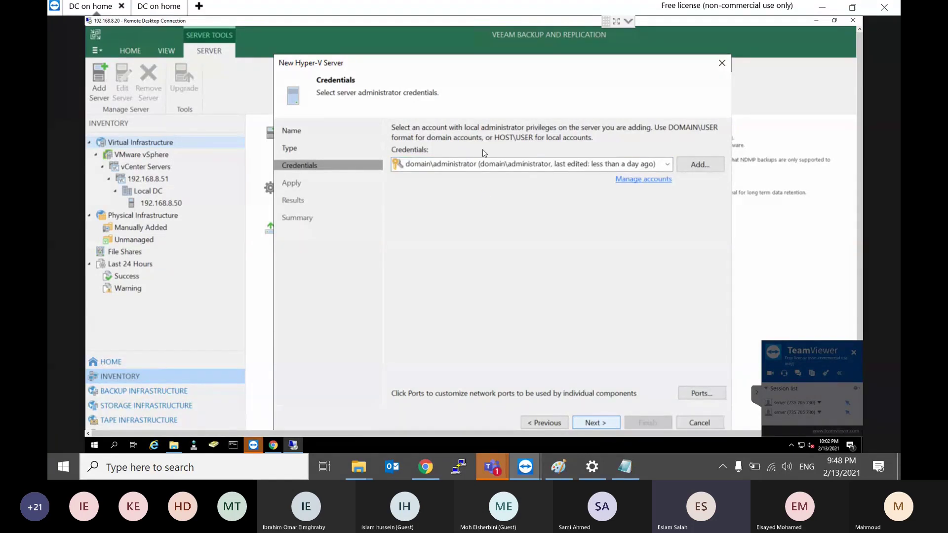
key("Return")
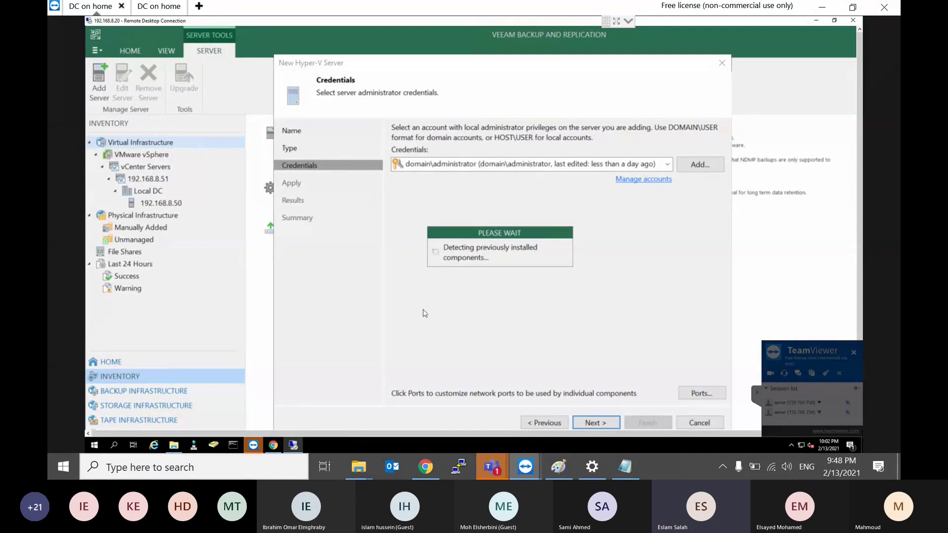
key("XF86AudioRaiseVolume")
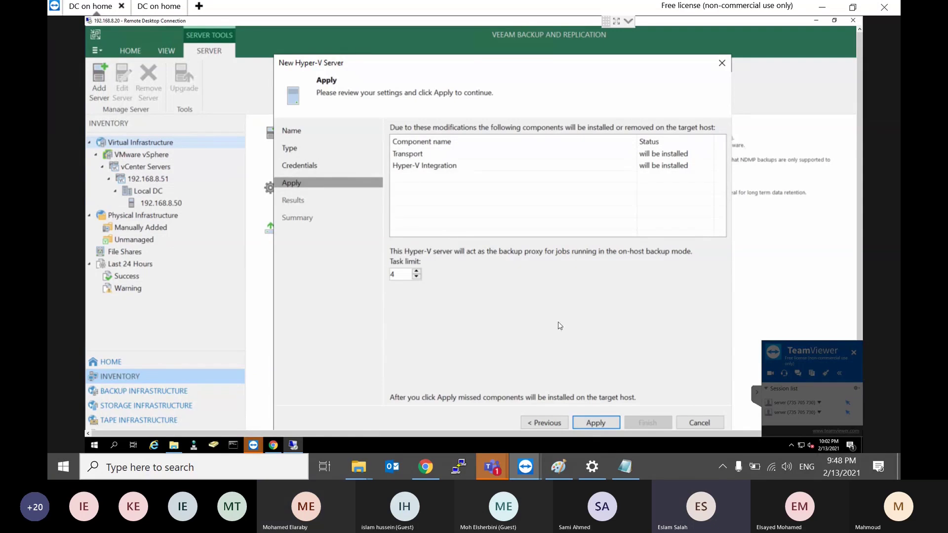
Step: Install the Transport and Hyper-V Integration components and finish adding server 192.168.8.14
left_click(593, 425)
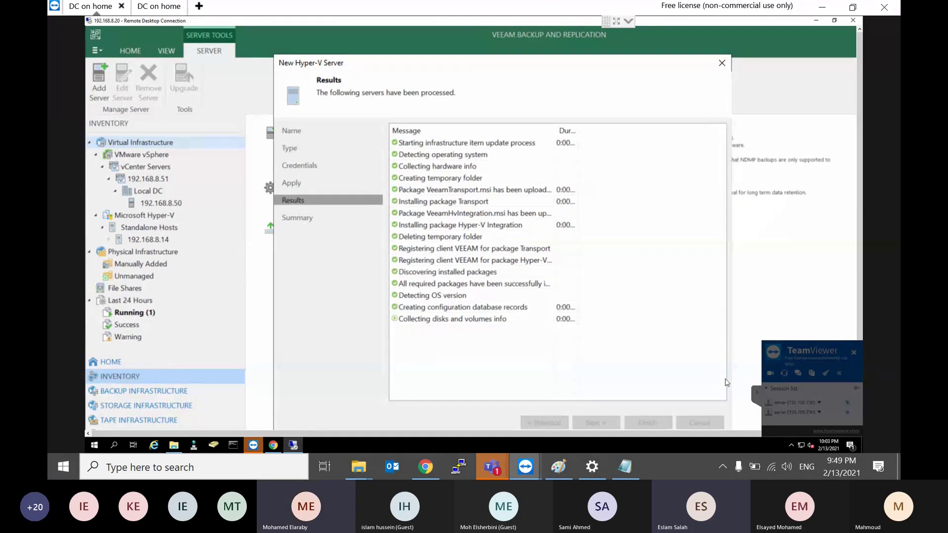
left_click(757, 393)
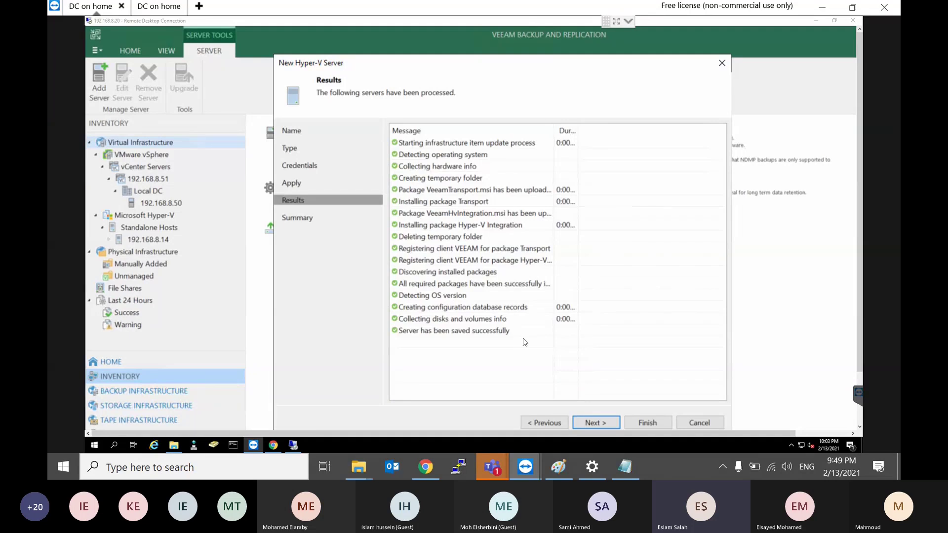
left_click(598, 422)
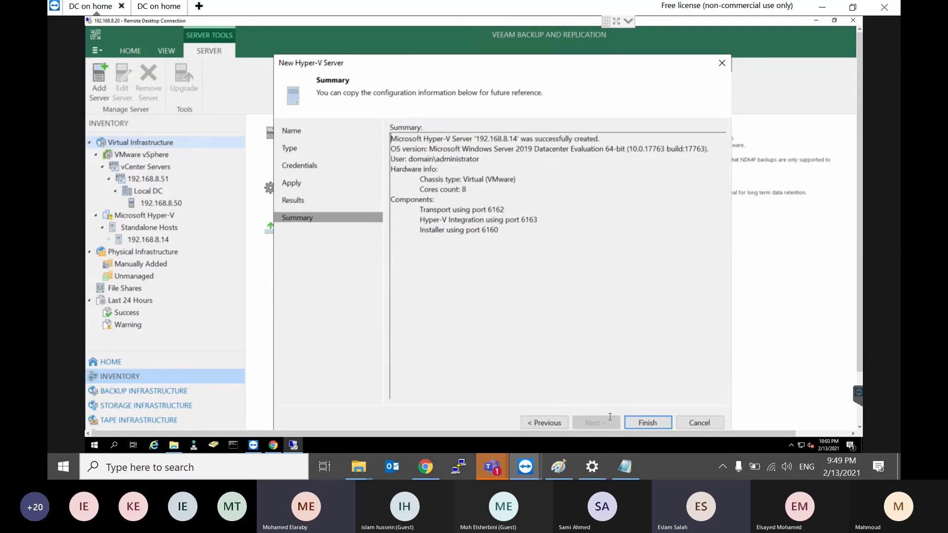
left_click(644, 425)
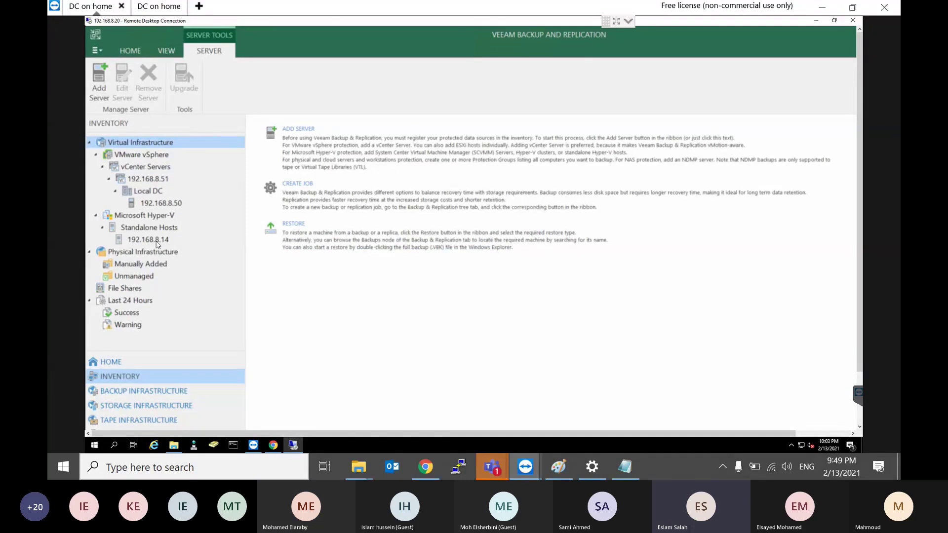
Step: Select Physical Infrastructure in the Inventory tree to show the protection group guidance
left_click(131, 255)
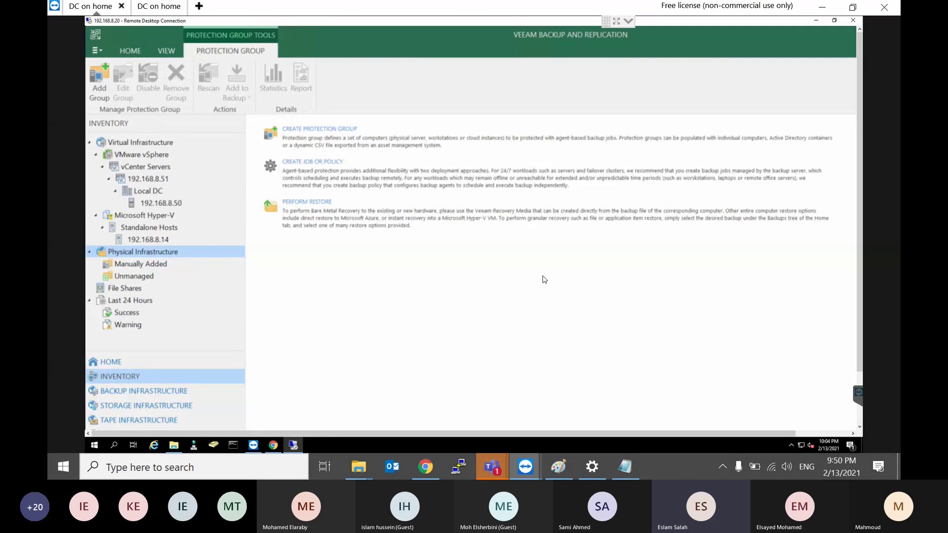
Step: Start a new protection group named Protection Group 1 containing Microsoft Active Directory objects
right_click(149, 254)
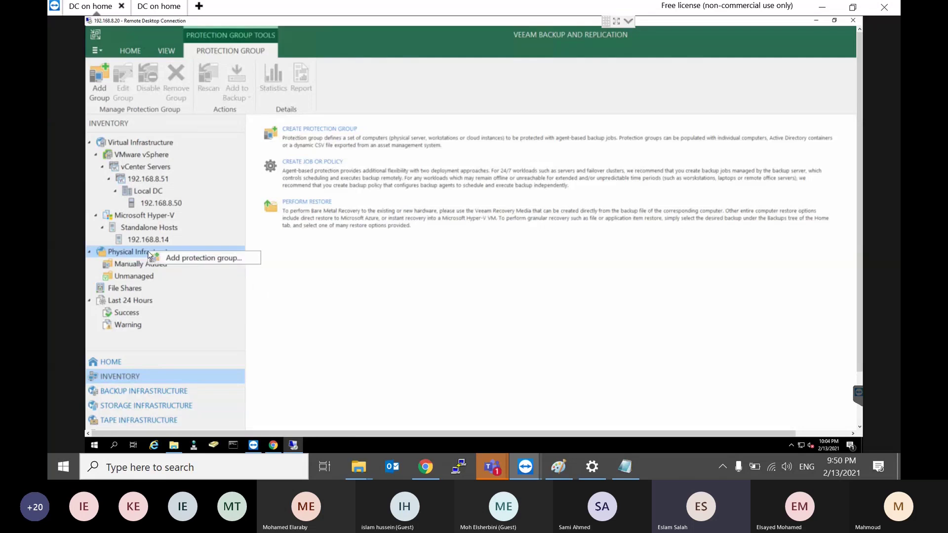
left_click(175, 260)
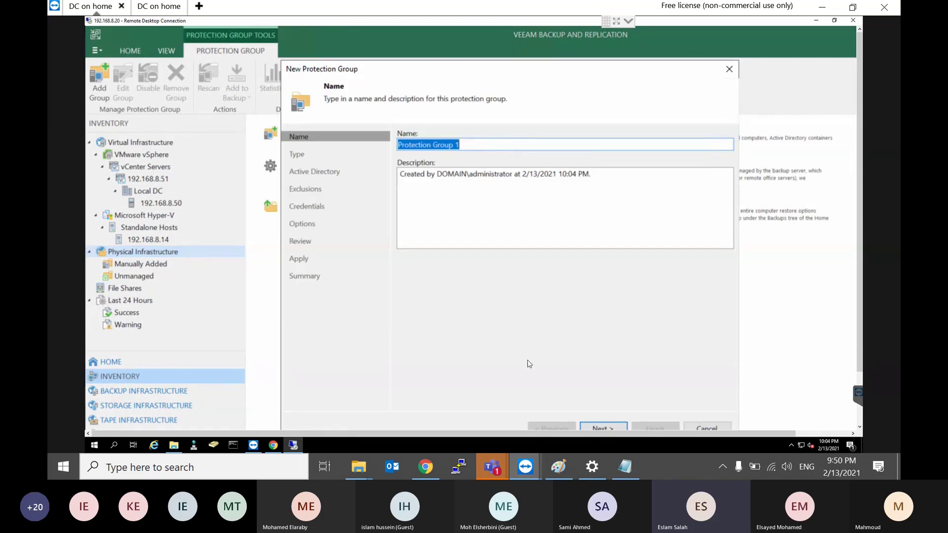
left_click(611, 428)
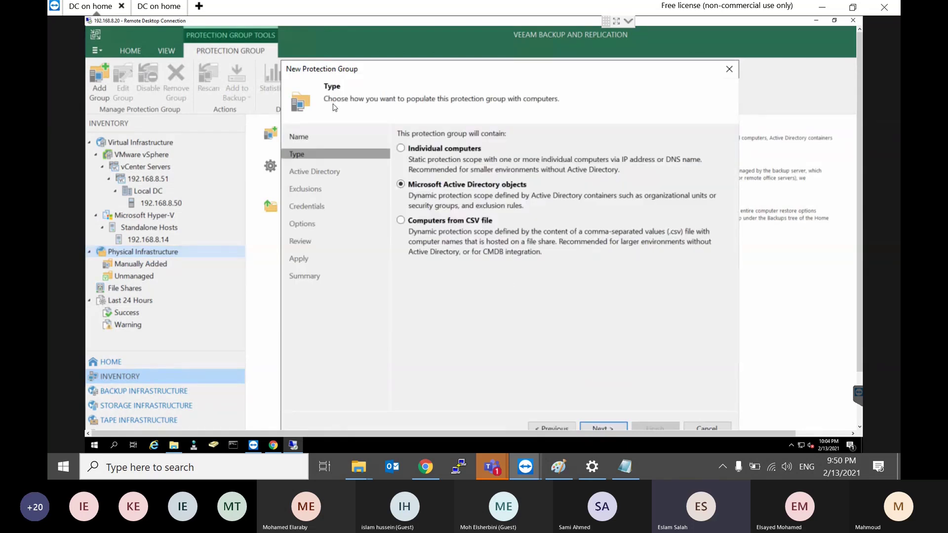
left_click(426, 152)
left_click(438, 186)
left_click(459, 152)
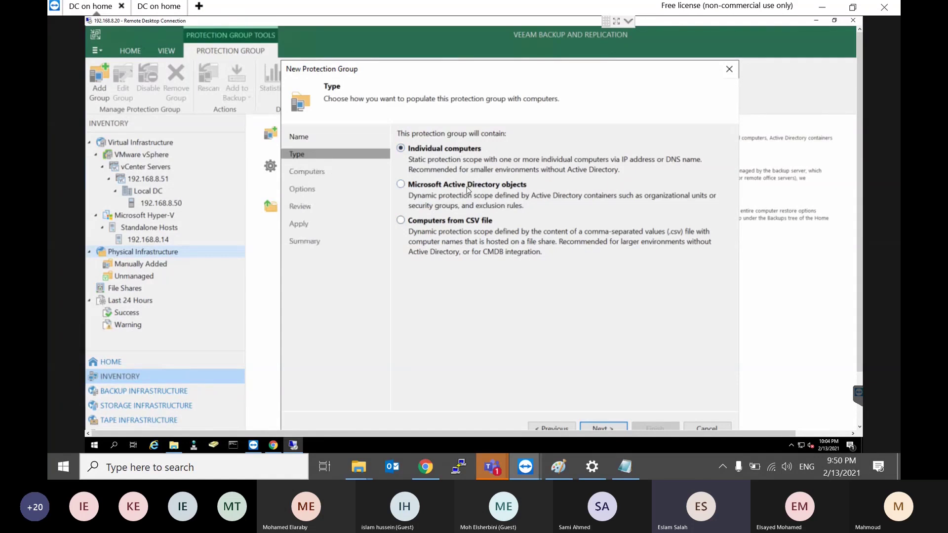
left_click(467, 187)
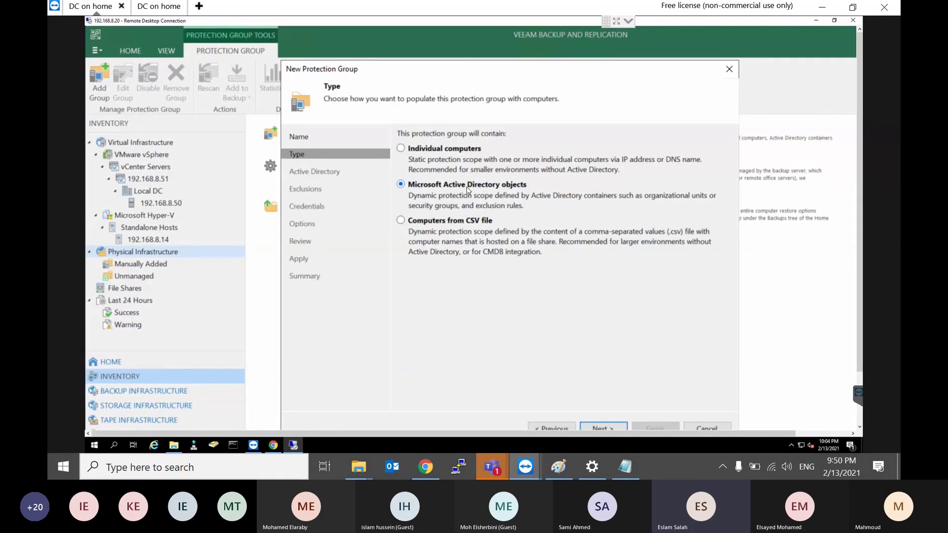
left_click(603, 427)
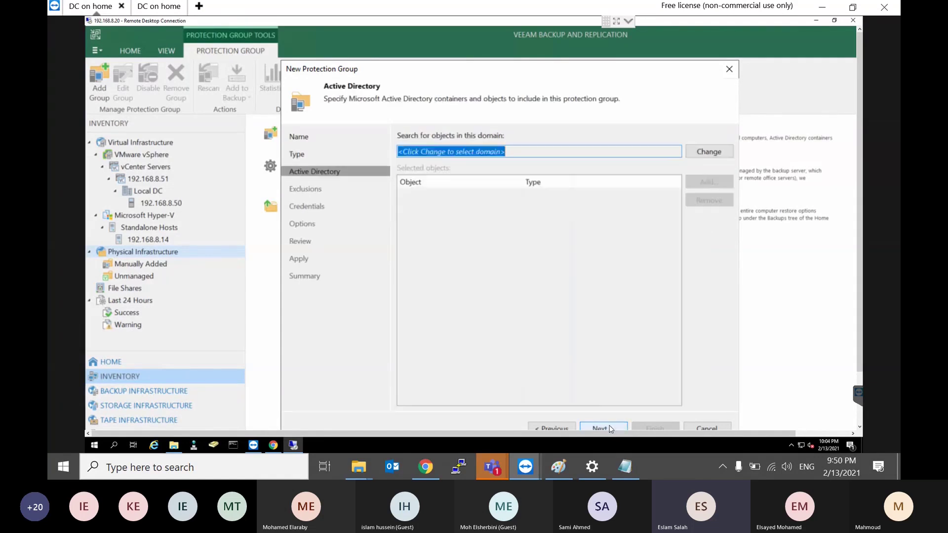
Step: Point the protection group at domain.local using the domain administrator account
left_click(697, 150)
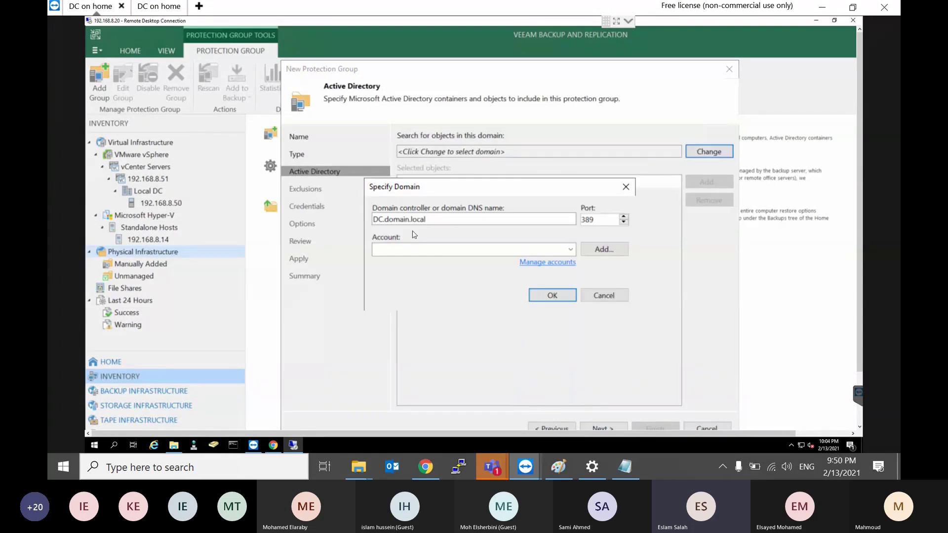
left_click(457, 250)
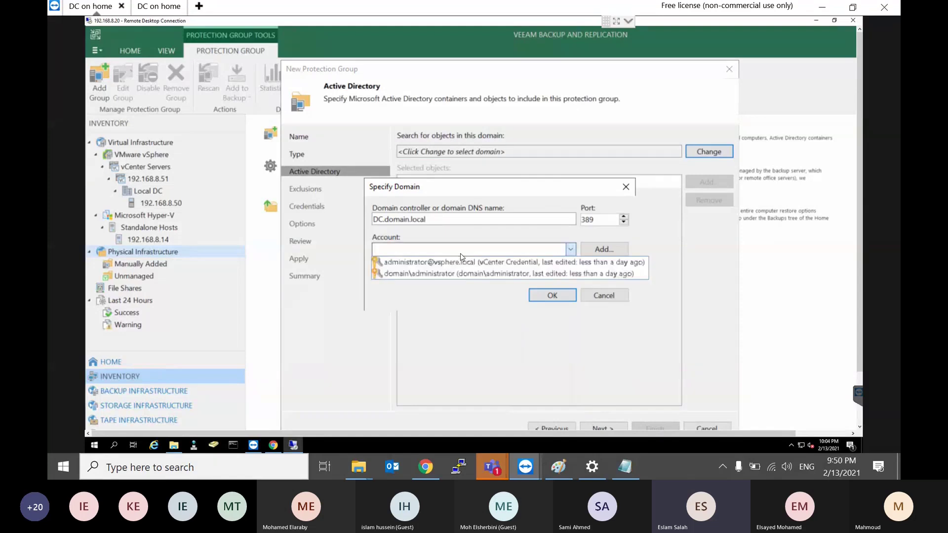
left_click(421, 274)
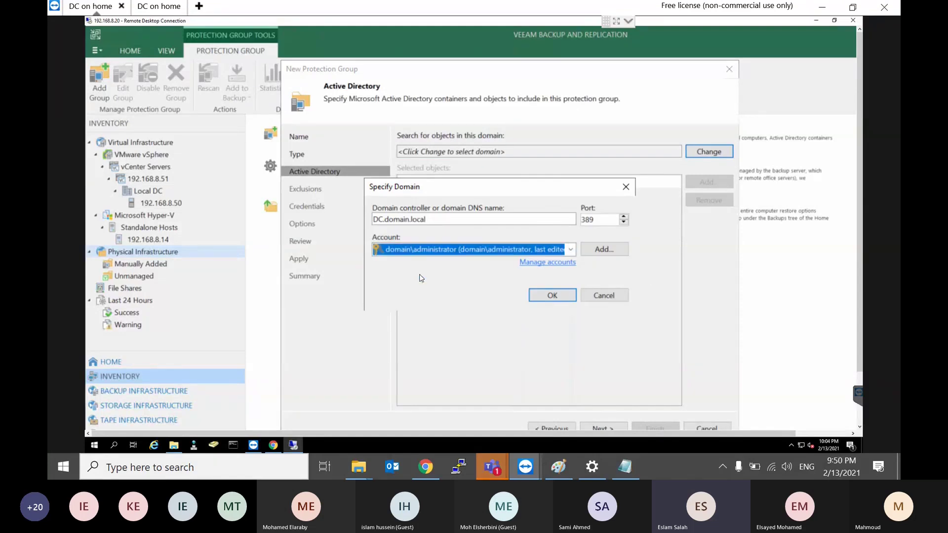
left_click(547, 300)
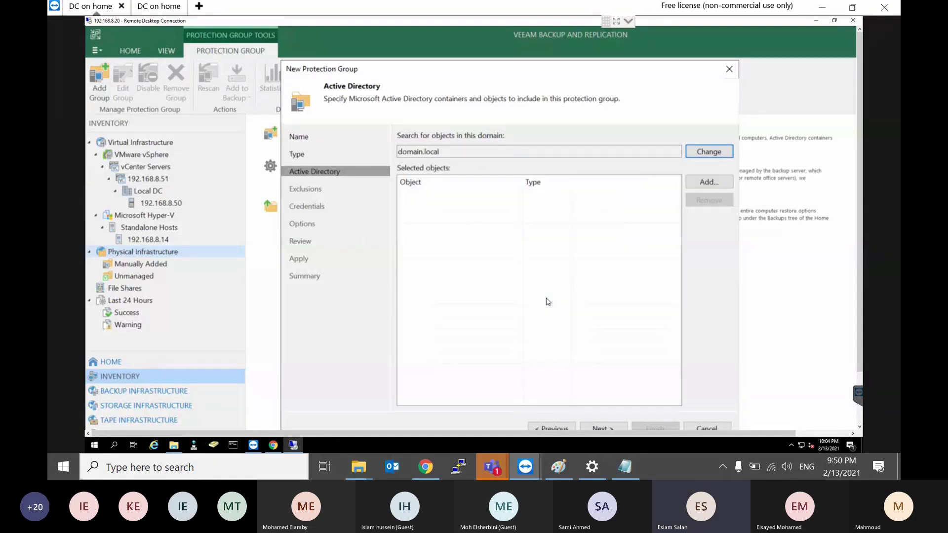
Step: Add the Veeamproxy.domain.local computer from domain.local > Computers to the selected objects
left_click(710, 182)
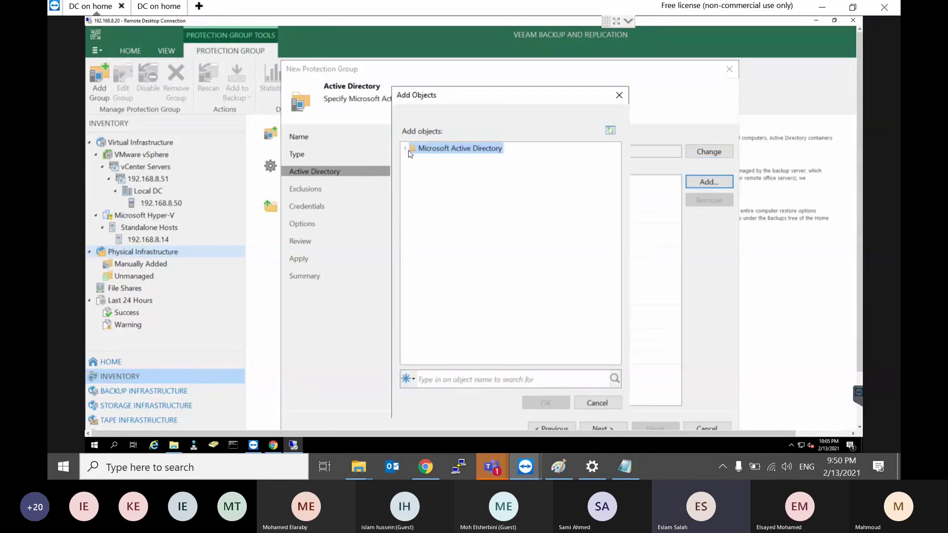
left_click(405, 149)
left_click(412, 160)
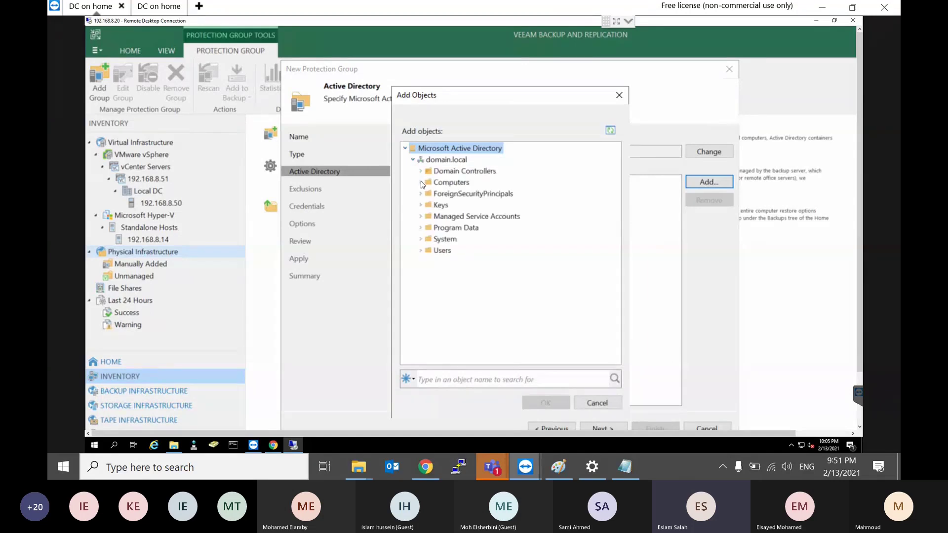
left_click(421, 182)
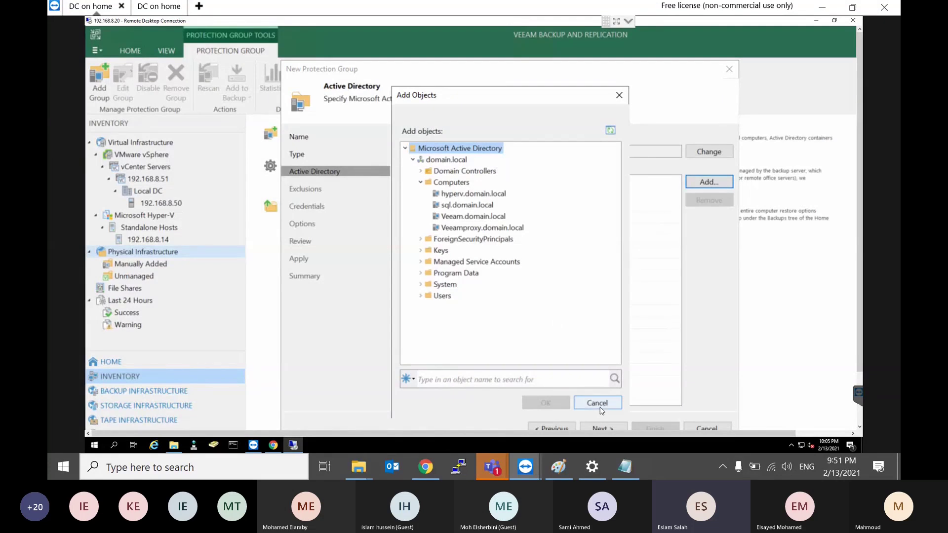
left_click(477, 229)
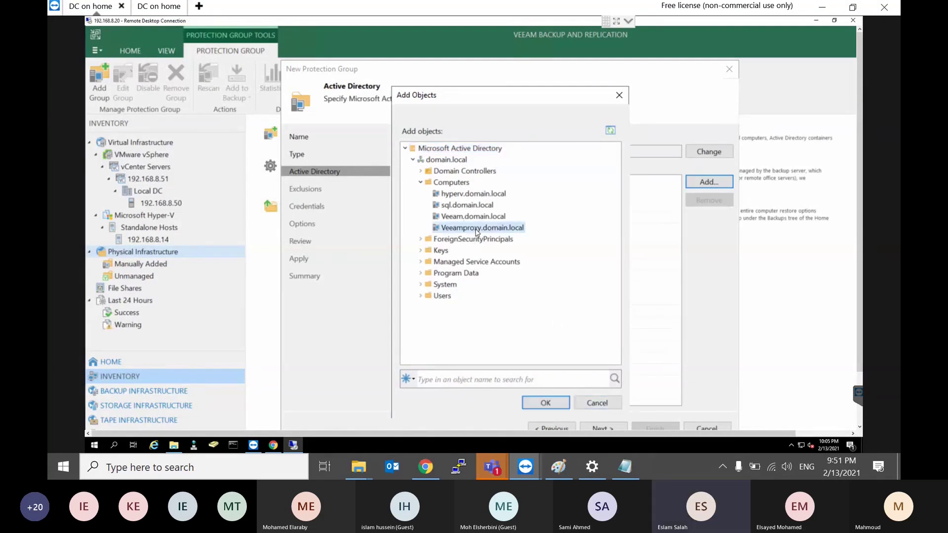
left_click(547, 403)
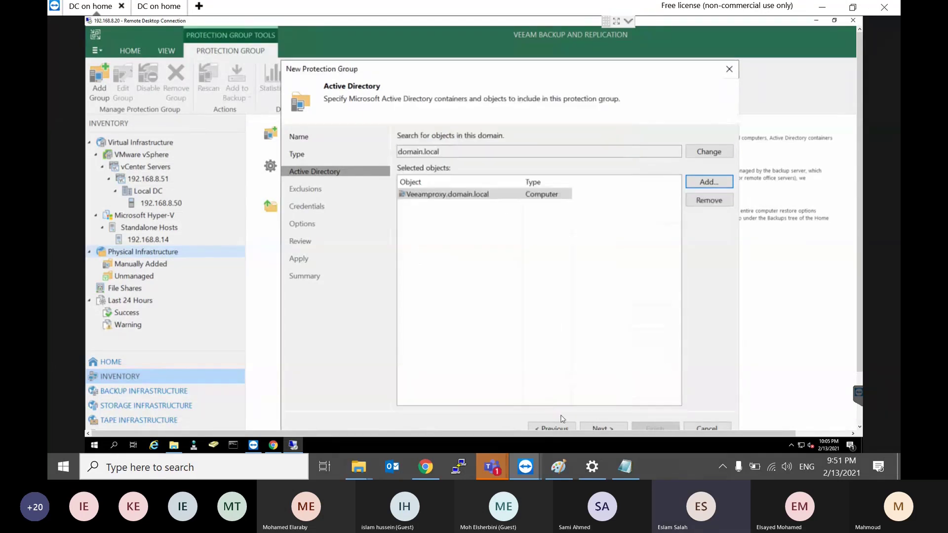
Step: Browse the domain.local tree without adding objects, then advance to the Exclusions step
left_click(597, 427)
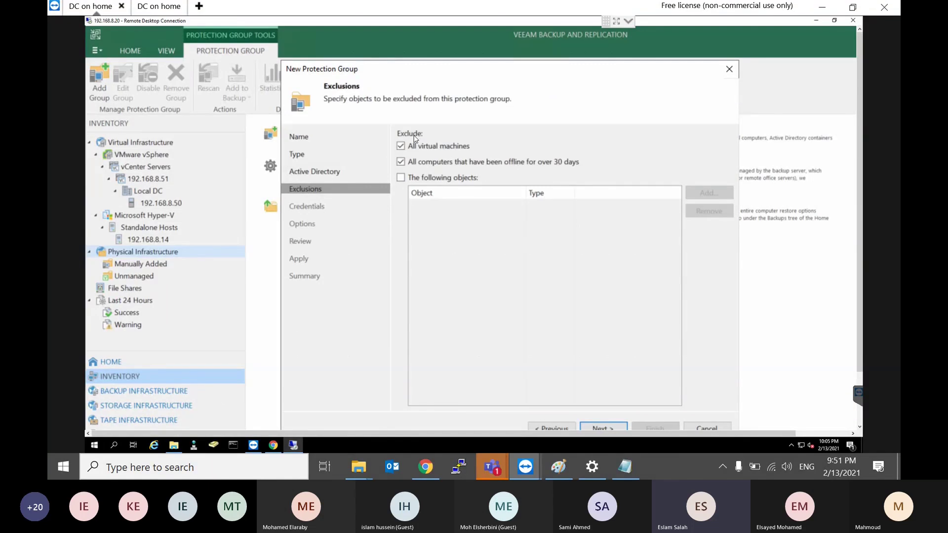
left_click(558, 427)
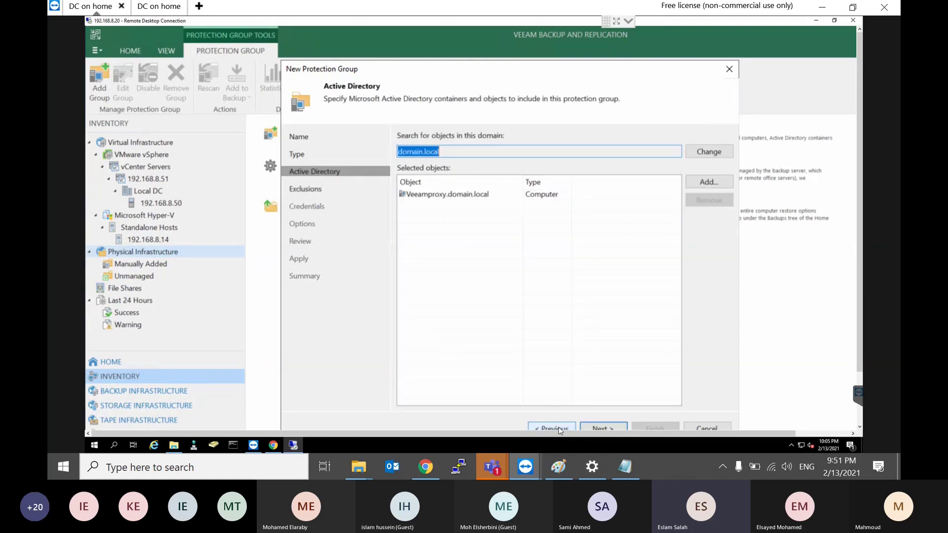
left_click(706, 184)
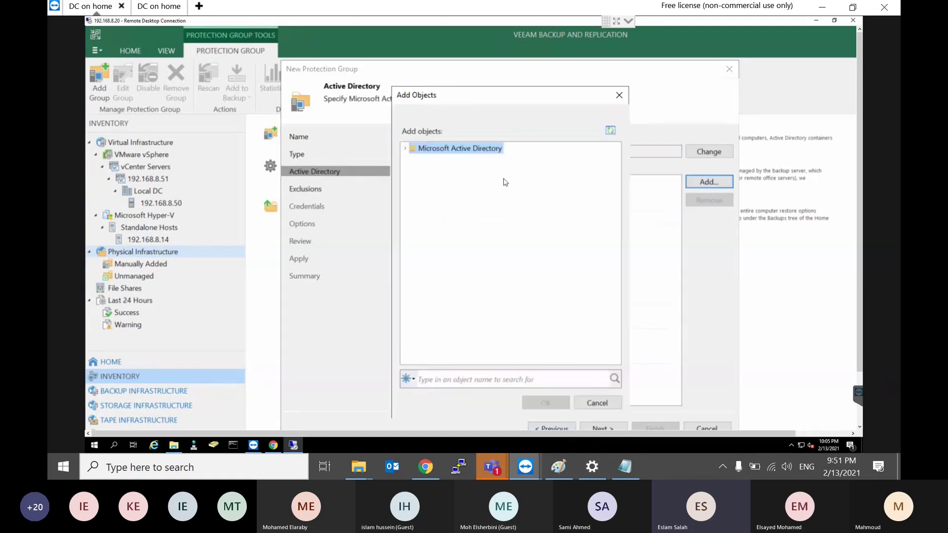
left_click(408, 153)
left_click(412, 160)
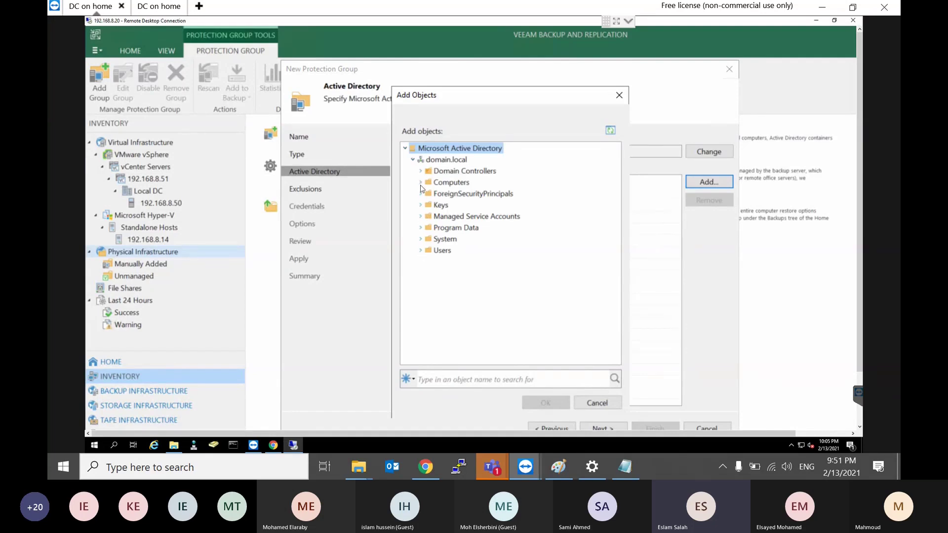
left_click(420, 171)
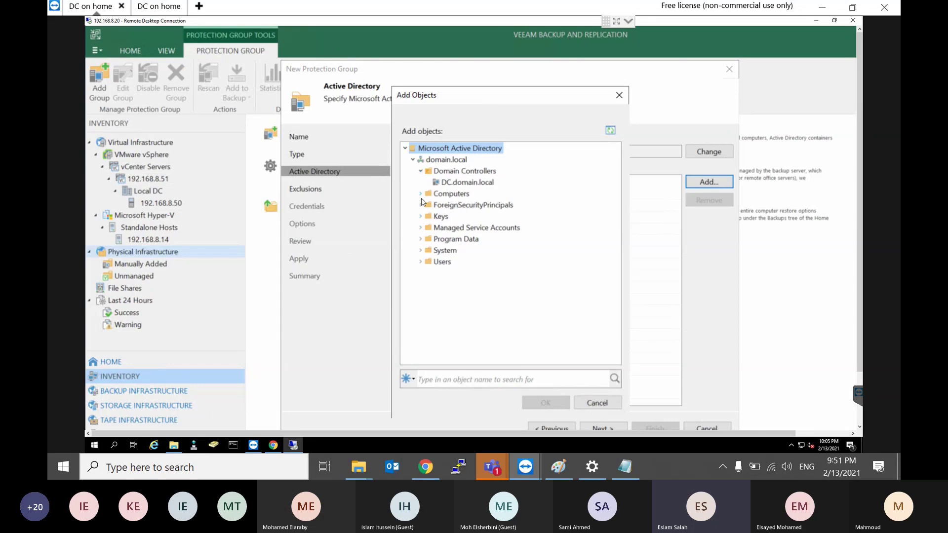
left_click(420, 194)
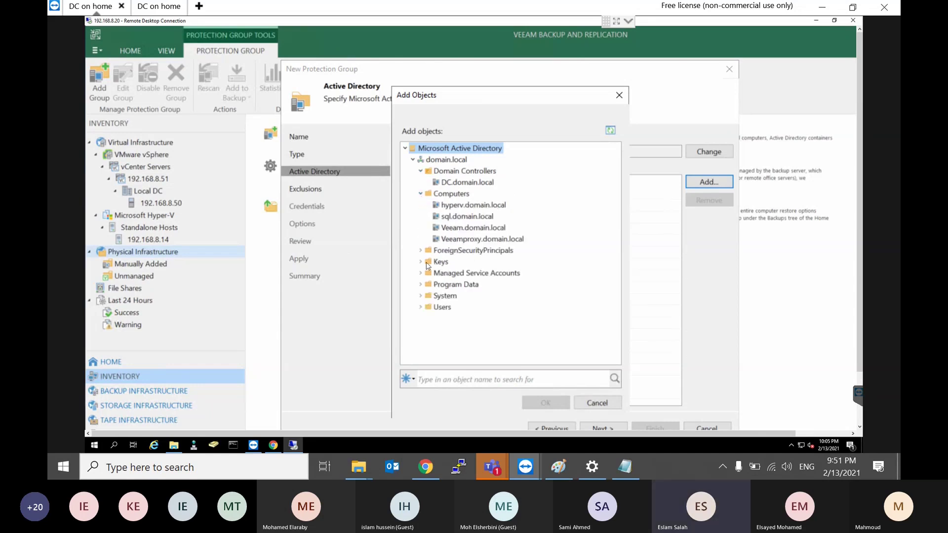
left_click(601, 404)
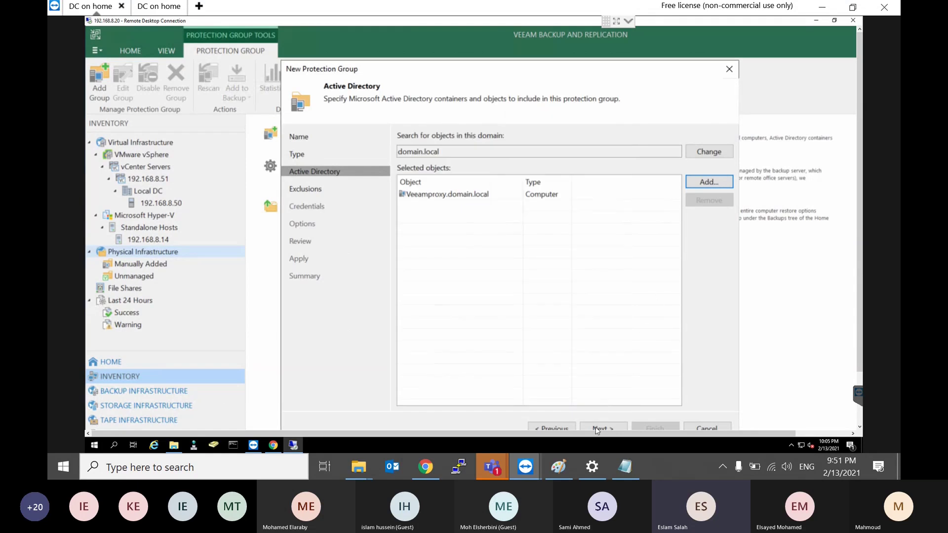
left_click(604, 427)
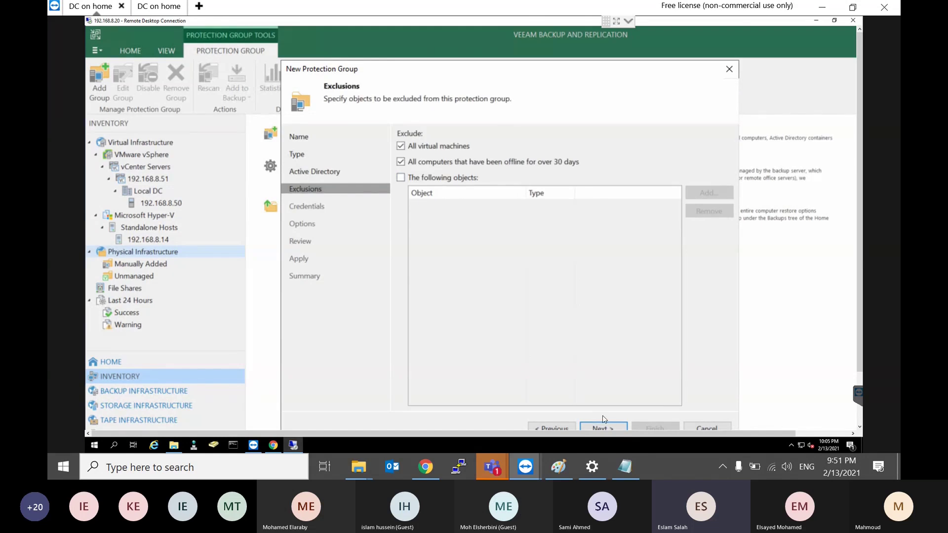
Step: Accept the master account credentials and daily 9:00 PM discovery options, then switch to Paint
left_click(604, 427)
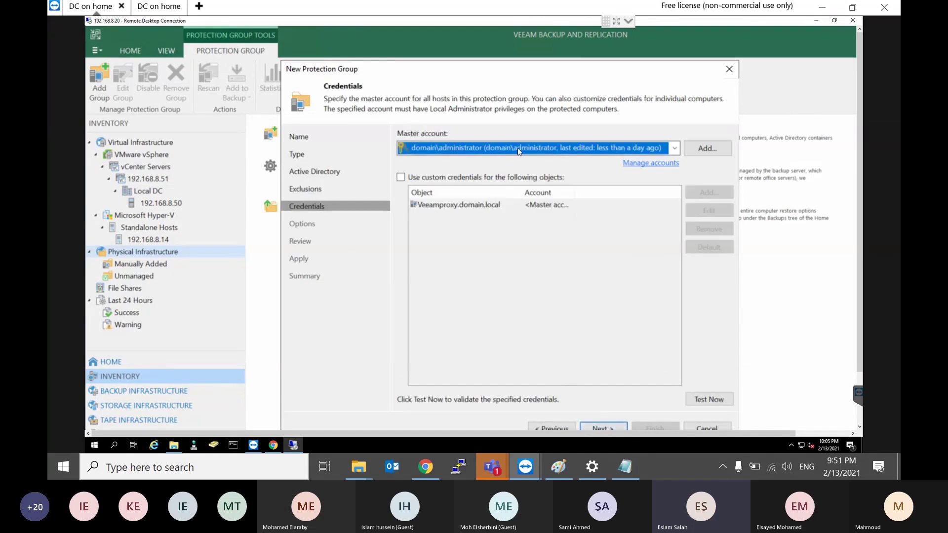
left_click(611, 430)
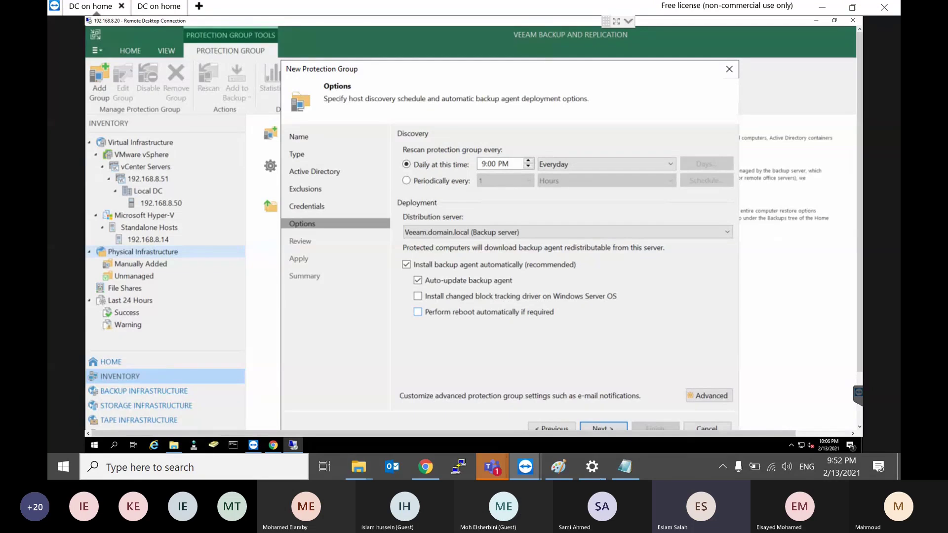
left_click(555, 464)
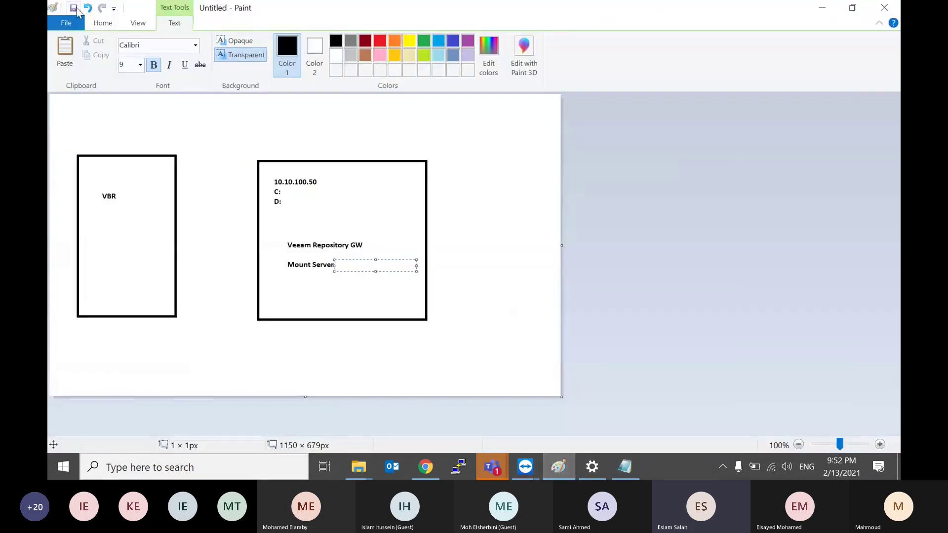
Step: Start a new blank Paint picture and draw two rectangles and a horizontal line
left_click(69, 24)
left_click(79, 49)
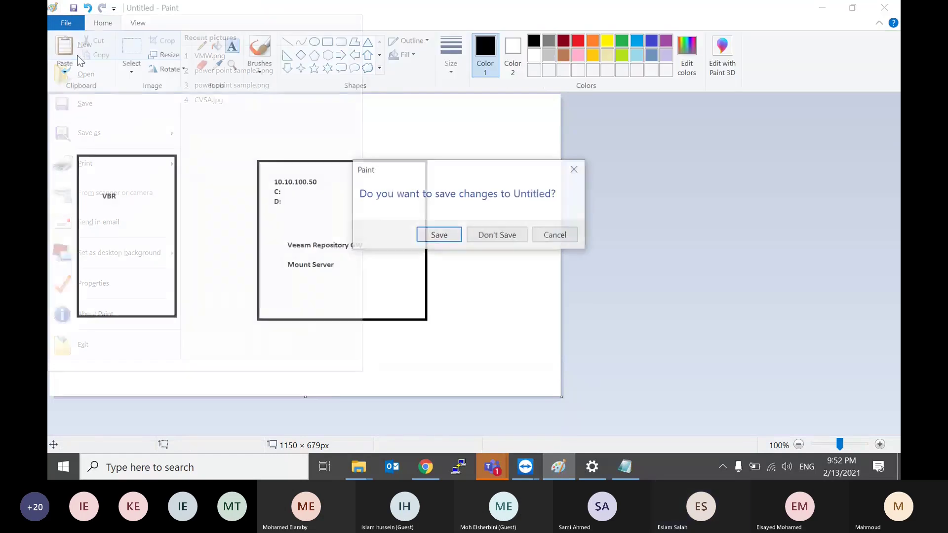
left_click(508, 240)
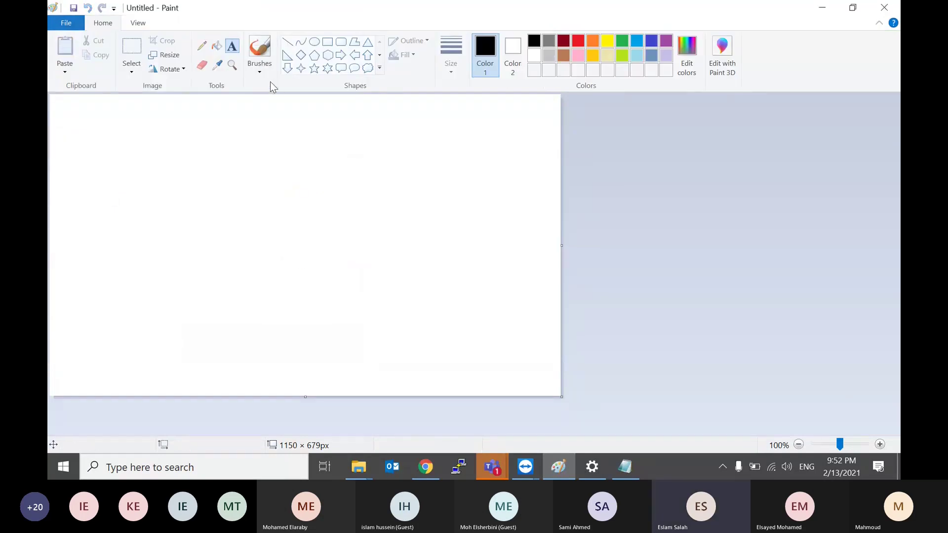
left_click(327, 41)
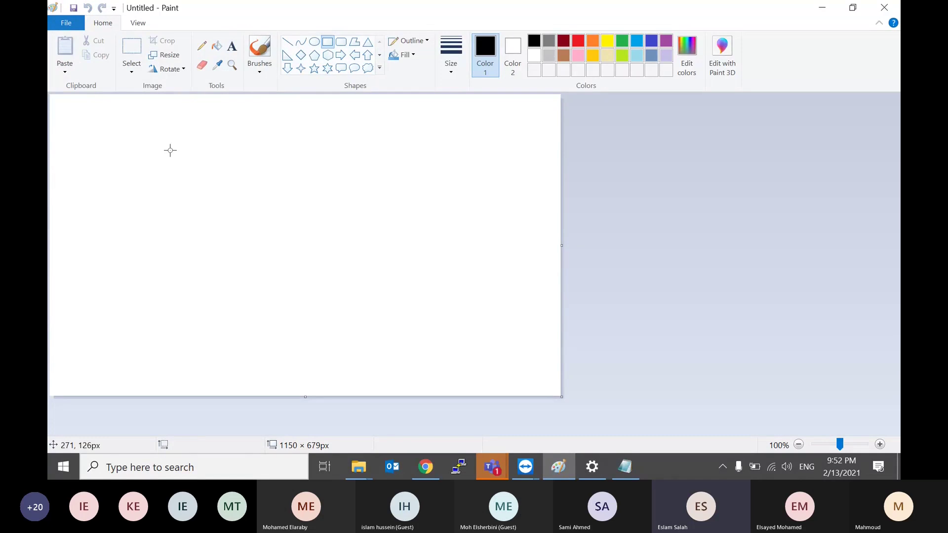
left_click_drag(169, 149, 65, 294)
left_click_drag(254, 157, 438, 188)
left_click(287, 42)
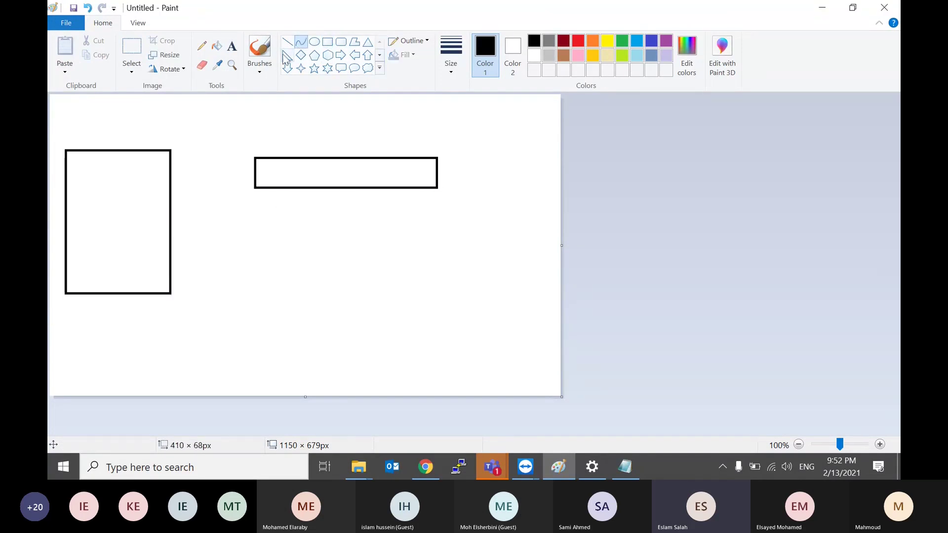
left_click_drag(297, 214, 401, 213)
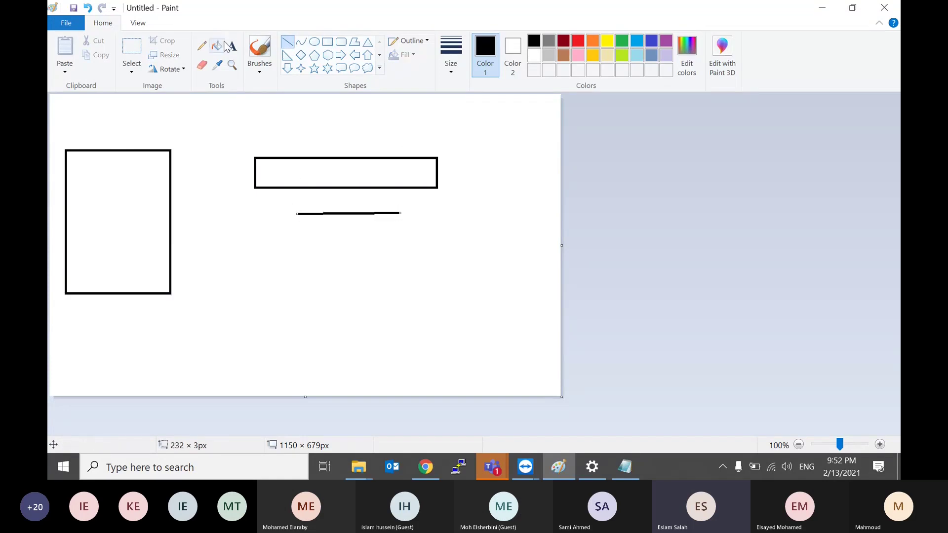
Step: Add a text note beside the line reading Protection Group, AD Group, Group1
left_click(231, 46)
left_click(411, 213)
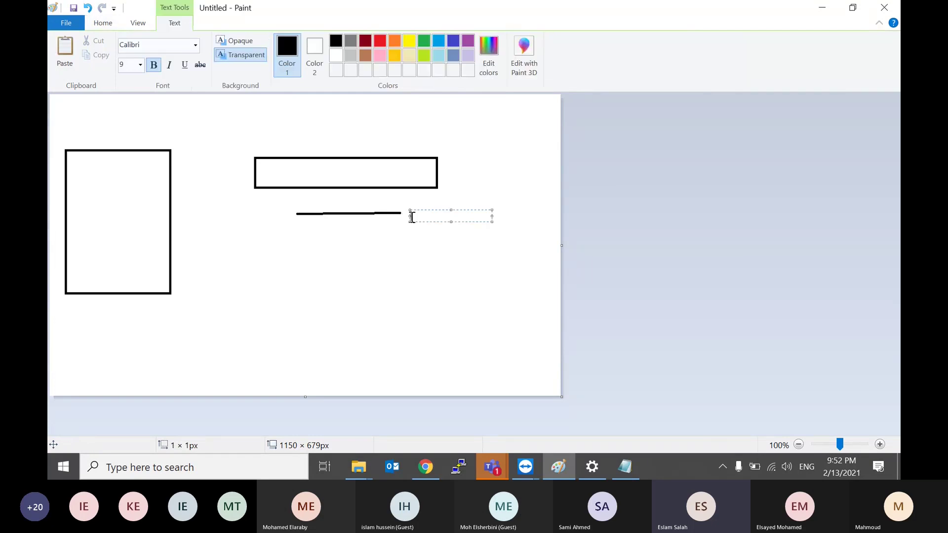
type("Protection Group")
key("Return")
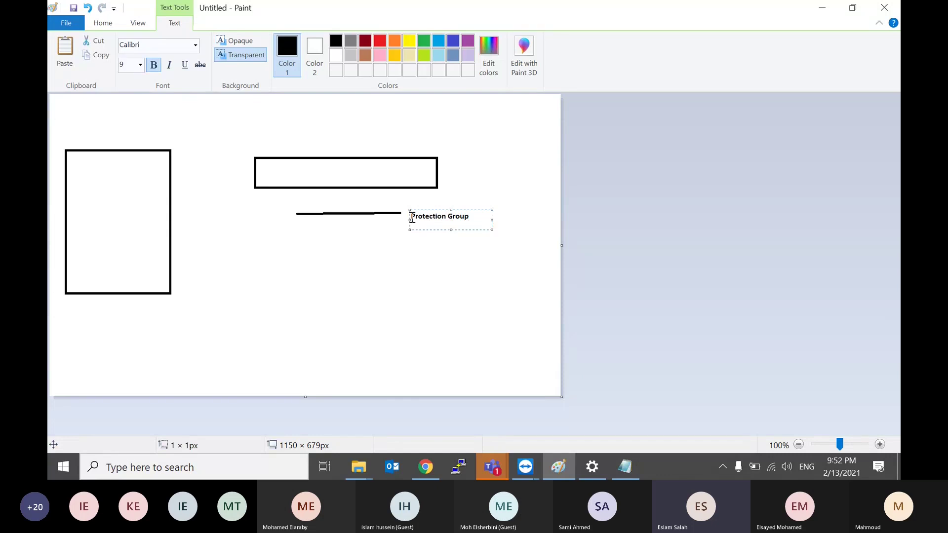
type("G")
key("BackSpace")
type("AD Group")
key("Return")
type("Group1")
key("Return")
Step: List Comp1, Compt2 and comp3 on separate lines under Group1
type("Comp1")
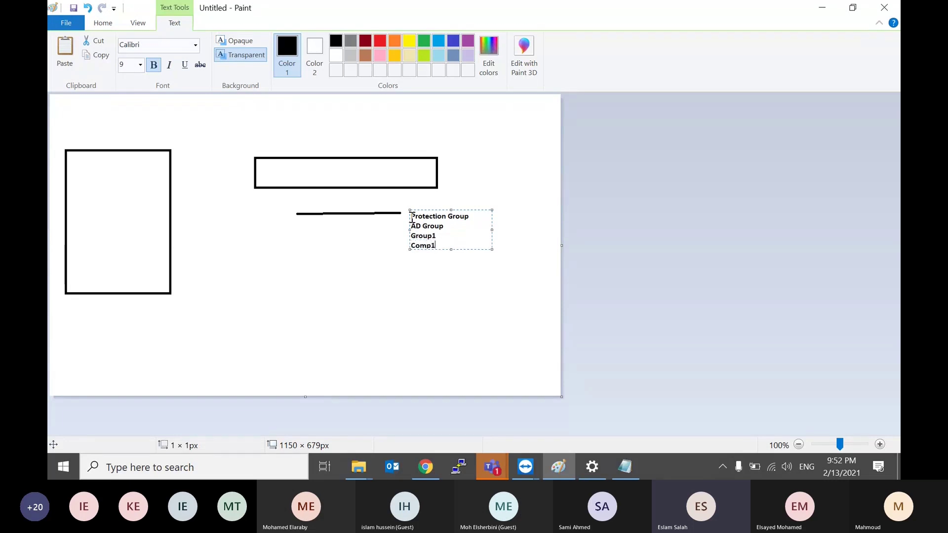
key("Return")
type("Comp")
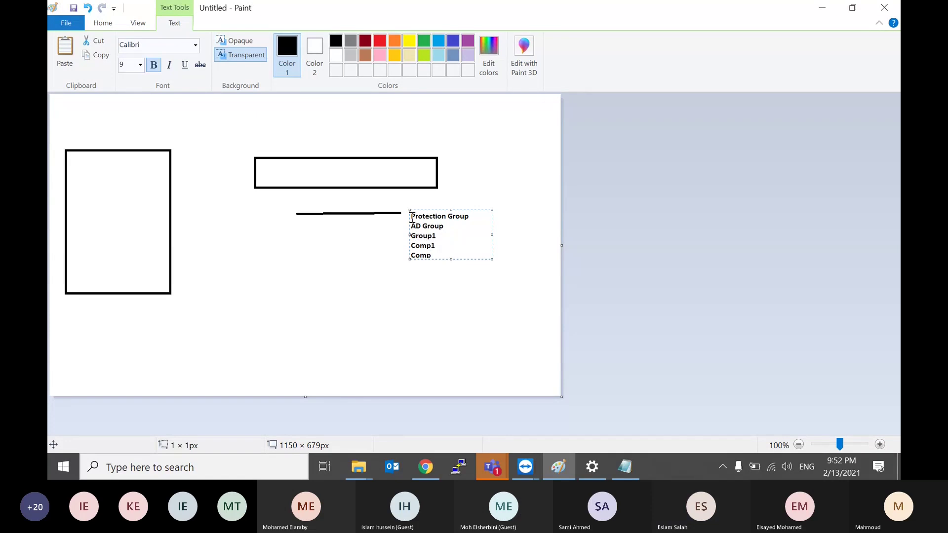
type("t2")
key("Return")
type("comp3")
key("Return")
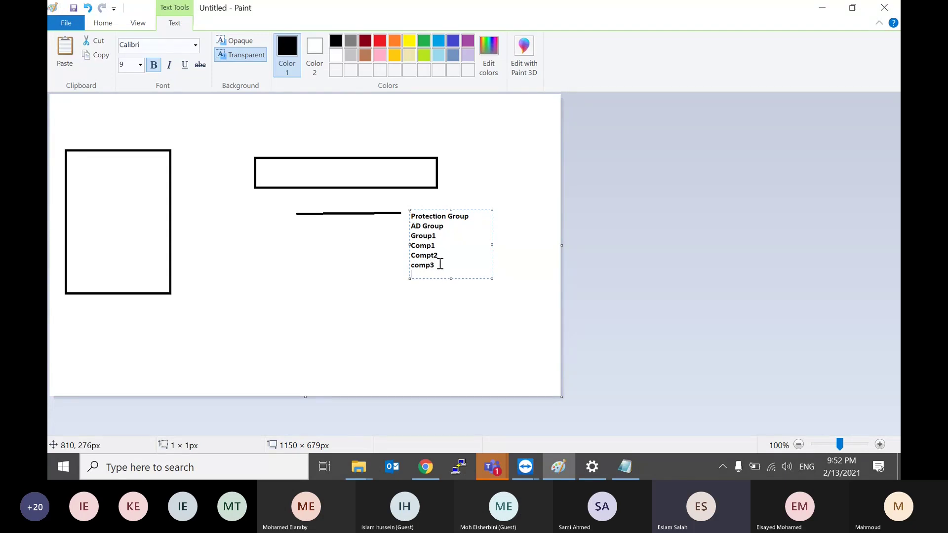
Step: Select the three computer lines and return to the remote Veeam session
left_click_drag(439, 264, 410, 245)
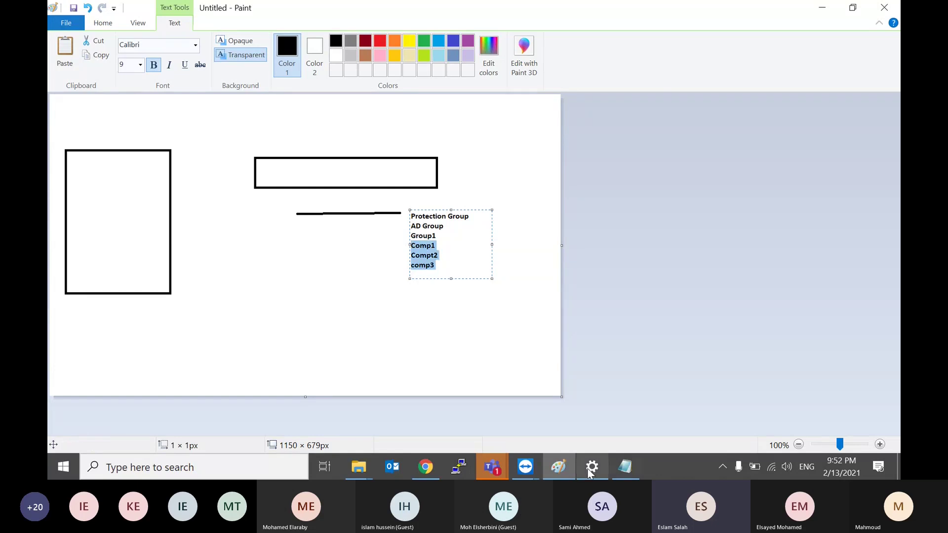
mouse_move(525, 466)
left_click(573, 407)
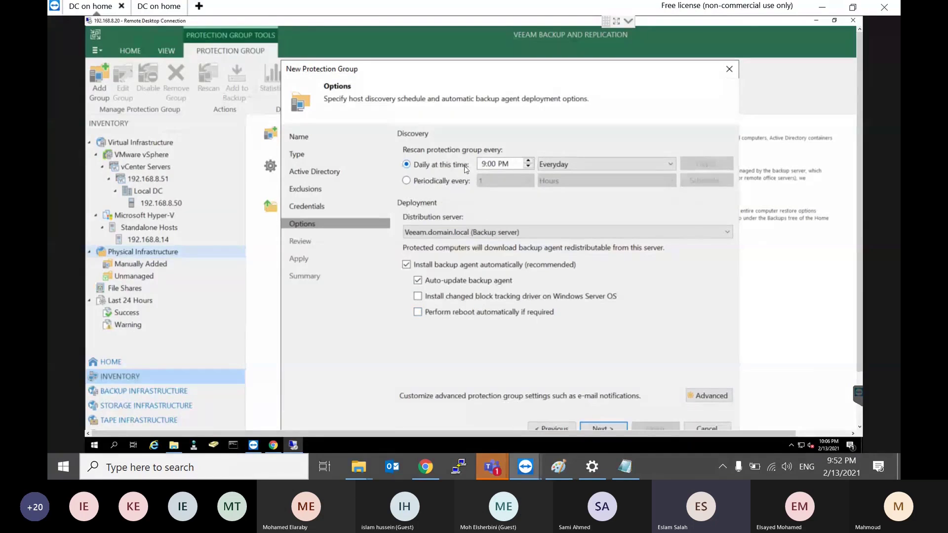
Step: Keep the discovery rescan set to daily at 9:00 PM after trying the periodic option
left_click(437, 181)
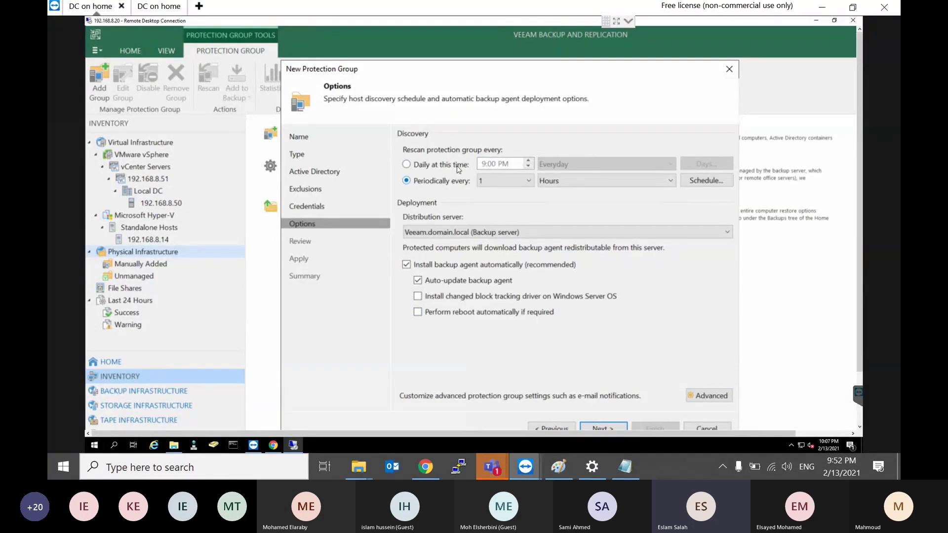
left_click(458, 169)
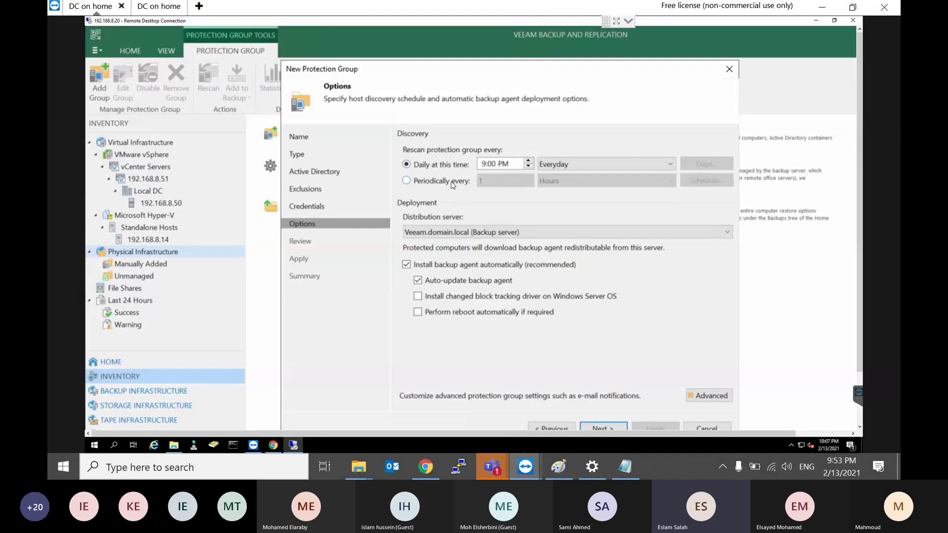
left_click(452, 182)
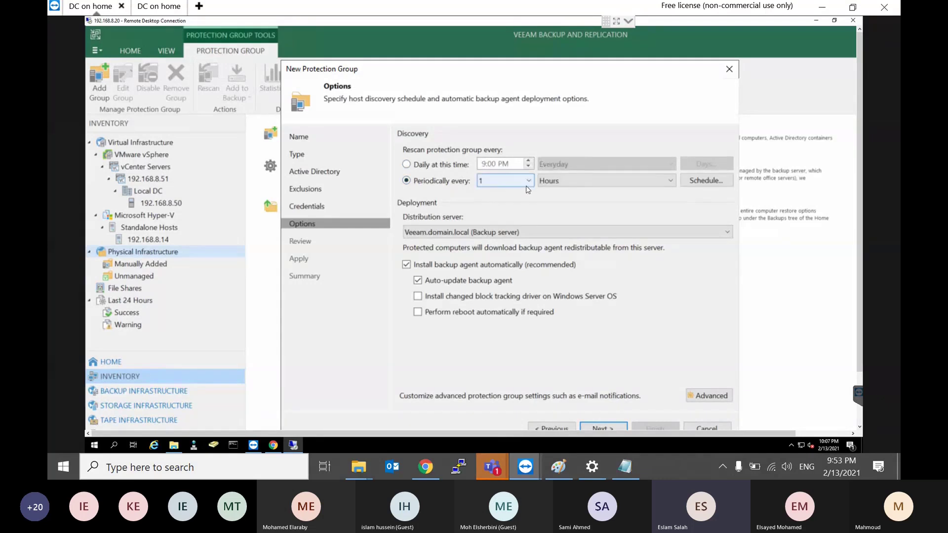
left_click(571, 186)
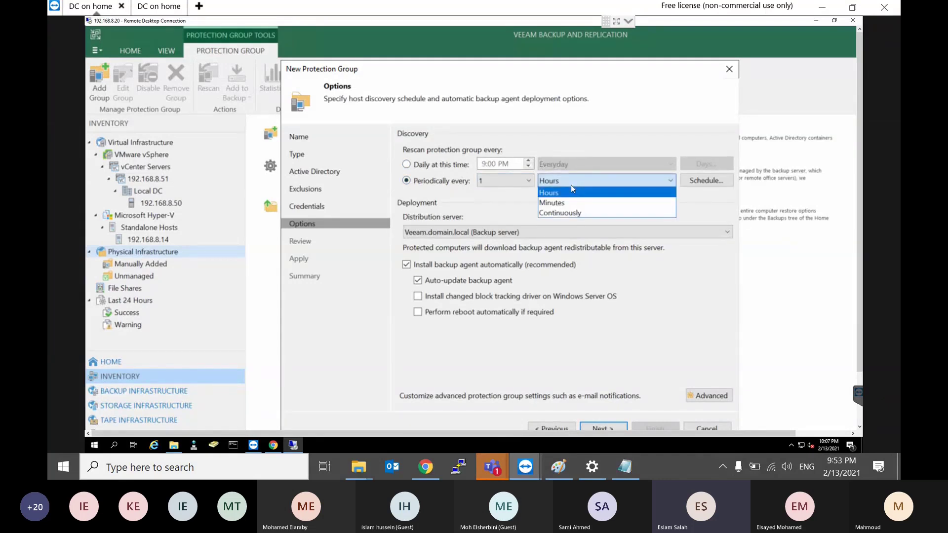
key("Escape")
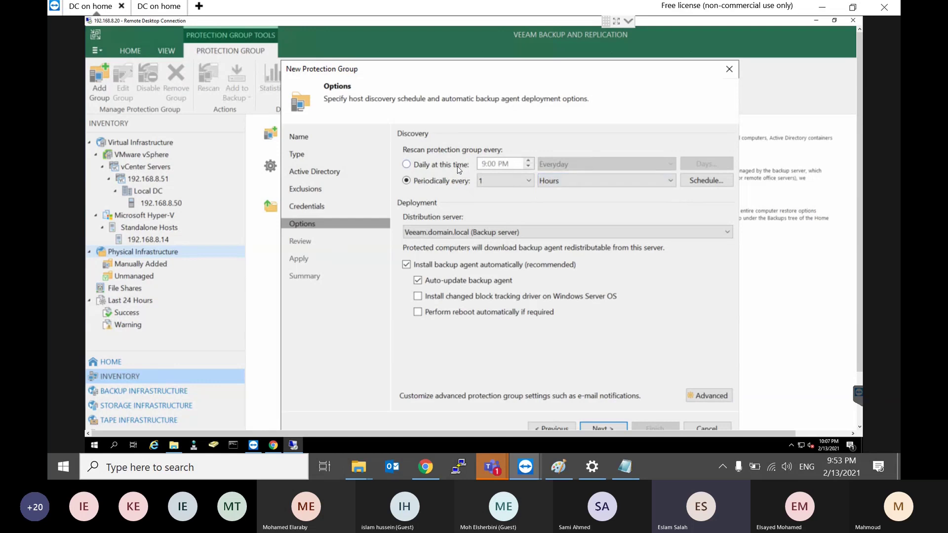
left_click(458, 169)
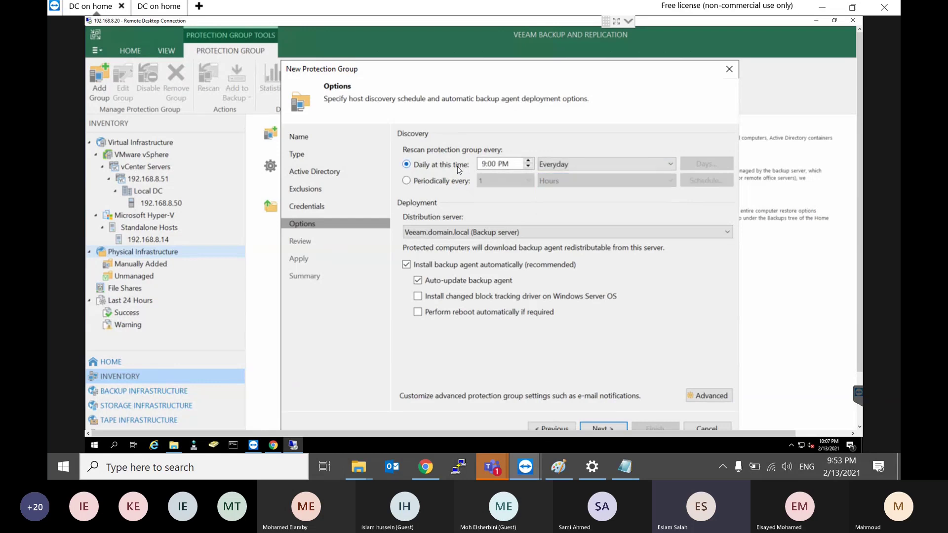
Step: Check the lab details notes, then resume editing the Paint computer list
left_click(633, 466)
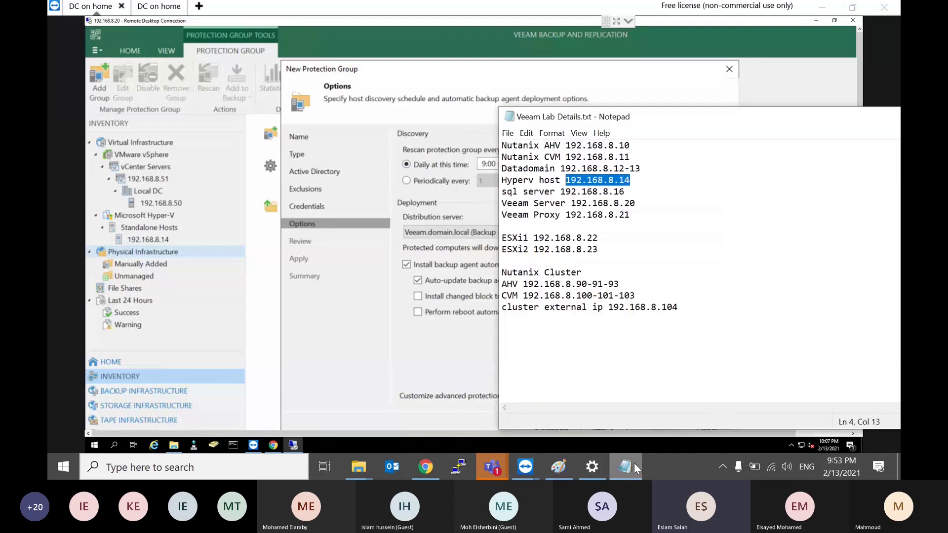
left_click_drag(634, 464, 561, 467)
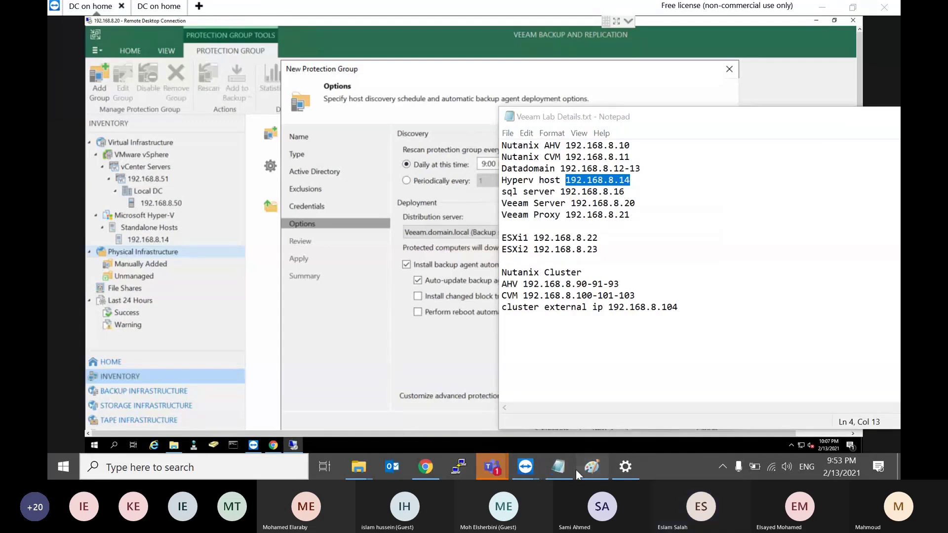
left_click(589, 466)
left_click(453, 245)
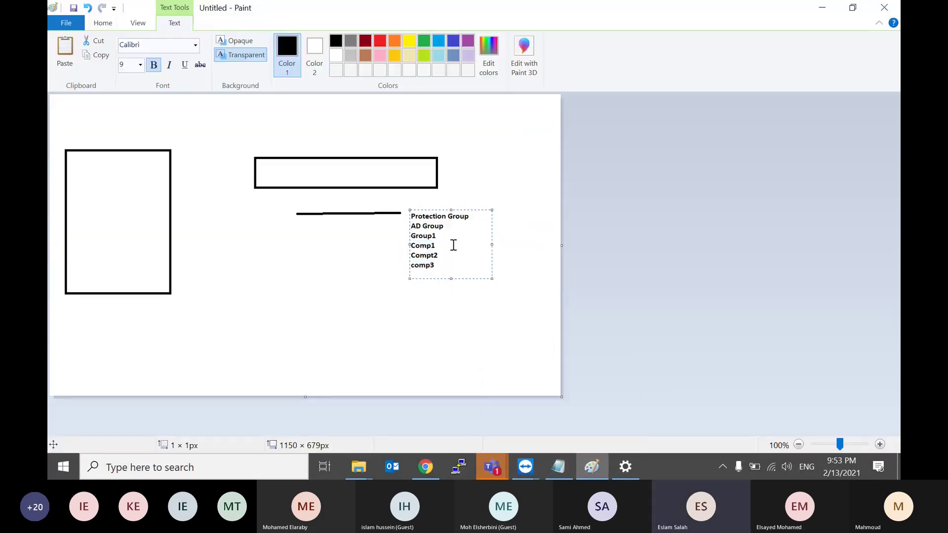
Step: Add Comp4 below comp3 and begin the next Comp entry in the text note
key("Return")
type("Comp4")
key("Return")
type("Comp")
Step: Correct the final entry to Comp5 and select the Comp4 and Comp5 lines
type("4")
key("BackSpace")
type("5")
key("shift+Home")
key("shift+Left")
key("shift+Left")
key("shift+Left")
key("shift+Left")
key("shift+Left")
key("shift+Left")
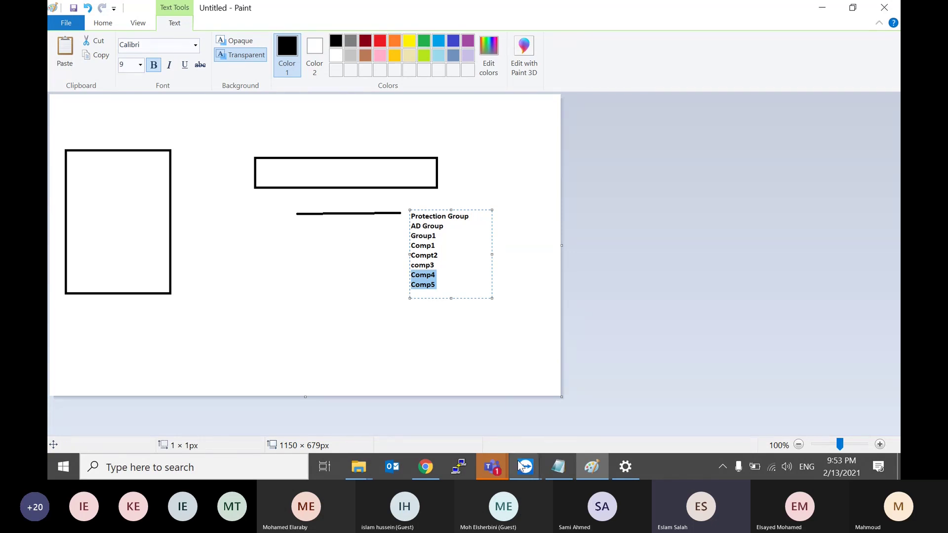
Step: In the remote wizard, apply the settings and finish with Run discovery checked
mouse_move(525, 466)
left_click(569, 410)
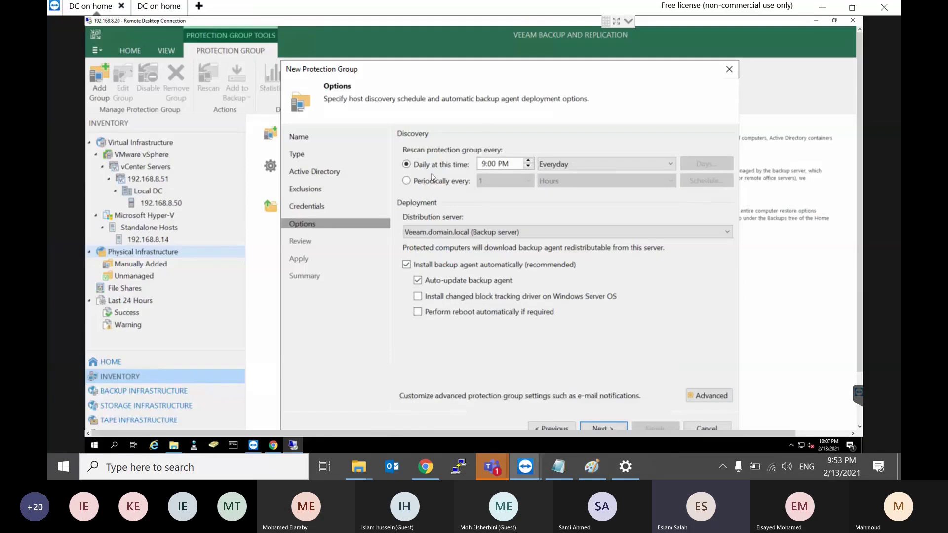
left_click(603, 427)
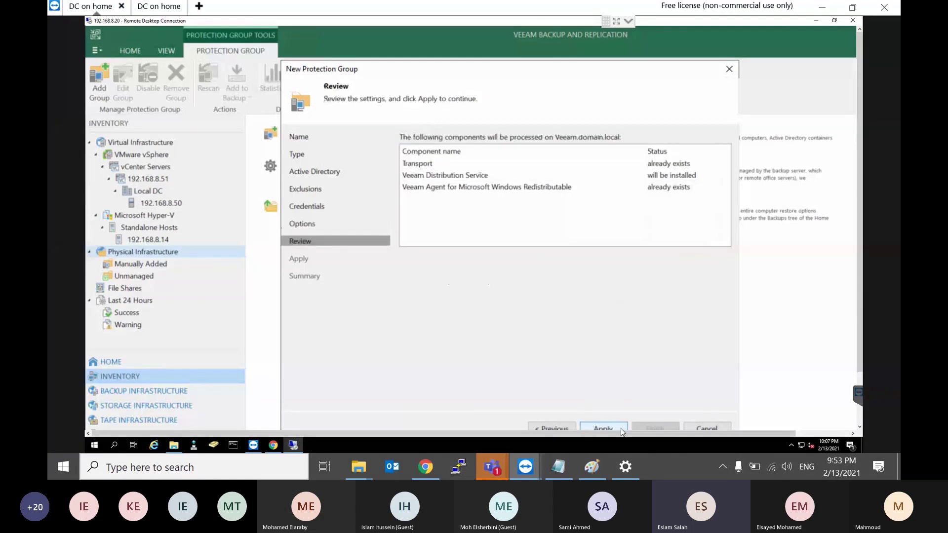
left_click(622, 430)
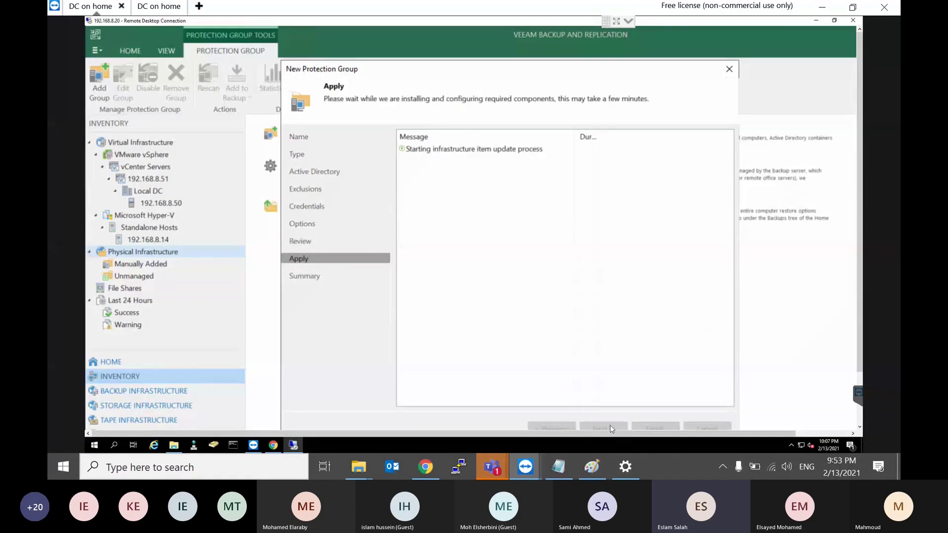
left_click_drag(526, 70, 502, 45)
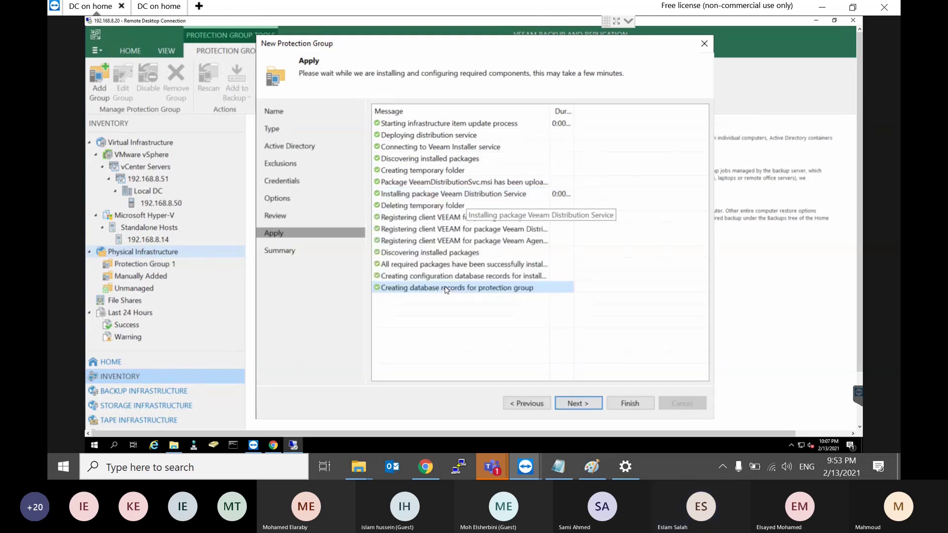
left_click(577, 403)
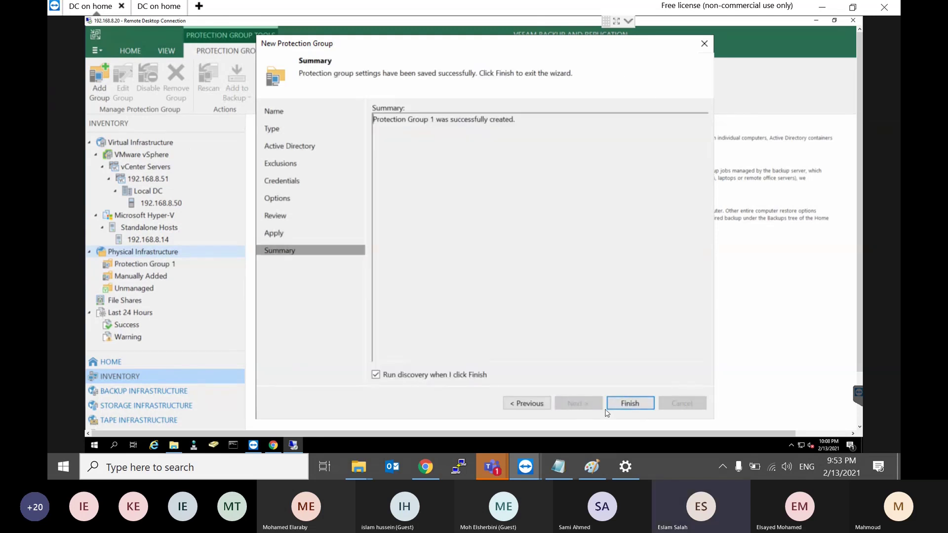
left_click(641, 406)
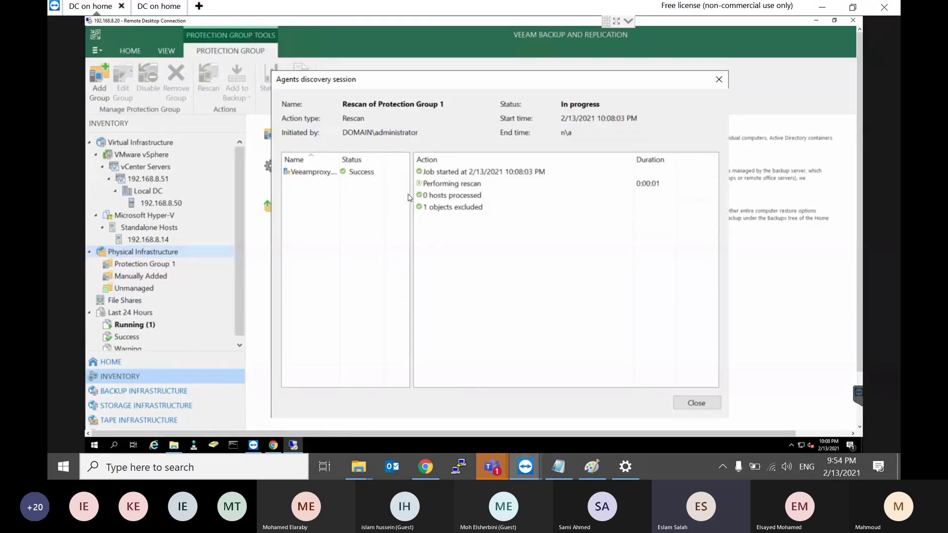
Step: Close the discovery session and review Hyper-V host 192.168.8.14 and Protection Group 1
left_click(696, 404)
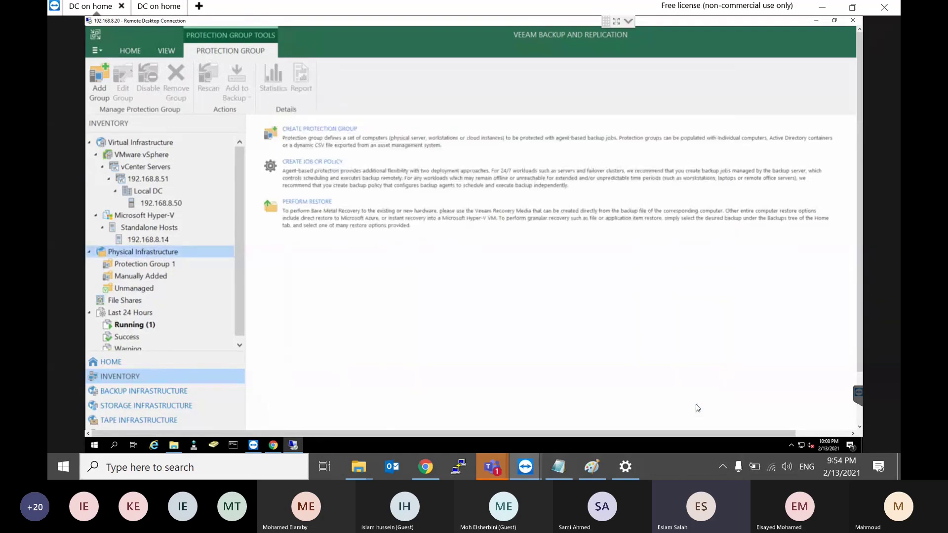
left_click(140, 239)
left_click(141, 264)
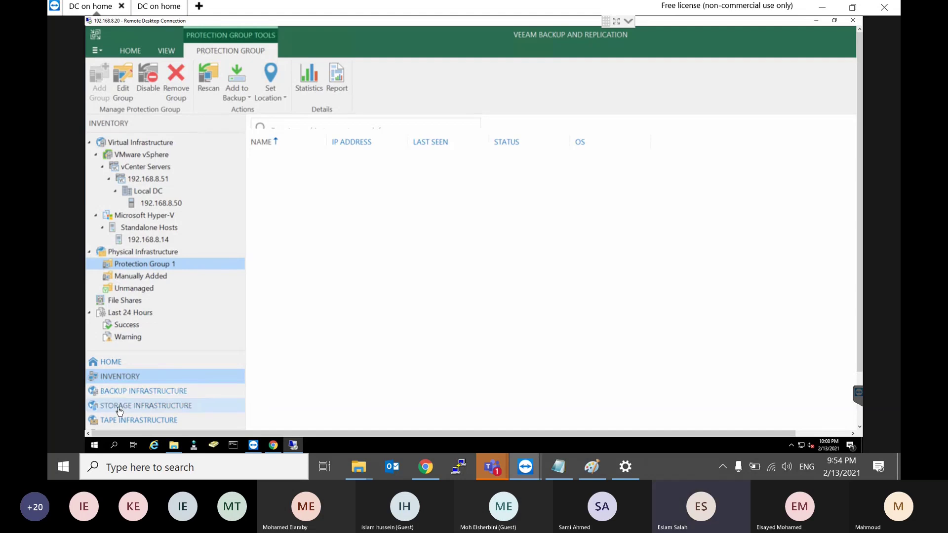
Step: Review Virtual Infrastructure, cancel an Add Server attempt, and collapse the vSphere and Hyper-V branches
left_click(155, 143)
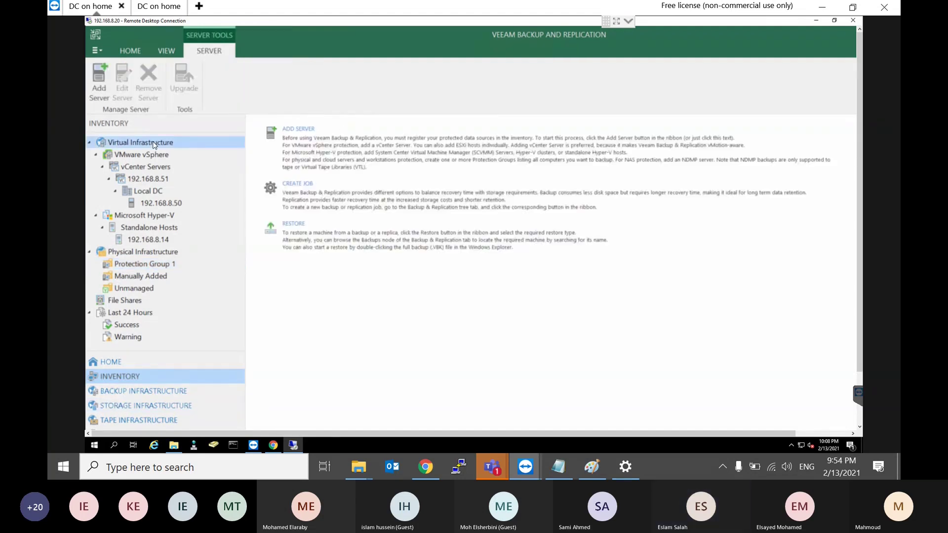
right_click(153, 144)
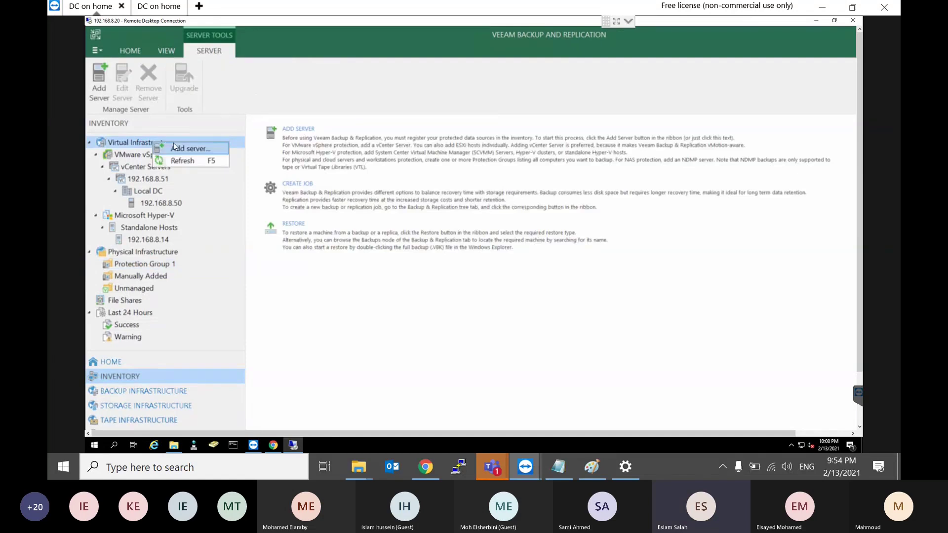
left_click(190, 148)
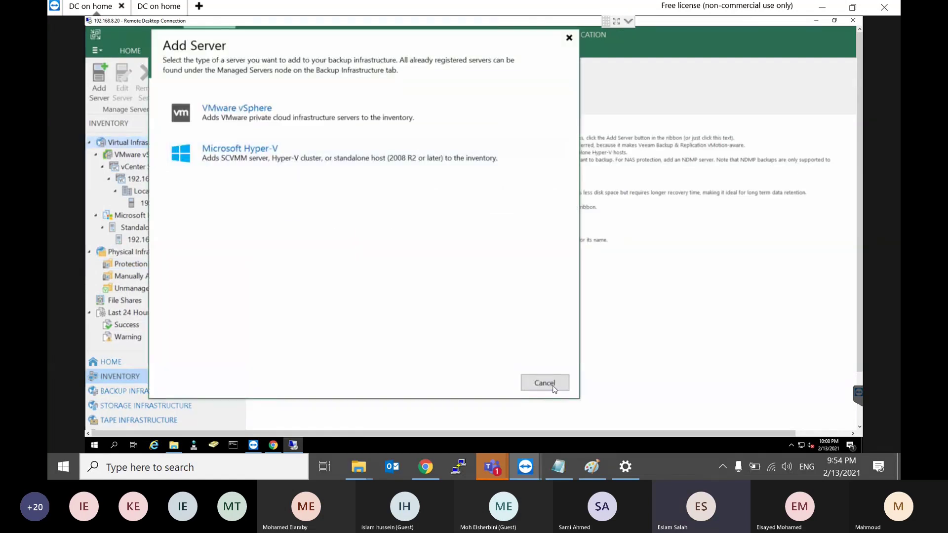
left_click(543, 383)
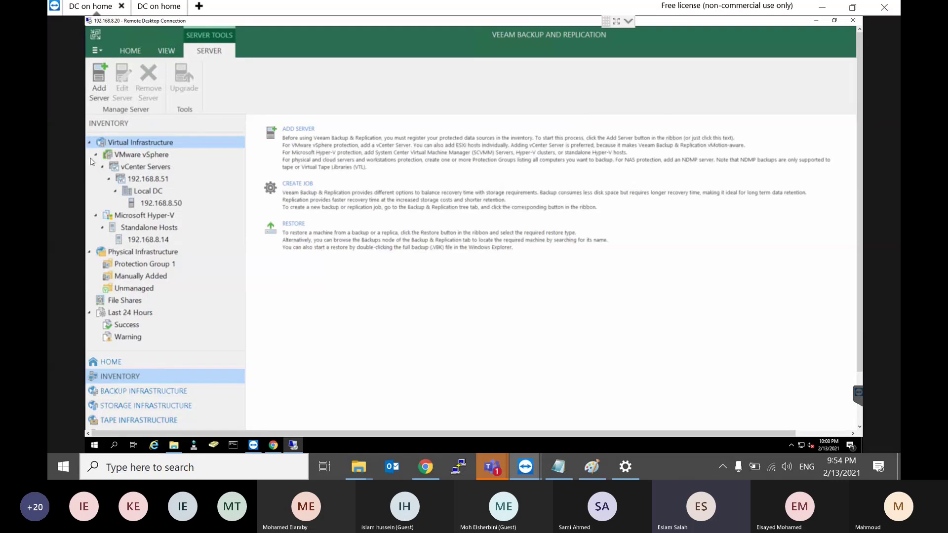
left_click(96, 155)
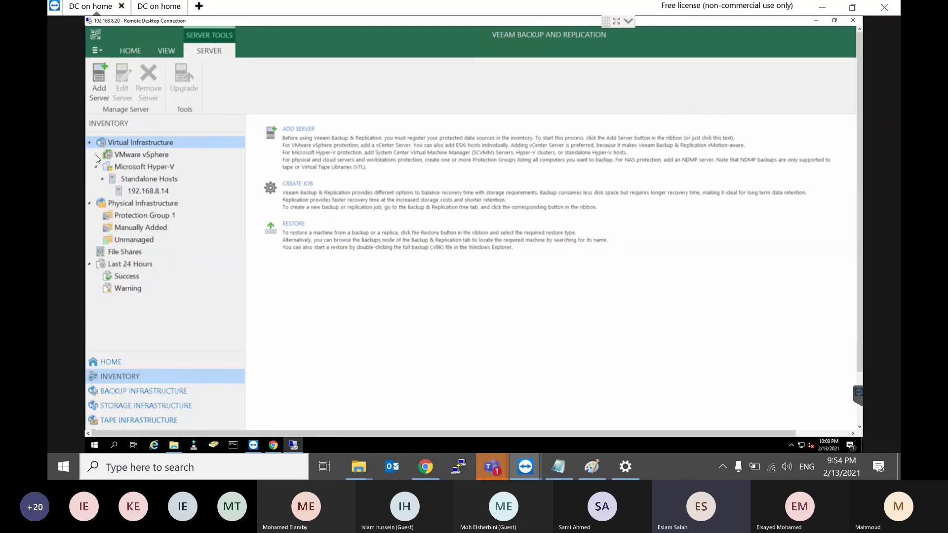
left_click(96, 168)
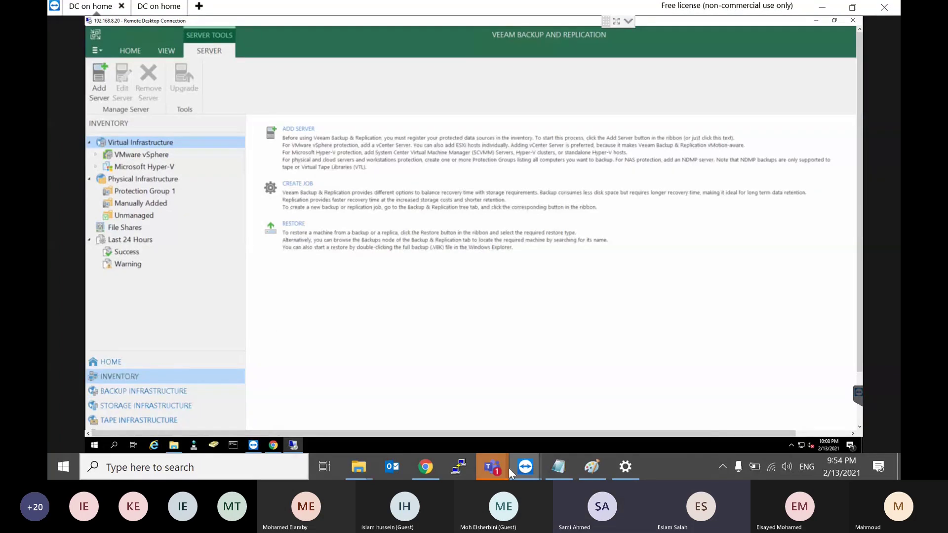
Step: Switch the Teams meeting to its chat view and shrink it to the compact call window
mouse_move(508, 467)
left_click(345, 388)
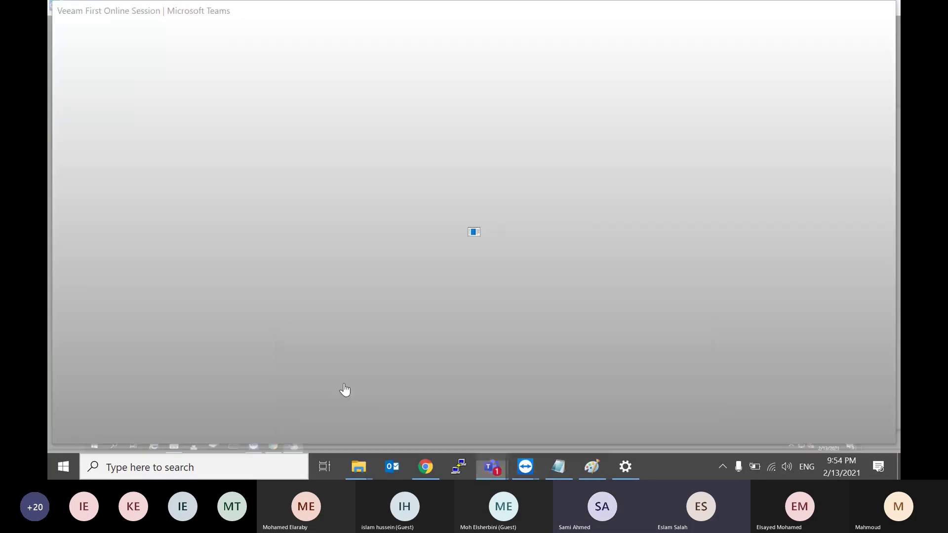
scroll(793, 303, "down", 5)
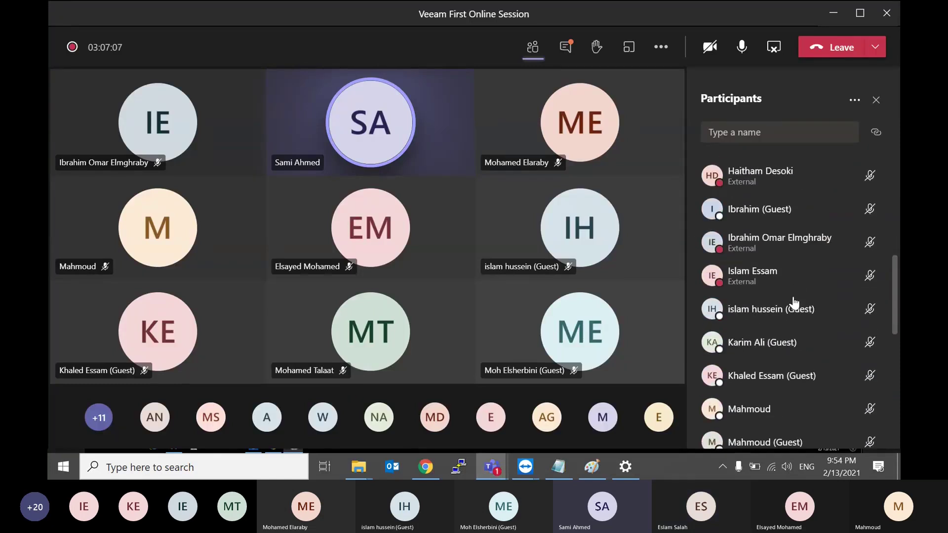
scroll(793, 303, "up", 3)
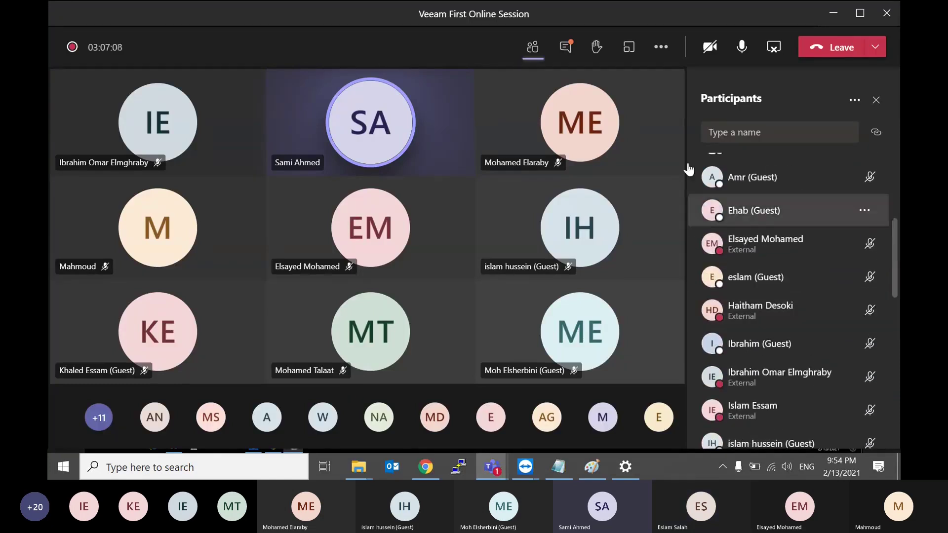
left_click(564, 46)
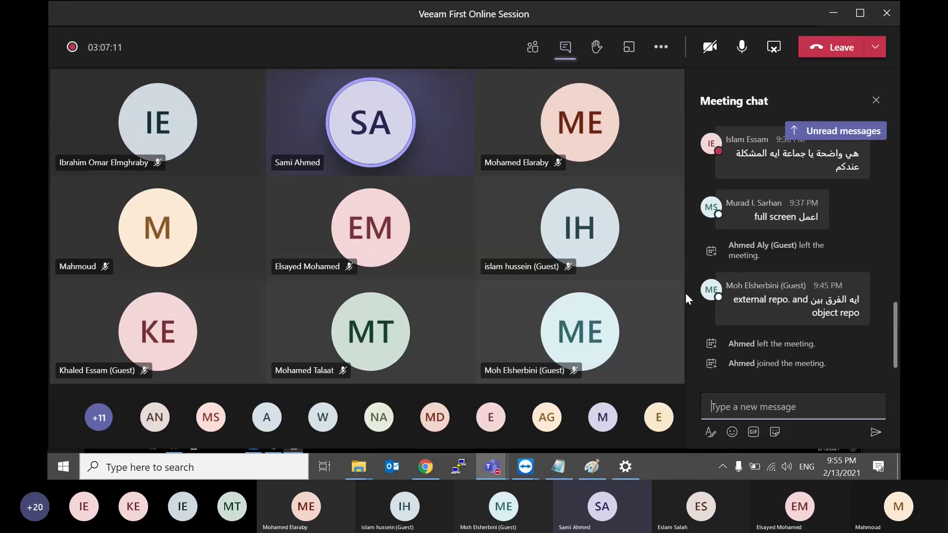
left_click(834, 15)
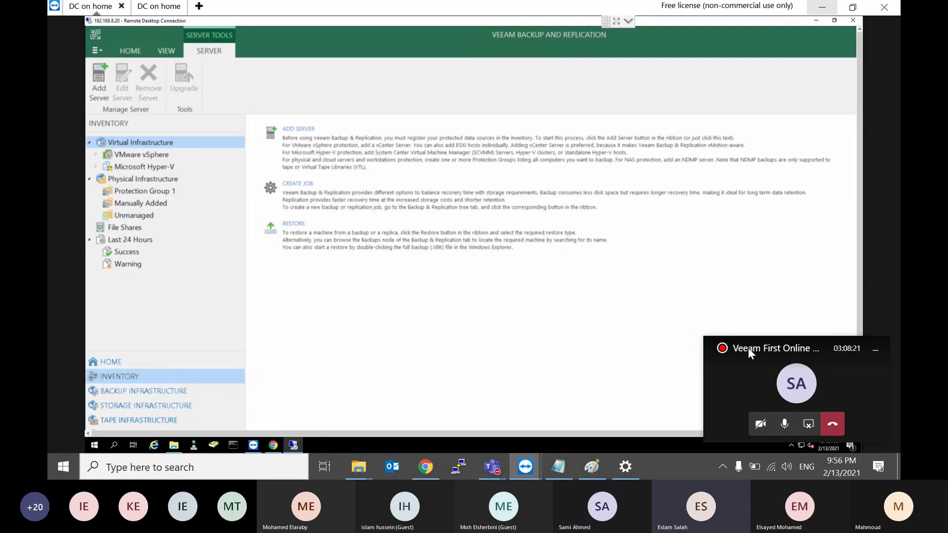
Step: Briefly restore then re-minimize Teams, and browse Veeam's backup repositories and backup proxies
left_click(792, 380)
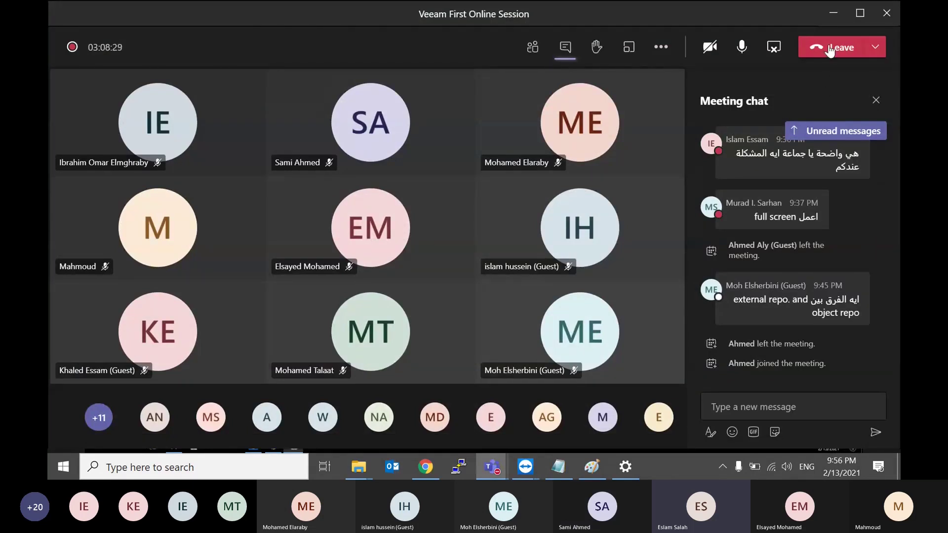
left_click(833, 14)
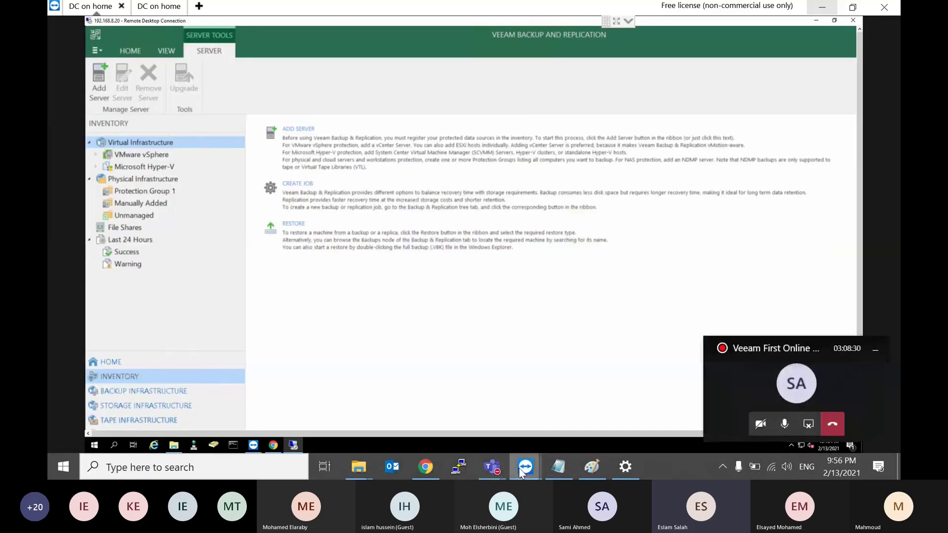
mouse_move(526, 467)
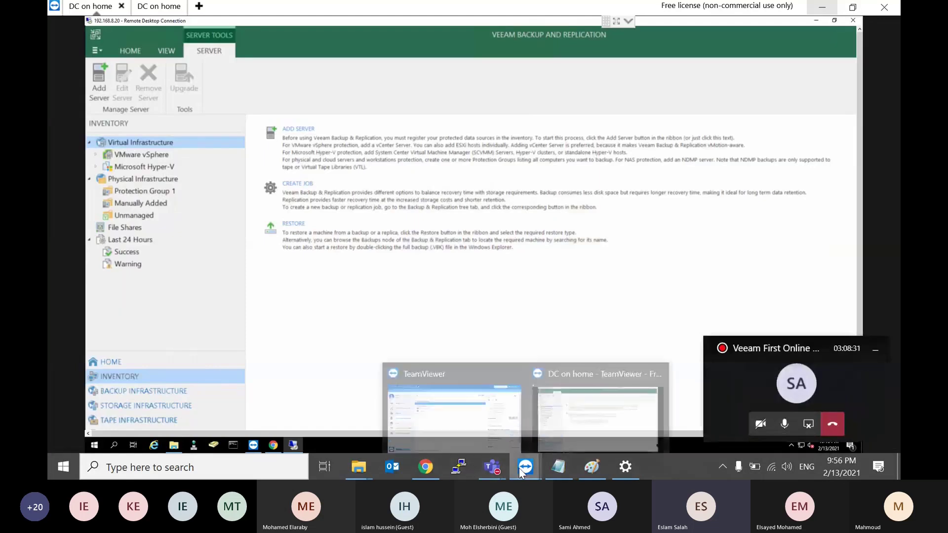
left_click(116, 391)
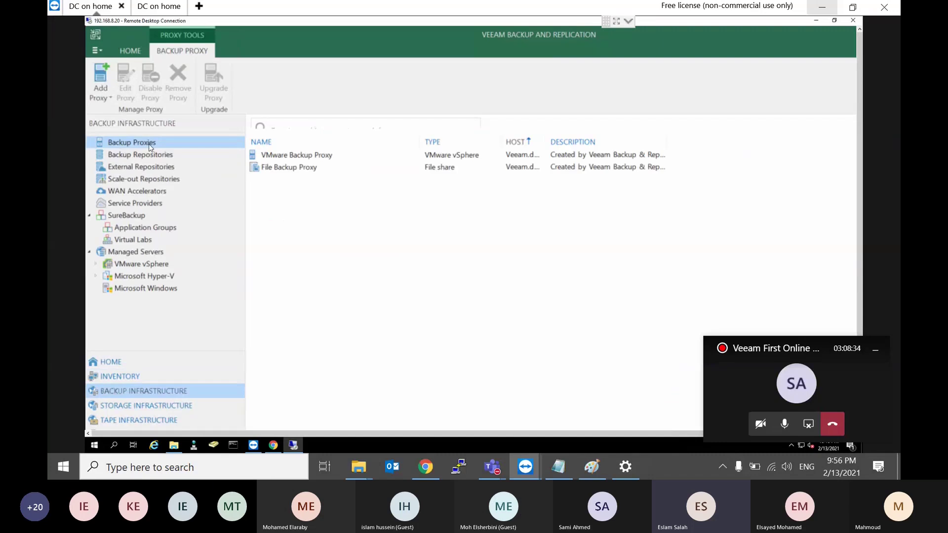
left_click(131, 157)
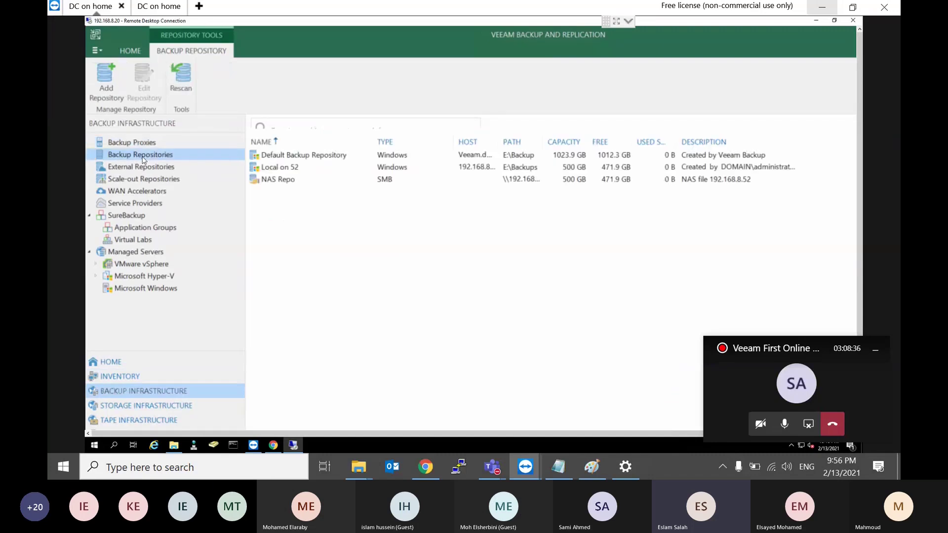
left_click(147, 147)
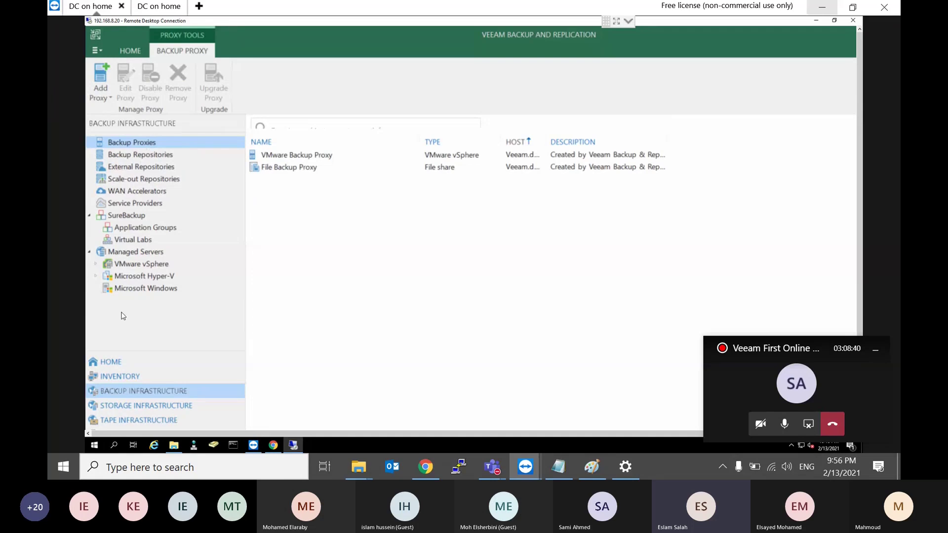
left_click(125, 378)
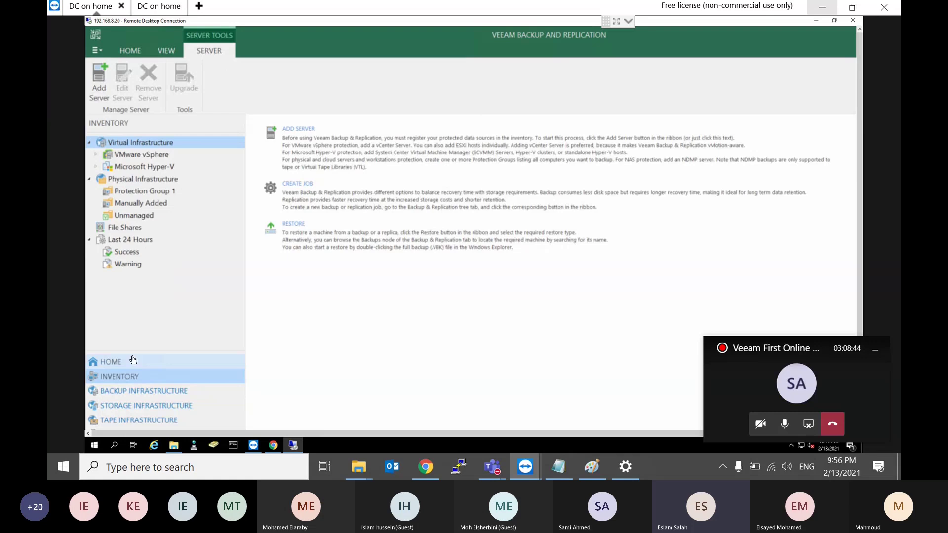
Step: Start the Add VMware backup proxy wizard from Backup Proxies, then cancel it without saving
left_click(136, 391)
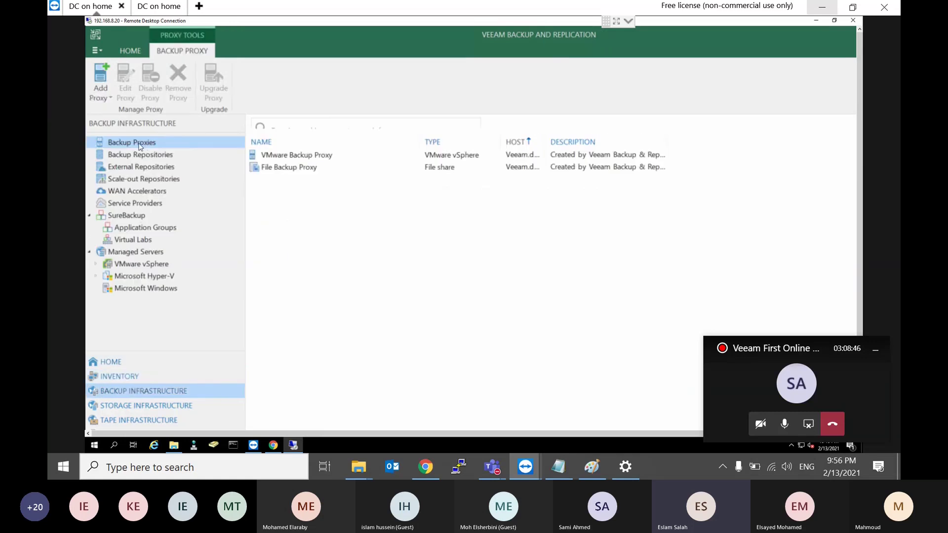
right_click(140, 146)
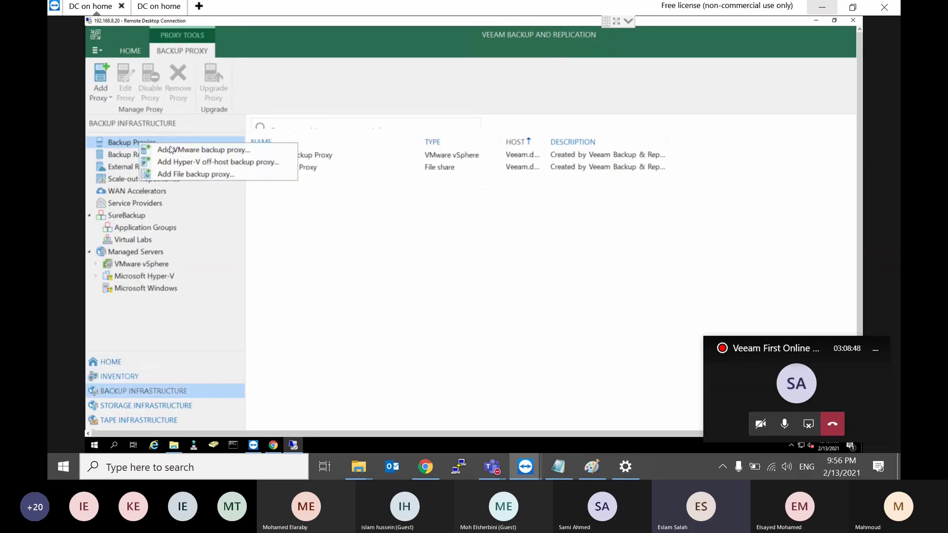
left_click(170, 147)
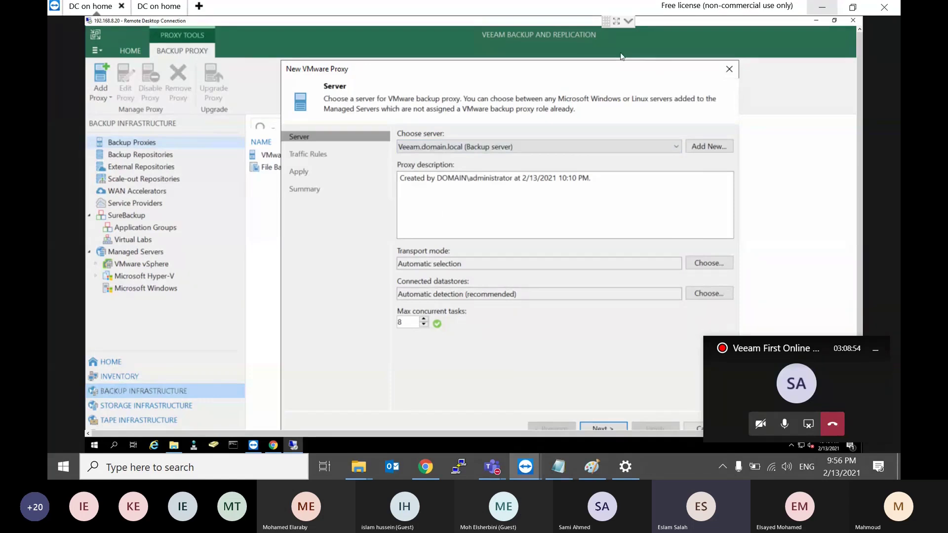
left_click_drag(660, 69, 623, 42)
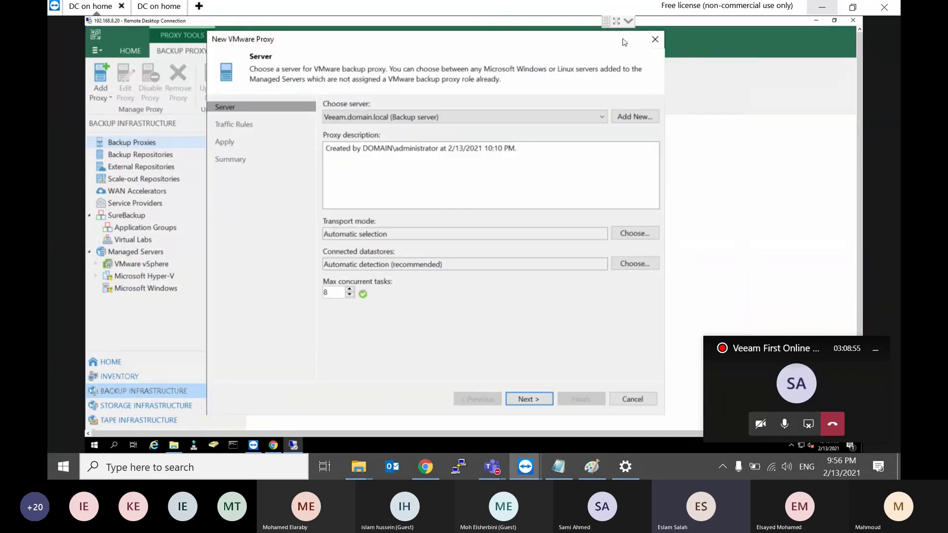
left_click(654, 40)
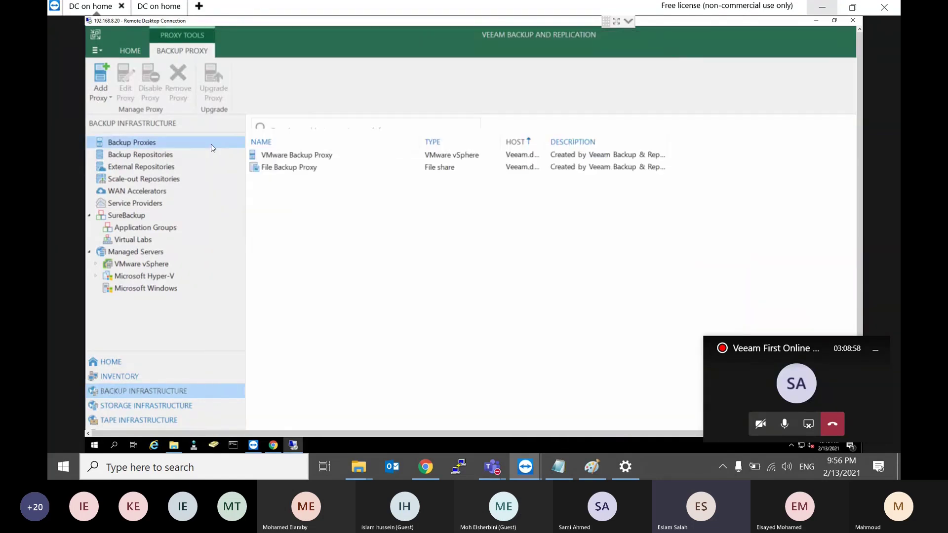
Step: Recheck the repositories and proxies lists, then return via Inventory to the empty Home jobs list
left_click(145, 158)
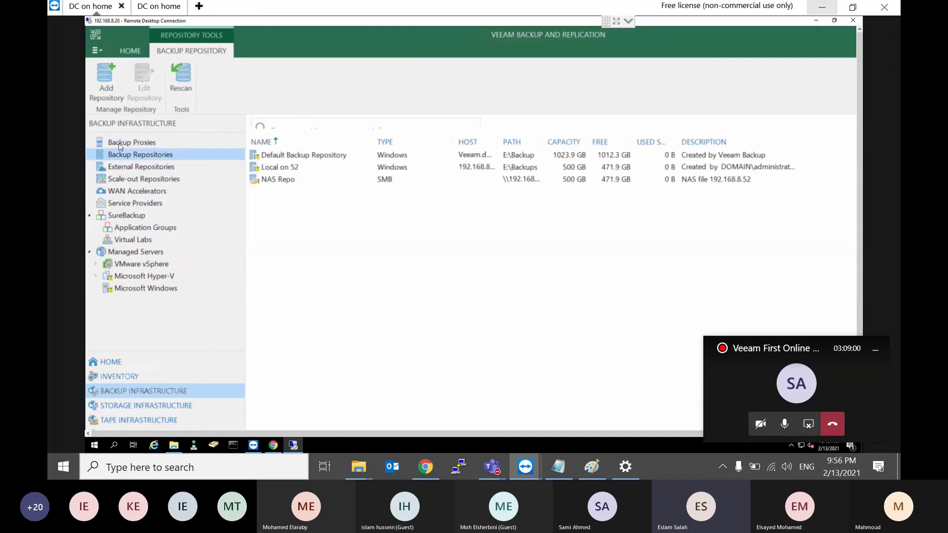
left_click(129, 143)
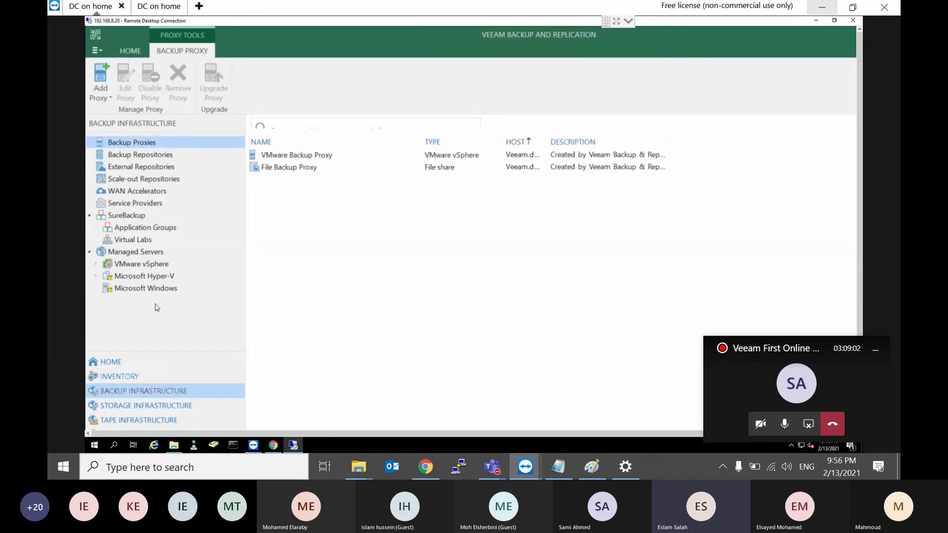
left_click(133, 378)
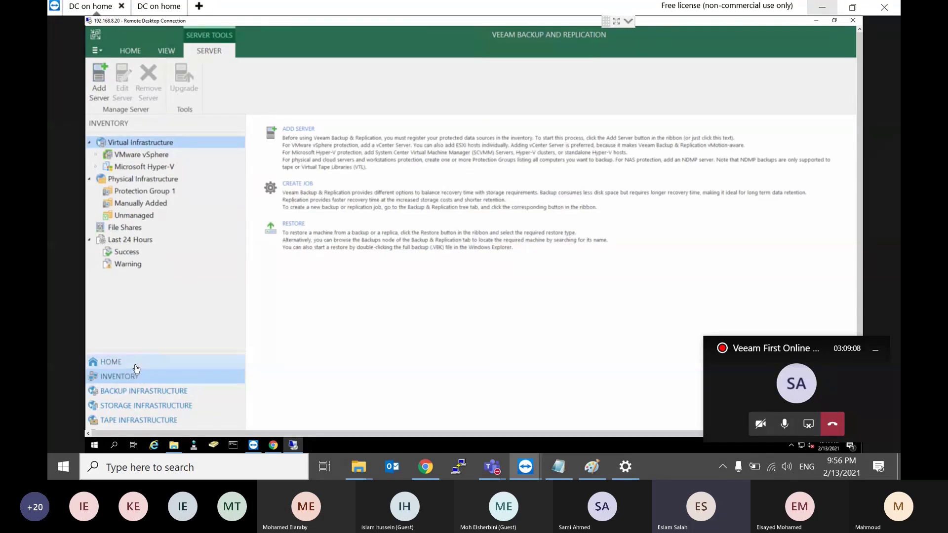
left_click(118, 362)
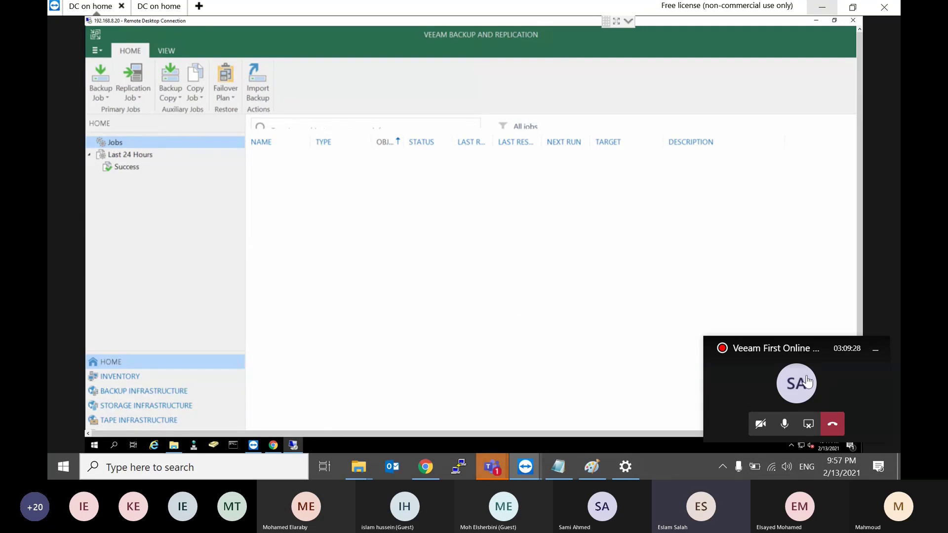
Step: Restore the full Teams meeting and choose Stop recording from More actions
left_click(744, 381)
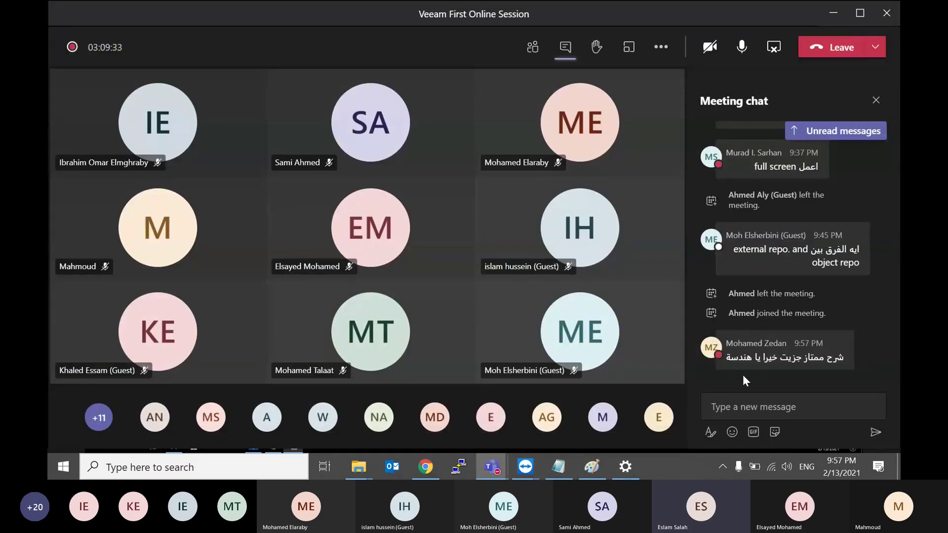
mouse_move(811, 358)
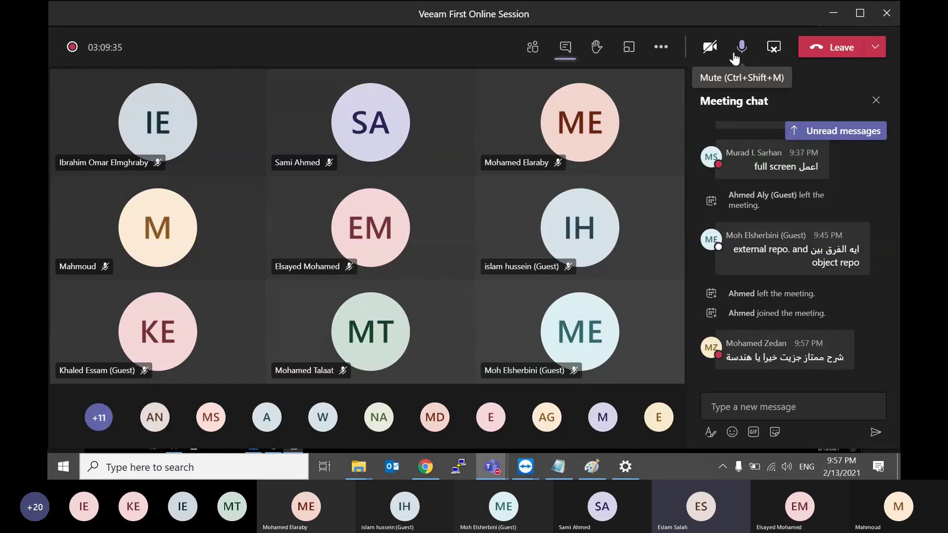
left_click(665, 47)
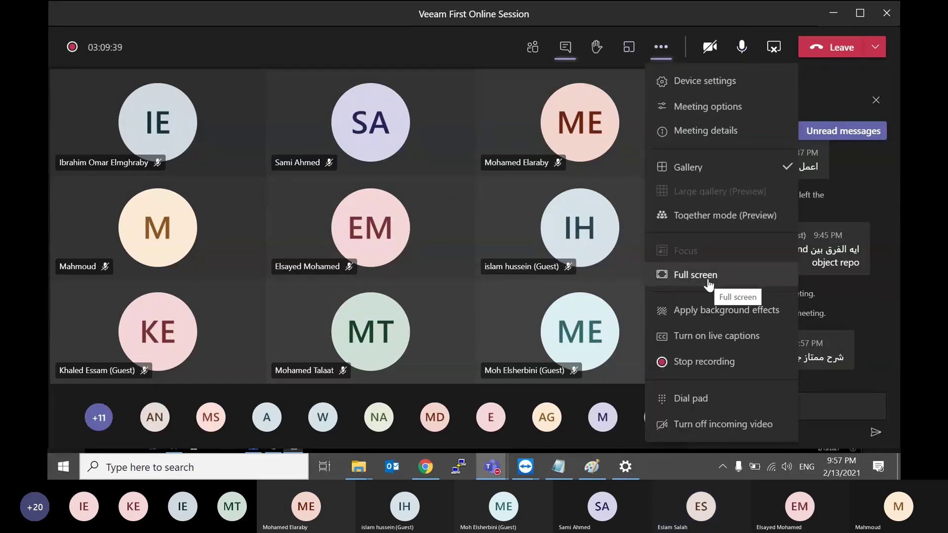
left_click(701, 363)
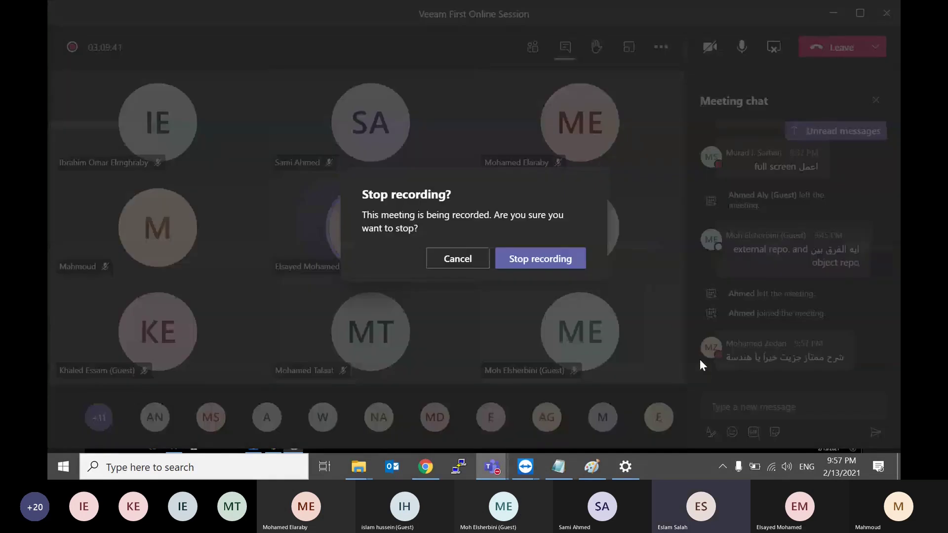